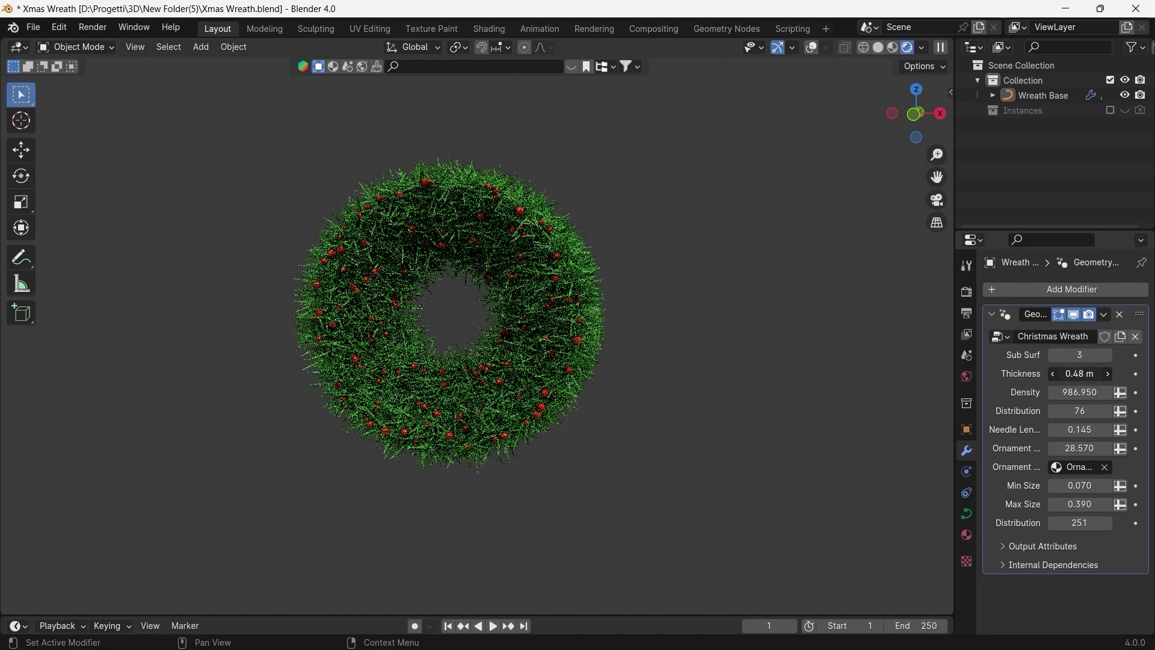
Set the wreath modifier to Sub Surf 4, Thickness 0.14 m, Density 1000, Needle Length 0.165, ornament density 33.560, Min Size 0.340 and Max Size 0.200
{"action": "left_click_drag", "start_coordinate": [1080, 355], "coordinate": [1084, 430]}
{"action": "double_click", "coordinate": [1085, 391]}
{"action": "type", "text": "1000"}
{"action": "key", "text": "Return"}
{"action": "left_click_drag", "start_coordinate": [1081, 374], "coordinate": [1083, 374]}
{"action": "left_click_drag", "start_coordinate": [1080, 486], "coordinate": [1092, 523]}
{"action": "mouse_move", "coordinate": [1080, 448]}
{"action": "left_mouse_down"}
{"action": "mouse_move", "coordinate": [1066, 448]}
{"action": "mouse_move", "coordinate": [1092, 448]}
{"action": "left_mouse_up"}
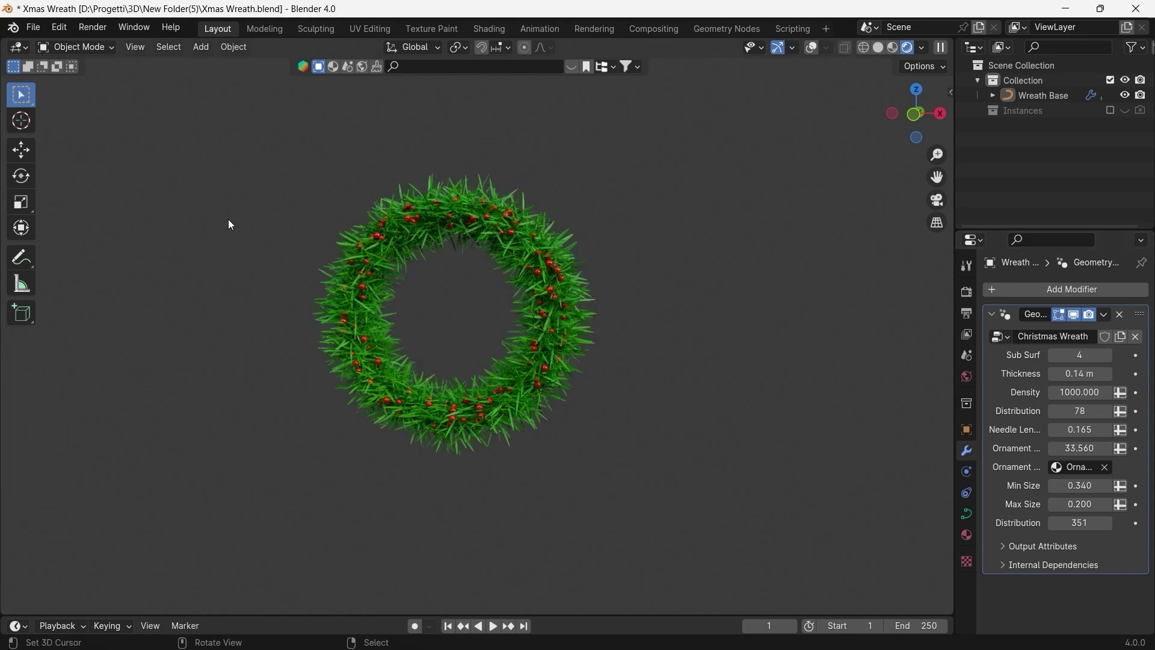
Try drawing freehand curve strokes beside and around the wreath in Edit Mode, and undo them
{"action": "left_click", "coordinate": [76, 47]}
{"action": "left_click", "coordinate": [77, 81]}
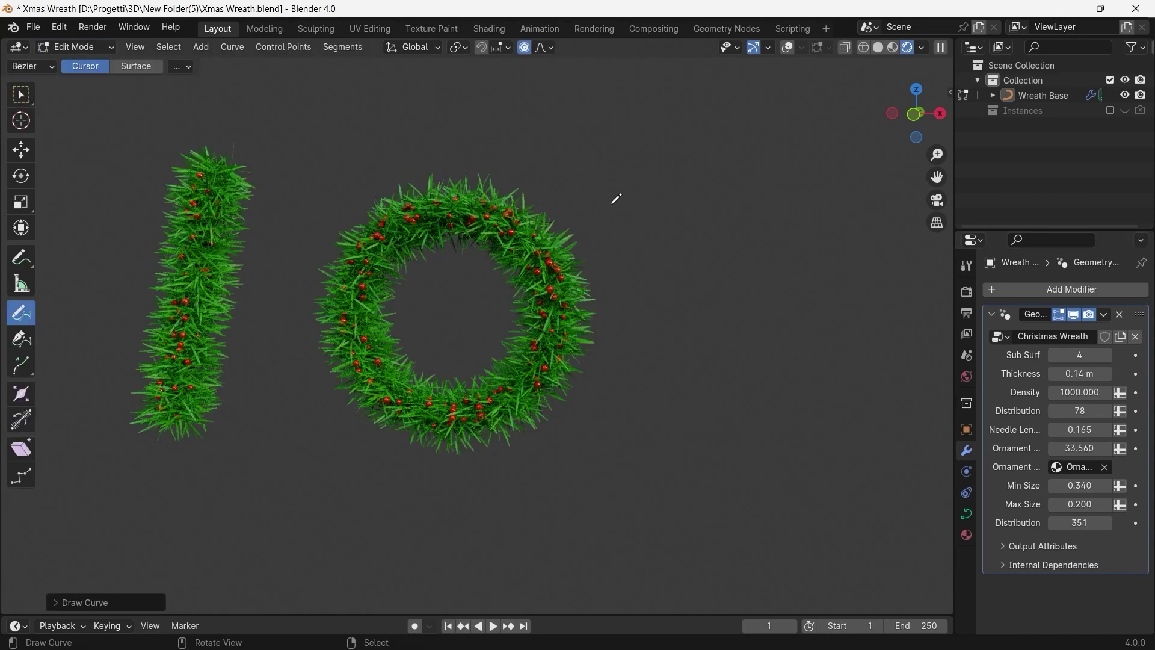
{"action": "left_click_drag", "start_coordinate": [692, 464], "coordinate": [793, 346]}
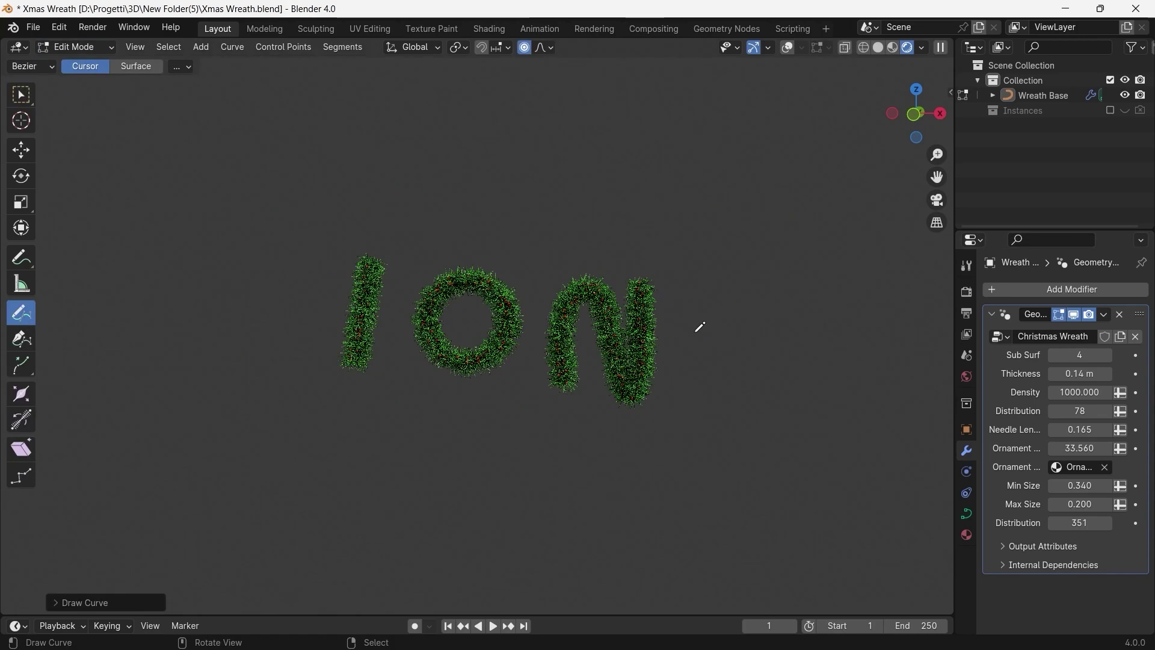
{"action": "key", "text": "ctrl+z"}
{"action": "key", "text": "ctrl+z"}
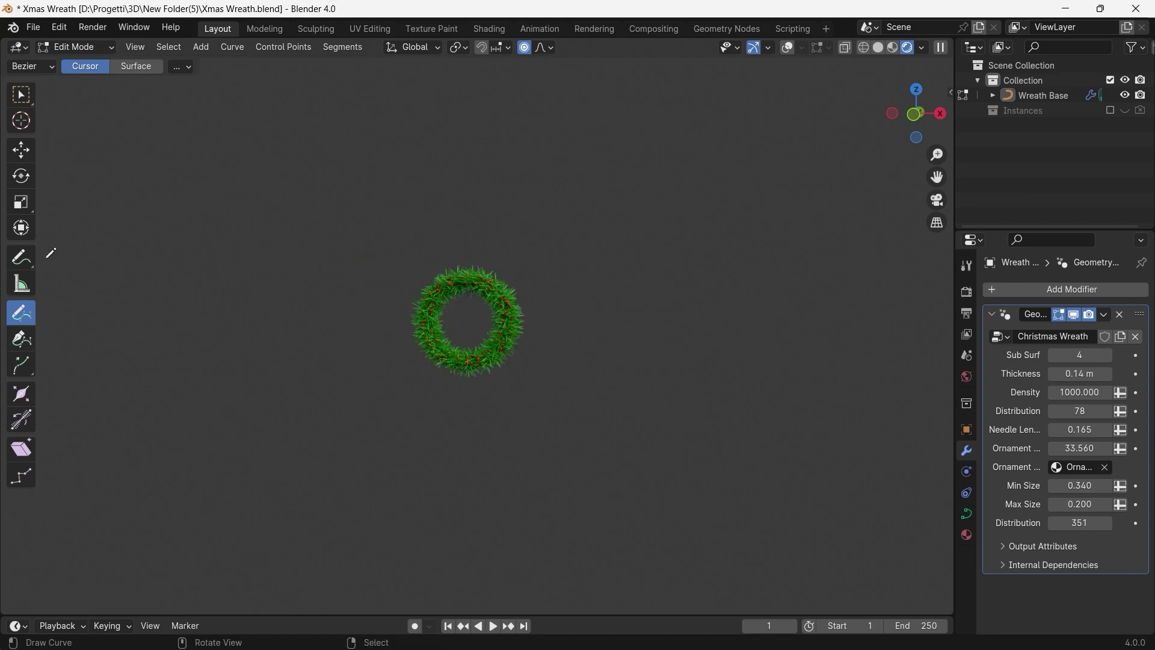
{"action": "left_click_drag", "start_coordinate": [710, 225], "coordinate": [824, 345]}
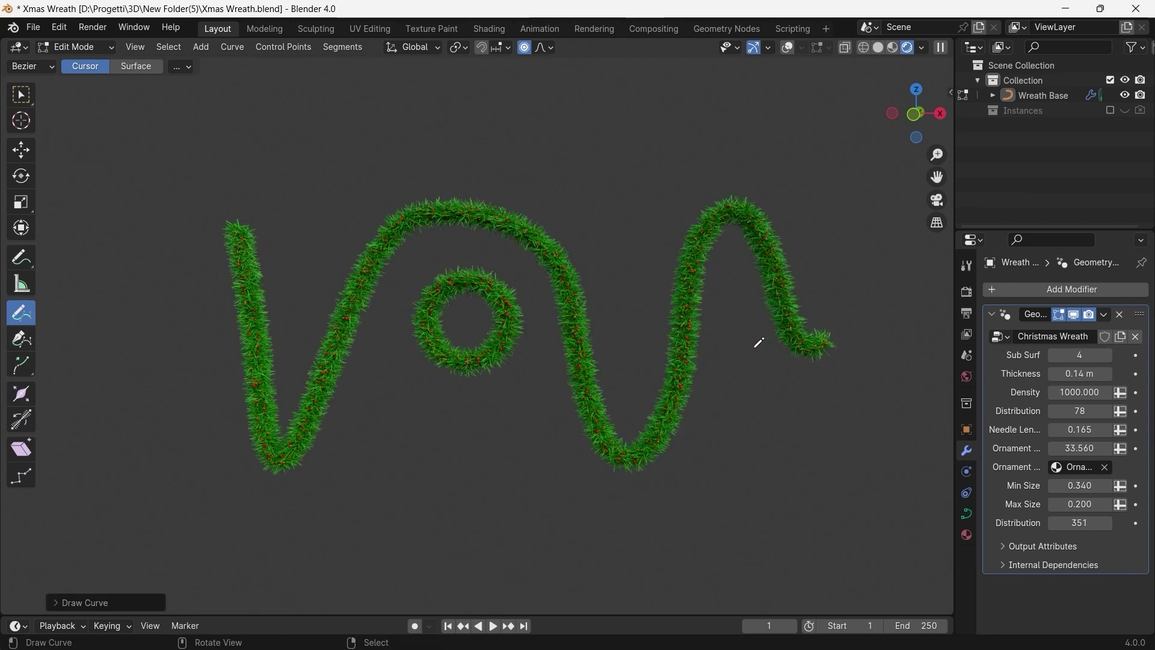
{"action": "key", "text": "ctrl+z"}
Stretch the wreath curve into an oval by scaling it about 1.64 along Z
{"action": "scroll", "coordinate": [518, 302], "scroll_direction": "up", "scroll_amount": 4}
{"action": "left_click", "coordinate": [21, 94]}
{"action": "key", "text": "s"}
{"action": "key", "text": "z"}
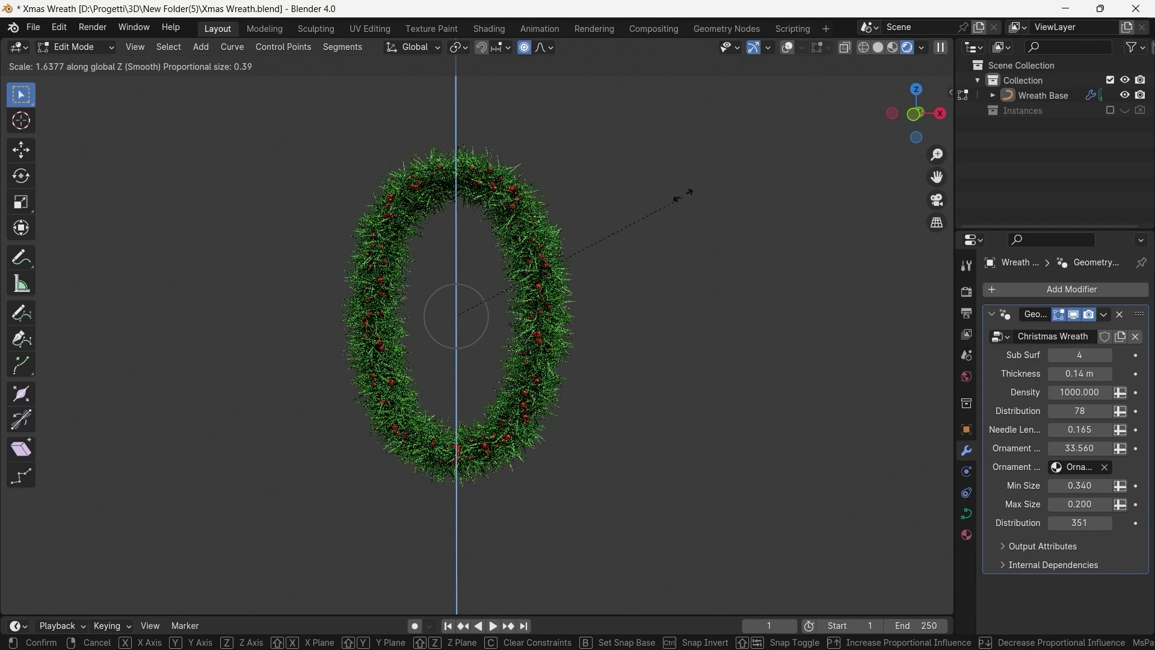
{"action": "left_click", "coordinate": [685, 197]}
Adjust the wreath's thickness and its minimum and maximum ornament sizes, checking the shape from another angle
{"action": "mouse_move", "coordinate": [1081, 373]}
{"action": "left_mouse_down"}
{"action": "mouse_move", "coordinate": [1113, 373]}
{"action": "mouse_move", "coordinate": [1081, 374]}
{"action": "mouse_move", "coordinate": [1065, 355]}
{"action": "mouse_move", "coordinate": [1078, 355]}
{"action": "left_mouse_up"}
{"action": "middle_click_drag", "start_coordinate": [692, 313], "coordinate": [620, 313]}
{"action": "scroll", "coordinate": [620, 313], "scroll_direction": "down", "scroll_amount": 1}
{"action": "mouse_move", "coordinate": [1081, 486]}
{"action": "left_mouse_down"}
{"action": "mouse_move", "coordinate": [1096, 485]}
{"action": "mouse_move", "coordinate": [1101, 504]}
{"action": "mouse_move", "coordinate": [1083, 504]}
{"action": "left_mouse_up"}
{"action": "middle_click_drag", "start_coordinate": [530, 301], "coordinate": [548, 300]}
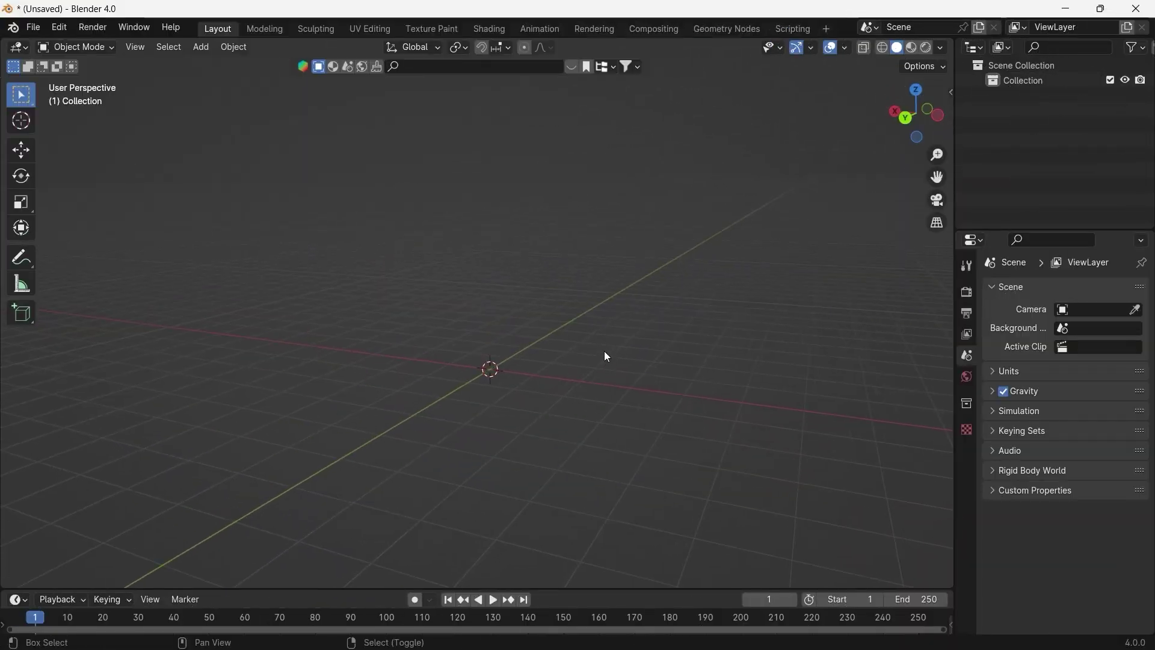
Add a Bezier circle at the origin of the empty scene
{"action": "key", "text": "shift+a"}
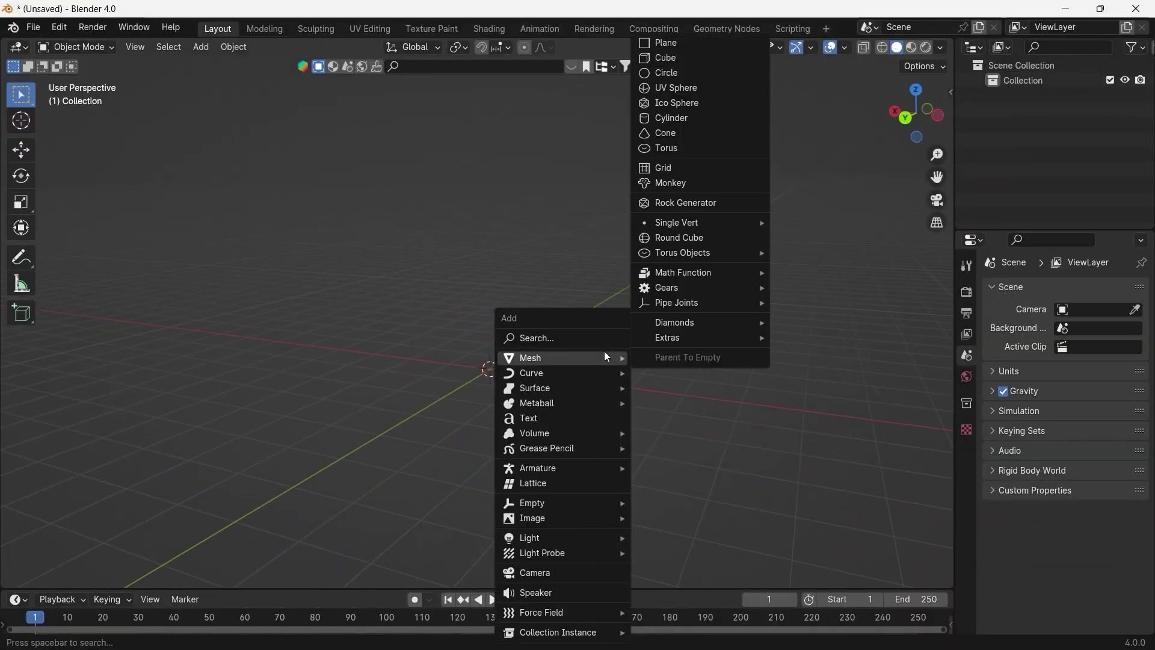
{"action": "mouse_move", "coordinate": [581, 373]}
{"action": "mouse_move", "coordinate": [703, 27]}
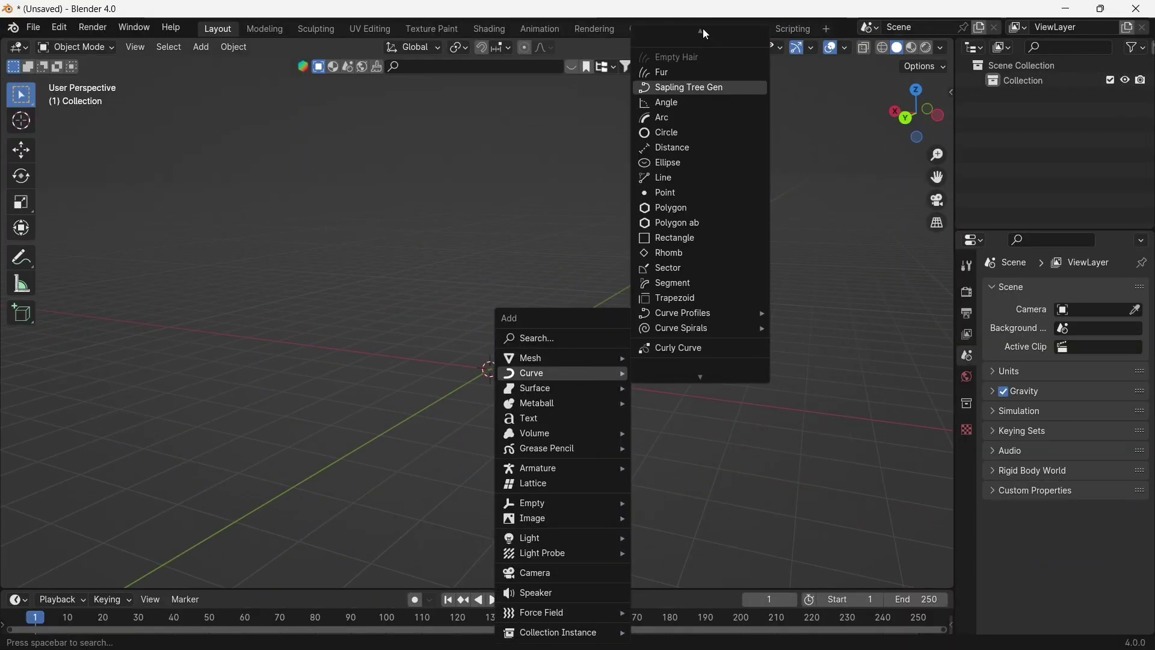
{"action": "left_click", "coordinate": [692, 49]}
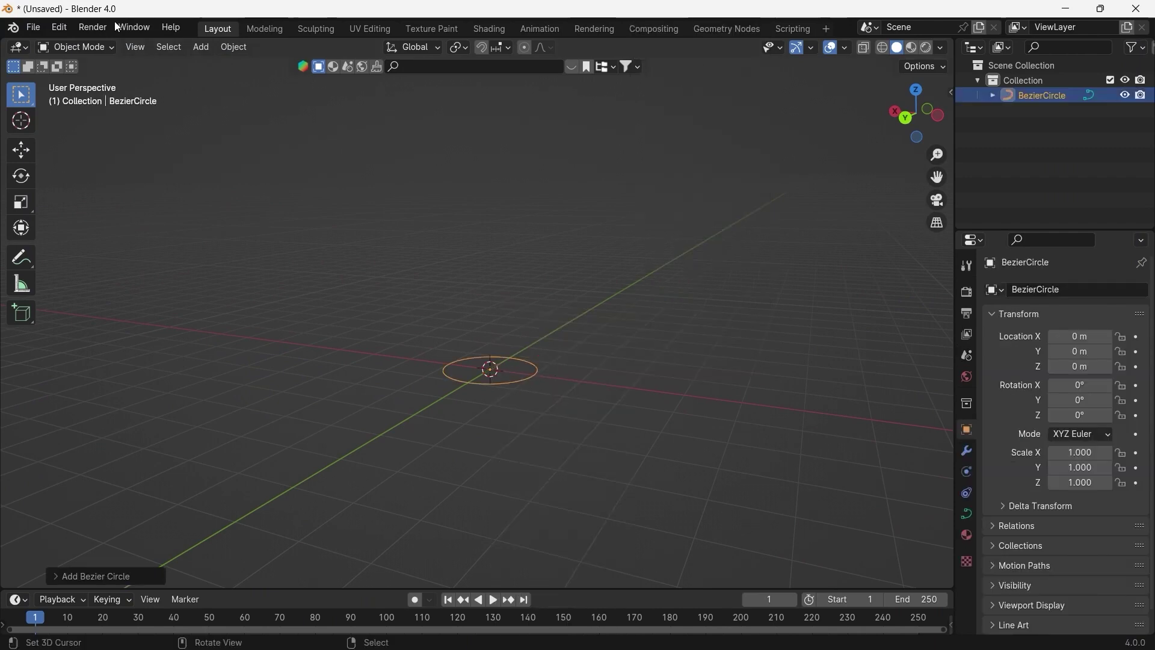
Stand the Bezier circle upright by rotating its points 90° around X in Edit Mode, and return to Object Mode
{"action": "left_click", "coordinate": [71, 47]}
{"action": "left_click", "coordinate": [72, 77]}
{"action": "type", "text": "r"}
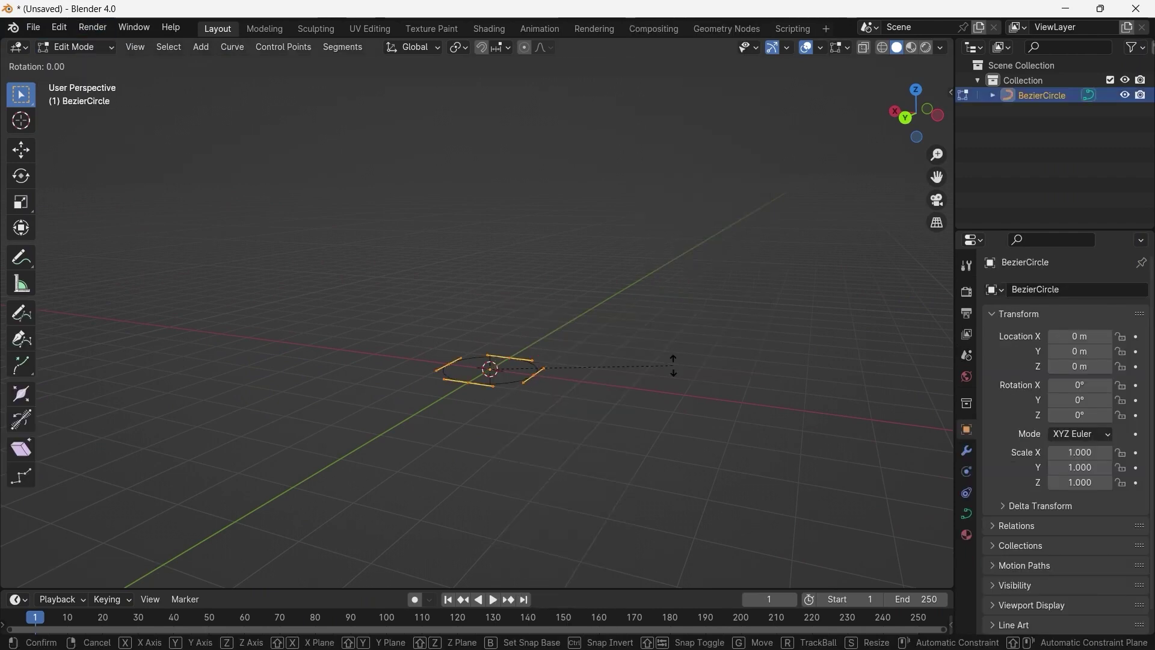
{"action": "type", "text": "x90"}
{"action": "key", "text": "Return"}
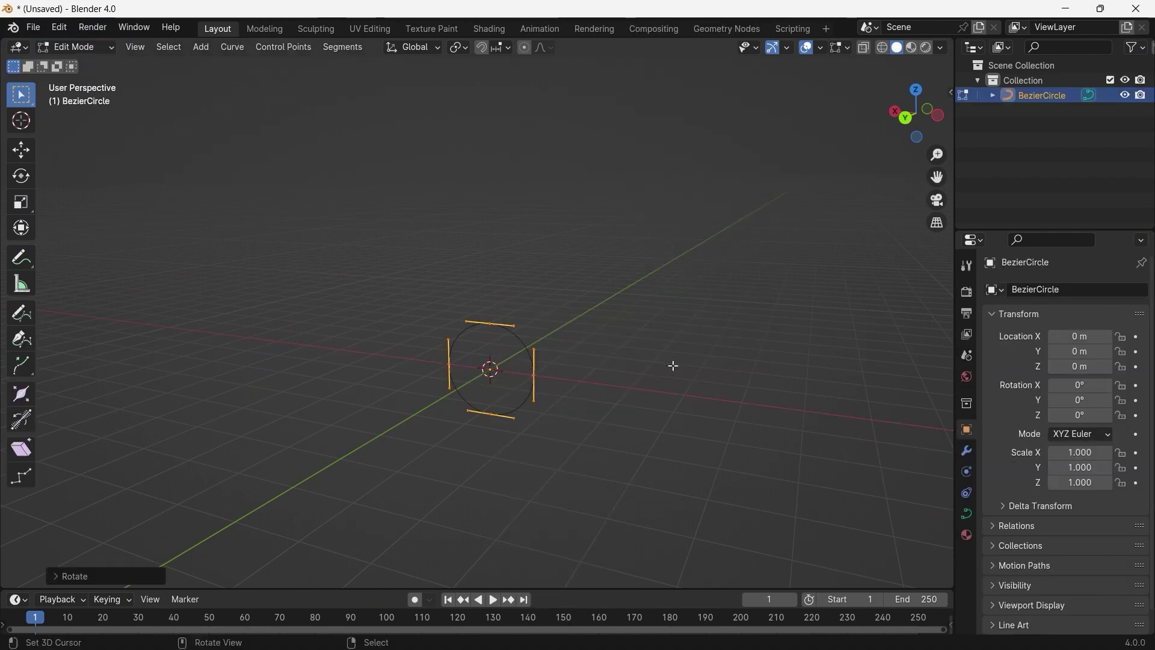
{"action": "left_click", "coordinate": [85, 49]}
{"action": "left_click", "coordinate": [72, 62]}
{"action": "middle_click_drag", "start_coordinate": [558, 428], "coordinate": [504, 344]}
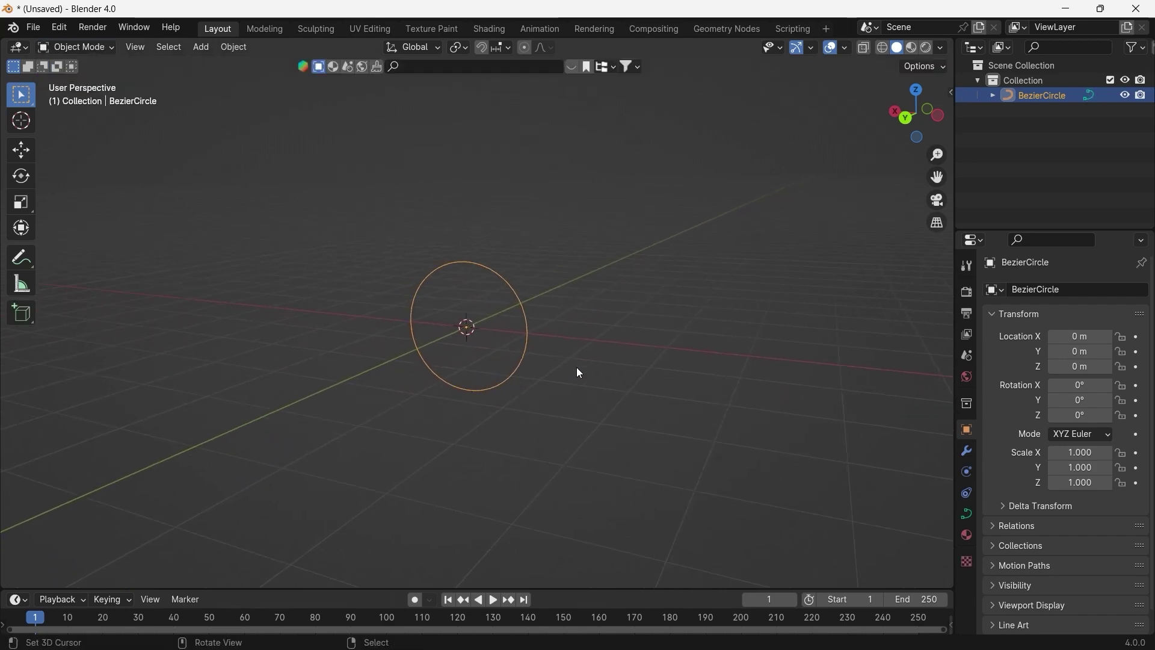
Rename the Bezier circle as Wreath Base and hide it in the viewport
{"action": "double_click", "coordinate": [1033, 96]}
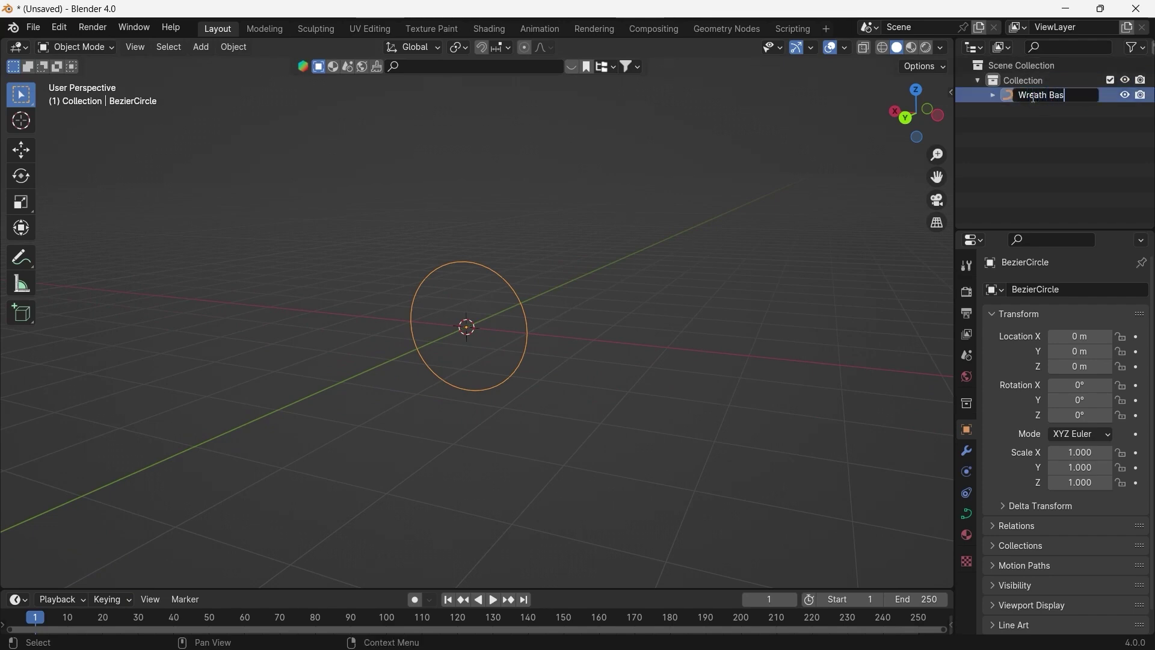
{"action": "key", "text": "Return"}
{"action": "double_click", "coordinate": [1032, 97]}
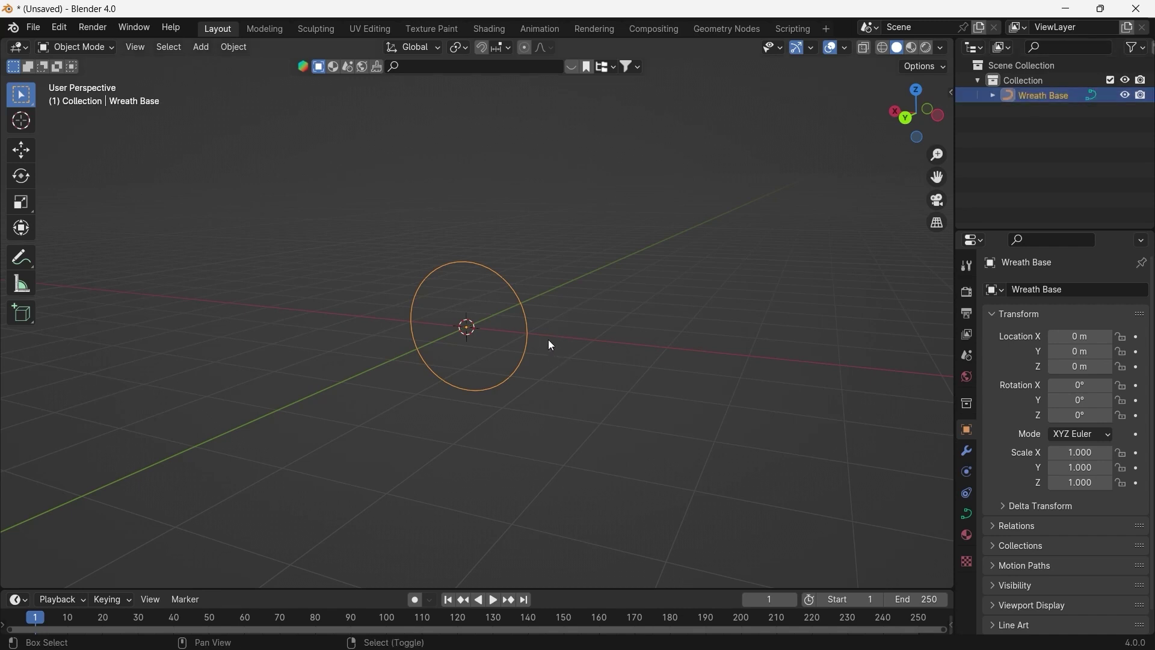
{"action": "middle_click_drag", "start_coordinate": [549, 343], "coordinate": [449, 376]}
{"action": "key", "text": "h"}
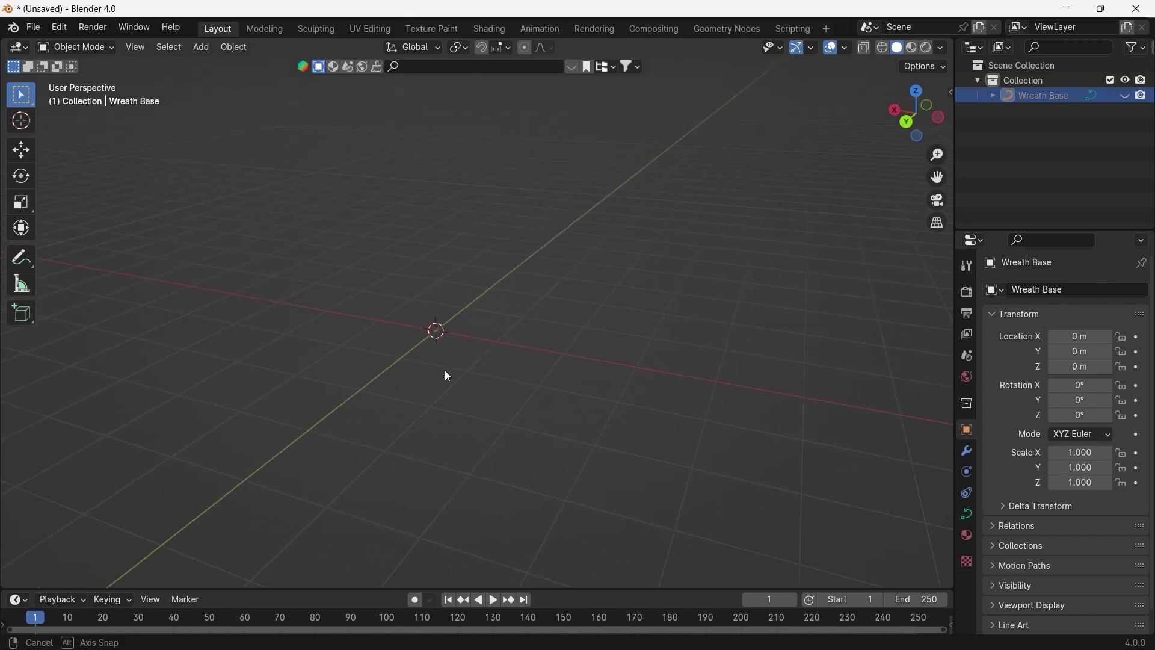
Add a mesh plane at the origin and rename it Needle
{"action": "key", "text": "shift+a"}
{"action": "mouse_move", "coordinate": [453, 335]}
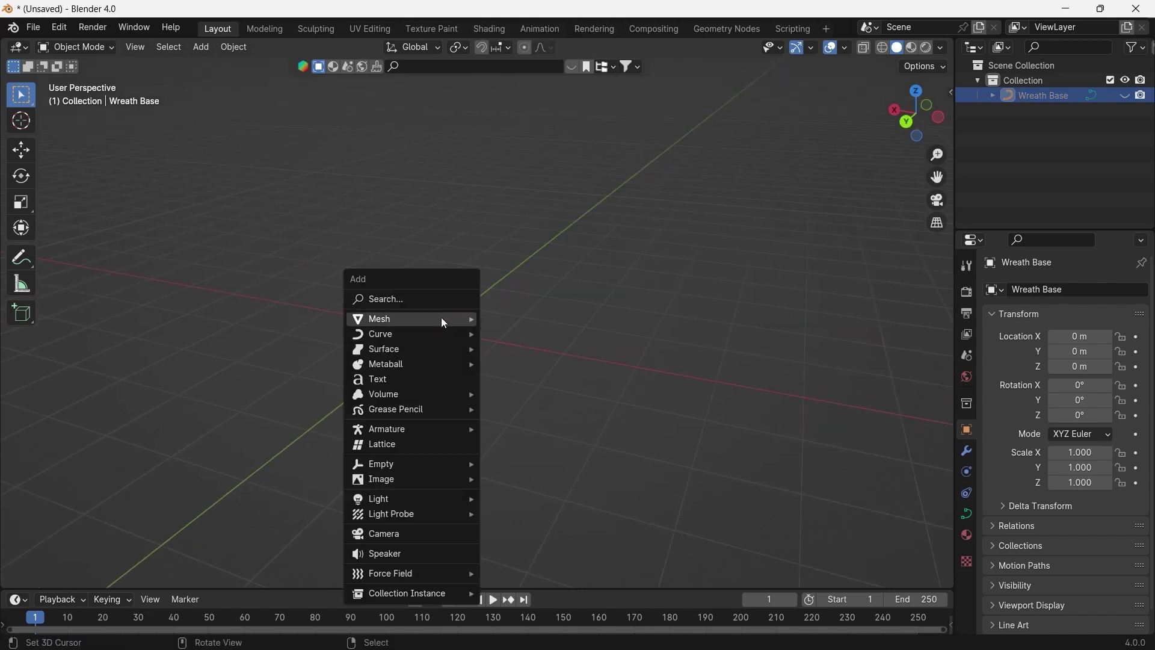
{"action": "left_click", "coordinate": [536, 318]}
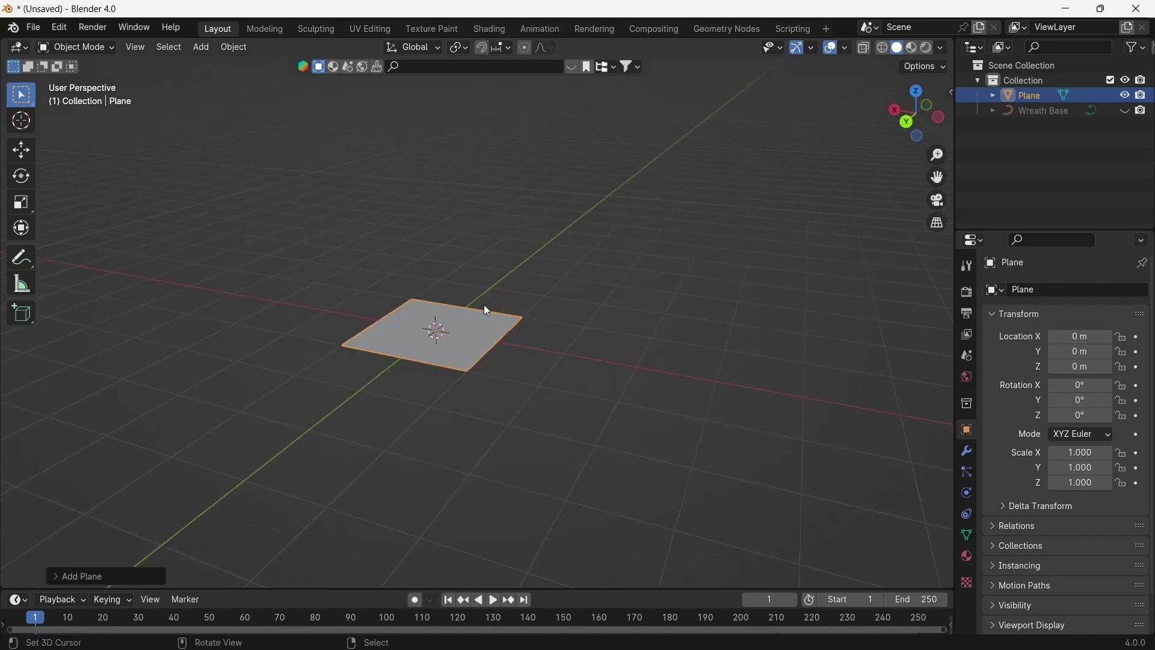
{"action": "double_click", "coordinate": [1032, 96]}
{"action": "type", "text": "Needl"}
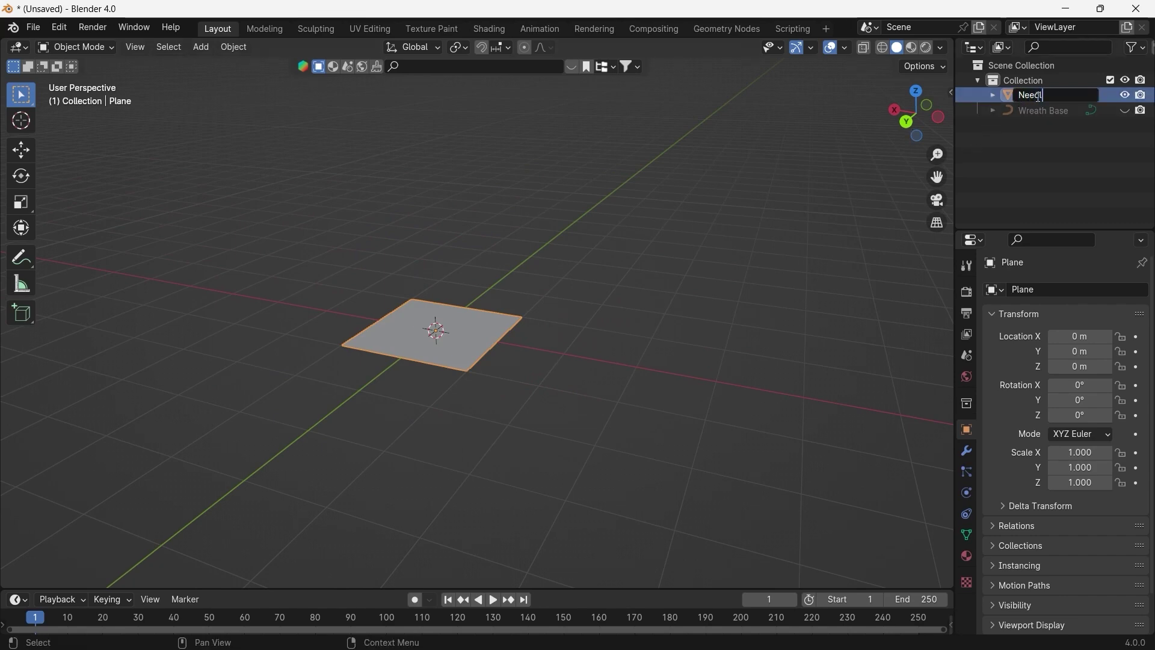
{"action": "type", "text": "e"}
{"action": "key", "text": "Return"}
Narrow the Needle plane into a very thin strip by scaling its mesh along X in Edit Mode
{"action": "left_click", "coordinate": [91, 47]}
{"action": "left_click", "coordinate": [72, 82]}
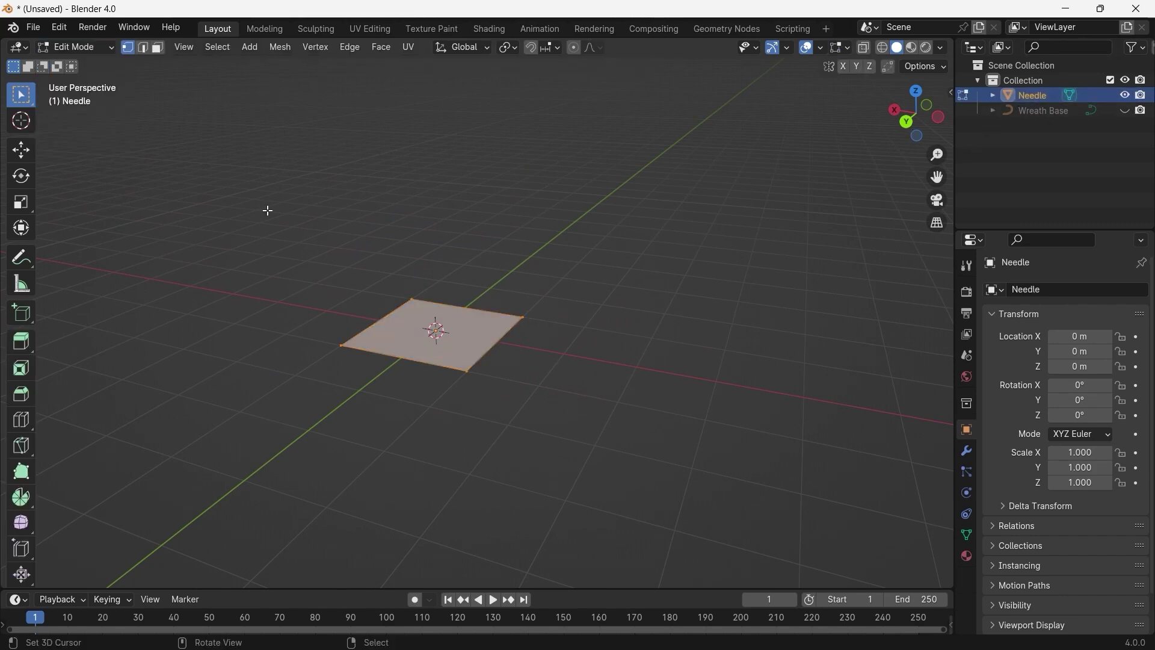
{"action": "middle_click_drag", "start_coordinate": [268, 211], "coordinate": [644, 152]}
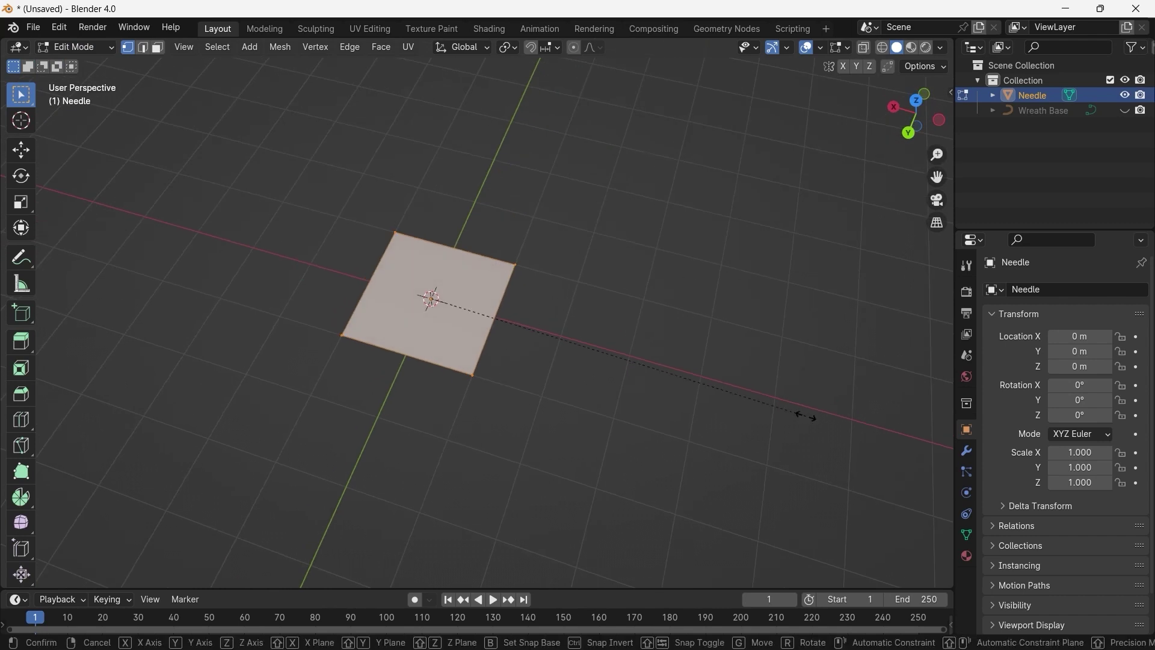
{"action": "key", "text": "s"}
{"action": "key", "text": "y"}
{"action": "key", "text": "x"}
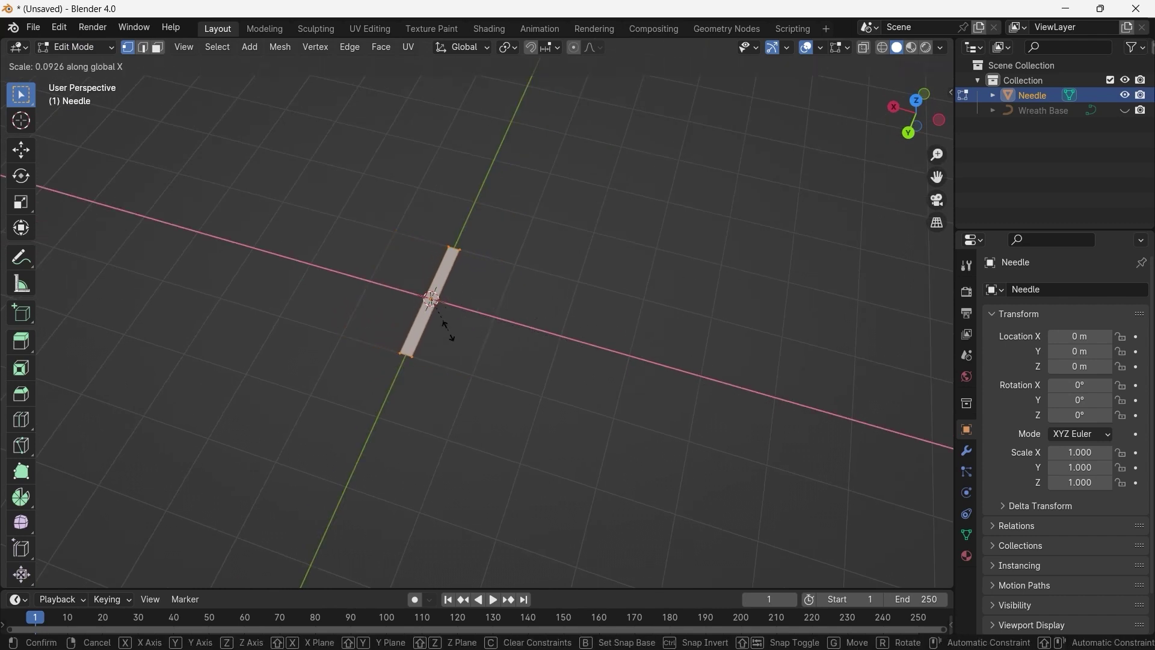
{"action": "left_click", "coordinate": [430, 312]}
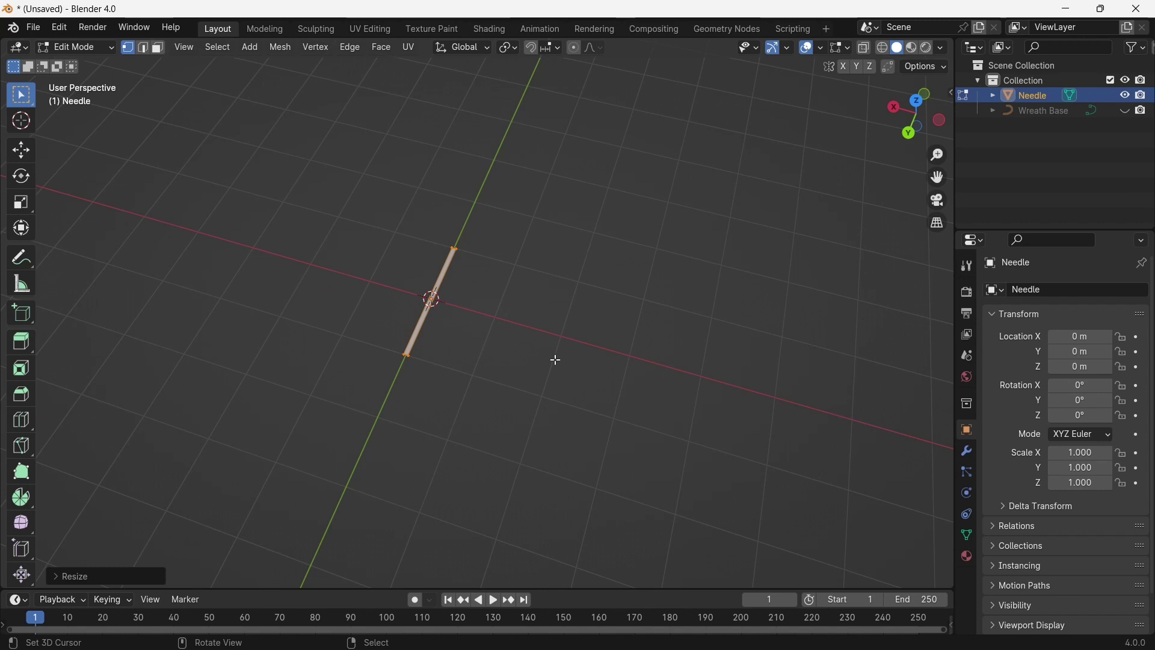
{"action": "key", "text": "s"}
{"action": "key", "text": "x"}
{"action": "left_click", "coordinate": [516, 345]}
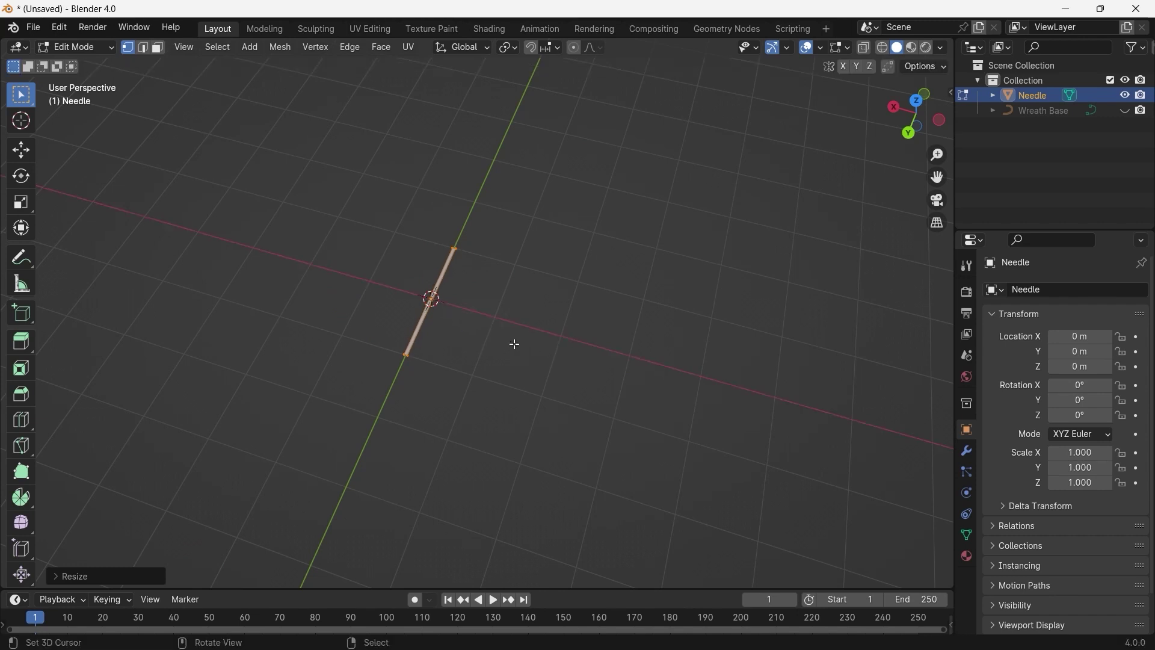
Add two evenly spaced loop cuts across the needle strip and raise them slightly along Z
{"action": "scroll", "coordinate": [421, 299], "scroll_direction": "up", "scroll_amount": 4}
{"action": "key", "text": "ctrl+r"}
{"action": "scroll", "coordinate": [375, 294], "scroll_direction": "up", "scroll_amount": 1}
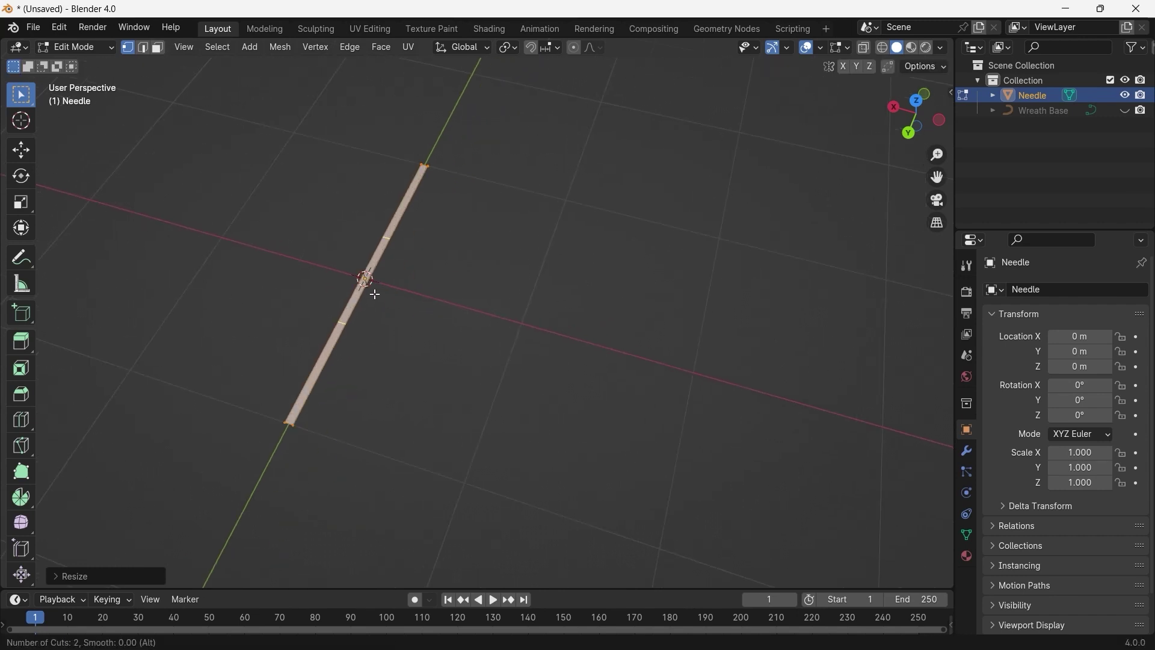
{"action": "left_click", "coordinate": [375, 294]}
{"action": "right_click", "coordinate": [375, 294]}
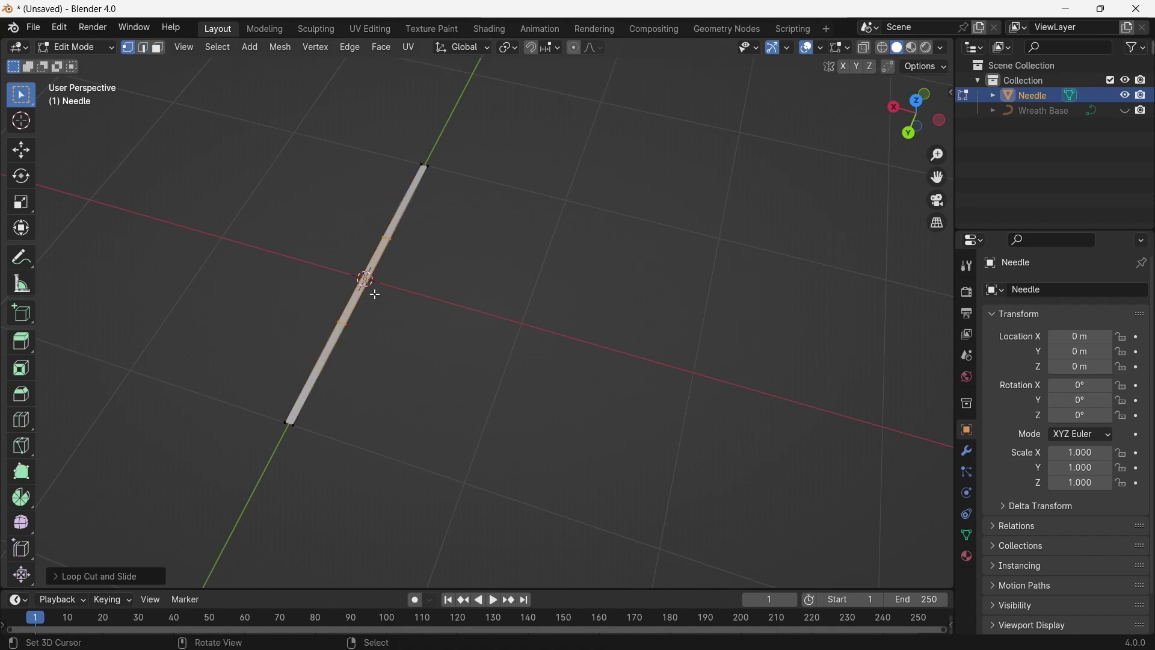
{"action": "key", "text": "g"}
{"action": "key", "text": "z"}
{"action": "left_click", "coordinate": [470, 341]}
Add one loop cut across the middle of the needle and raise it slightly along Z
{"action": "key", "text": "ctrl+z"}
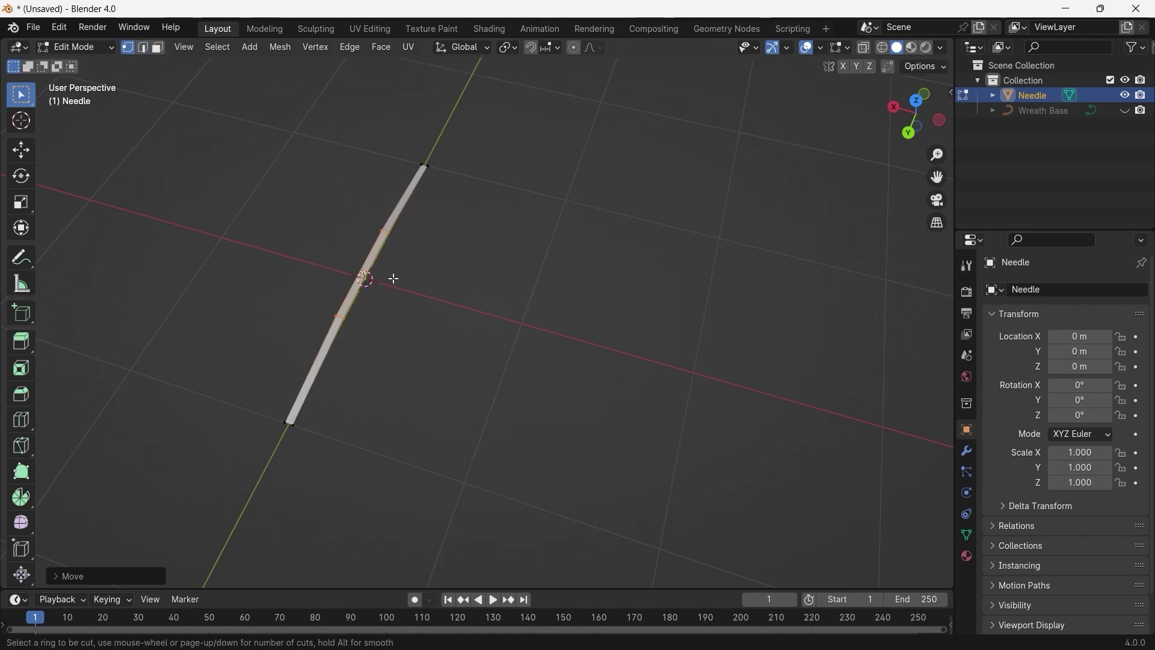
{"action": "key", "text": "g"}
{"action": "key", "text": "z"}
{"action": "left_click", "coordinate": [462, 326]}
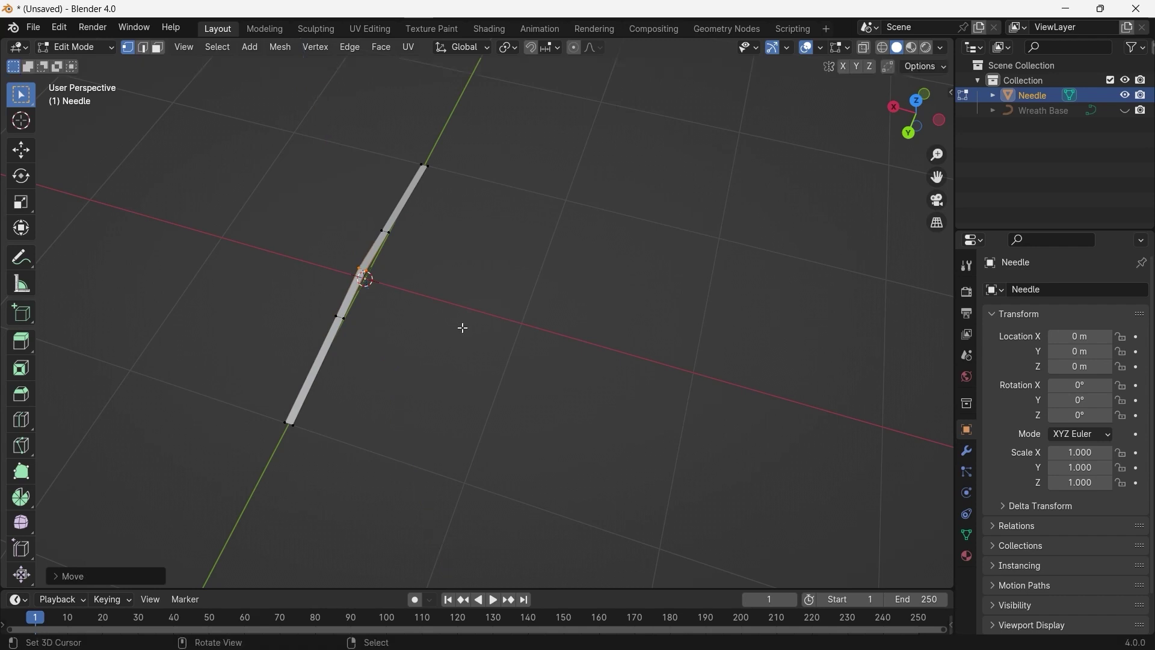
Raise the two loops on either side of the needle's centre about 0.02 m along Z to smooth the arch
{"action": "middle_click_drag", "start_coordinate": [461, 326], "coordinate": [307, 232]}
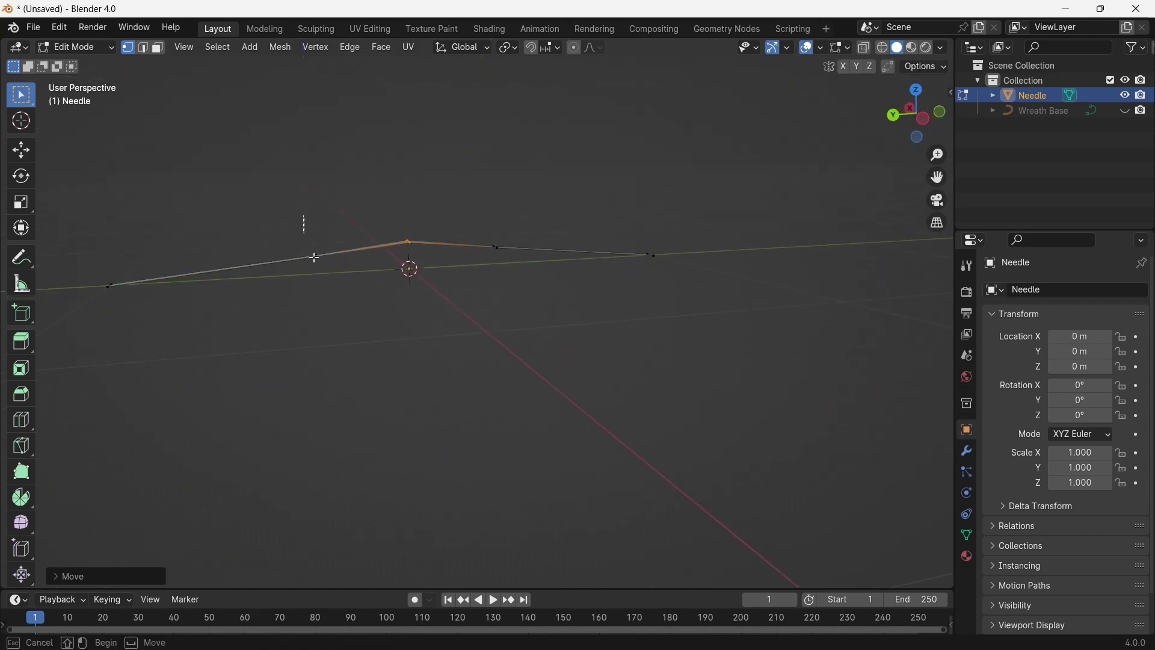
{"action": "key", "text": "g"}
{"action": "key", "text": "z"}
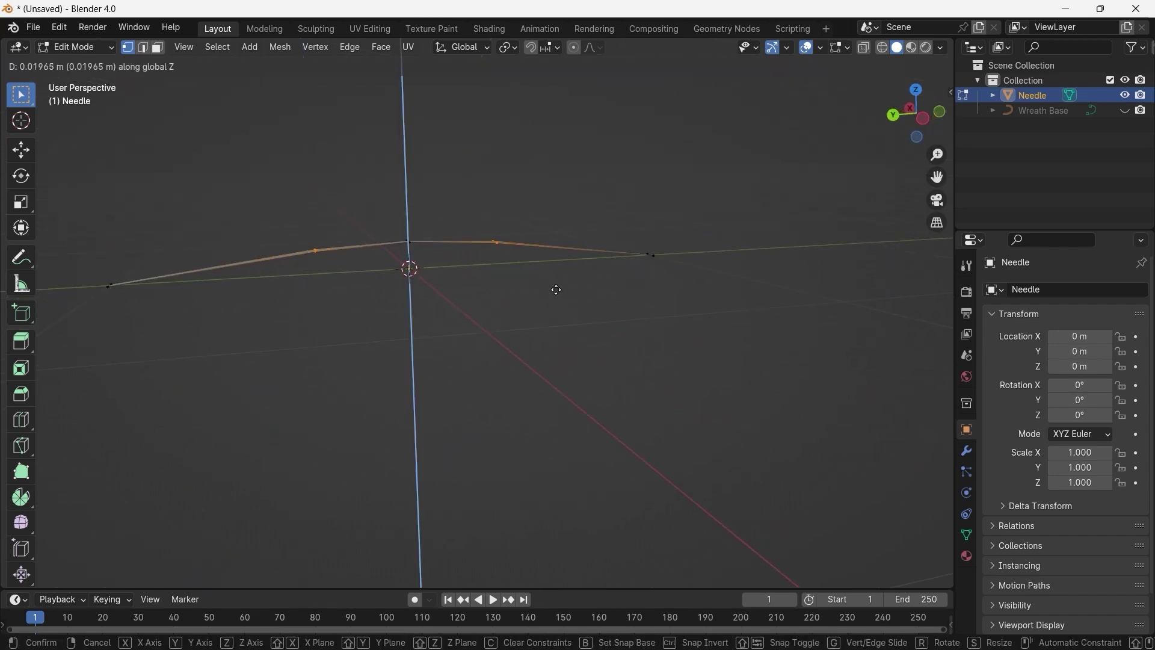
{"action": "left_click", "coordinate": [554, 289]}
Taper the needle into pointed tips by scaling both end edges down along X, and return to Object Mode
{"action": "middle_click_drag", "start_coordinate": [554, 289], "coordinate": [180, 335]}
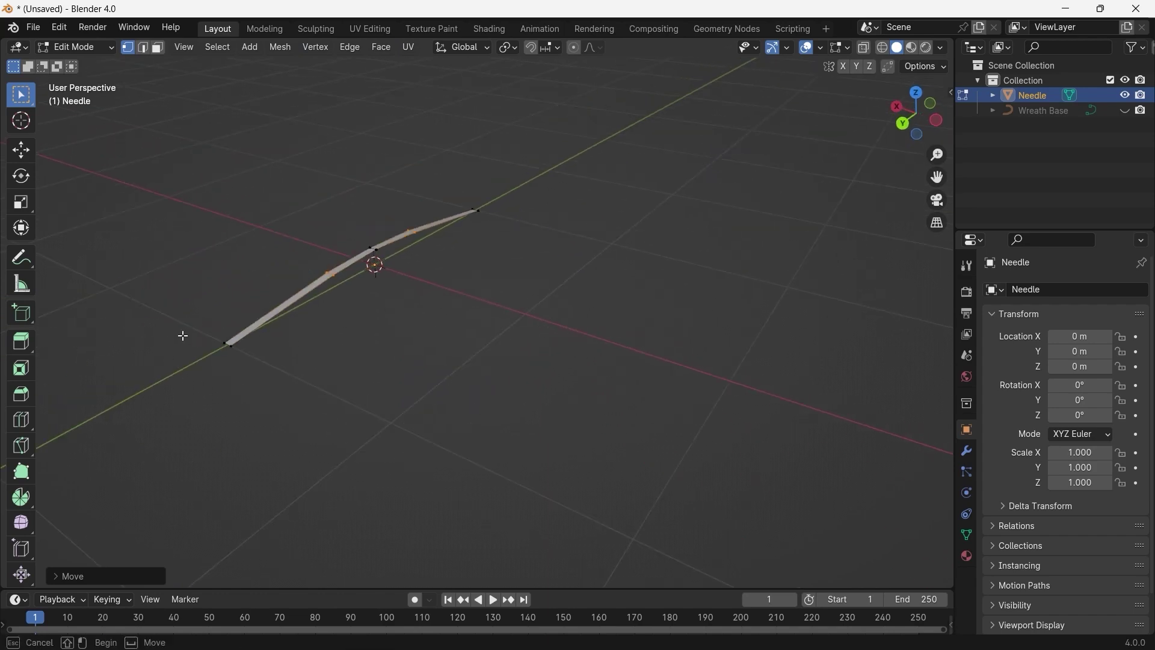
{"action": "key", "text": "s"}
{"action": "key", "text": "x"}
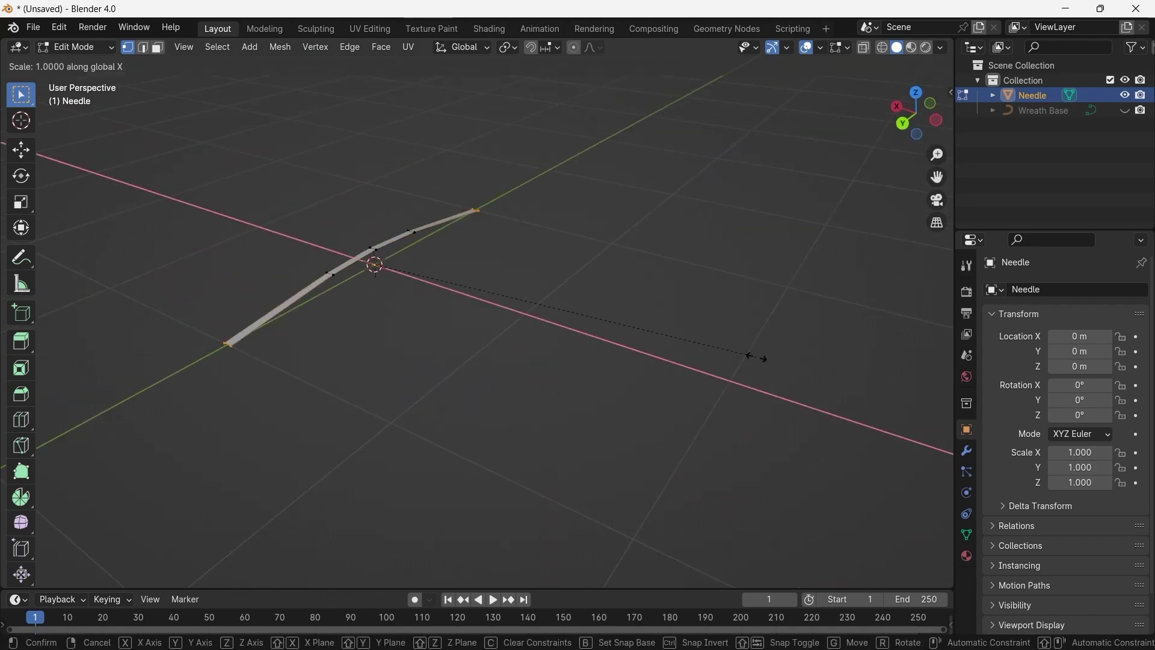
{"action": "left_click", "coordinate": [609, 334]}
{"action": "middle_click_drag", "start_coordinate": [513, 274], "coordinate": [673, 347]}
{"action": "key", "text": "s"}
{"action": "key", "text": "x"}
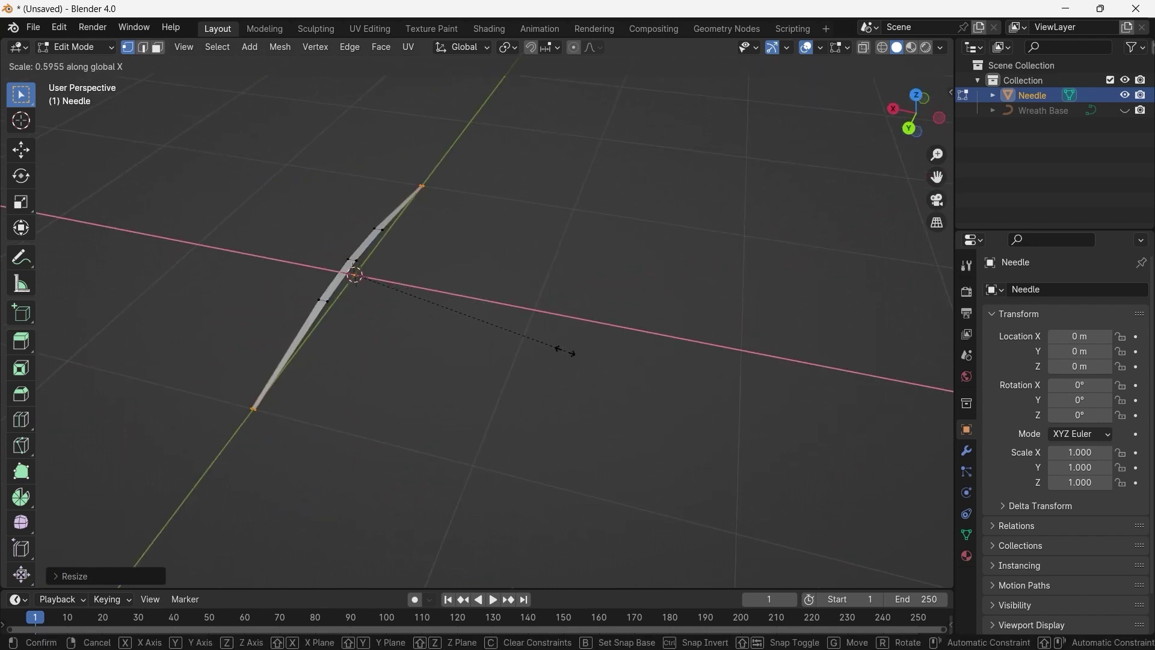
{"action": "left_click", "coordinate": [565, 351]}
{"action": "right_click", "coordinate": [563, 276]}
{"action": "mouse_move", "coordinate": [505, 282]}
{"action": "middle_mouse_down"}
{"action": "mouse_move", "coordinate": [402, 233]}
{"action": "mouse_move", "coordinate": [452, 276]}
{"action": "mouse_move", "coordinate": [497, 272]}
{"action": "middle_mouse_up"}
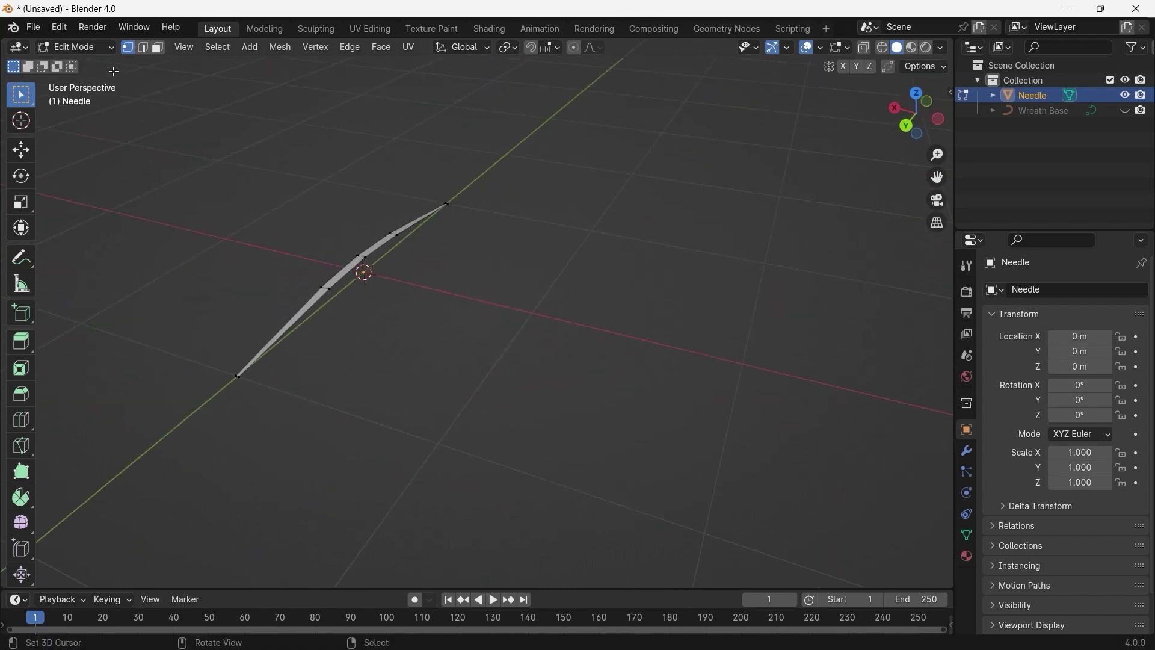
{"action": "left_click", "coordinate": [76, 47]}
{"action": "left_click", "coordinate": [89, 60]}
{"action": "middle_click_drag", "start_coordinate": [424, 252], "coordinate": [486, 351]}
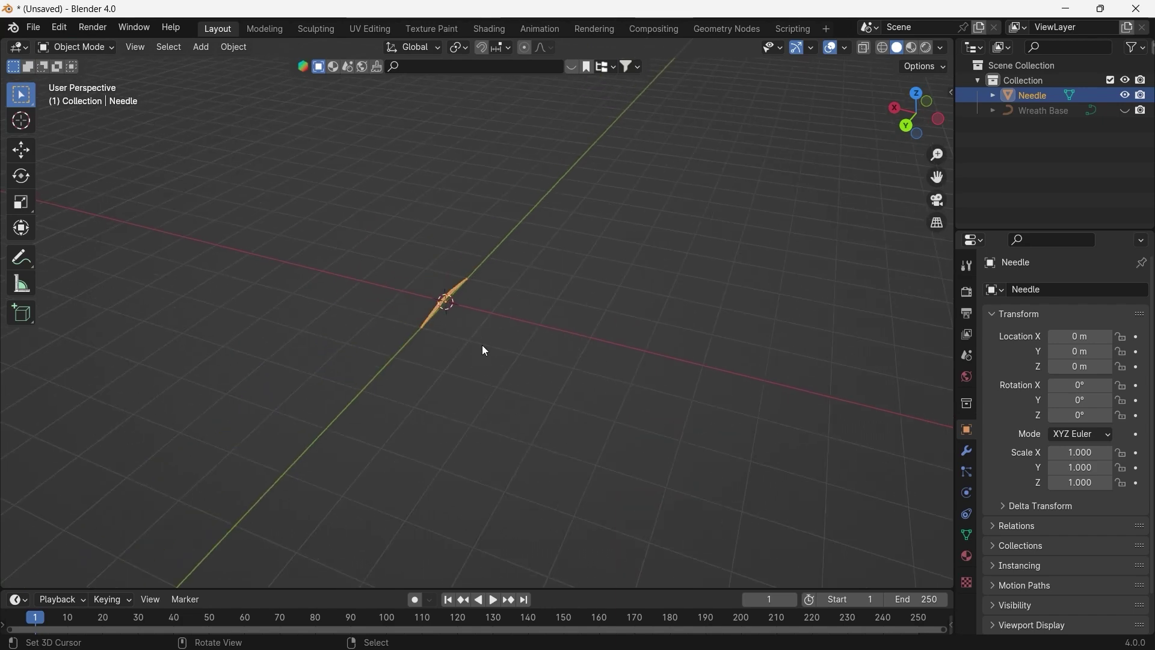
Move the needle along the X axis to about -6.89 m, away from the world origin
{"action": "key", "text": "g"}
{"action": "key", "text": "x"}
{"action": "left_click", "coordinate": [749, 397]}
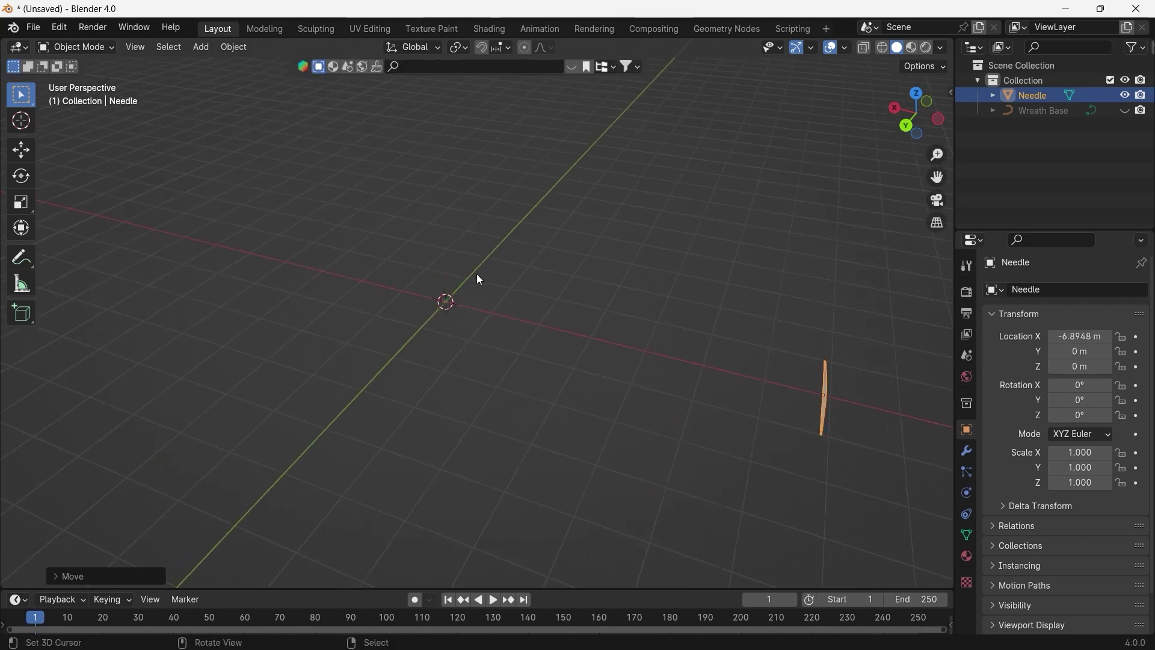
Add a UV sphere at the origin and rename it Ornament
{"action": "middle_click_drag", "start_coordinate": [480, 280], "coordinate": [485, 258]}
{"action": "middle_click_drag", "start_coordinate": [443, 305], "coordinate": [431, 288]}
{"action": "key", "text": "shift+a"}
{"action": "mouse_move", "coordinate": [431, 288]}
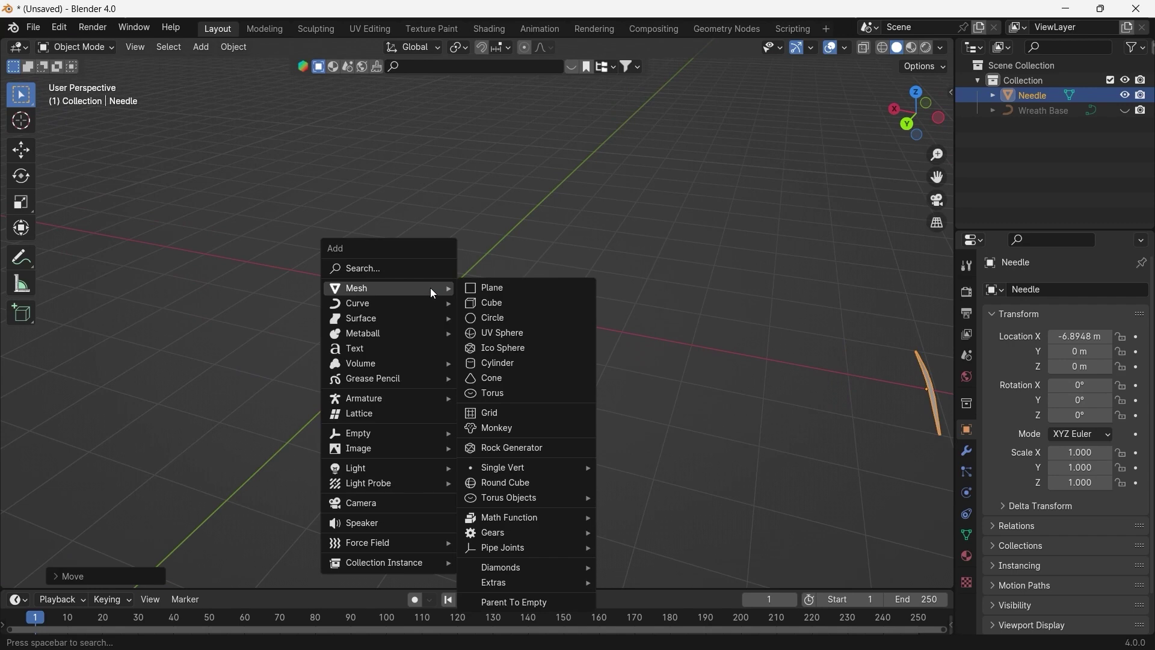
{"action": "left_click", "coordinate": [486, 332]}
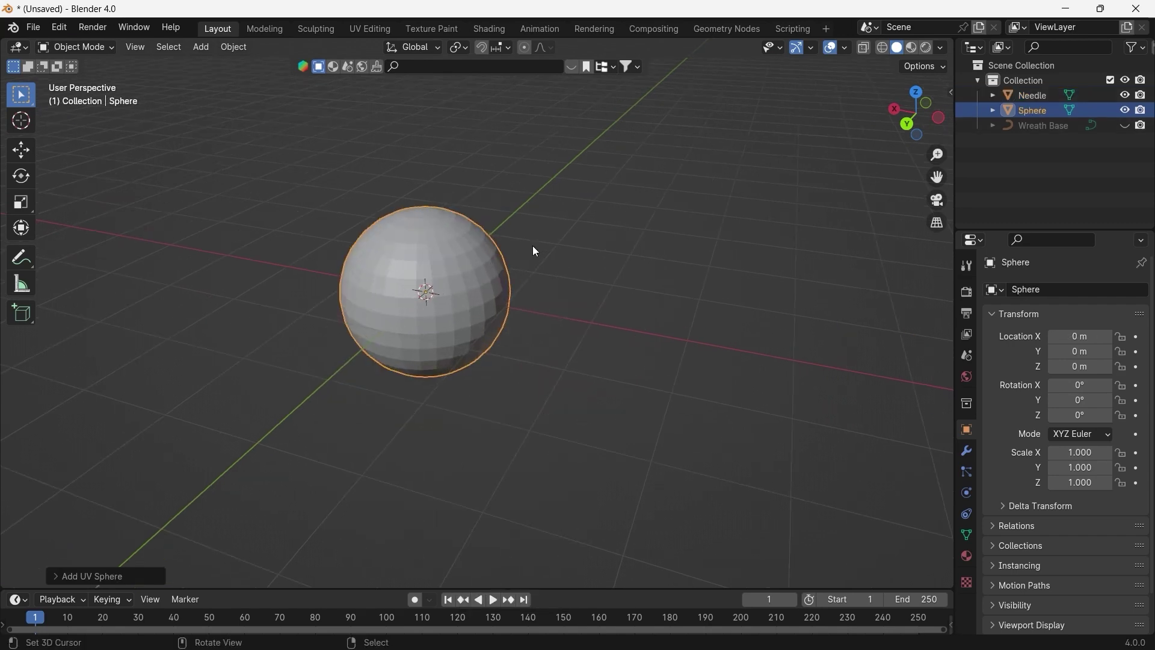
{"action": "double_click", "coordinate": [1047, 110]}
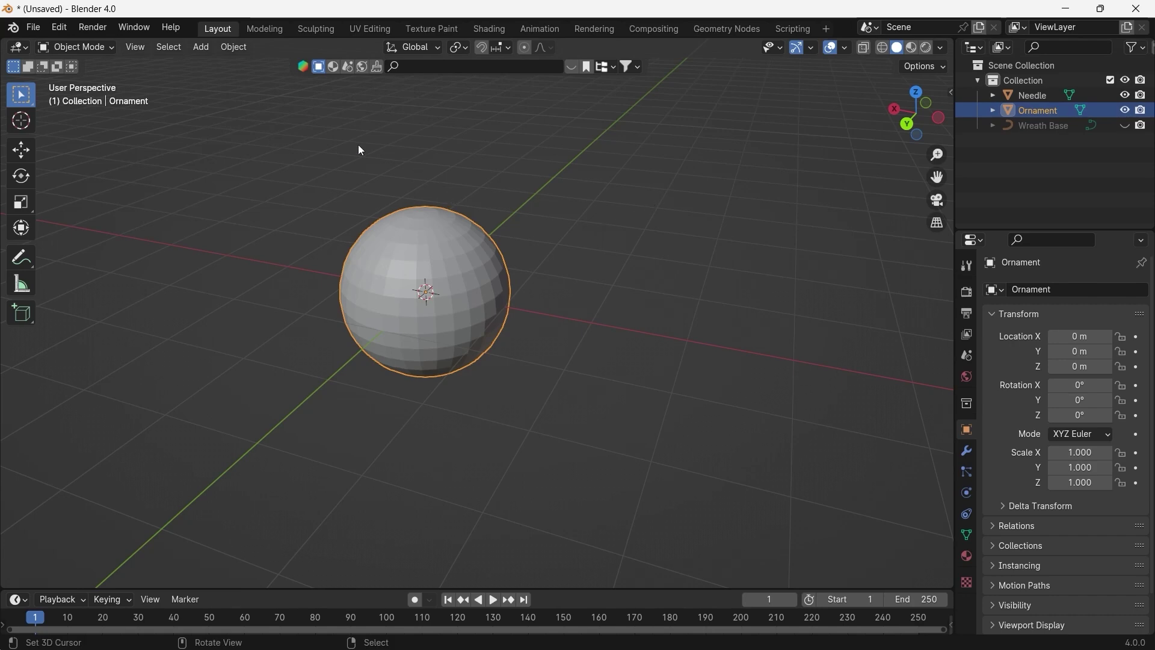
Scale the Ornament's mesh down to about 0.26 in Edit Mode, and return to Object Mode
{"action": "left_click", "coordinate": [76, 47]}
{"action": "left_click", "coordinate": [87, 81]}
{"action": "key", "text": "s"}
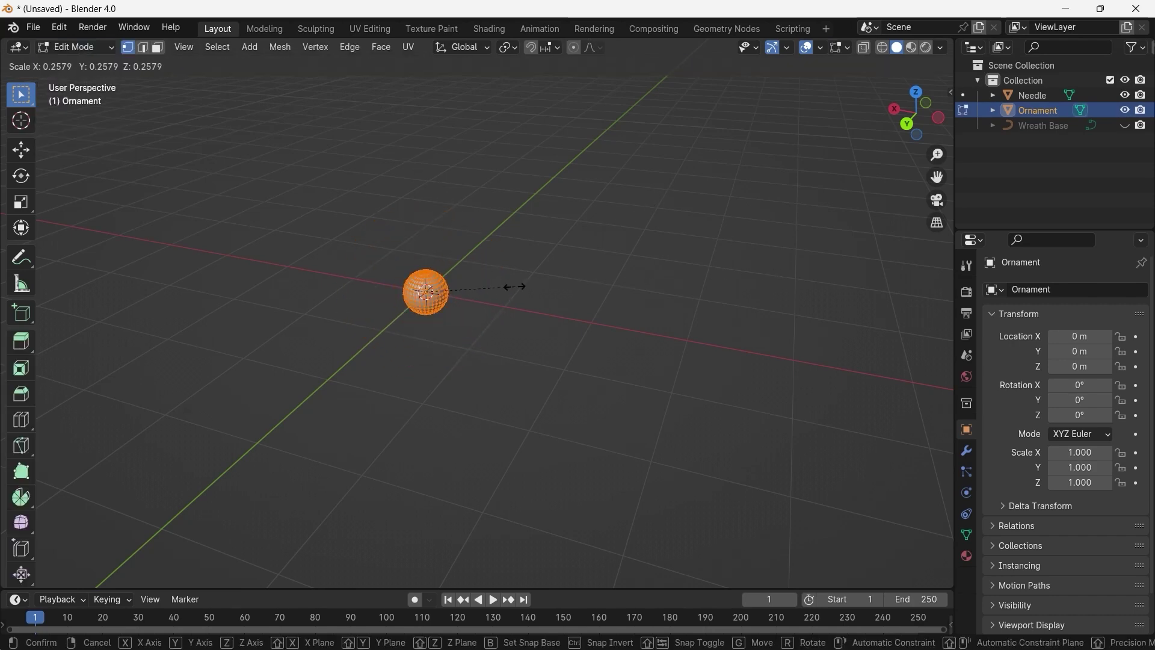
{"action": "left_click", "coordinate": [516, 289]}
{"action": "left_click", "coordinate": [75, 47]}
{"action": "left_click", "coordinate": [85, 64]}
Apply Shade Smooth to the Ornament sphere
{"action": "key", "text": "F3"}
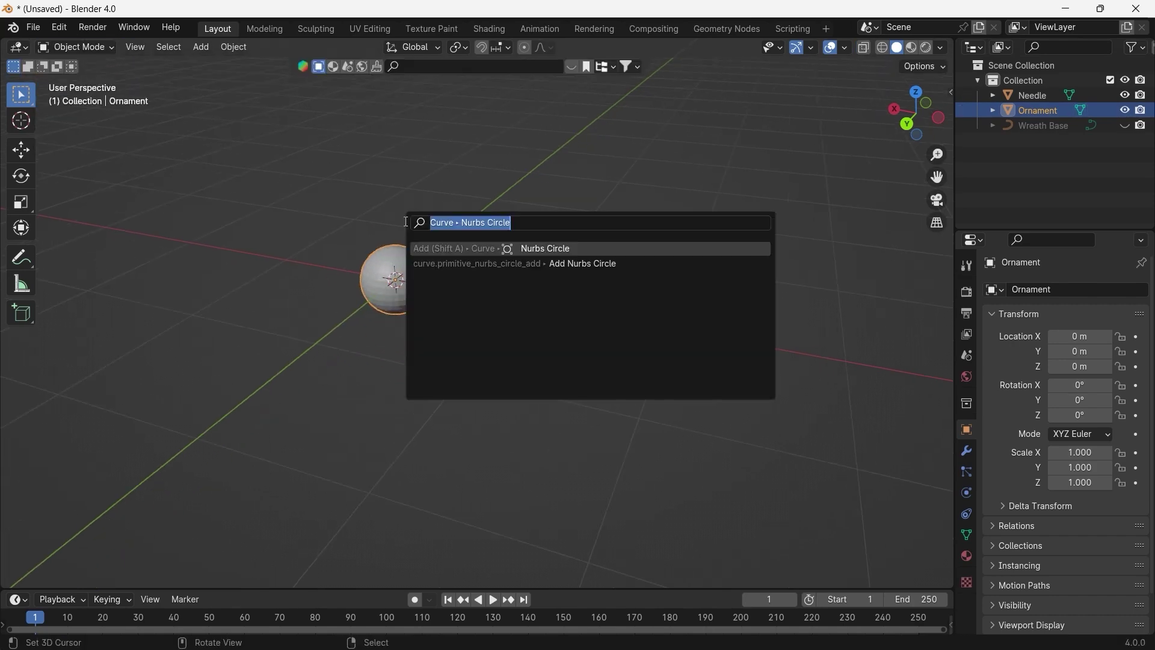
{"action": "type", "text": "shade smoo"}
{"action": "key", "text": "Return"}
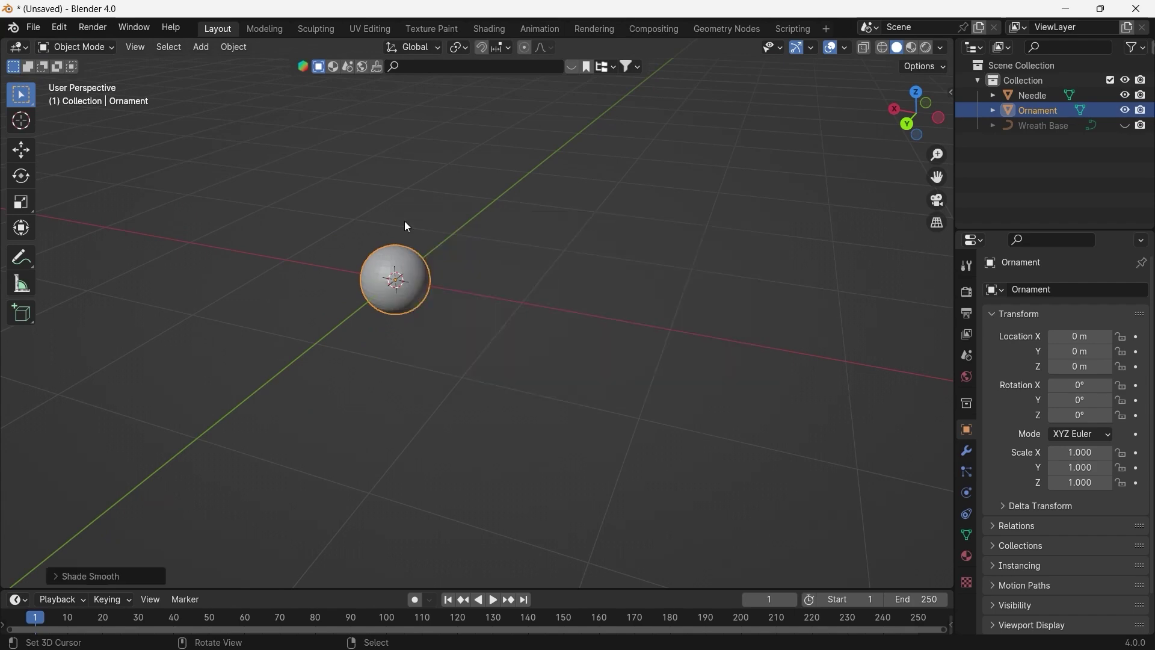
Move the Ornament along the X axis to about -7.55 m, just beyond the needle
{"action": "scroll", "coordinate": [397, 236], "scroll_direction": "down", "scroll_amount": 3}
{"action": "key", "text": "g"}
{"action": "key", "text": "x"}
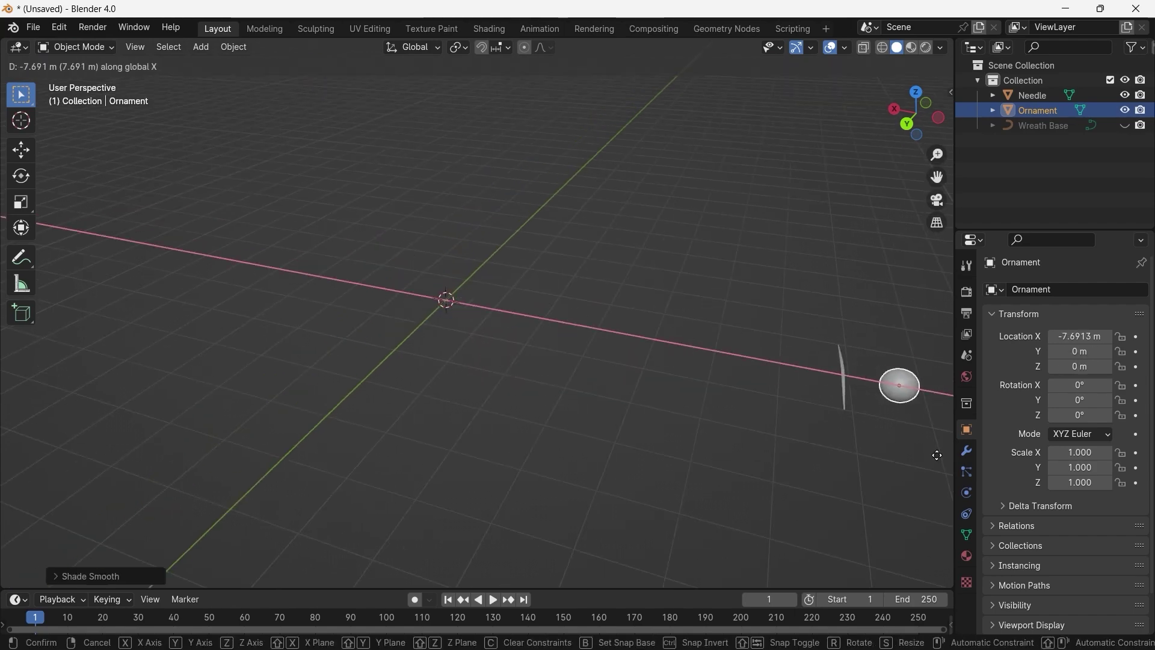
{"action": "left_click", "coordinate": [900, 443]}
{"action": "middle_click_drag", "start_coordinate": [900, 444], "coordinate": [516, 316]}
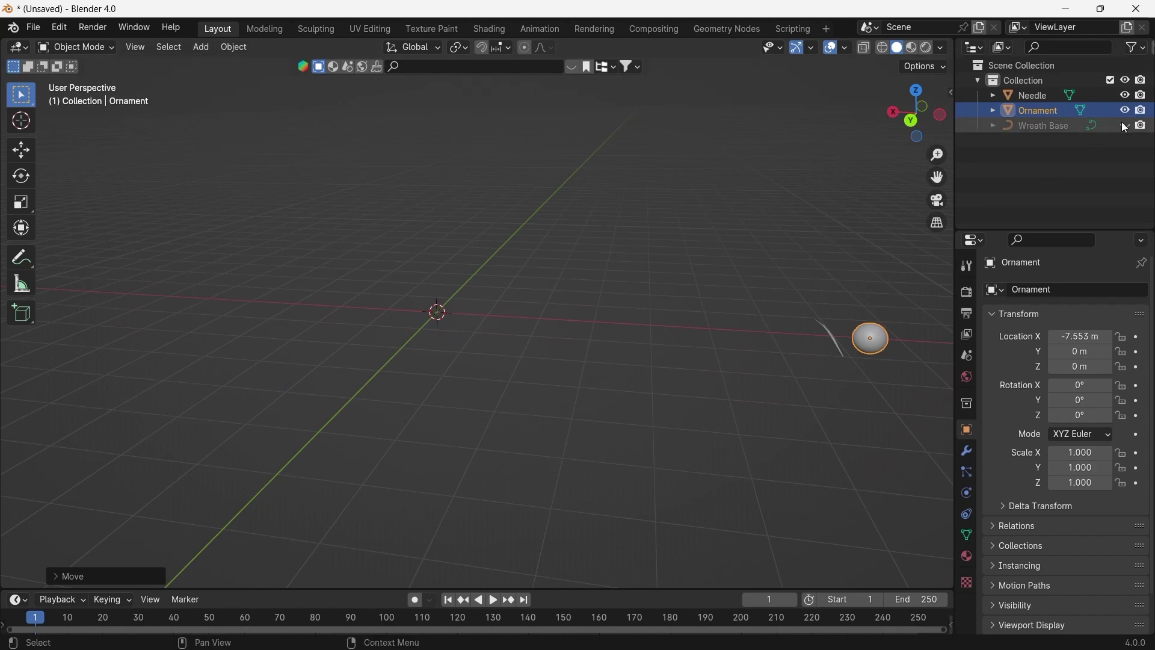
Unhide and select the Wreath Base, and create a new geometry node tree for it in the Geometry Nodes workspace
{"action": "left_click", "coordinate": [444, 265]}
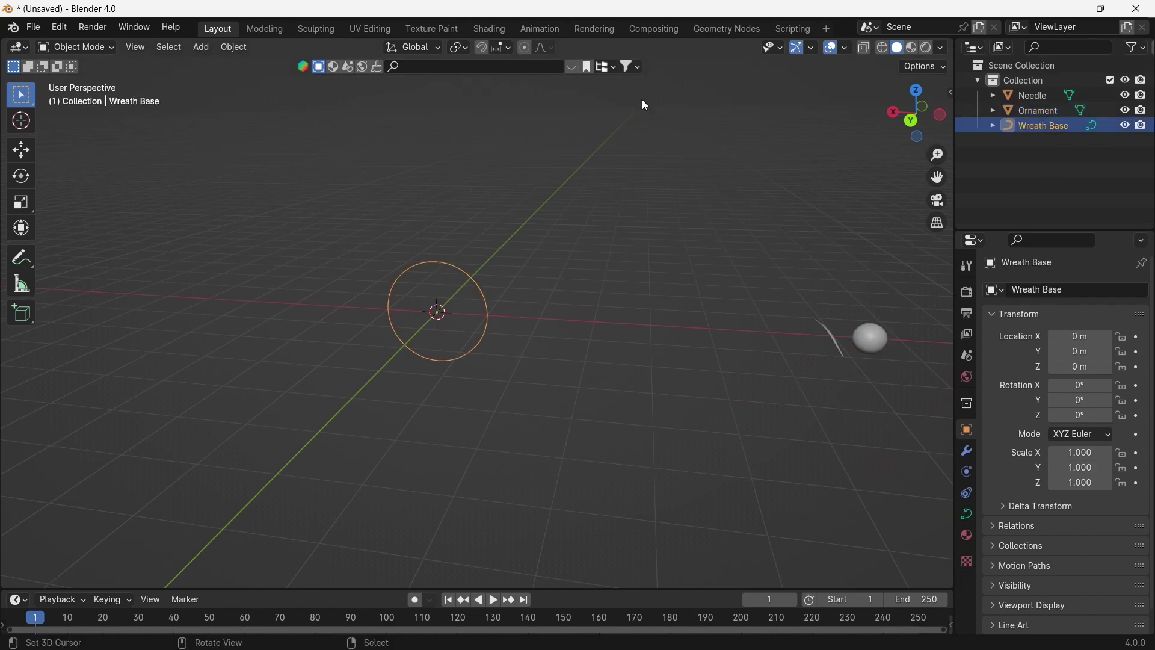
{"action": "left_click", "coordinate": [725, 29]}
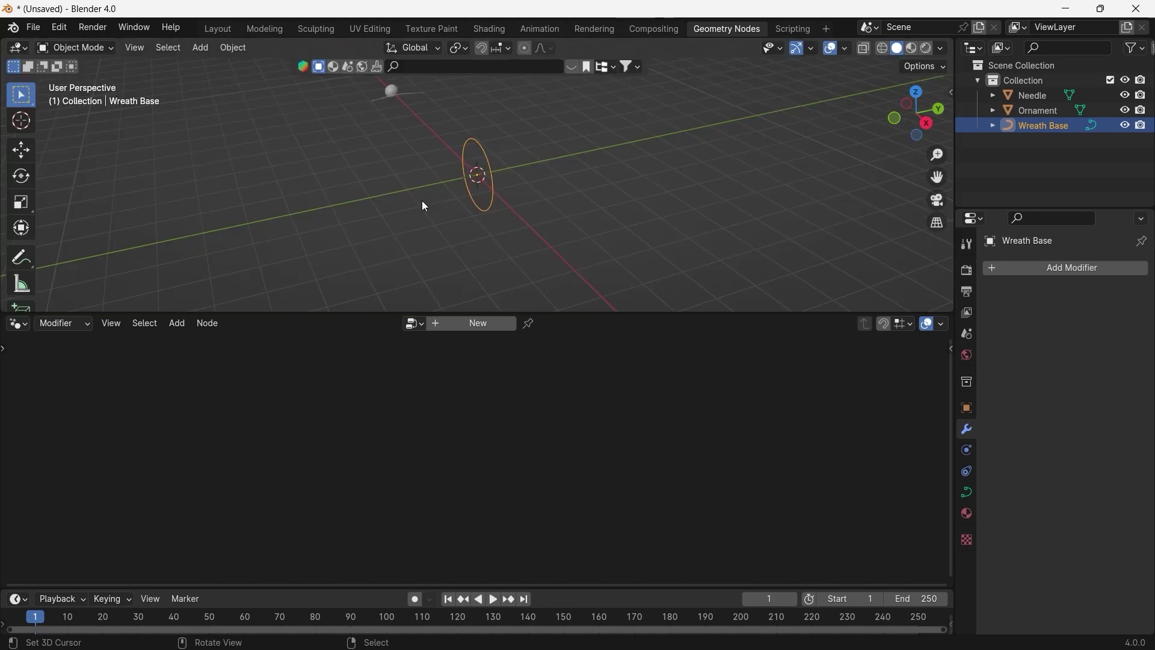
{"action": "middle_click_drag", "start_coordinate": [425, 206], "coordinate": [523, 227]}
{"action": "left_click", "coordinate": [479, 326]}
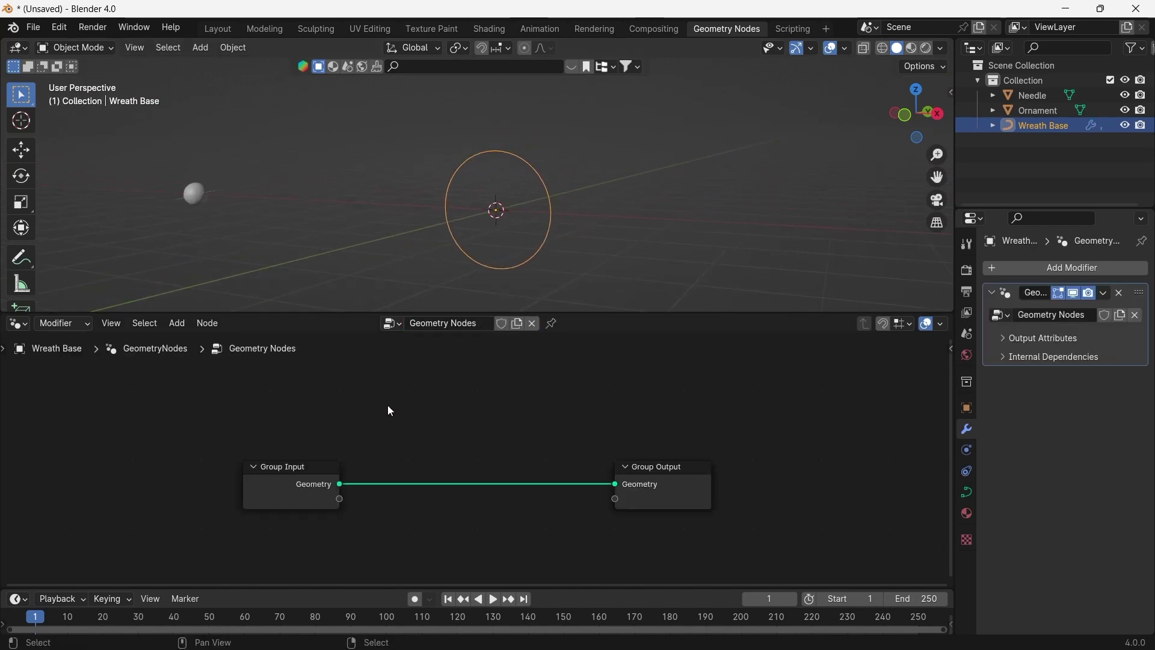
Spread the Group Input and Group Output nodes apart to make room between them
{"action": "left_click_drag", "start_coordinate": [294, 467], "coordinate": [210, 434]}
{"action": "left_click_drag", "start_coordinate": [686, 472], "coordinate": [778, 439]}
{"action": "middle_click_drag", "start_coordinate": [493, 454], "coordinate": [584, 441]}
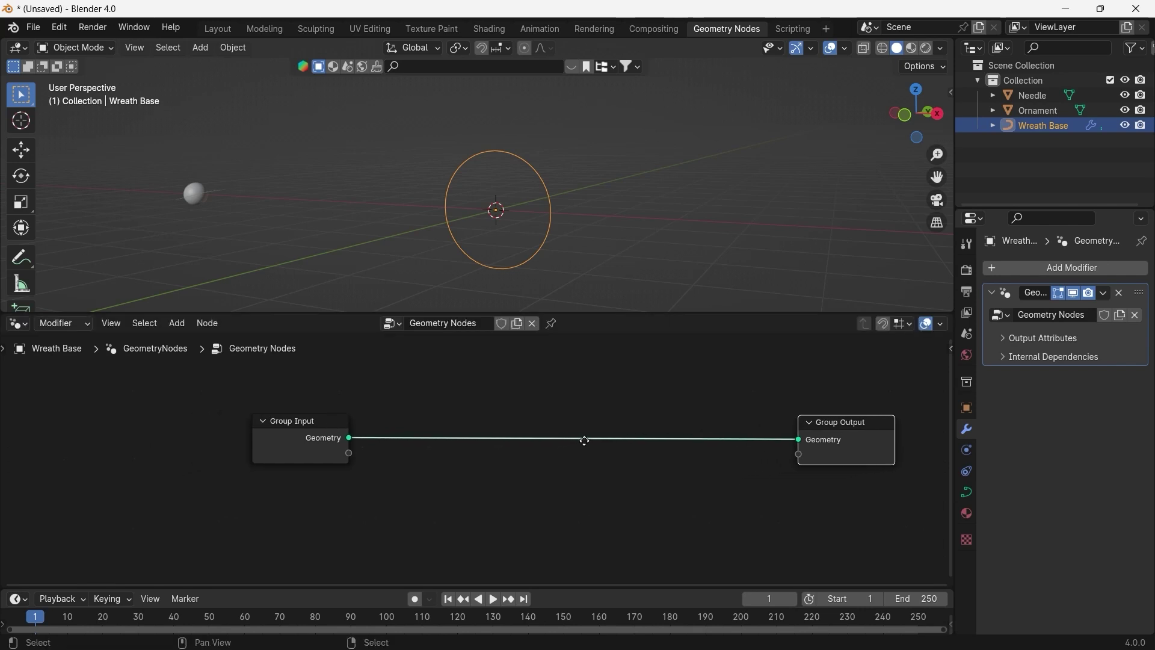
{"action": "left_click", "coordinate": [514, 485]}
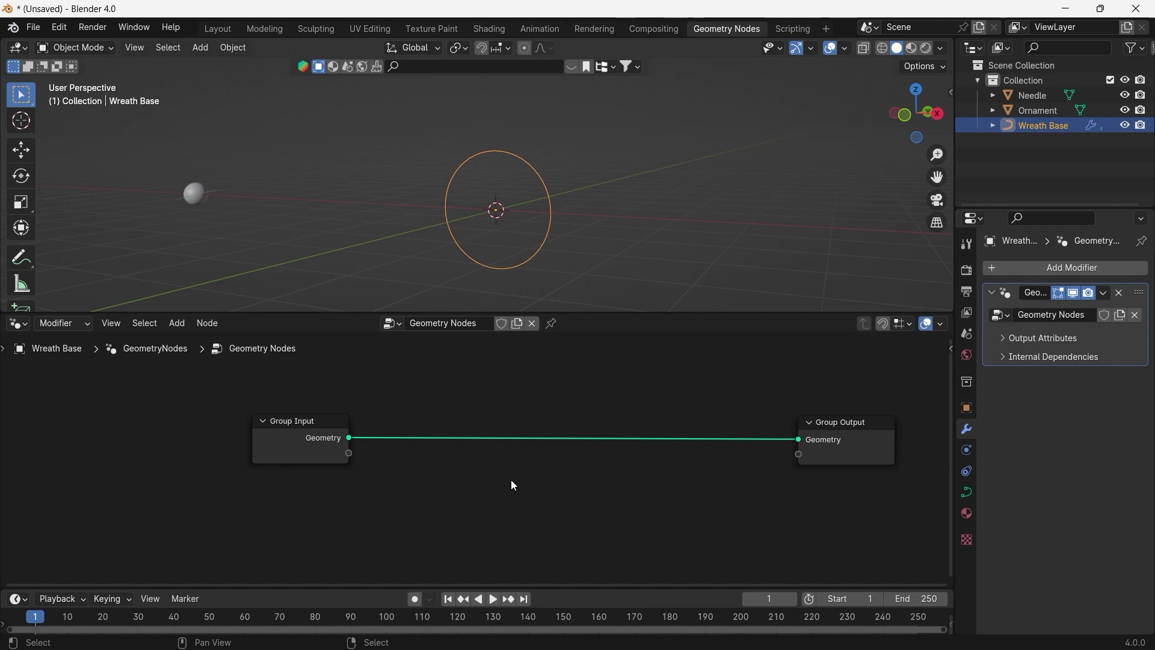
Add a Curve Circle node below the Group Input node
{"action": "key", "text": "F3"}
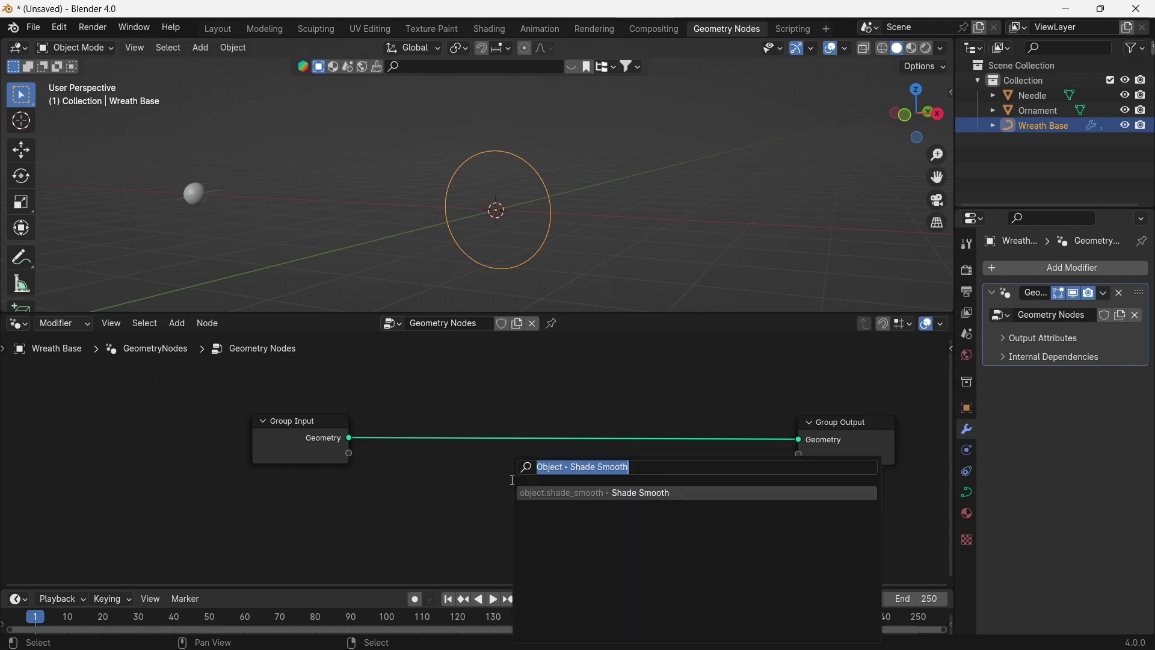
{"action": "type", "text": "circle"}
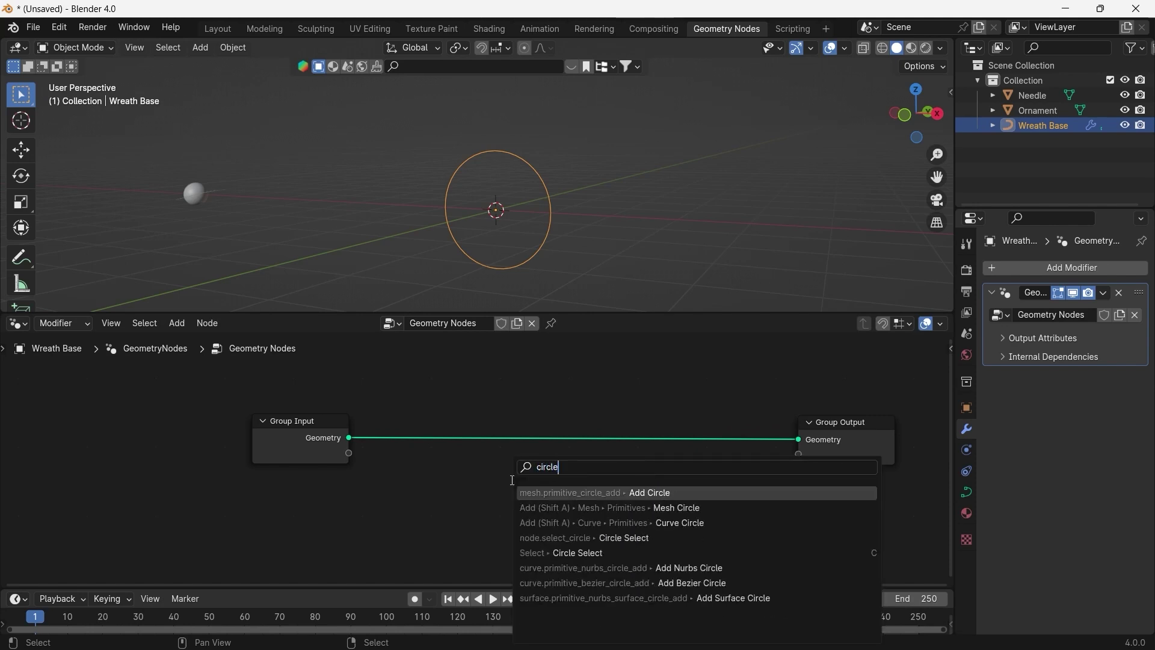
{"action": "left_click", "coordinate": [686, 523]}
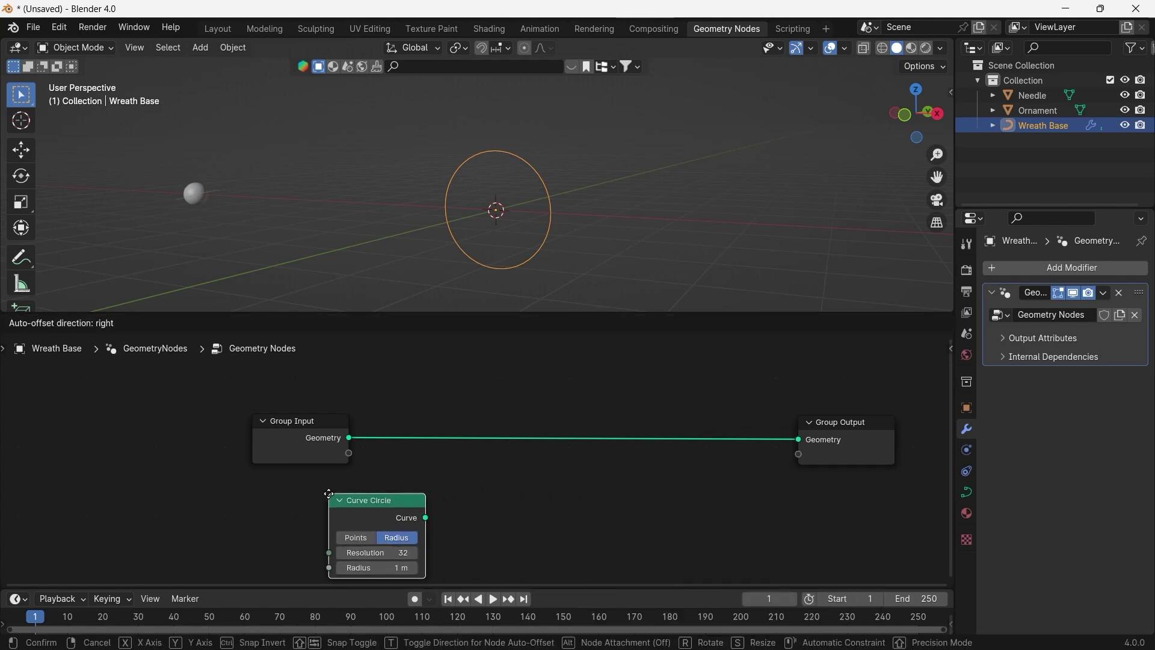
{"action": "left_click", "coordinate": [323, 495]}
Insert a Curve to Mesh node on the link between Group Input and Group Output
{"action": "key", "text": "F3"}
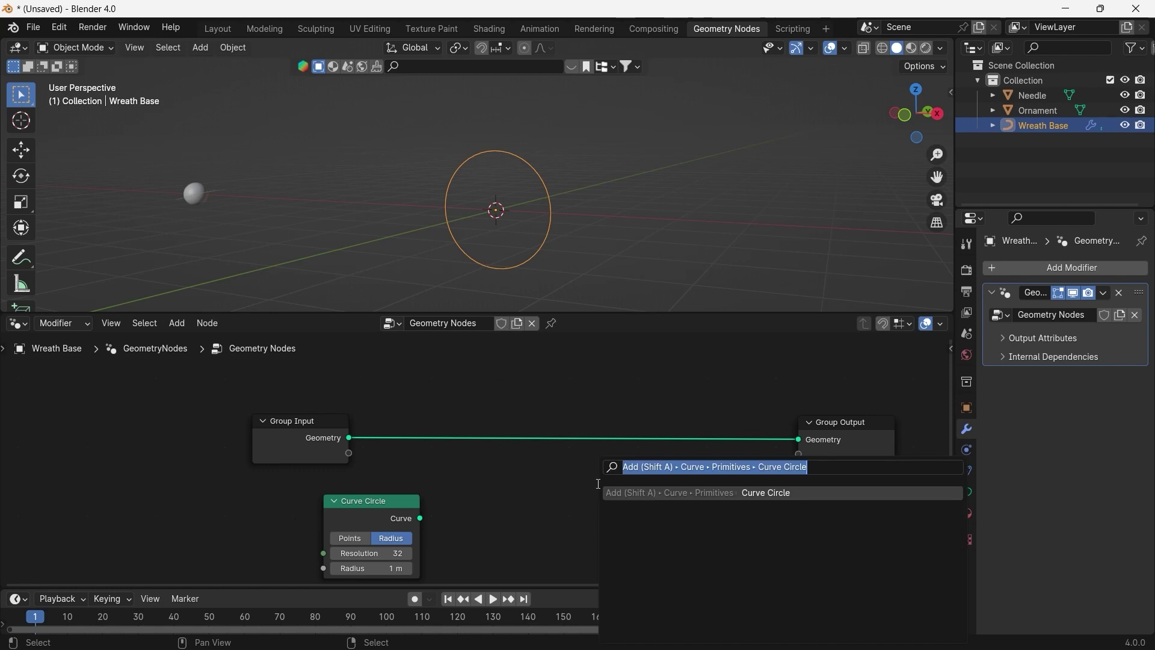
{"action": "type", "text": "curve"}
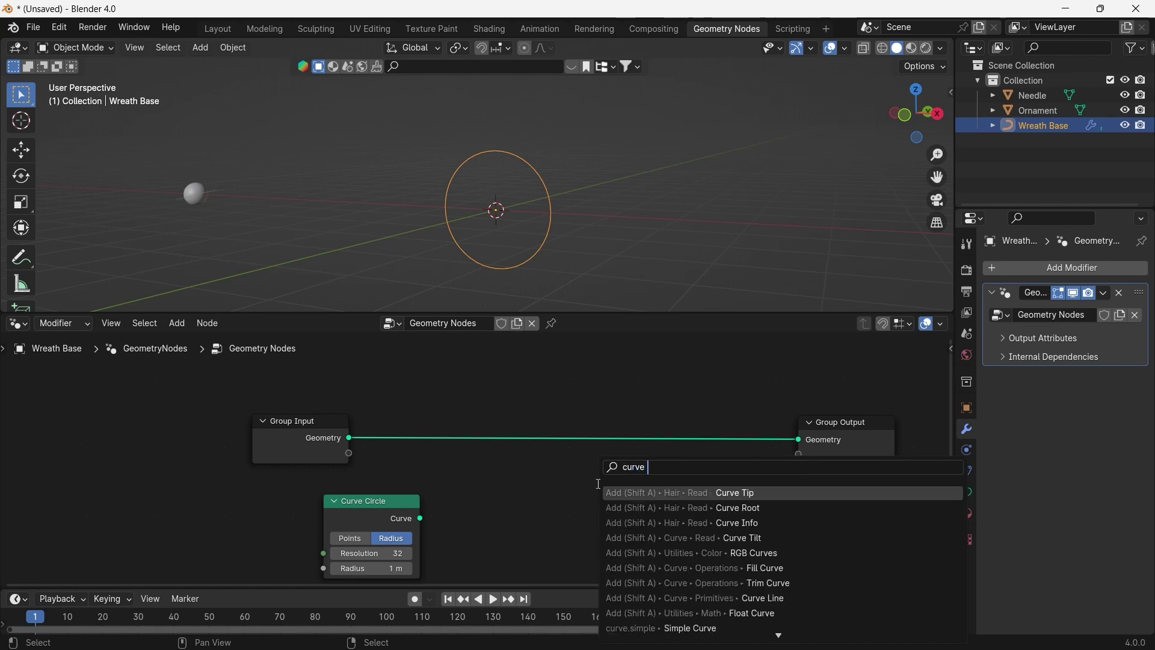
{"action": "type", "text": " to me"}
{"action": "key", "text": "Return"}
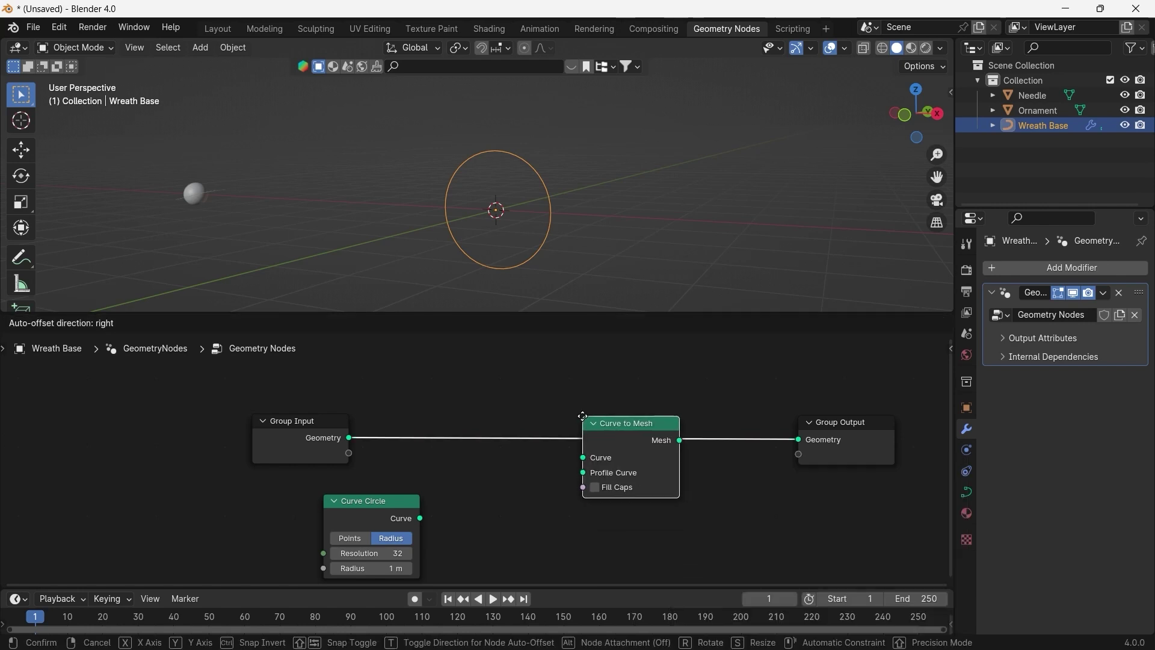
{"action": "left_click", "coordinate": [506, 448]}
Connect the Curve Circle to the Profile Curve input, with resolution 3 and radius 0.3 m
{"action": "left_click_drag", "start_coordinate": [398, 509], "coordinate": [513, 472]}
{"action": "middle_click_drag", "start_coordinate": [476, 517], "coordinate": [534, 466]}
{"action": "left_click_drag", "start_coordinate": [419, 512], "coordinate": [394, 526]}
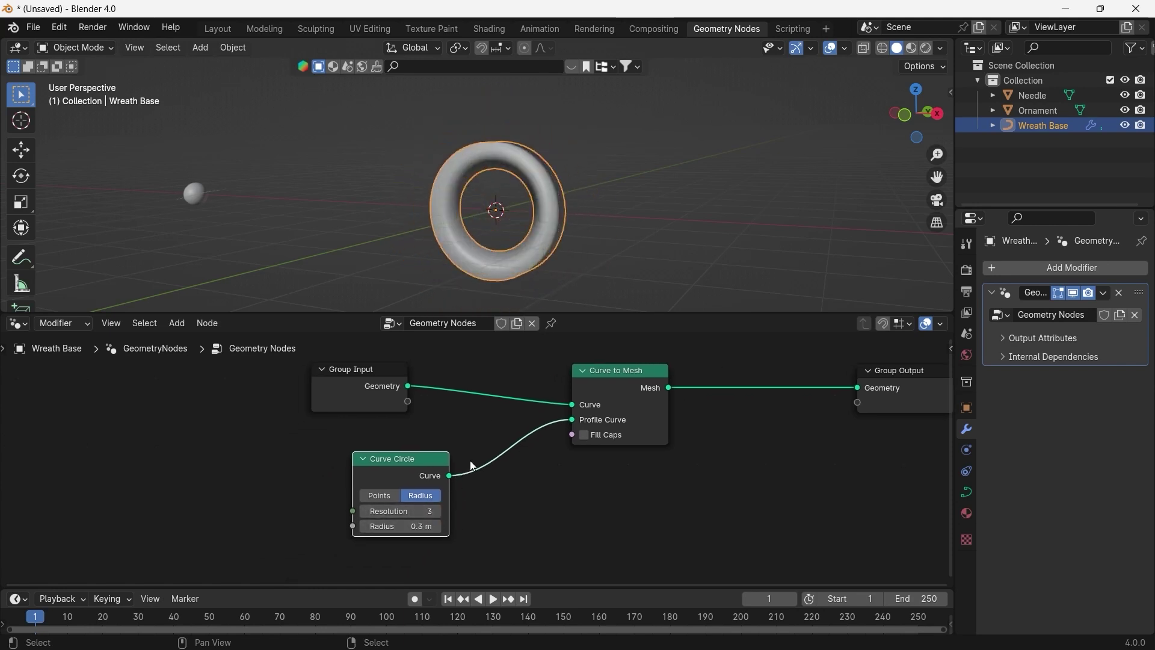
Set the Curve Circle's resolution to 5 and its radius to 0.4 m to thicken the ring
{"action": "middle_click_drag", "start_coordinate": [457, 265], "coordinate": [545, 244]}
{"action": "scroll", "coordinate": [545, 244], "scroll_direction": "up", "scroll_amount": 1}
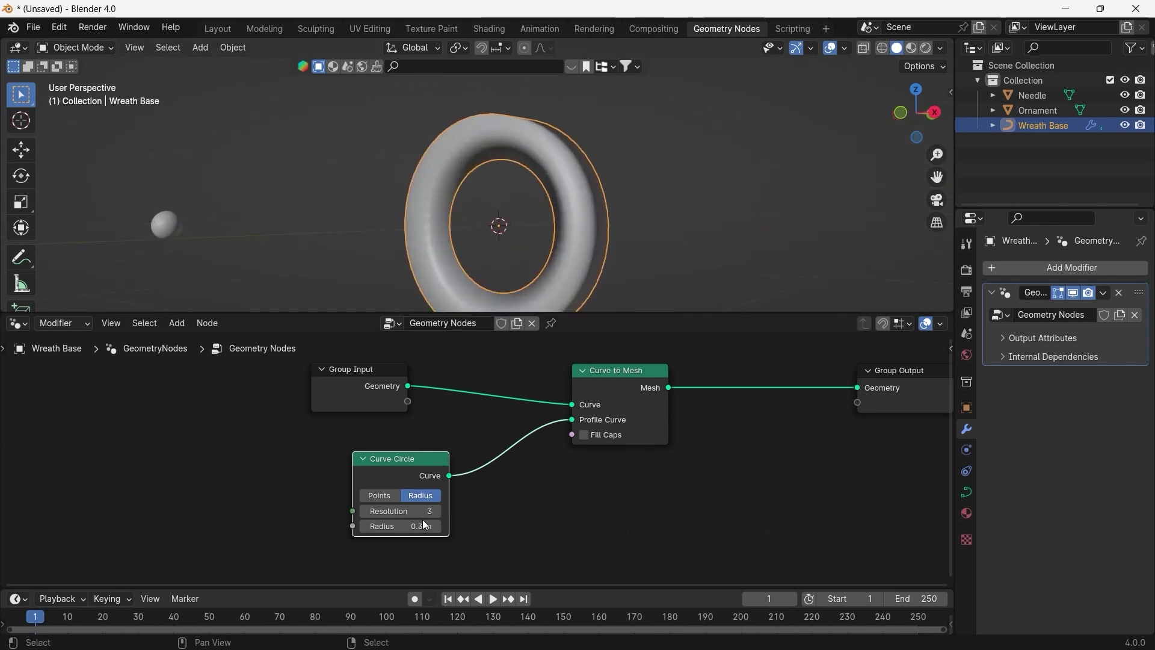
{"action": "mouse_move", "coordinate": [423, 512]}
{"action": "left_mouse_down"}
{"action": "mouse_move", "coordinate": [475, 511]}
{"action": "mouse_move", "coordinate": [424, 512]}
{"action": "left_mouse_up"}
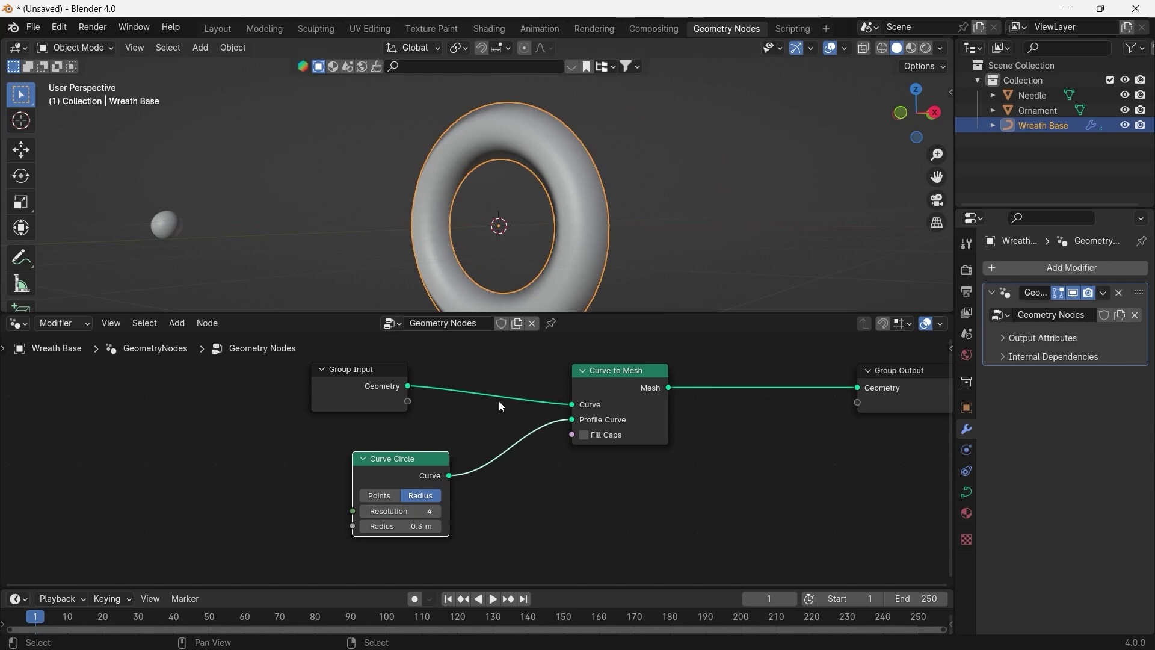
{"action": "middle_click_drag", "start_coordinate": [458, 277], "coordinate": [487, 271]}
{"action": "left_click_drag", "start_coordinate": [428, 511], "coordinate": [437, 511]}
{"action": "middle_click_drag", "start_coordinate": [631, 237], "coordinate": [608, 277]}
{"action": "mouse_move", "coordinate": [422, 526]}
{"action": "left_mouse_down"}
{"action": "mouse_move", "coordinate": [439, 526]}
{"action": "mouse_move", "coordinate": [424, 526]}
{"action": "left_mouse_up"}
{"action": "scroll", "coordinate": [548, 472], "scroll_direction": "down", "scroll_amount": 6}
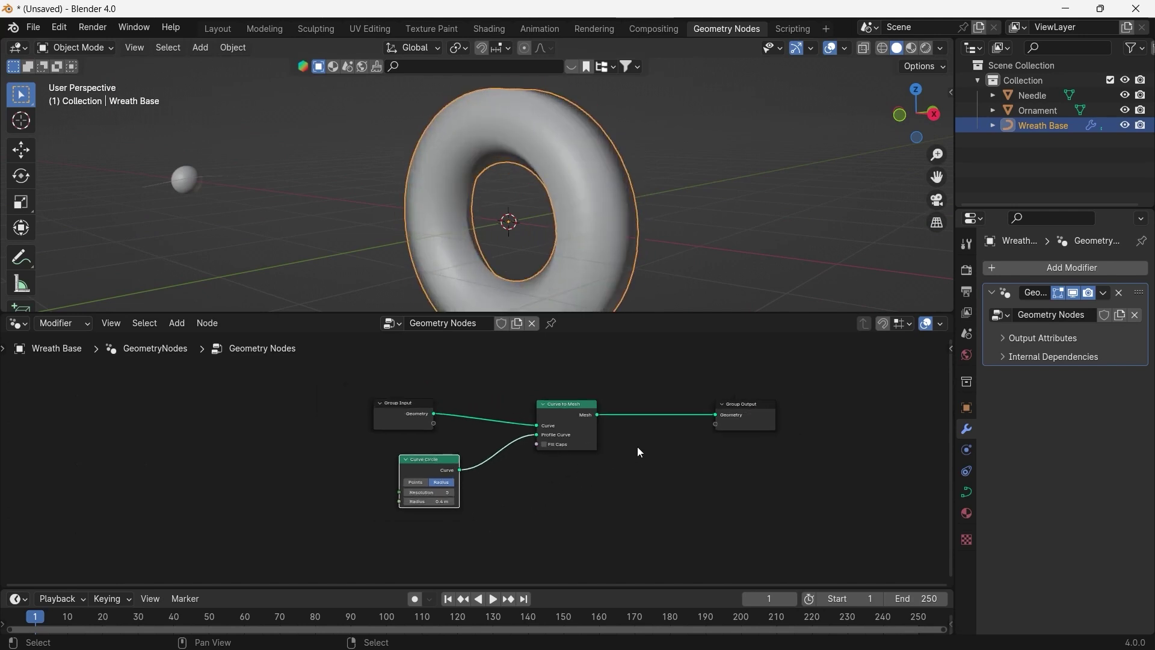
Rearrange the nodes so the Group Output sits well apart from Curve to Mesh and the input nodes
{"action": "middle_click_drag", "start_coordinate": [636, 446], "coordinate": [520, 486]}
{"action": "left_click_drag", "start_coordinate": [472, 399], "coordinate": [705, 523]}
{"action": "left_click_drag", "start_coordinate": [457, 446], "coordinate": [499, 418]}
{"action": "left_click_drag", "start_coordinate": [295, 445], "coordinate": [301, 398]}
{"action": "left_click_drag", "start_coordinate": [308, 507], "coordinate": [281, 468]}
{"action": "left_click_drag", "start_coordinate": [308, 402], "coordinate": [235, 419]}
{"action": "left_click_drag", "start_coordinate": [502, 423], "coordinate": [451, 407]}
{"action": "key", "text": "g"}
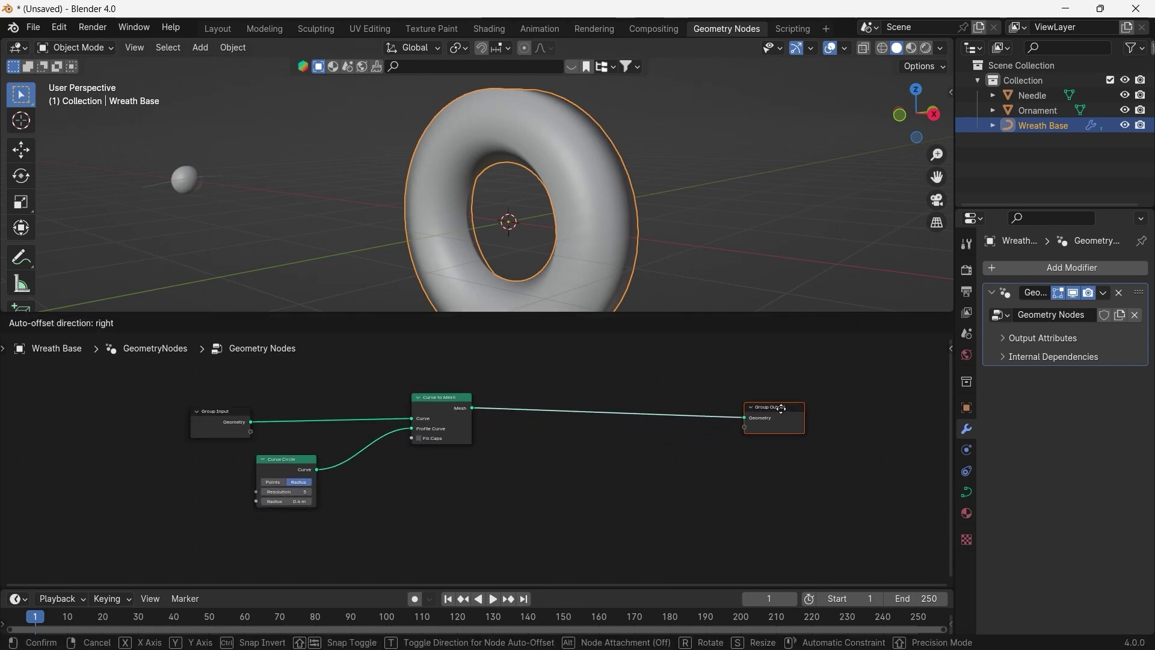
{"action": "left_click", "coordinate": [839, 433]}
Add an Instance on Points node below the link from Curve to Mesh to Group Output
{"action": "left_click", "coordinate": [490, 457]}
{"action": "key", "text": "F3"}
{"action": "type", "text": "points"}
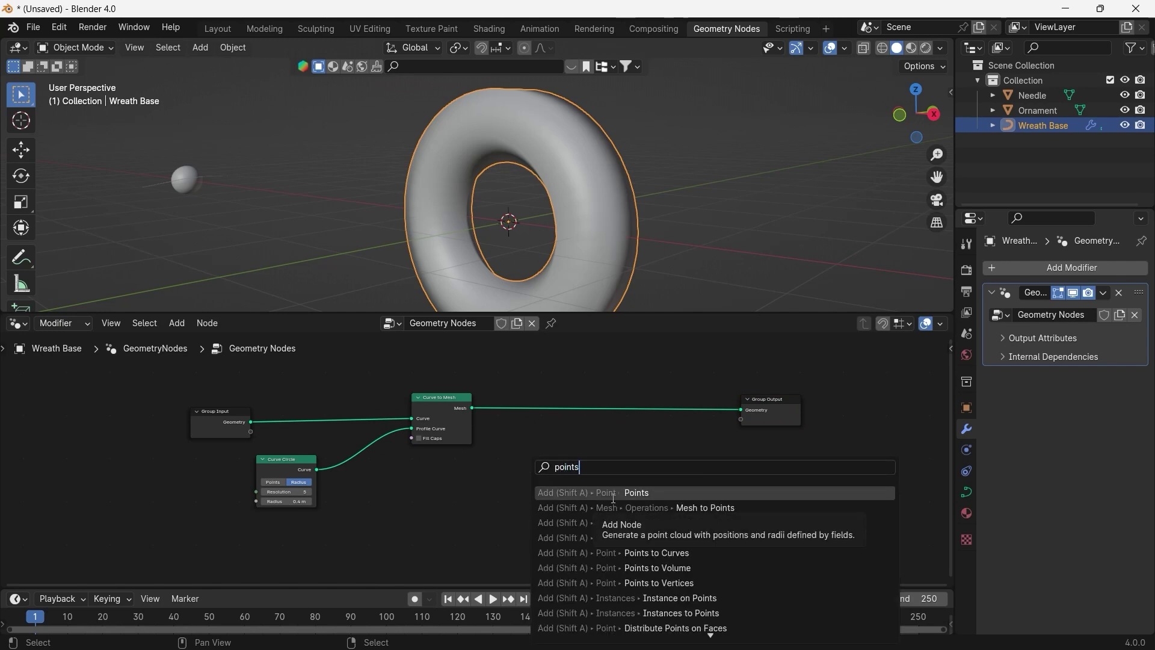
{"action": "left_click", "coordinate": [728, 599]}
{"action": "left_click", "coordinate": [490, 440]}
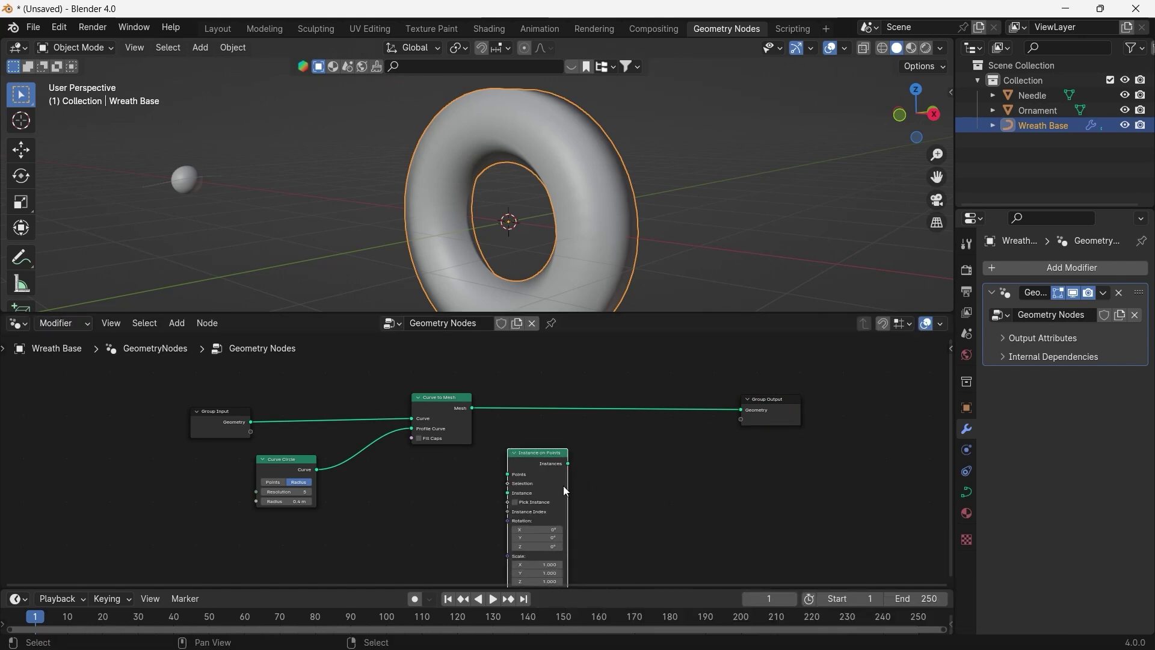
{"action": "scroll", "coordinate": [493, 449], "scroll_direction": "up", "scroll_amount": 2}
{"action": "middle_click_drag", "start_coordinate": [630, 532], "coordinate": [532, 433]}
{"action": "left_click_drag", "start_coordinate": [489, 365], "coordinate": [492, 408]}
Add a Distribute Points on Faces node and connect its Points output to the Points input of Instance on Points
{"action": "left_click", "coordinate": [662, 413]}
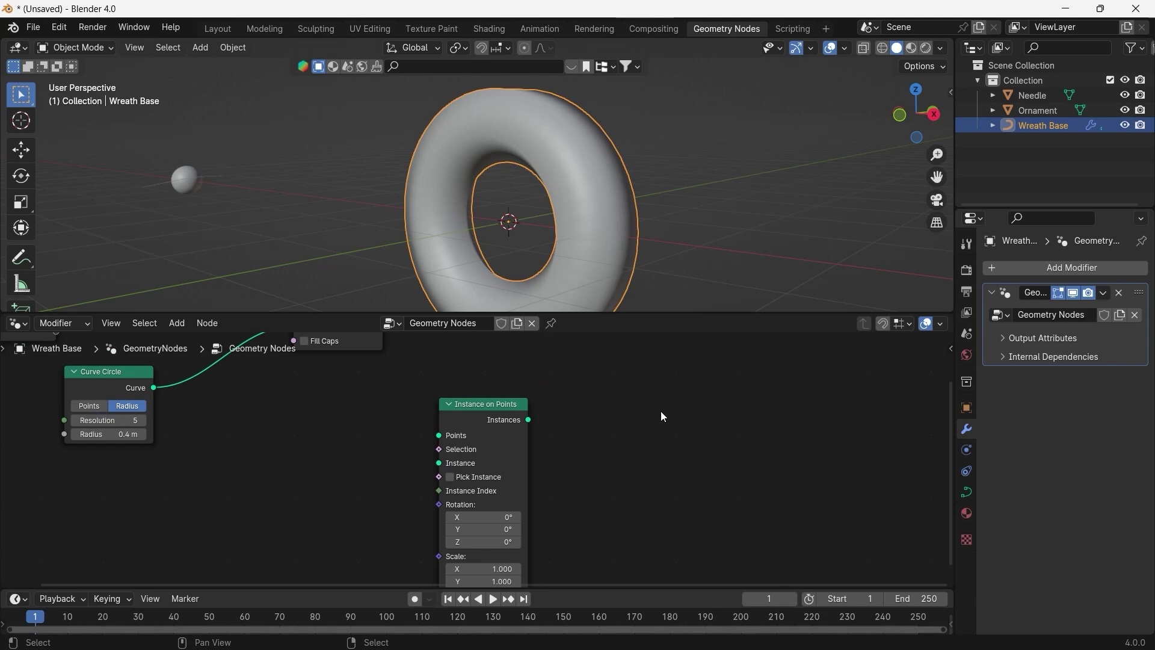
{"action": "key", "text": "F3"}
{"action": "type", "text": "tri"}
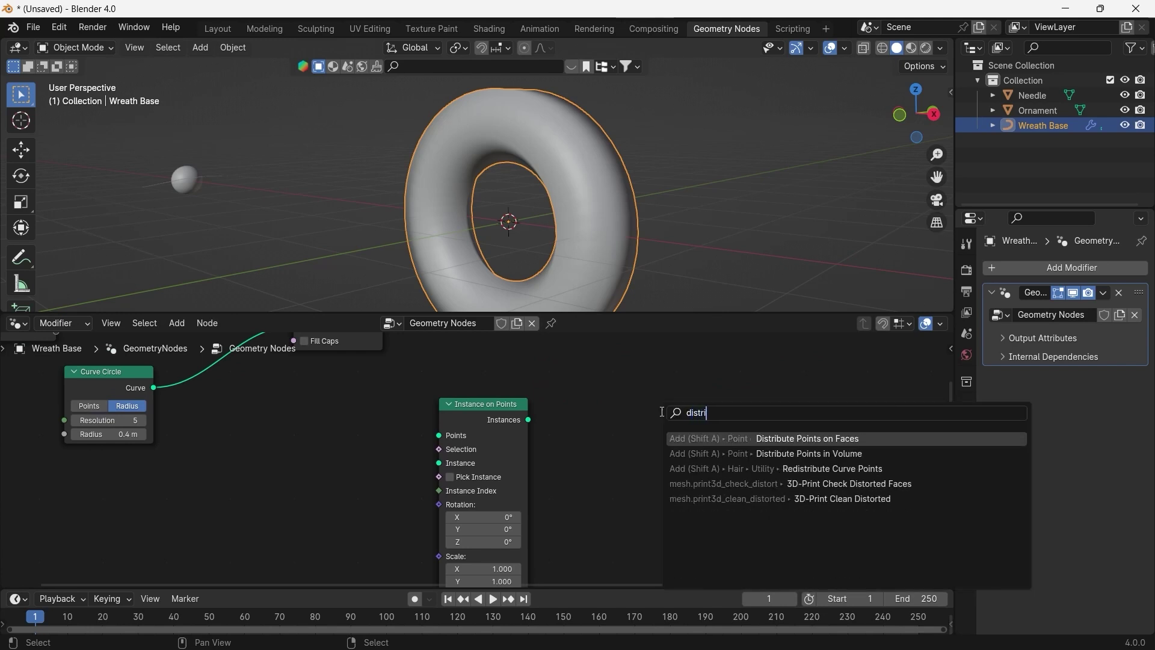
{"action": "key", "text": "Return"}
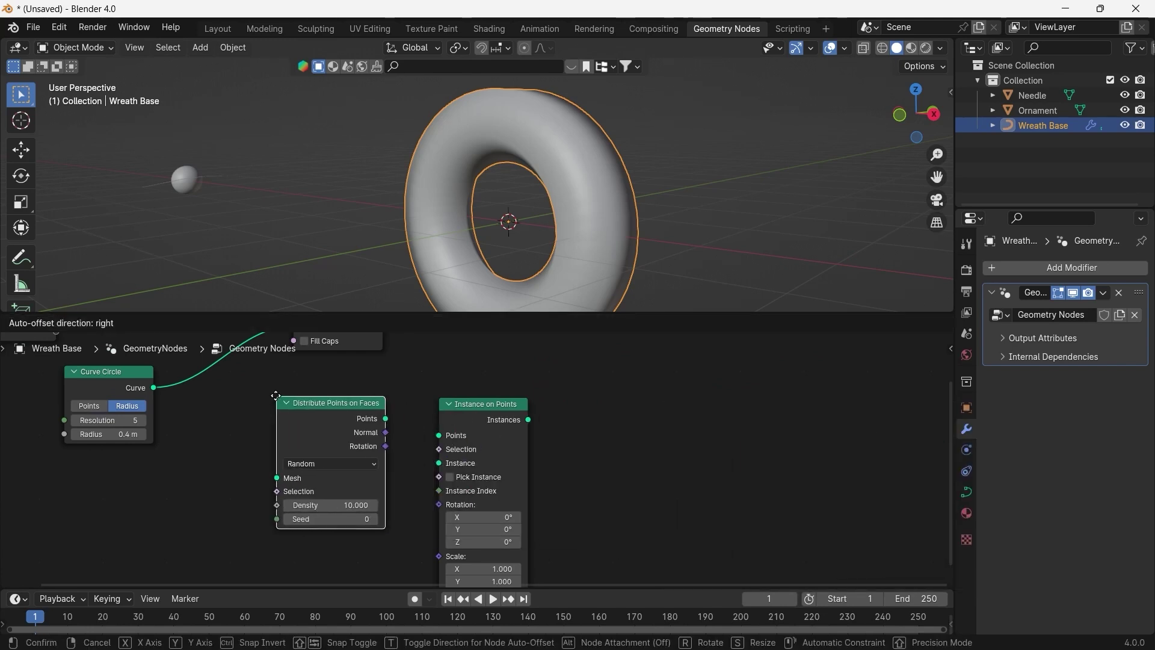
{"action": "left_click", "coordinate": [387, 432]}
{"action": "left_click_drag", "start_coordinate": [388, 431], "coordinate": [439, 435]}
{"action": "key", "text": "Home"}
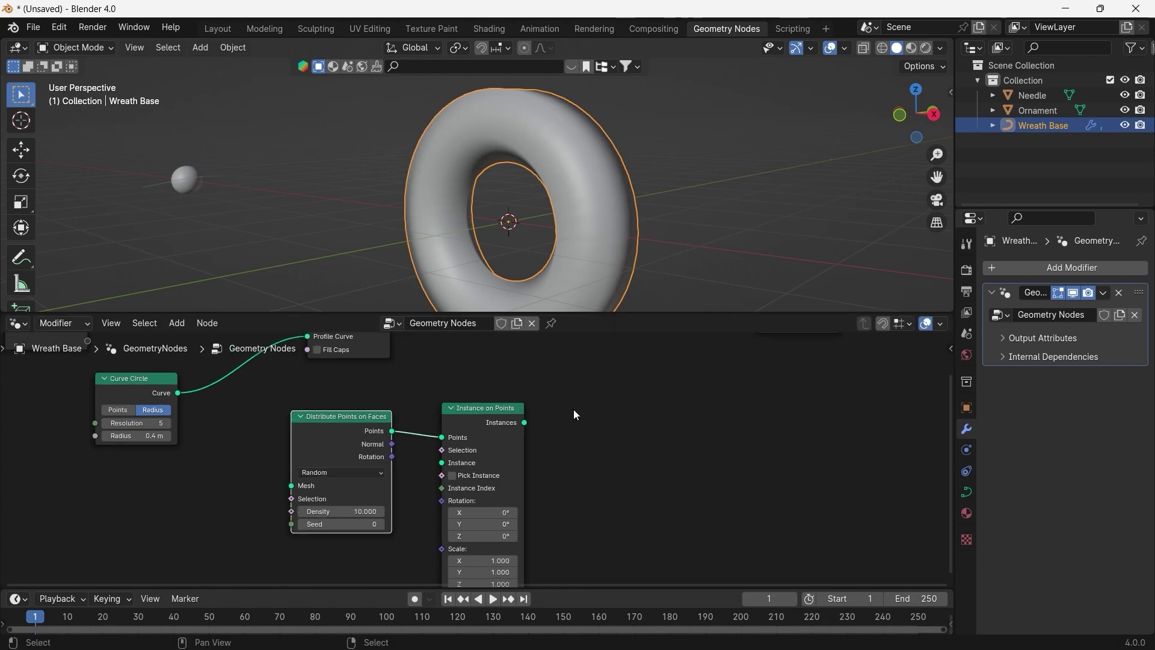
Reposition the Group Output, Curve to Mesh, Group Input and Curve Circle nodes around the new point nodes
{"action": "left_click_drag", "start_coordinate": [596, 352], "coordinate": [742, 438]}
{"action": "mouse_move", "coordinate": [652, 387]}
{"action": "left_mouse_down"}
{"action": "mouse_move", "coordinate": [771, 392]}
{"action": "mouse_move", "coordinate": [740, 403]}
{"action": "mouse_move", "coordinate": [760, 399]}
{"action": "left_mouse_up"}
{"action": "left_click_drag", "start_coordinate": [319, 392], "coordinate": [381, 384]}
{"action": "left_click_drag", "start_coordinate": [65, 398], "coordinate": [152, 470]}
{"action": "left_click_drag", "start_coordinate": [160, 446], "coordinate": [181, 423]}
{"action": "left_click_drag", "start_coordinate": [79, 399], "coordinate": [100, 368]}
Add an Object Info node beside the Distribute Points on Faces node
{"action": "middle_click_drag", "start_coordinate": [471, 501], "coordinate": [616, 416]}
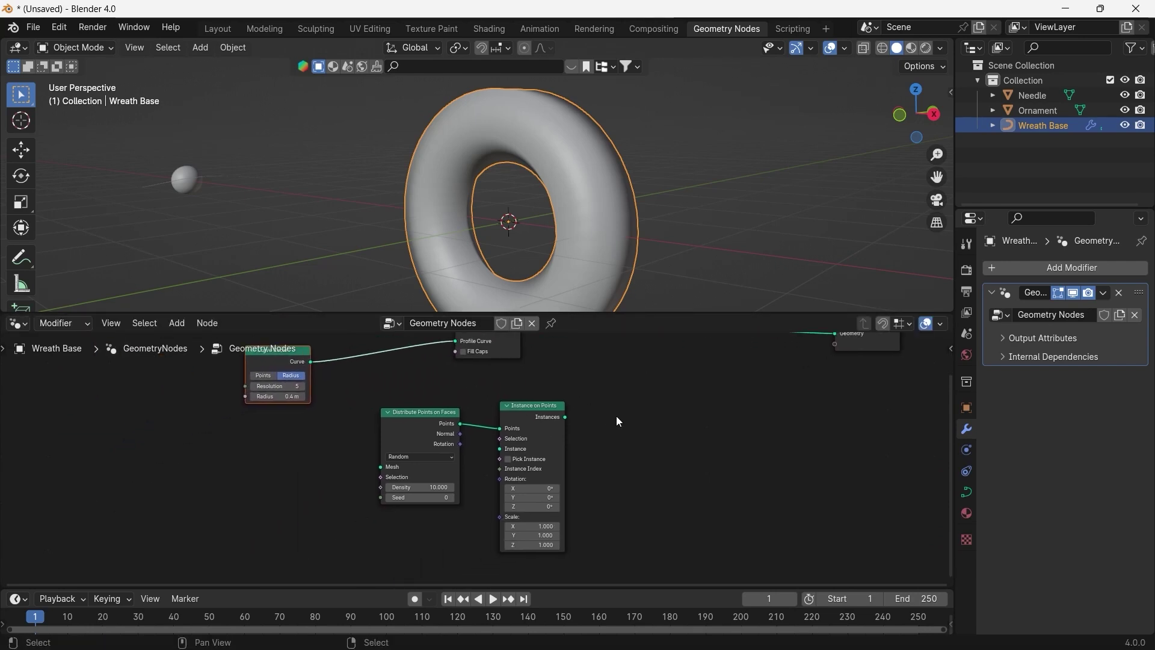
{"action": "scroll", "coordinate": [481, 440], "scroll_direction": "up", "scroll_amount": 2}
{"action": "key", "text": "F3"}
{"action": "type", "text": "ob"}
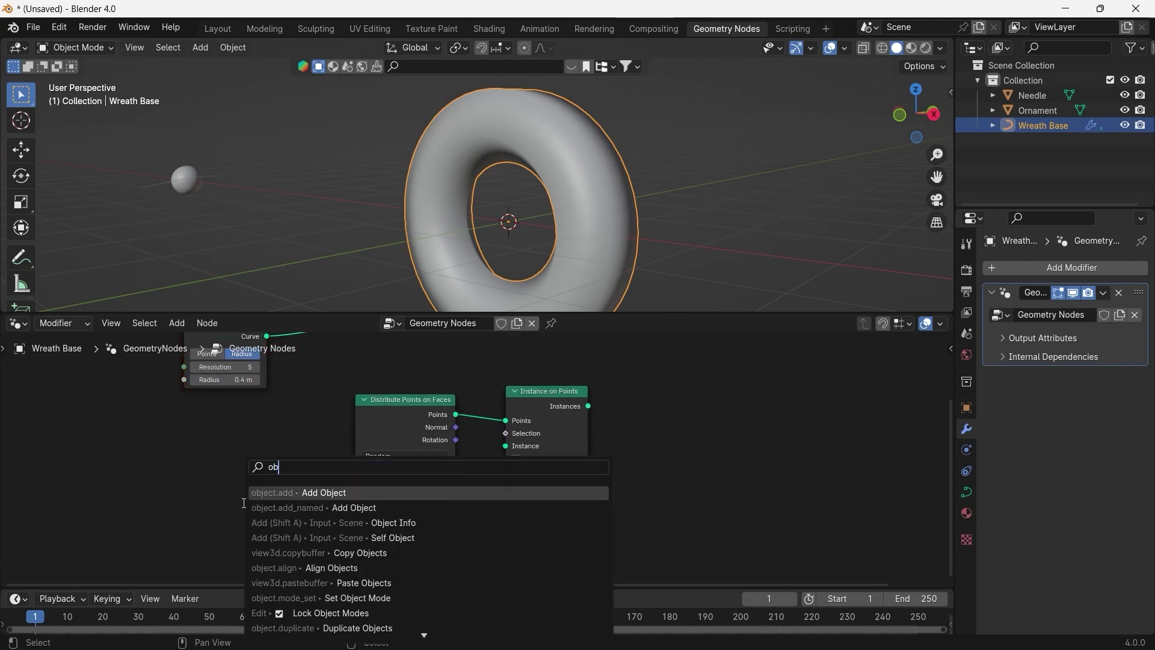
{"action": "type", "text": "ject in"}
{"action": "key", "text": "Return"}
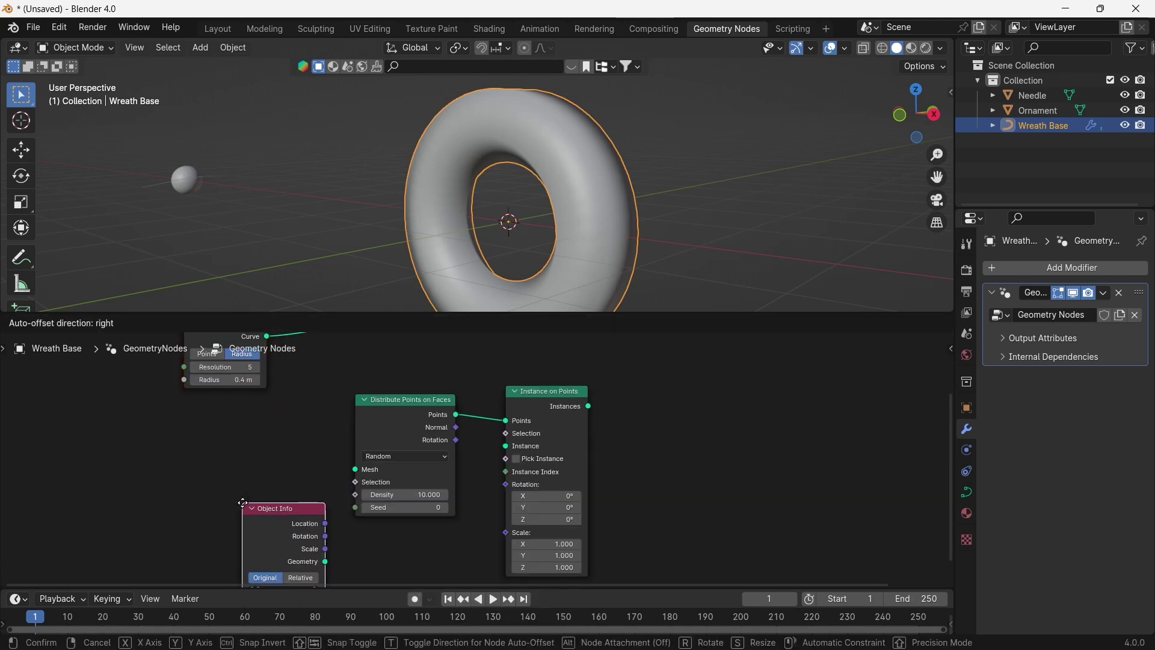
{"action": "left_click", "coordinate": [290, 502]}
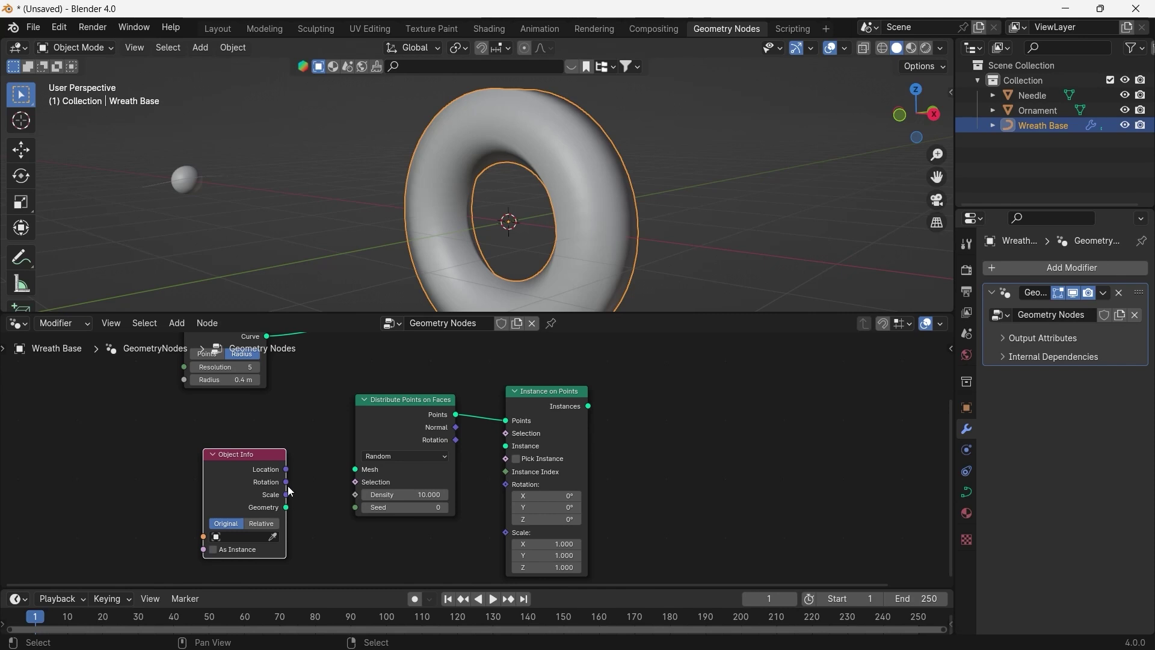
Connect Object Info's Geometry output to the Instance input of Instance on Points, place it below Distribute Points on Faces, and set its object to Needle
{"action": "left_click_drag", "start_coordinate": [287, 508], "coordinate": [509, 447]}
{"action": "middle_click_drag", "start_coordinate": [347, 485], "coordinate": [352, 442]}
{"action": "left_click_drag", "start_coordinate": [266, 424], "coordinate": [440, 520]}
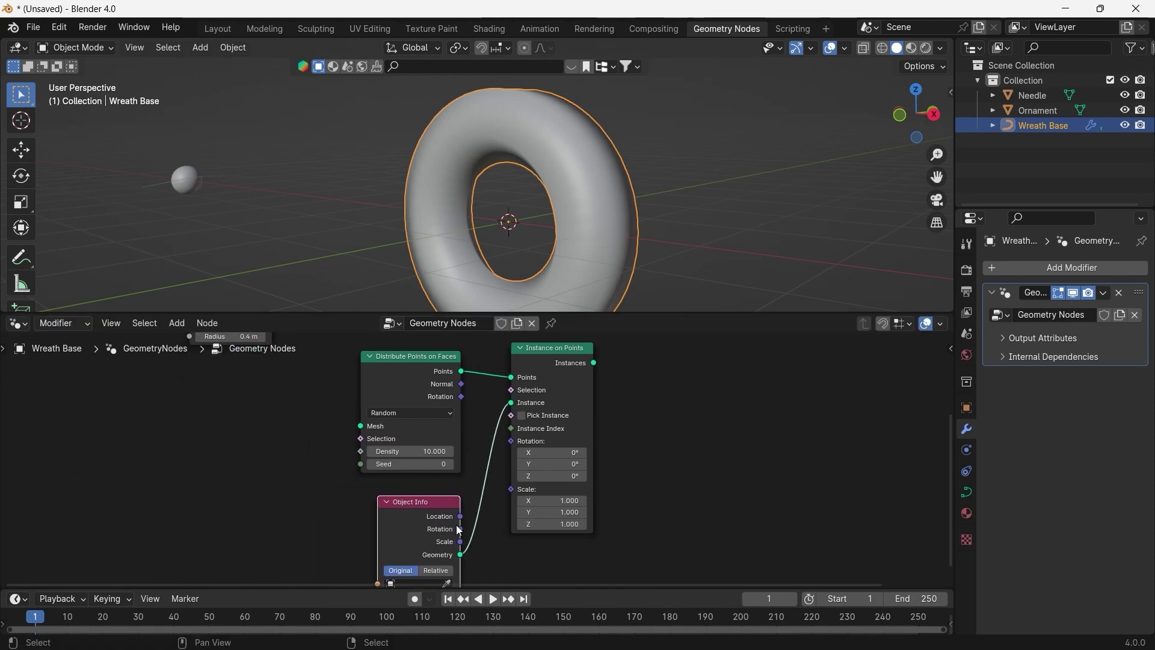
{"action": "middle_click_drag", "start_coordinate": [439, 519], "coordinate": [421, 448]}
{"action": "scroll", "coordinate": [420, 448], "scroll_direction": "up", "scroll_amount": 2}
{"action": "left_click", "coordinate": [367, 540]}
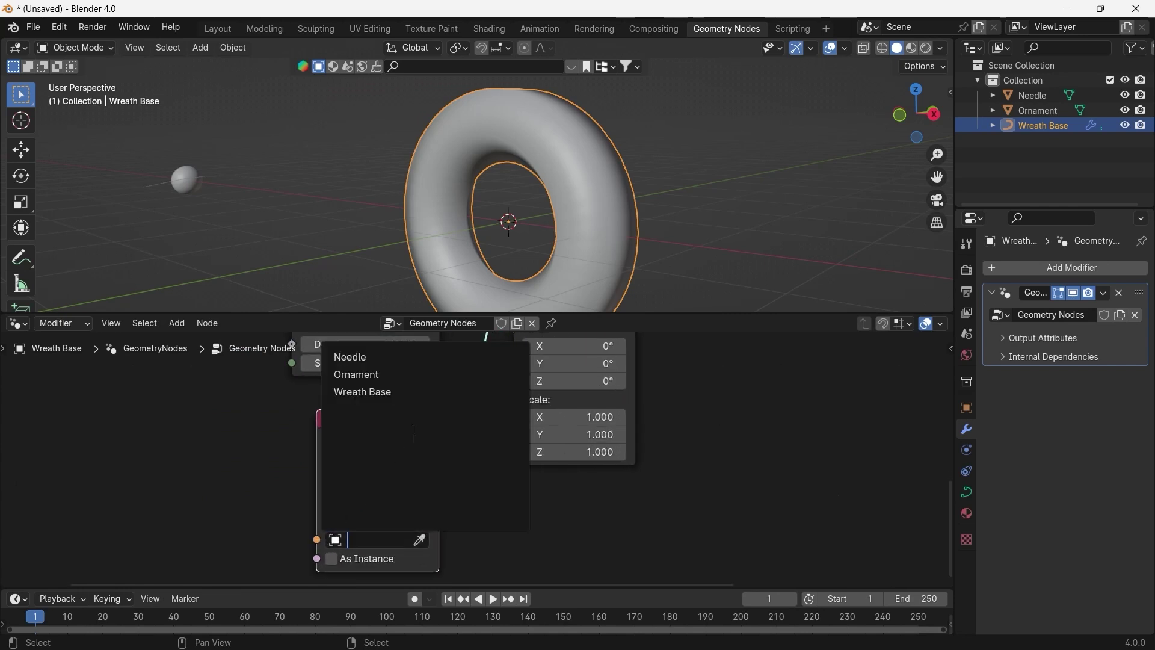
{"action": "left_click", "coordinate": [361, 358]}
Add a Viewer node below Group Output and connect the Instances output of Instance on Points to its Geometry input
{"action": "middle_click_drag", "start_coordinate": [447, 459], "coordinate": [313, 536]}
{"action": "scroll", "coordinate": [510, 438], "scroll_direction": "down", "scroll_amount": 10}
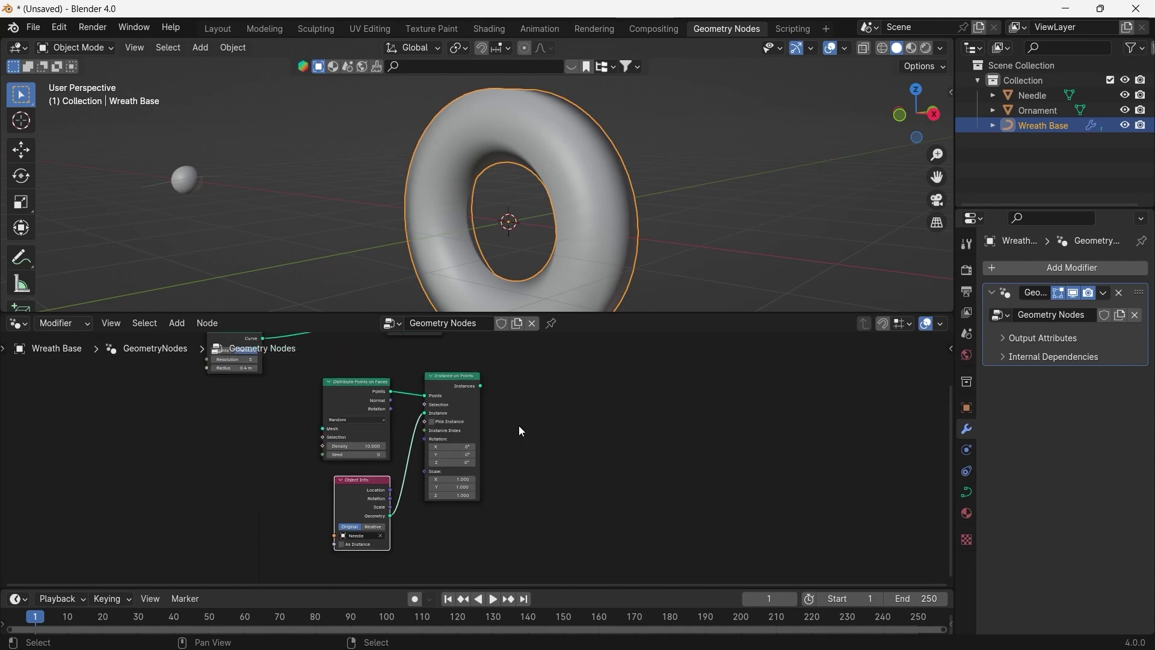
{"action": "middle_click_drag", "start_coordinate": [549, 408], "coordinate": [335, 529]}
{"action": "scroll", "coordinate": [364, 491], "scroll_direction": "up", "scroll_amount": 1}
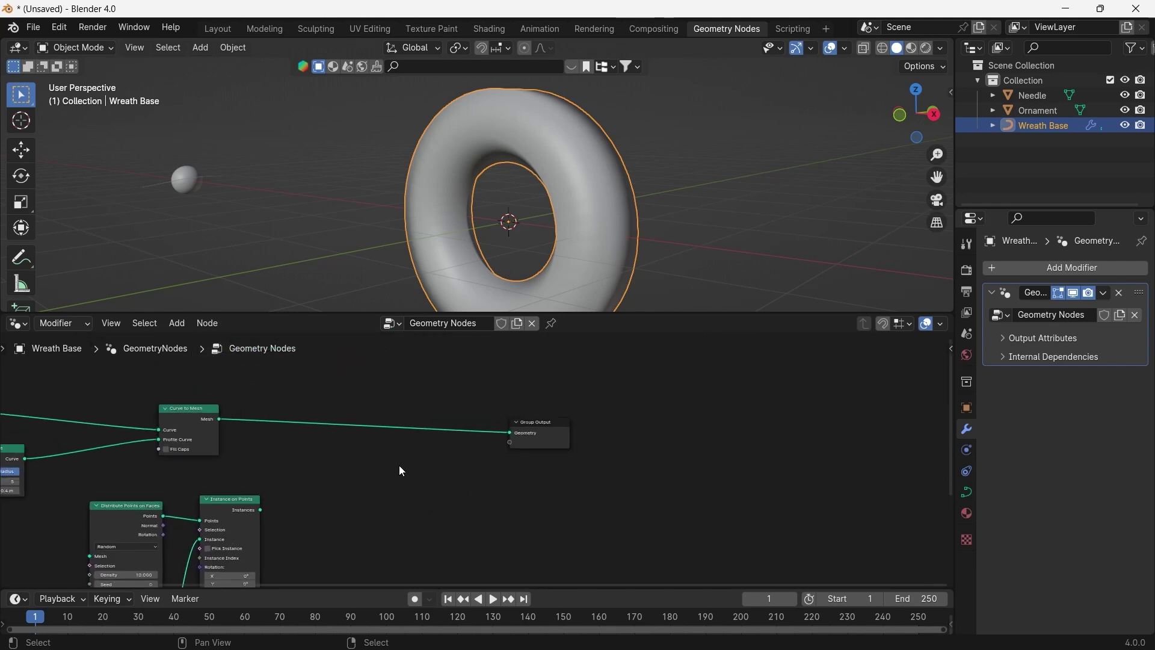
{"action": "key", "text": "F3"}
{"action": "type", "text": "vi"}
{"action": "key", "text": "Return"}
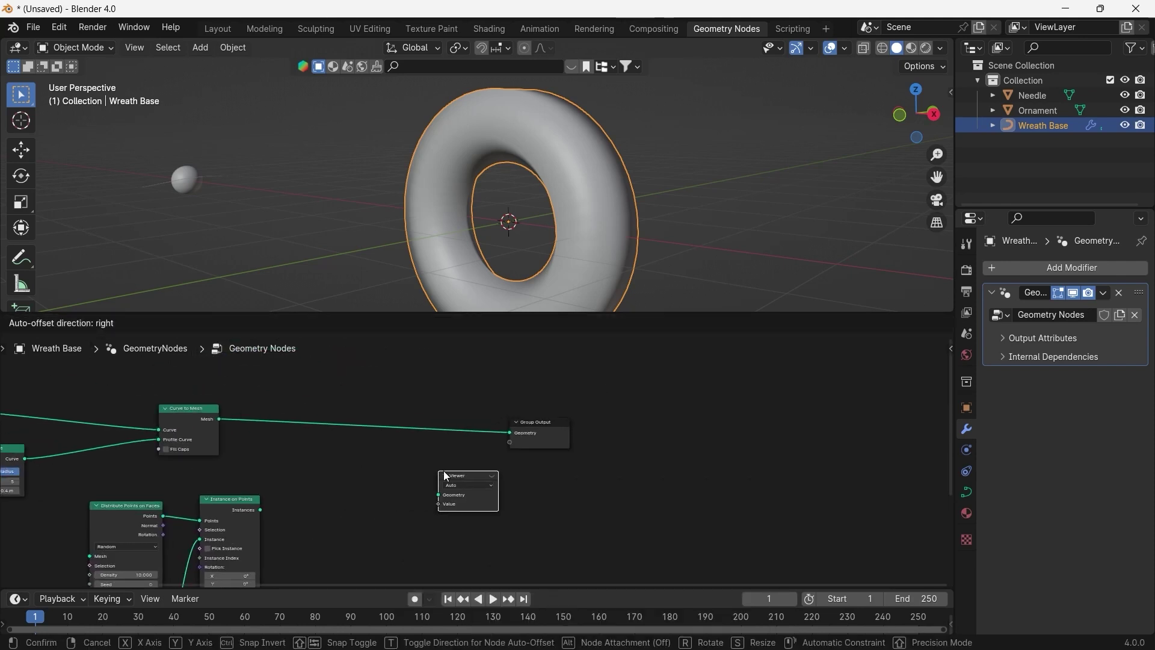
{"action": "left_click", "coordinate": [443, 470]}
{"action": "left_click_drag", "start_coordinate": [261, 510], "coordinate": [440, 495]}
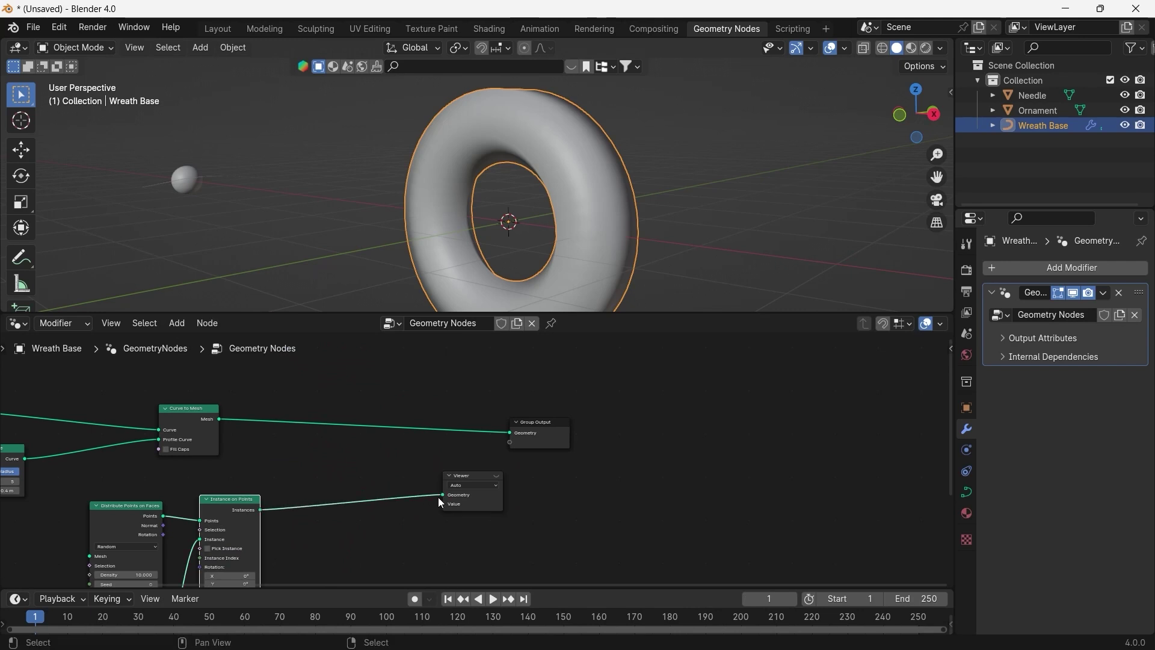
Insert a Join Geometry node between Curve to Mesh and Group Output, and connect the Instances output into it
{"action": "key", "text": "F3"}
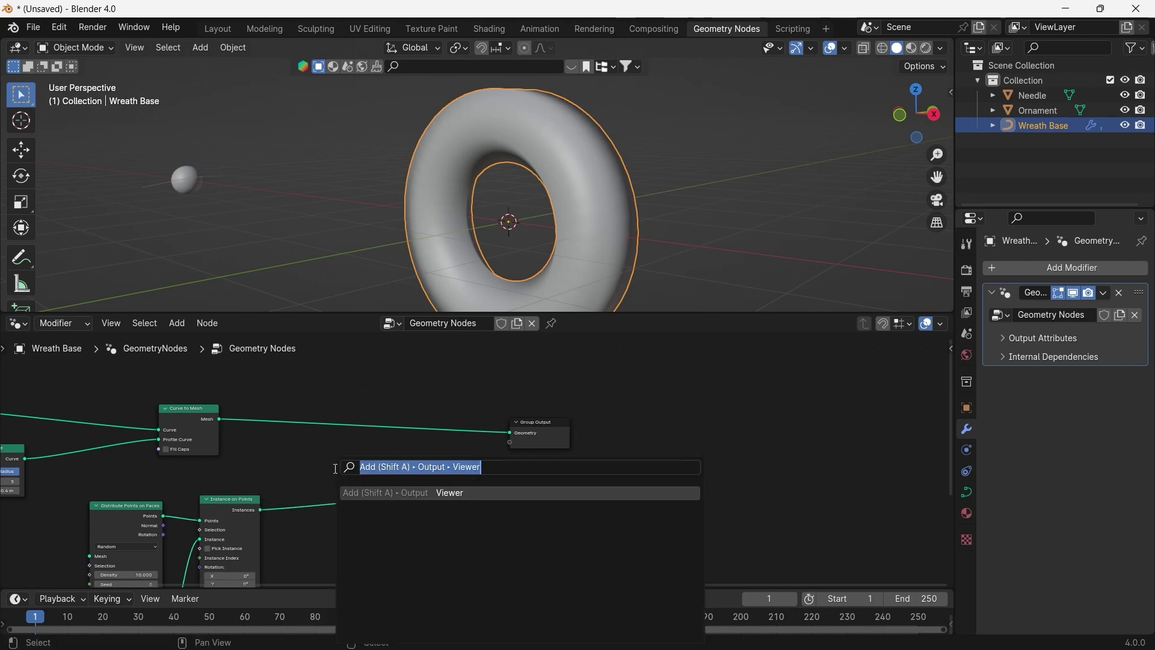
{"action": "type", "text": "join g"}
{"action": "key", "text": "Return"}
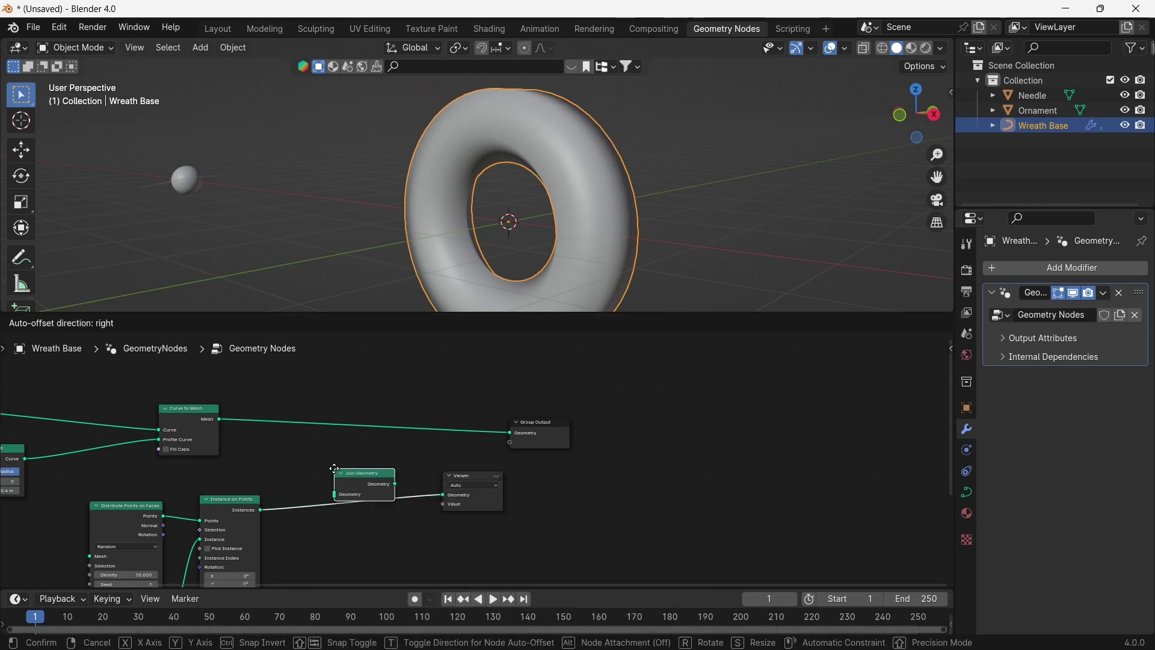
{"action": "left_click", "coordinate": [378, 419]}
{"action": "left_click_drag", "start_coordinate": [263, 511], "coordinate": [381, 454]}
Move the Viewer node below and beyond Group Output and feed it from Join Geometry's Geometry output
{"action": "left_click_drag", "start_coordinate": [475, 476], "coordinate": [594, 480]}
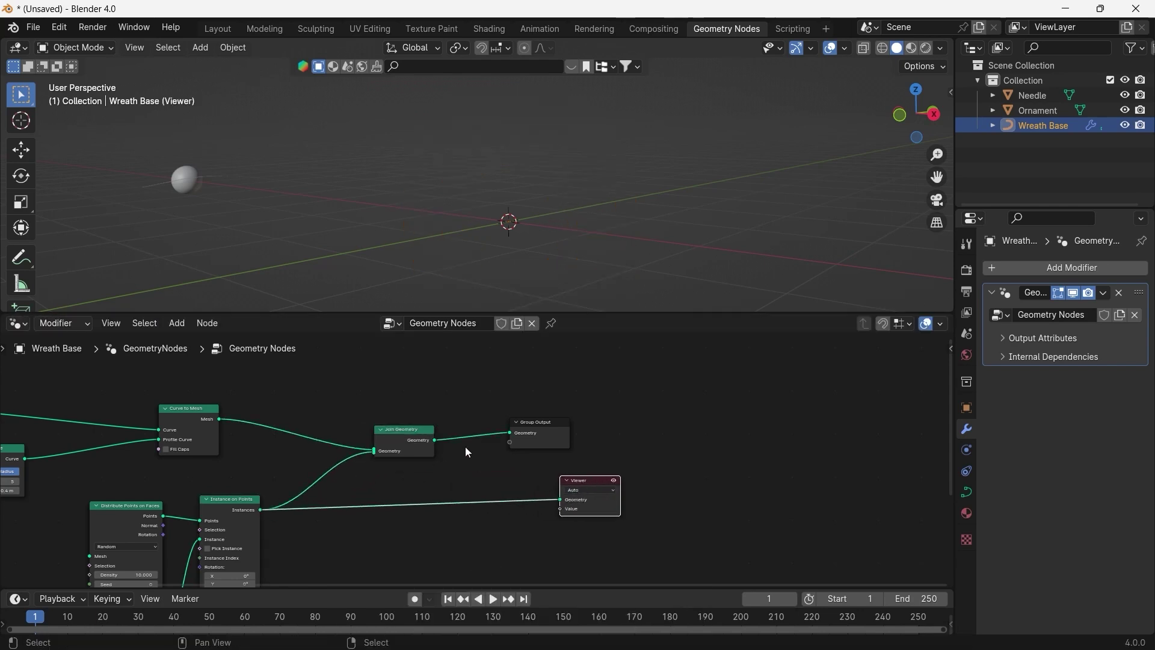
{"action": "left_click_drag", "start_coordinate": [434, 440], "coordinate": [564, 501]}
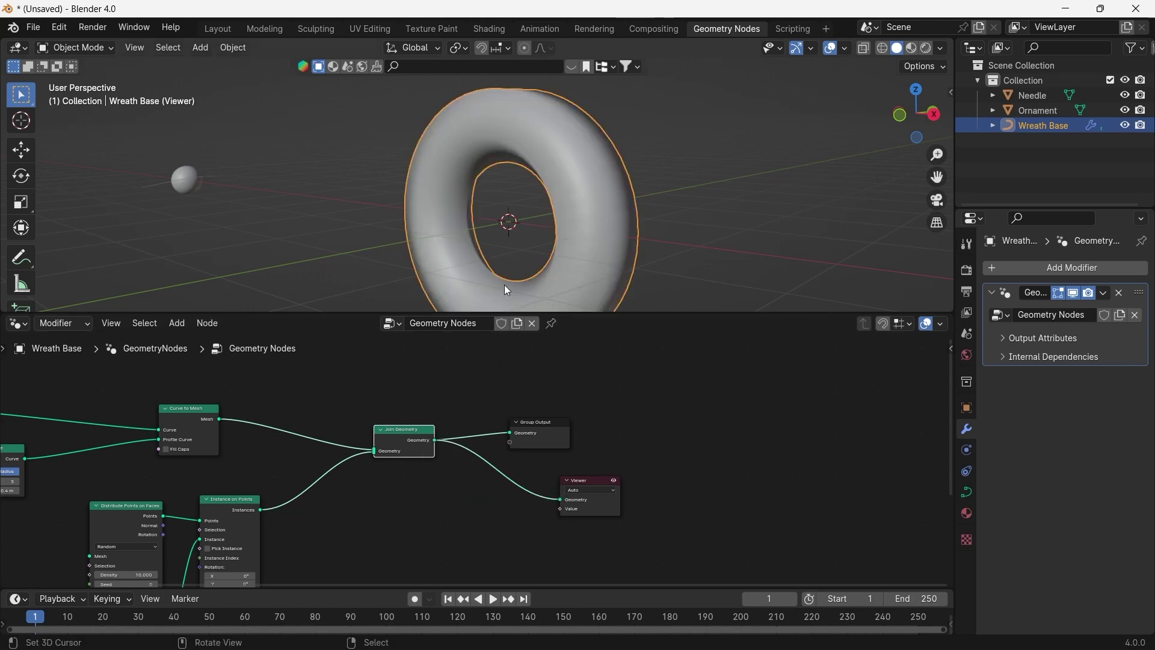
{"action": "middle_click_drag", "start_coordinate": [507, 290], "coordinate": [413, 268]}
Shift the Group Input, Curve Circle and Curve to Mesh nodes clear, and connect Curve to Mesh's output to the Mesh input of Distribute Points on Faces
{"action": "middle_click_drag", "start_coordinate": [245, 540], "coordinate": [459, 461]}
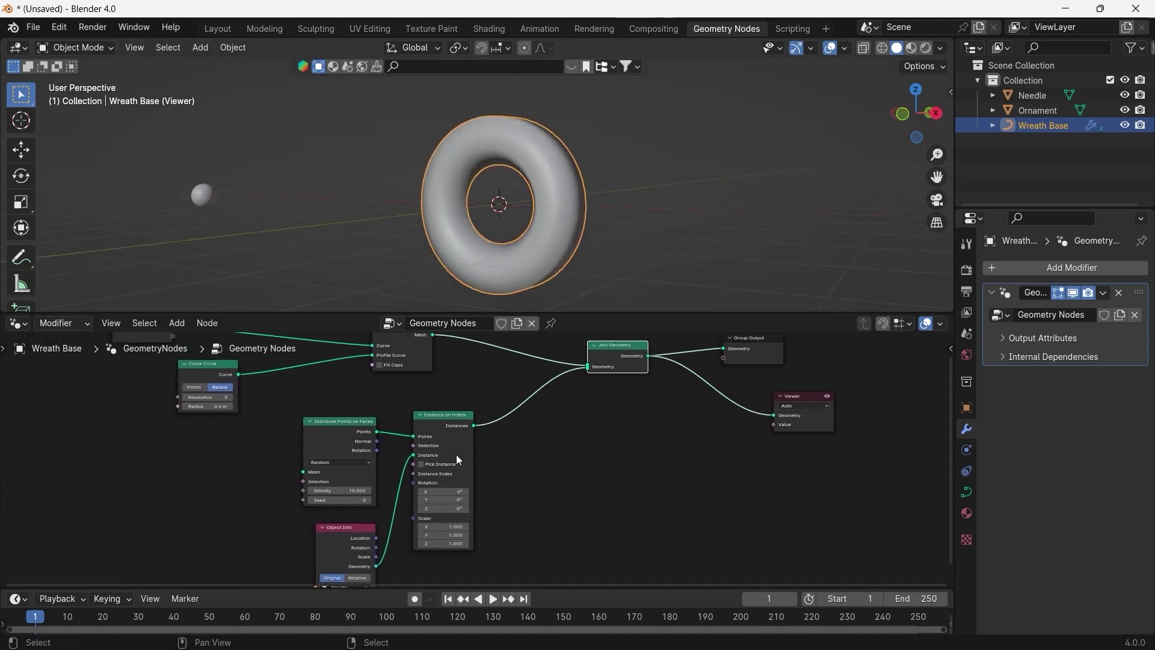
{"action": "middle_click_drag", "start_coordinate": [477, 385], "coordinate": [426, 475]}
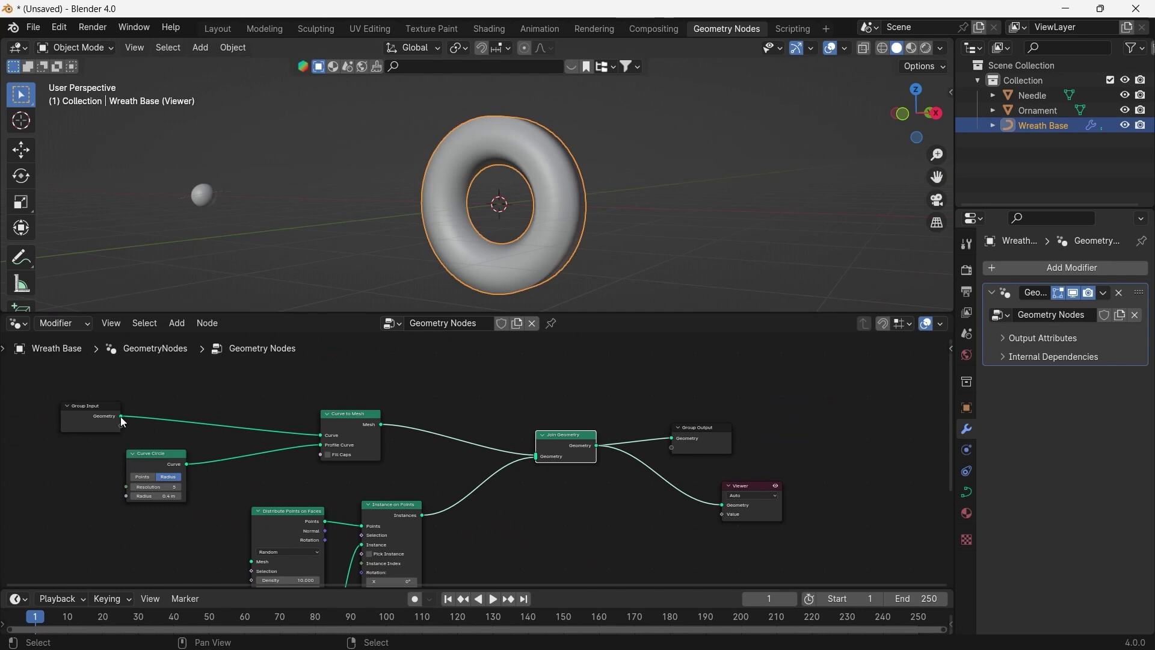
{"action": "left_click_drag", "start_coordinate": [82, 392], "coordinate": [347, 467]}
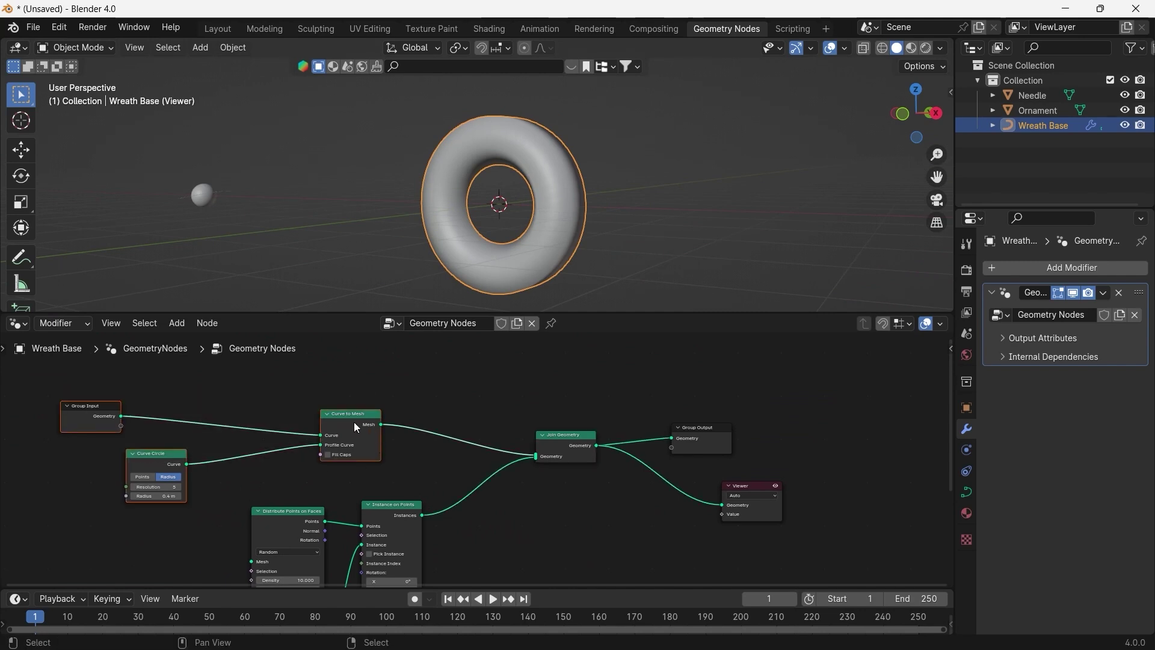
{"action": "left_click_drag", "start_coordinate": [338, 423], "coordinate": [172, 452]}
{"action": "middle_click_drag", "start_coordinate": [347, 482], "coordinate": [522, 410]}
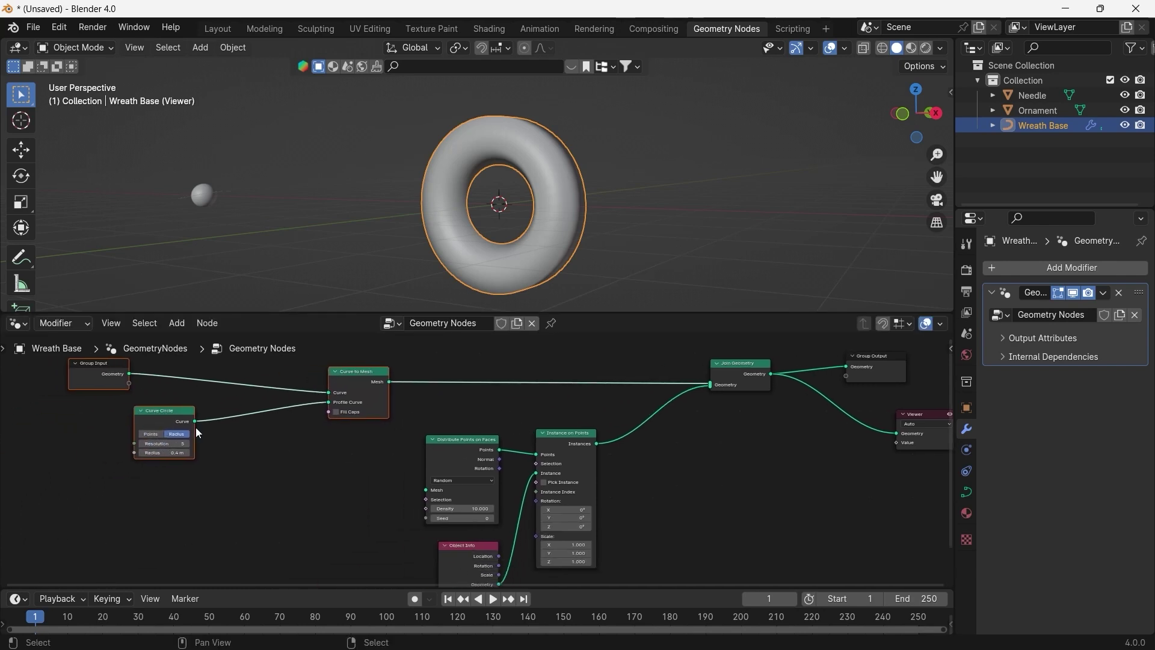
{"action": "left_click_drag", "start_coordinate": [182, 418], "coordinate": [241, 434]}
{"action": "left_click", "coordinate": [341, 390]}
{"action": "left_click_drag", "start_coordinate": [415, 392], "coordinate": [427, 490]}
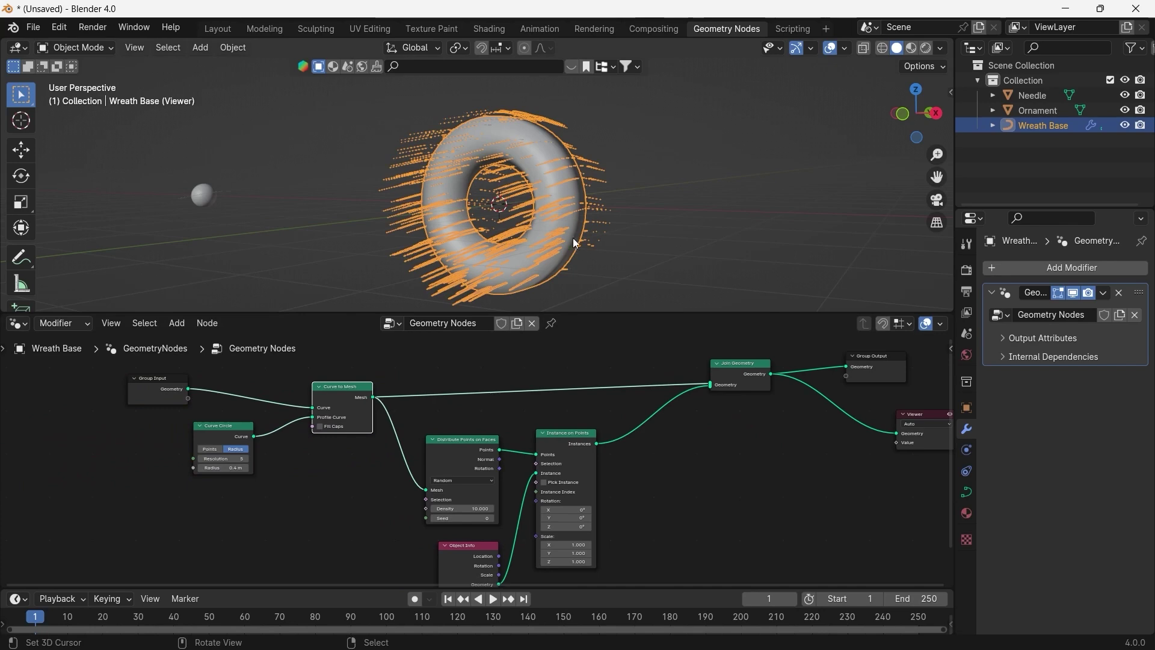
{"action": "mouse_move", "coordinate": [576, 243]}
{"action": "middle_mouse_down"}
{"action": "mouse_move", "coordinate": [421, 237]}
{"action": "mouse_move", "coordinate": [581, 239]}
{"action": "middle_mouse_up"}
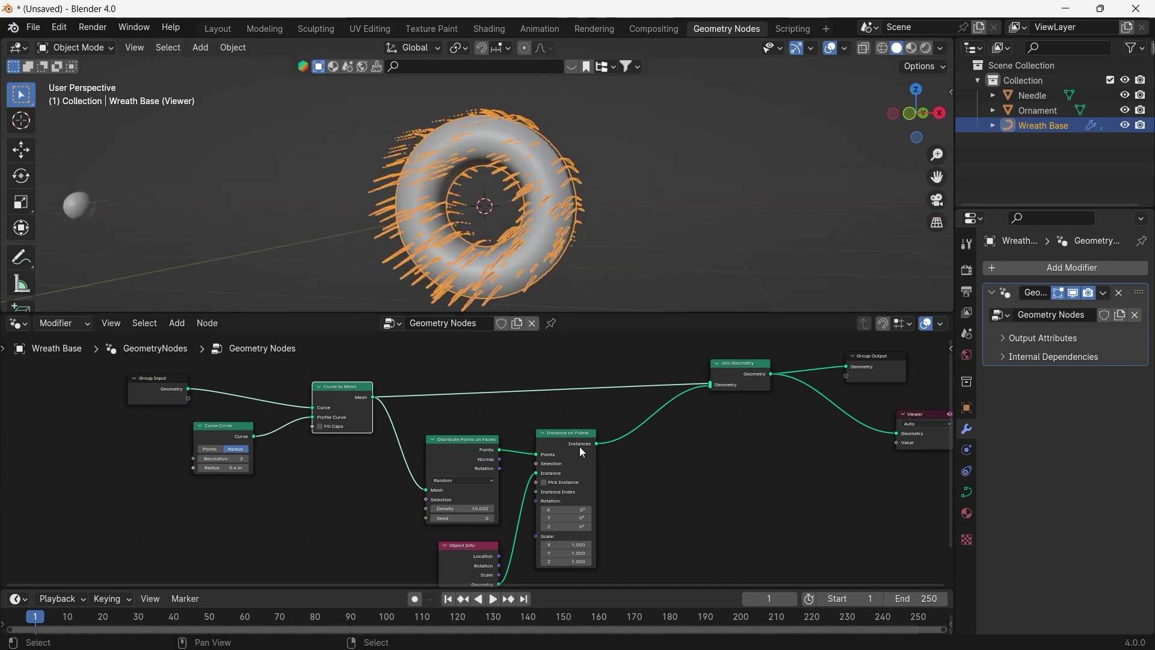
Spread out the Instance on Points, Distribute Points on Faces and Object Info nodes to make room between them
{"action": "scroll", "coordinate": [565, 476], "scroll_direction": "up", "scroll_amount": 2}
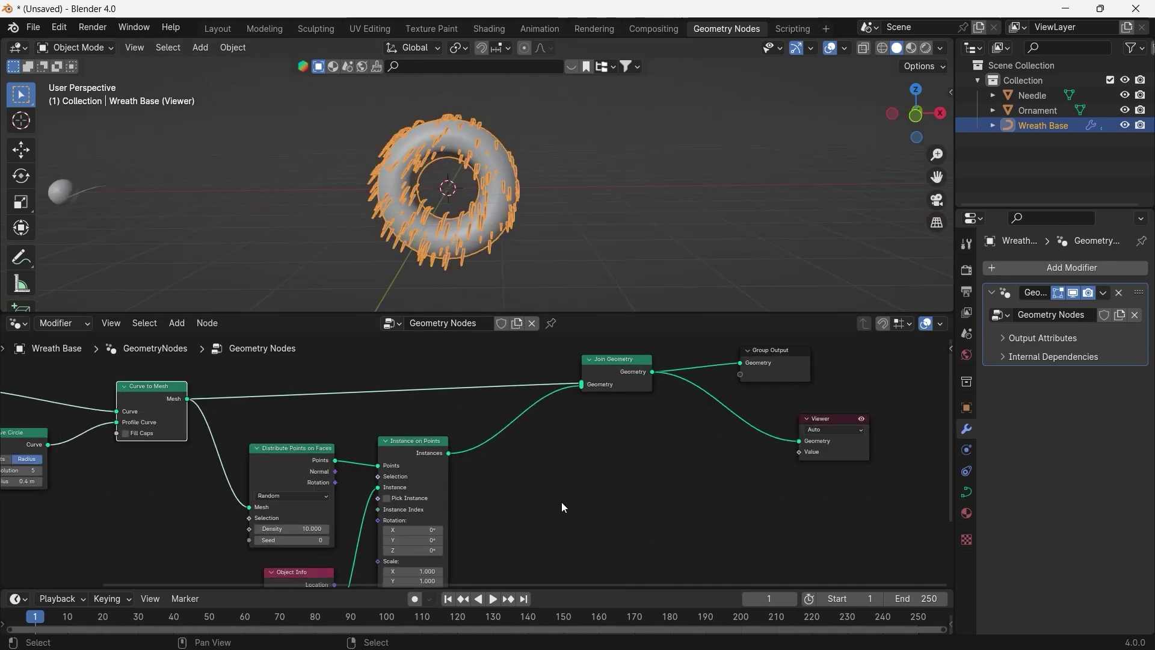
{"action": "middle_click_drag", "start_coordinate": [626, 435], "coordinate": [653, 424]}
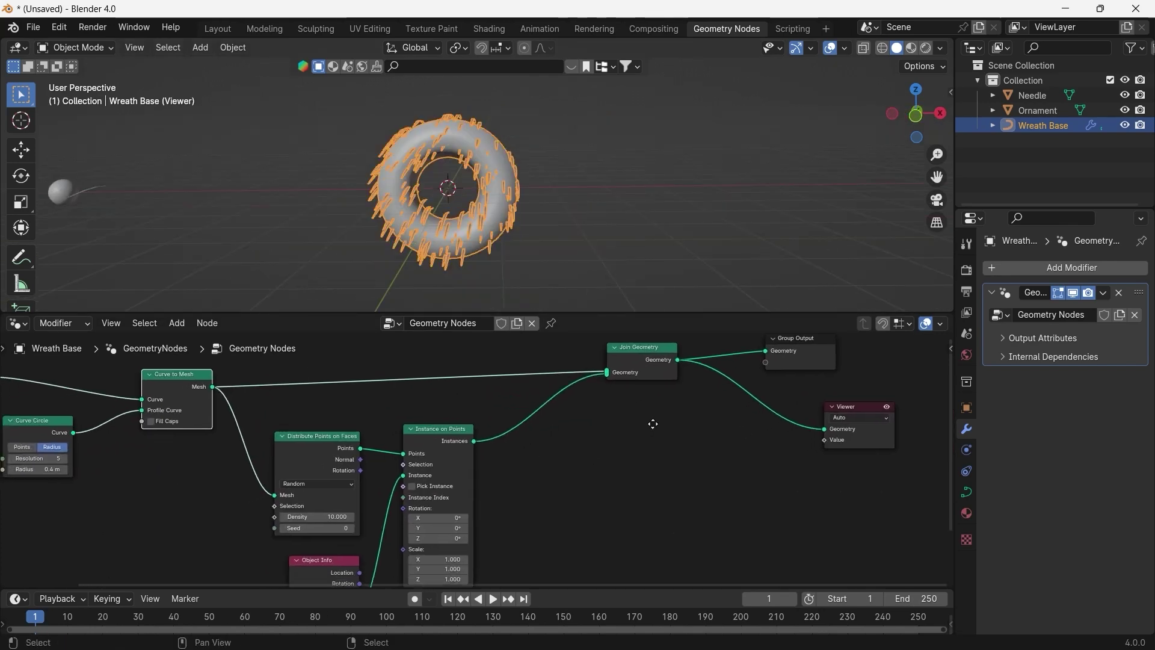
{"action": "left_click_drag", "start_coordinate": [452, 434], "coordinate": [521, 425]}
{"action": "left_click_drag", "start_coordinate": [339, 440], "coordinate": [350, 424]}
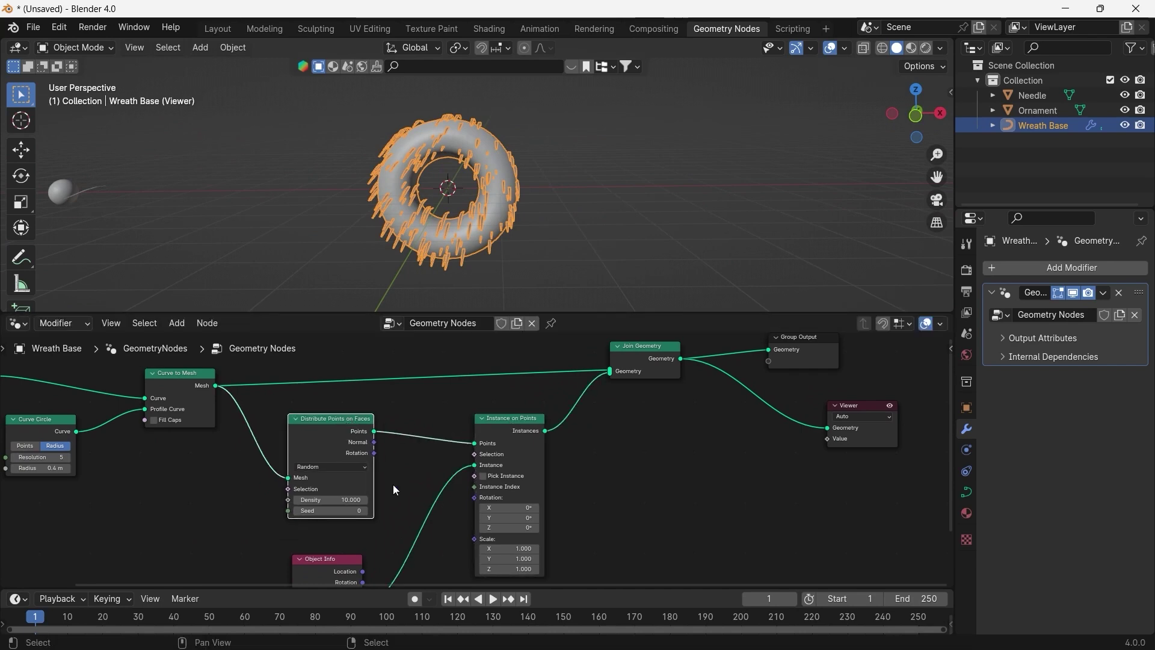
{"action": "middle_click_drag", "start_coordinate": [431, 504], "coordinate": [510, 441]}
{"action": "left_click_drag", "start_coordinate": [407, 495], "coordinate": [350, 482]}
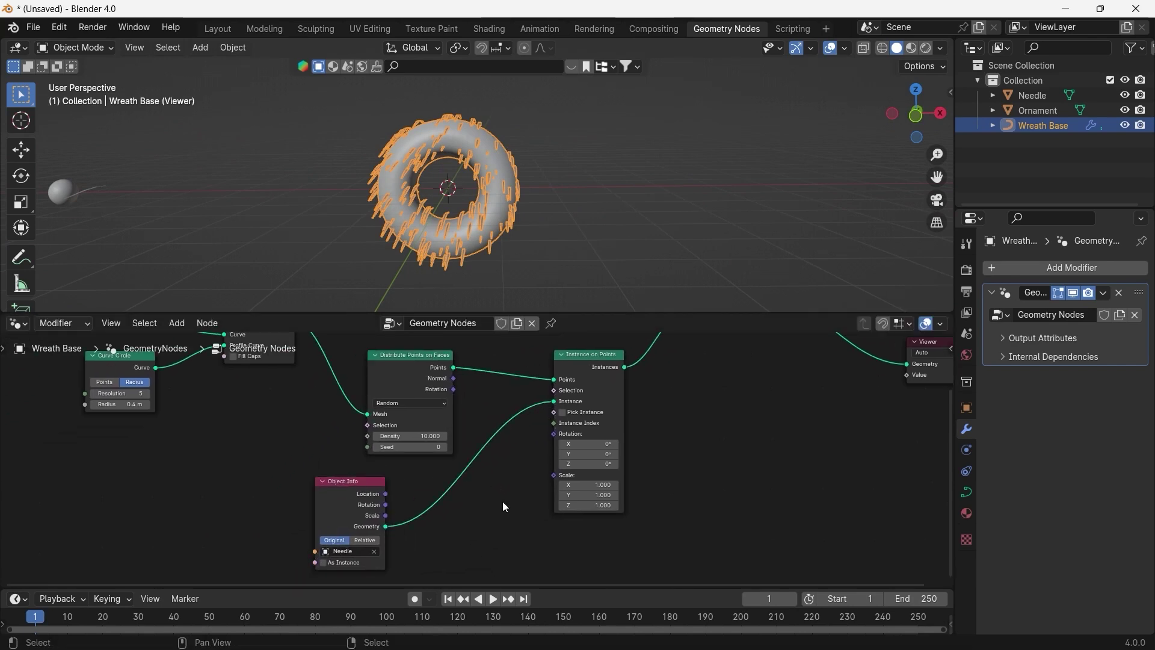
Add a Random Value node between Object Info and Instance on Points
{"action": "scroll", "coordinate": [504, 505], "scroll_direction": "up", "scroll_amount": 2}
{"action": "middle_click_drag", "start_coordinate": [504, 503], "coordinate": [473, 481]}
{"action": "key", "text": "F3"}
{"action": "type", "text": "ran"}
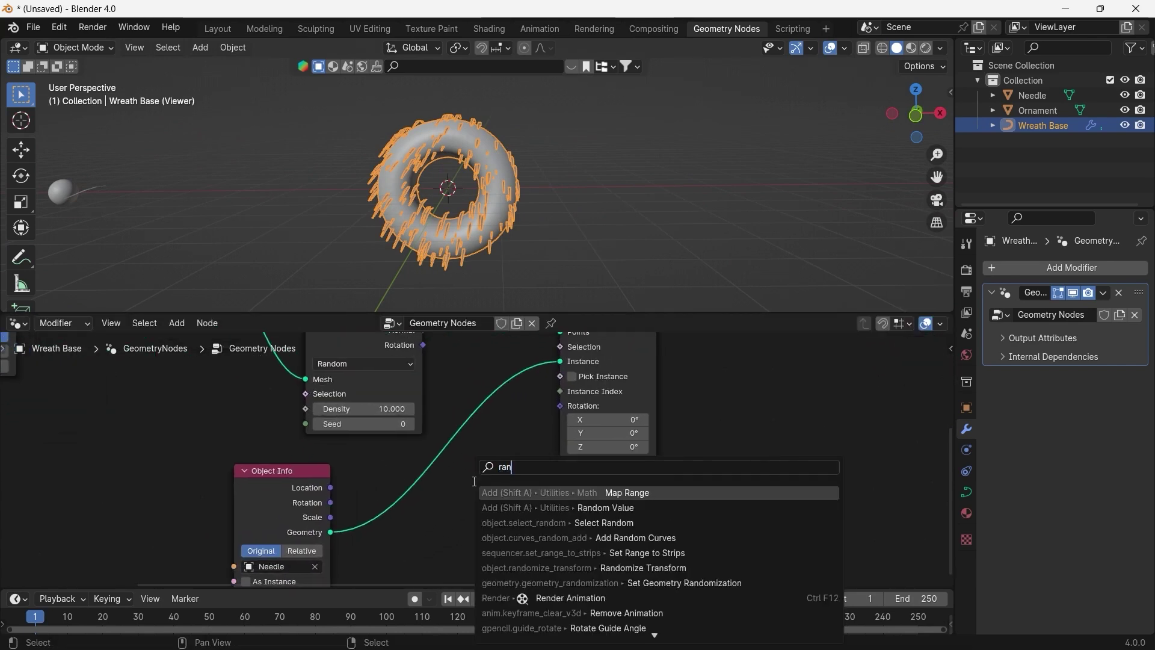
{"action": "type", "text": "dom"}
{"action": "key", "text": "Return"}
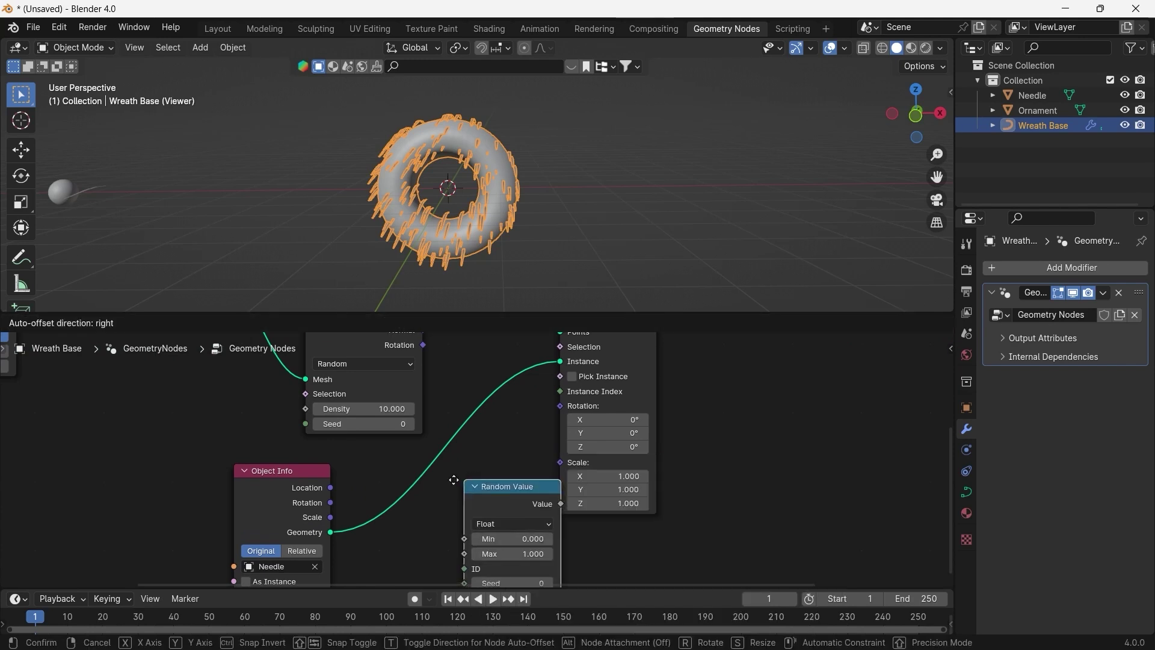
{"action": "left_click", "coordinate": [470, 484]}
Move the Instance on Points node slightly further out and set the Distribute Points on Faces density to 1000
{"action": "scroll", "coordinate": [495, 458], "scroll_direction": "down", "scroll_amount": 1}
{"action": "middle_click_drag", "start_coordinate": [611, 436], "coordinate": [527, 508]}
{"action": "left_click_drag", "start_coordinate": [544, 510], "coordinate": [585, 505]}
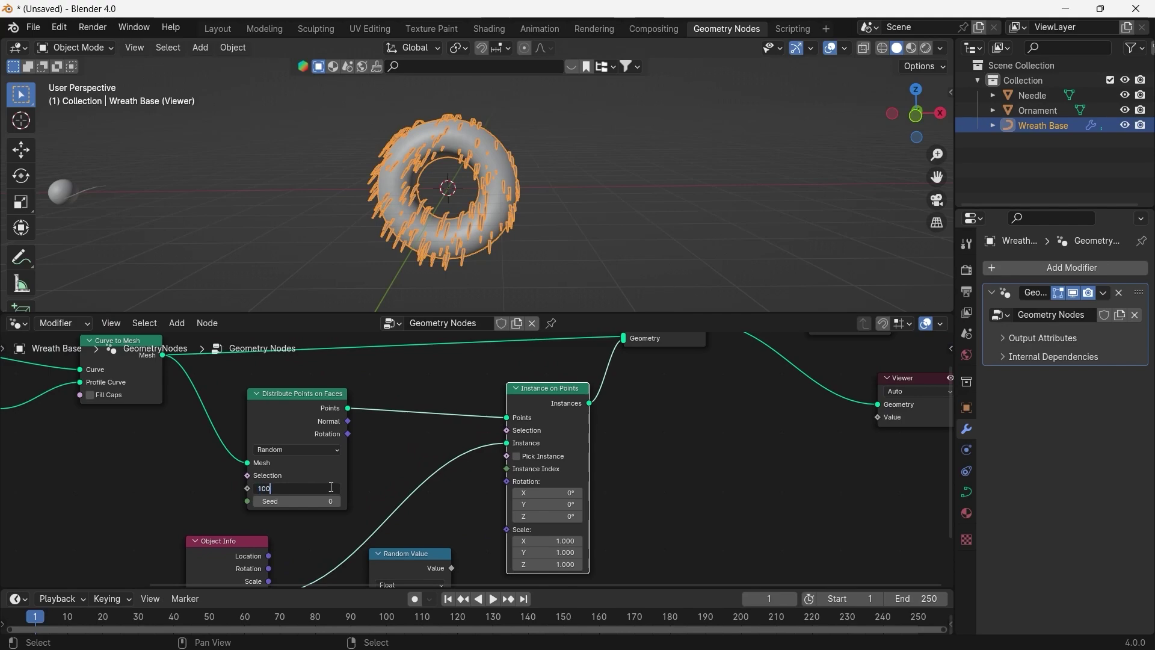
{"action": "key", "text": "Return"}
Switch the 3D viewport to the front view and hide the viewport overlays
{"action": "middle_click_drag", "start_coordinate": [421, 198], "coordinate": [570, 131]}
{"action": "left_click", "coordinate": [915, 114]}
{"action": "left_click", "coordinate": [831, 47]}
Connect the Random Value node's Value output to the Rotation input of Instance on Points
{"action": "middle_click_drag", "start_coordinate": [602, 540], "coordinate": [583, 443]}
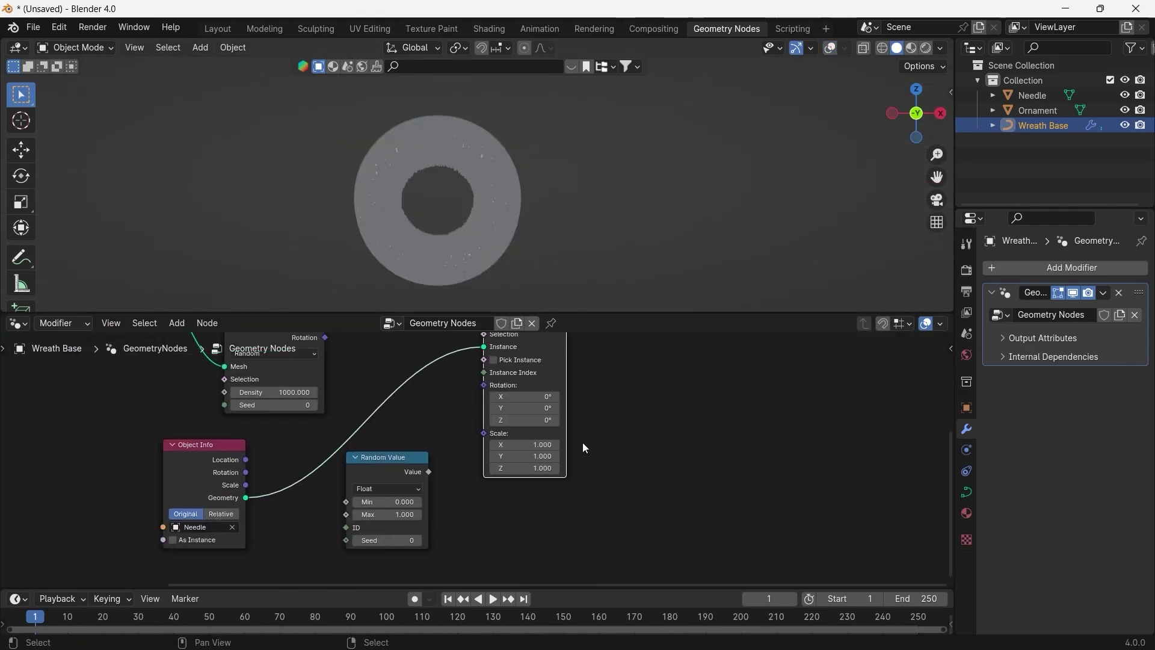
{"action": "scroll", "coordinate": [491, 459], "scroll_direction": "up", "scroll_amount": 3}
{"action": "left_click_drag", "start_coordinate": [416, 475], "coordinate": [490, 362]}
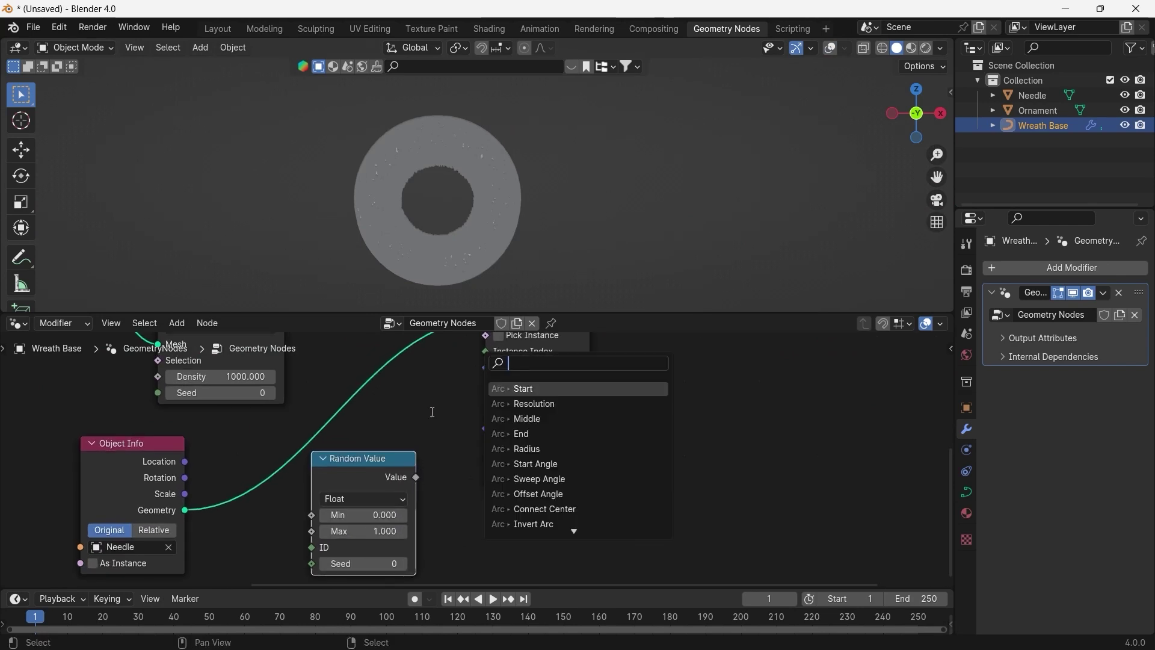
{"action": "left_click", "coordinate": [433, 420]}
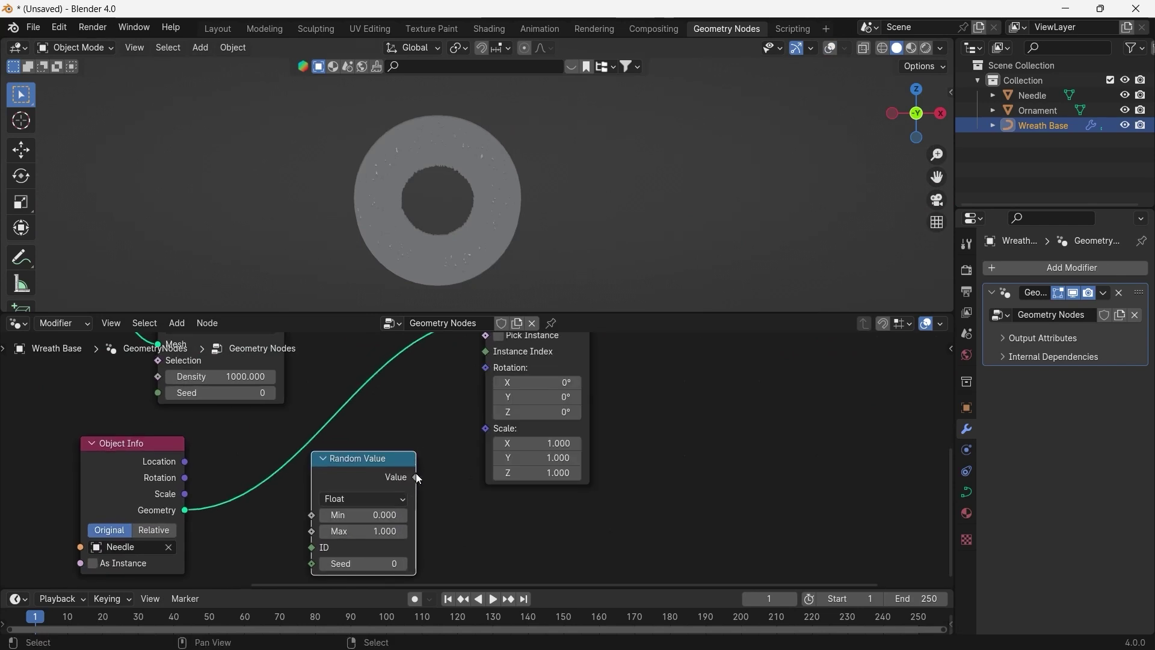
{"action": "left_click_drag", "start_coordinate": [417, 476], "coordinate": [486, 368]}
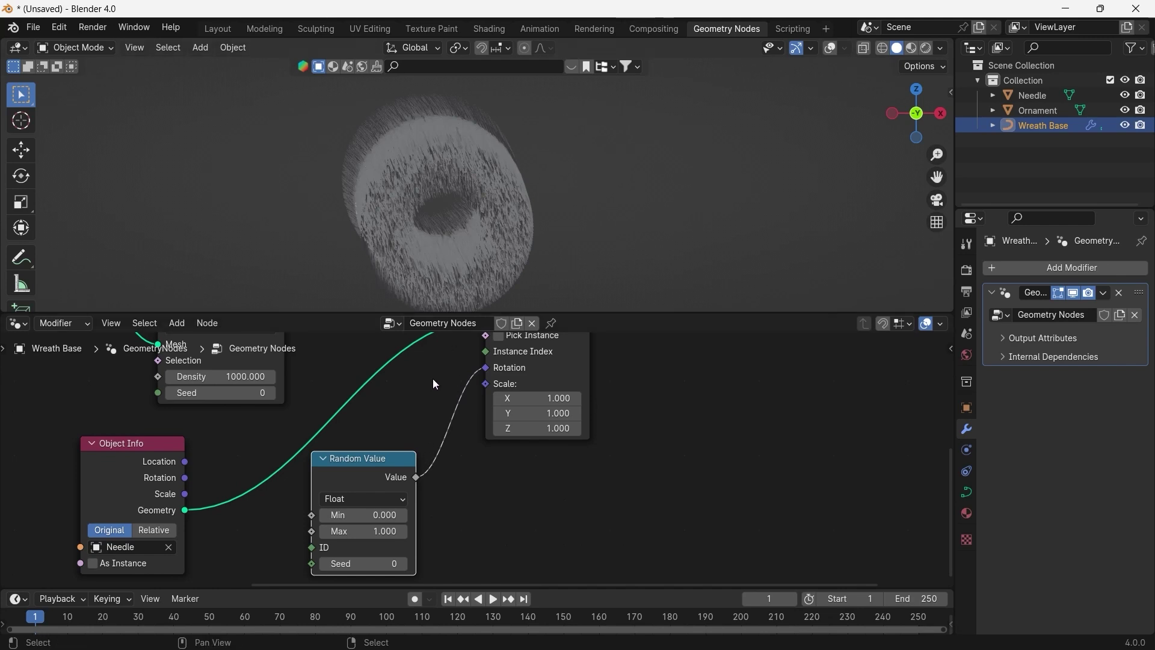
{"action": "middle_click_drag", "start_coordinate": [433, 241], "coordinate": [415, 220]}
Switch the Random Value node driving Rotation to the Vector data type and edit all three Max components together
{"action": "left_click", "coordinate": [377, 501]}
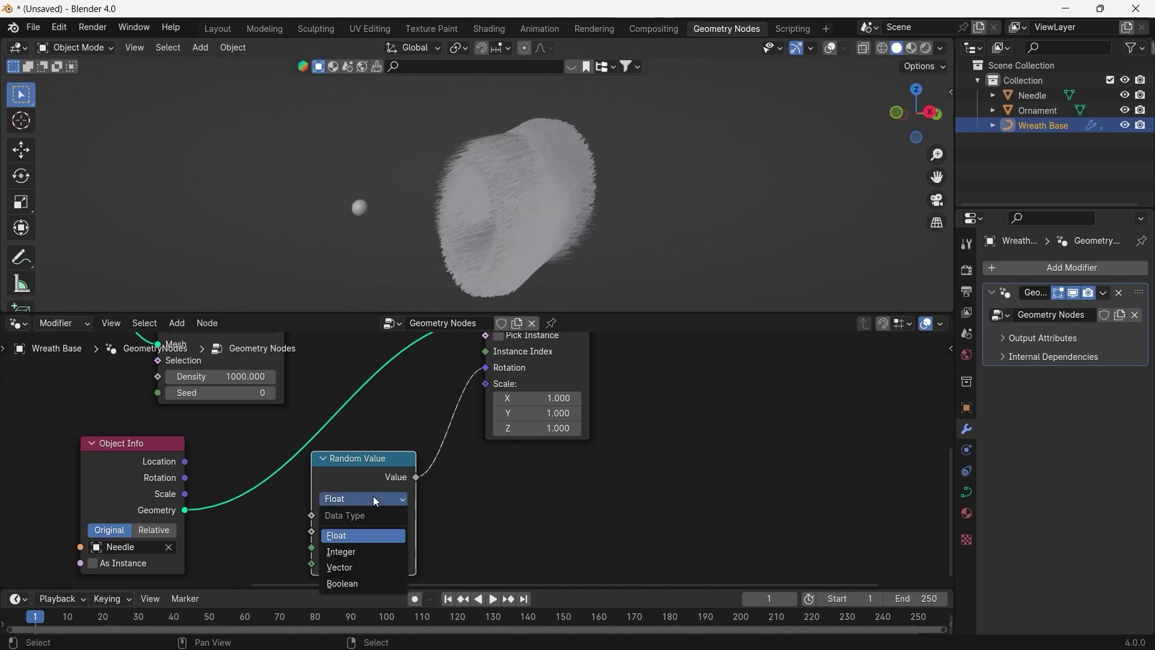
{"action": "left_click", "coordinate": [361, 553]}
{"action": "middle_click_drag", "start_coordinate": [518, 253], "coordinate": [548, 239]}
{"action": "middle_click_drag", "start_coordinate": [428, 506], "coordinate": [454, 485]}
{"action": "left_click_drag", "start_coordinate": [447, 483], "coordinate": [517, 390]}
{"action": "middle_click_drag", "start_coordinate": [504, 495], "coordinate": [543, 431]}
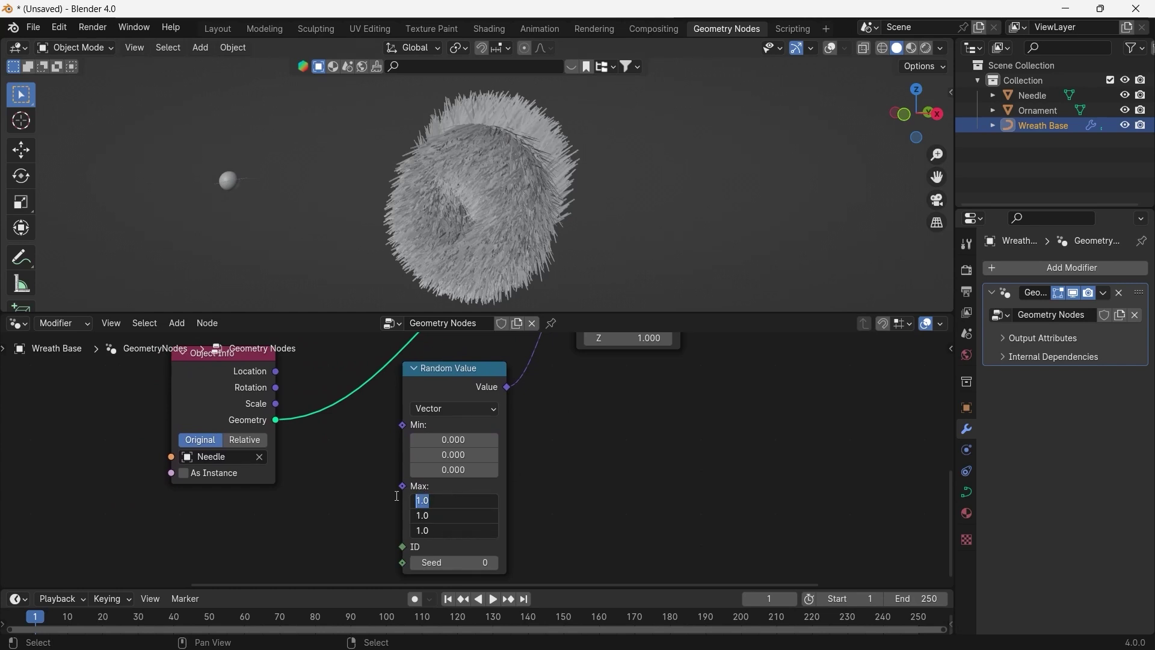
{"action": "key", "text": "Return"}
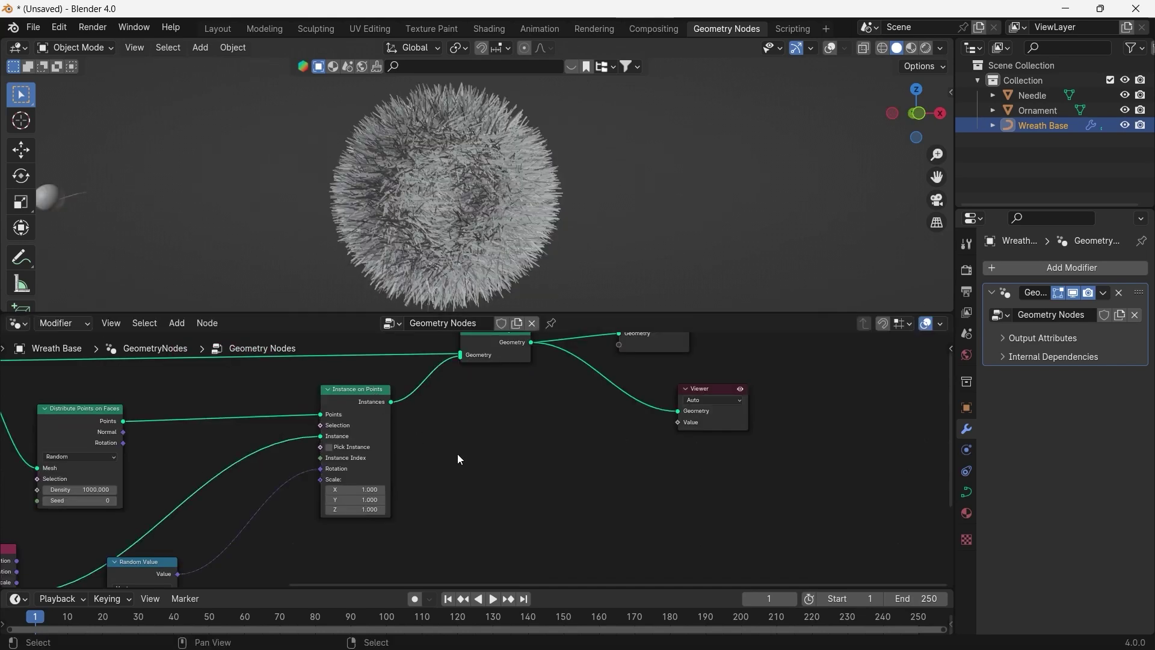
Add a Value node, connect it to the Scale input of Instance on Points, and set it to 0.2
{"action": "middle_click_drag", "start_coordinate": [451, 456], "coordinate": [577, 409]}
{"action": "key", "text": "F3"}
{"action": "type", "text": "value"}
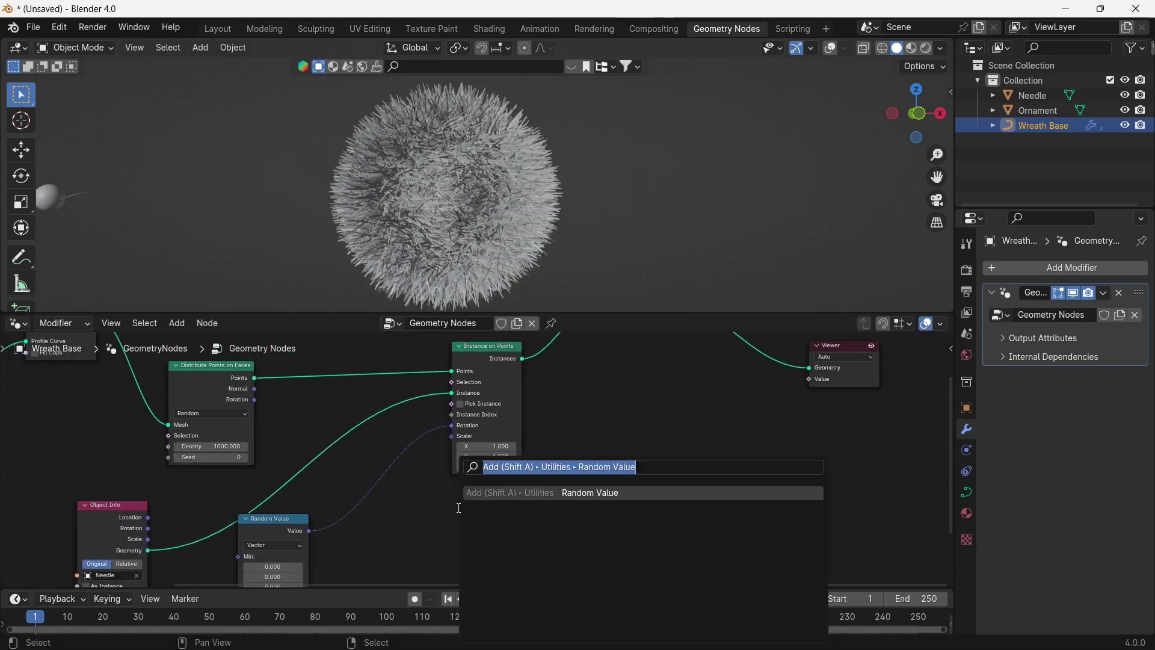
{"action": "key", "text": "Return"}
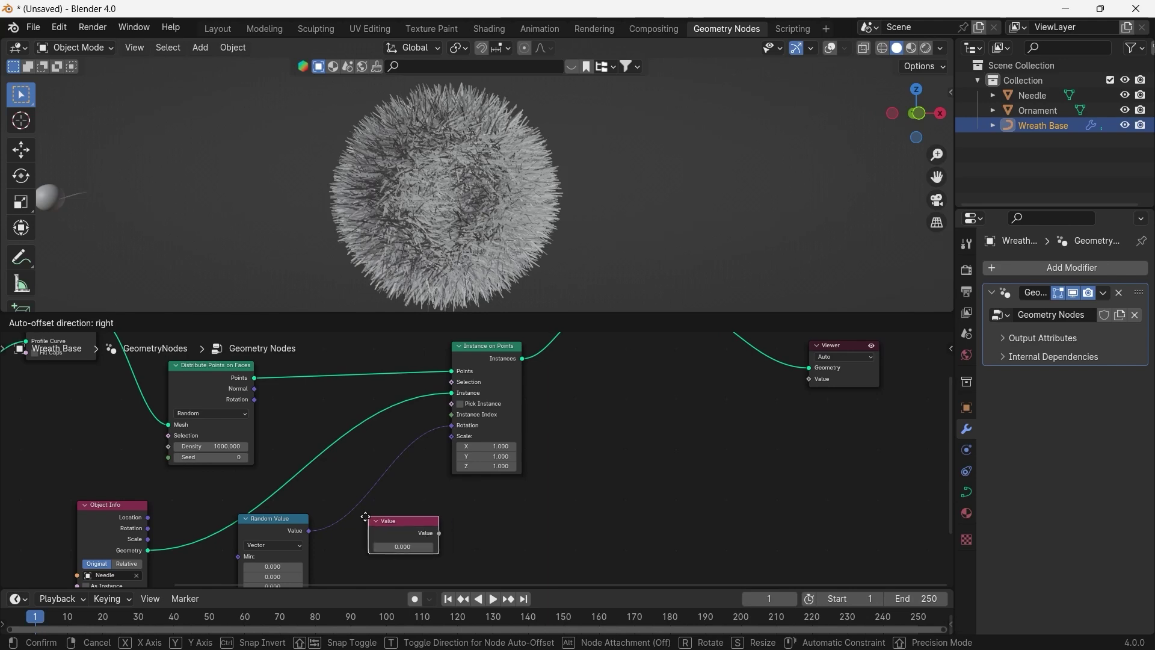
{"action": "left_click", "coordinate": [439, 525]}
{"action": "left_click_drag", "start_coordinate": [432, 535], "coordinate": [450, 436]}
{"action": "scroll", "coordinate": [429, 514], "scroll_direction": "up", "scroll_amount": 4}
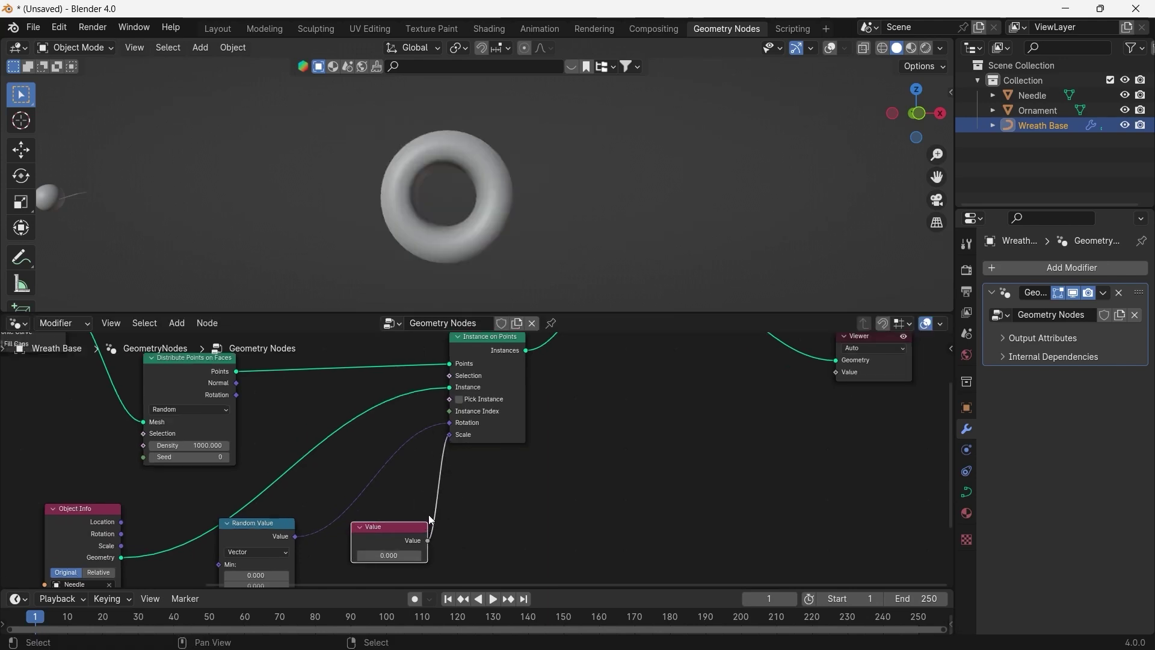
{"action": "mouse_move", "coordinate": [409, 505]}
{"action": "left_mouse_down"}
{"action": "mouse_move", "coordinate": [440, 506]}
{"action": "mouse_move", "coordinate": [421, 506]}
{"action": "left_mouse_up"}
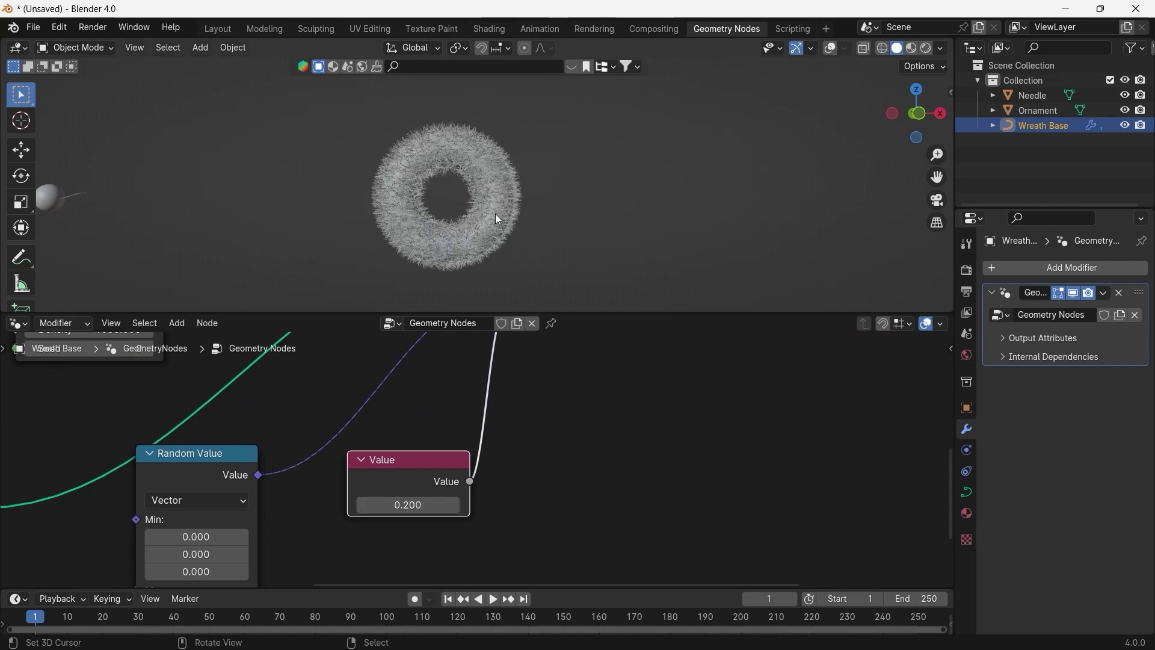
Set the Value node driving the needle instances' scale to 0.25
{"action": "middle_click_drag", "start_coordinate": [496, 214], "coordinate": [422, 232]}
{"action": "left_click", "coordinate": [429, 504]}
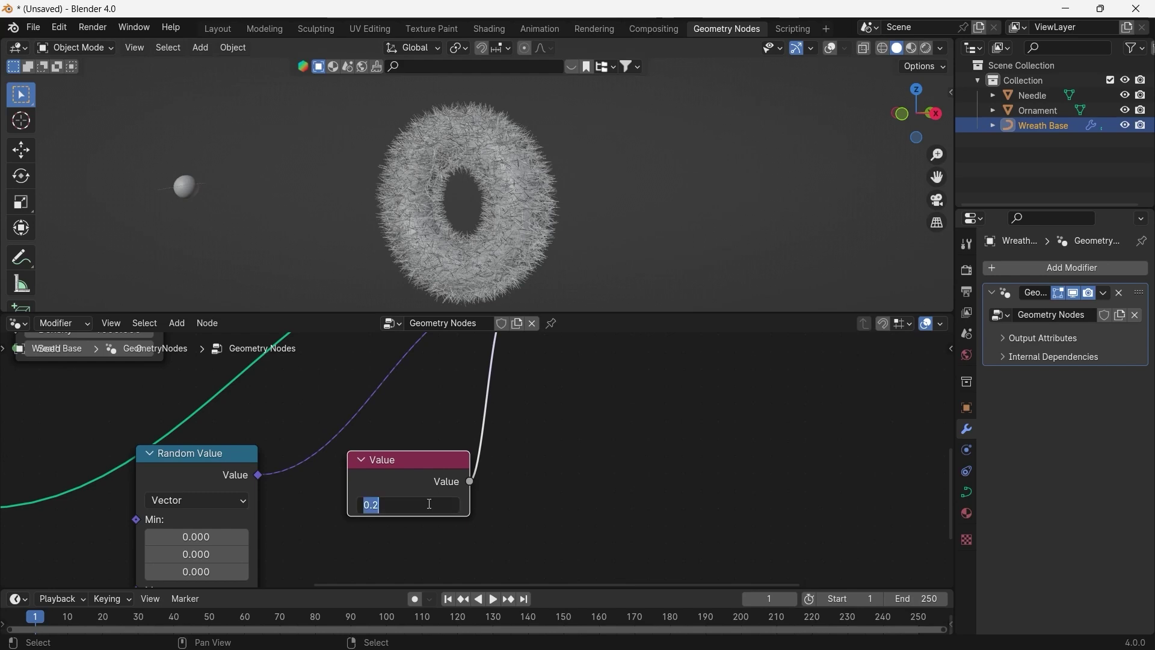
{"action": "type", "text": "0.250"}
{"action": "key", "text": "Return"}
Reduce the Curve Circle node's radius to 0.2 m to thin the wreath's base ring
{"action": "middle_click_drag", "start_coordinate": [166, 393], "coordinate": [557, 457]}
{"action": "middle_click_drag", "start_coordinate": [436, 522], "coordinate": [617, 504]}
{"action": "scroll", "coordinate": [602, 499], "scroll_direction": "down", "scroll_amount": 3}
{"action": "middle_click_drag", "start_coordinate": [350, 413], "coordinate": [452, 501]}
{"action": "scroll", "coordinate": [421, 429], "scroll_direction": "up", "scroll_amount": 8}
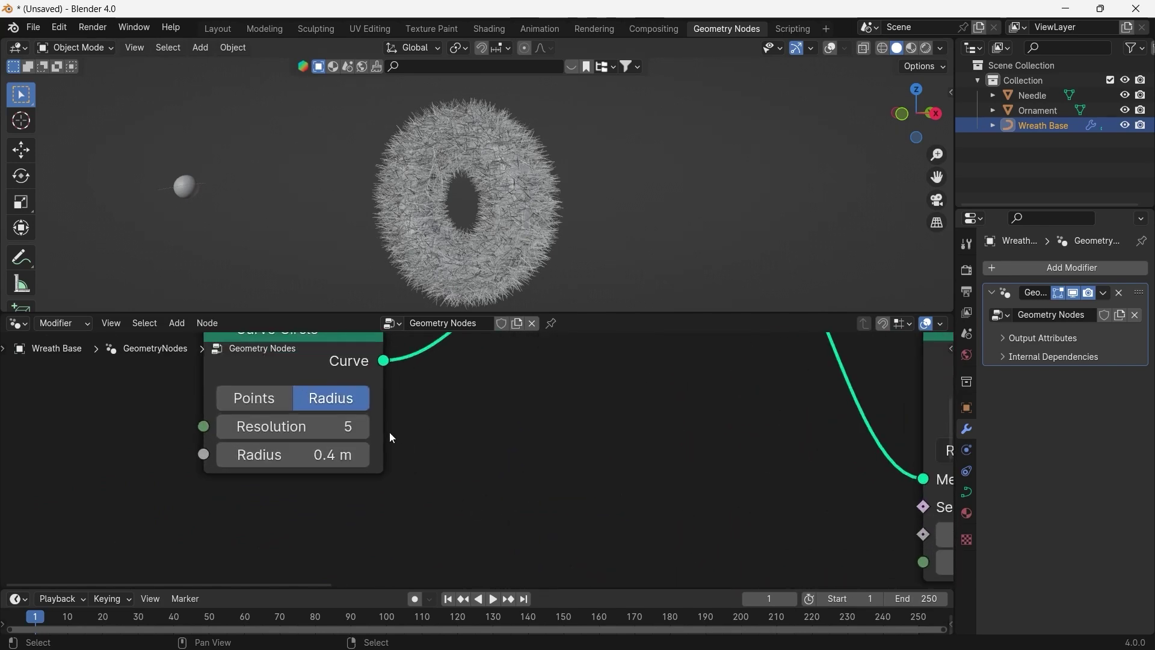
{"action": "middle_click_drag", "start_coordinate": [392, 438], "coordinate": [435, 458]}
{"action": "left_click_drag", "start_coordinate": [337, 476], "coordinate": [301, 475]}
Create a new material on the Needle object and name it Needle
{"action": "middle_click_drag", "start_coordinate": [482, 248], "coordinate": [560, 219]}
{"action": "left_click", "coordinate": [1031, 95]}
{"action": "left_click", "coordinate": [967, 535]}
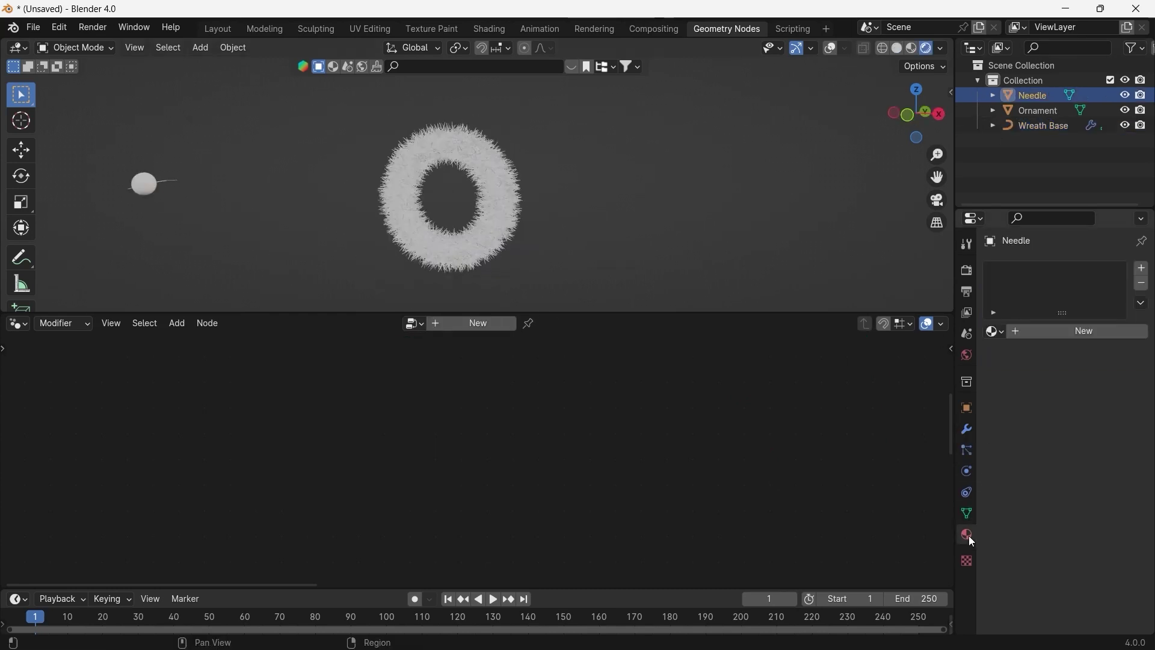
{"action": "left_click", "coordinate": [1063, 332]}
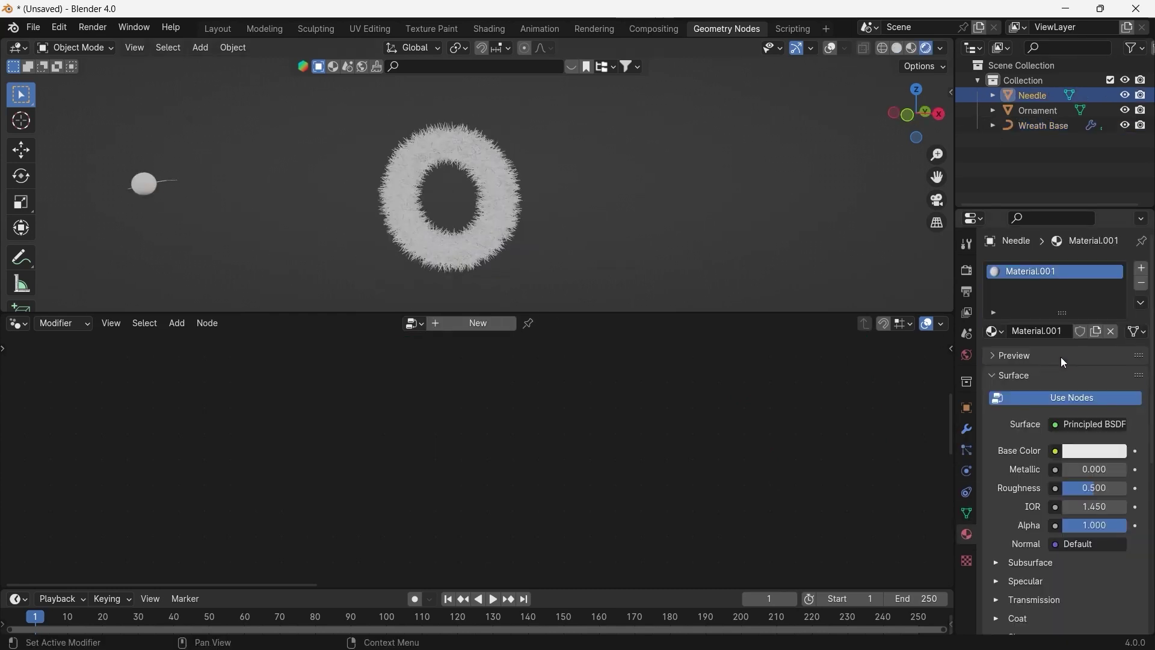
{"action": "left_click", "coordinate": [1040, 332]}
{"action": "type", "text": "Needle"}
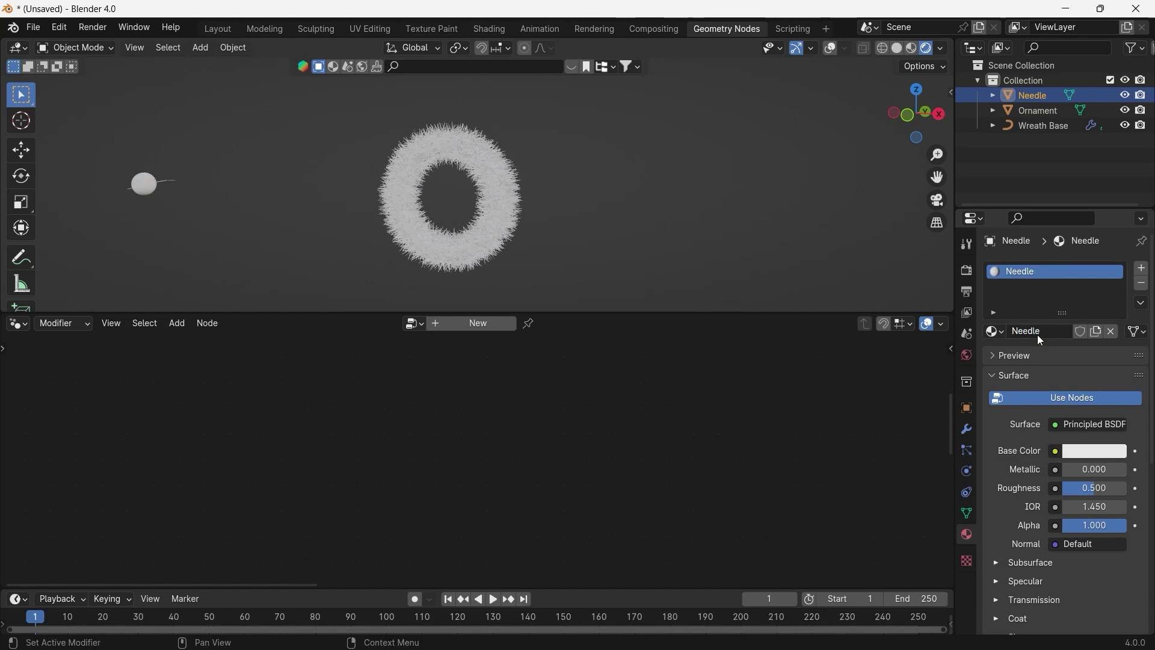
Set the Needle material's base color to dark green with hue 0.329, saturation 1 and value 0.158
{"action": "left_click", "coordinate": [1096, 451]}
{"action": "left_click", "coordinate": [971, 273]}
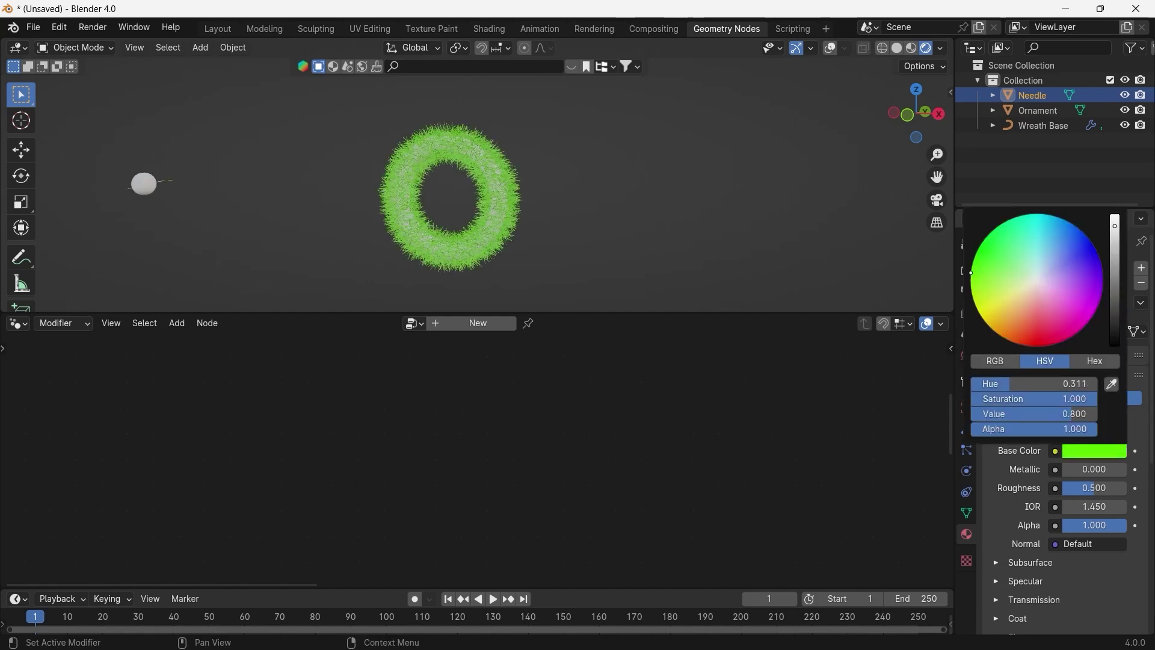
{"action": "left_click", "coordinate": [1090, 451]}
{"action": "mouse_move", "coordinate": [1117, 268]}
{"action": "left_mouse_down"}
{"action": "mouse_move", "coordinate": [1115, 284]}
{"action": "mouse_move", "coordinate": [1115, 275]}
{"action": "left_mouse_up"}
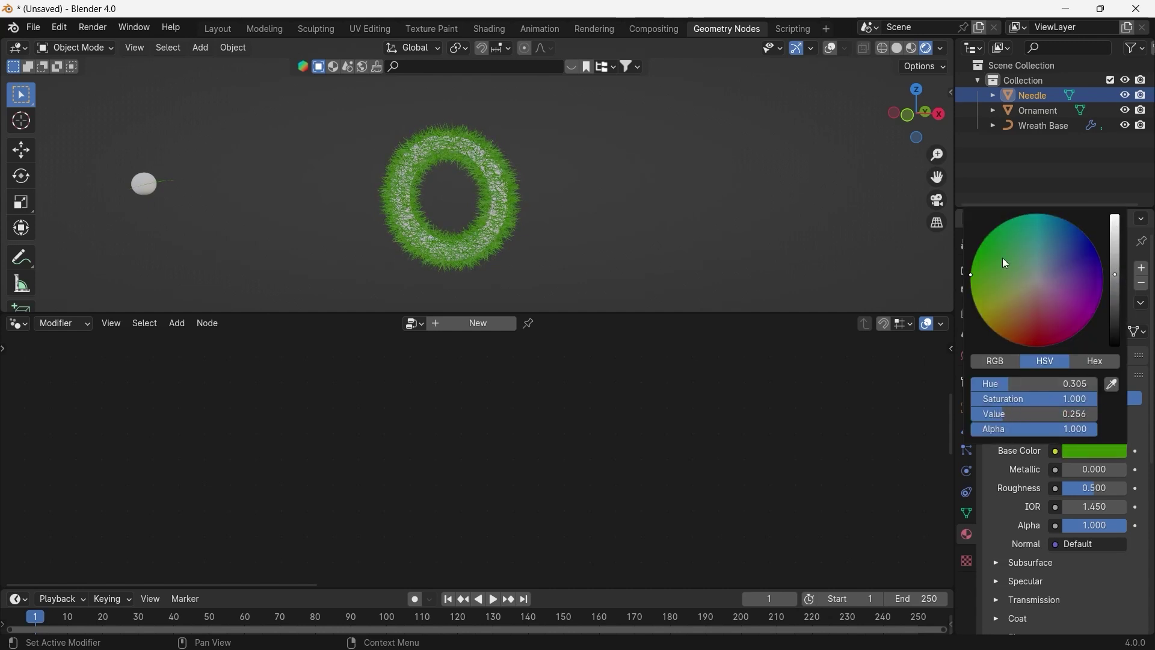
{"action": "left_click_drag", "start_coordinate": [1007, 263], "coordinate": [976, 254]}
{"action": "left_click_drag", "start_coordinate": [1118, 301], "coordinate": [1116, 290]}
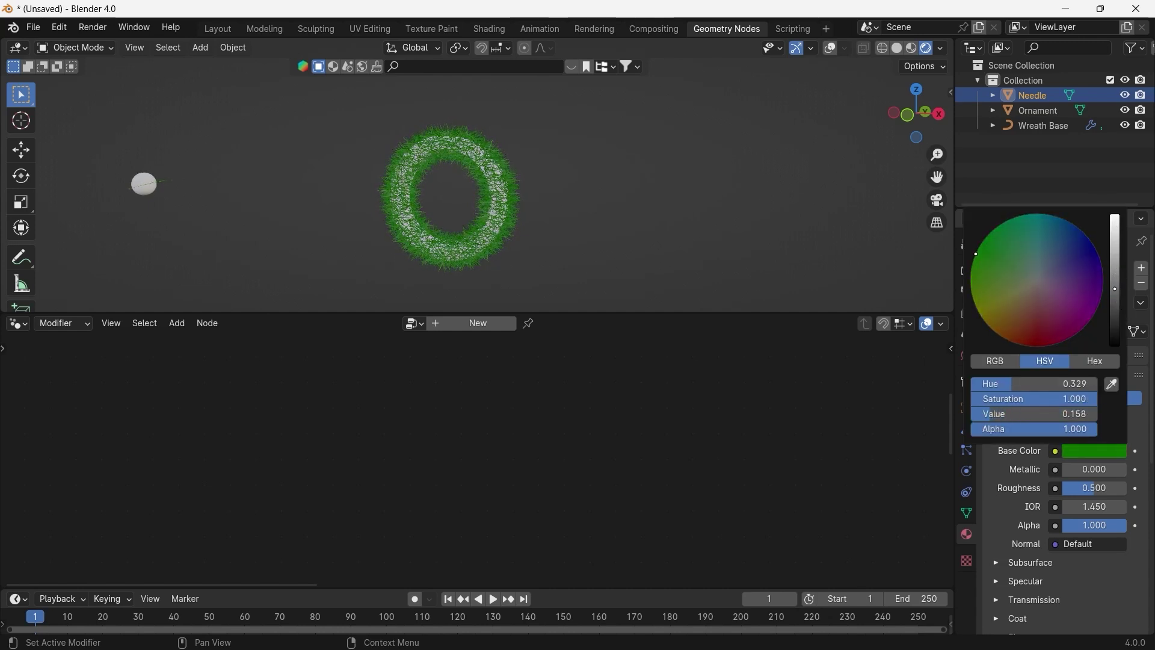
{"action": "left_click", "coordinate": [542, 236]}
{"action": "middle_click_drag", "start_coordinate": [459, 218], "coordinate": [487, 210]}
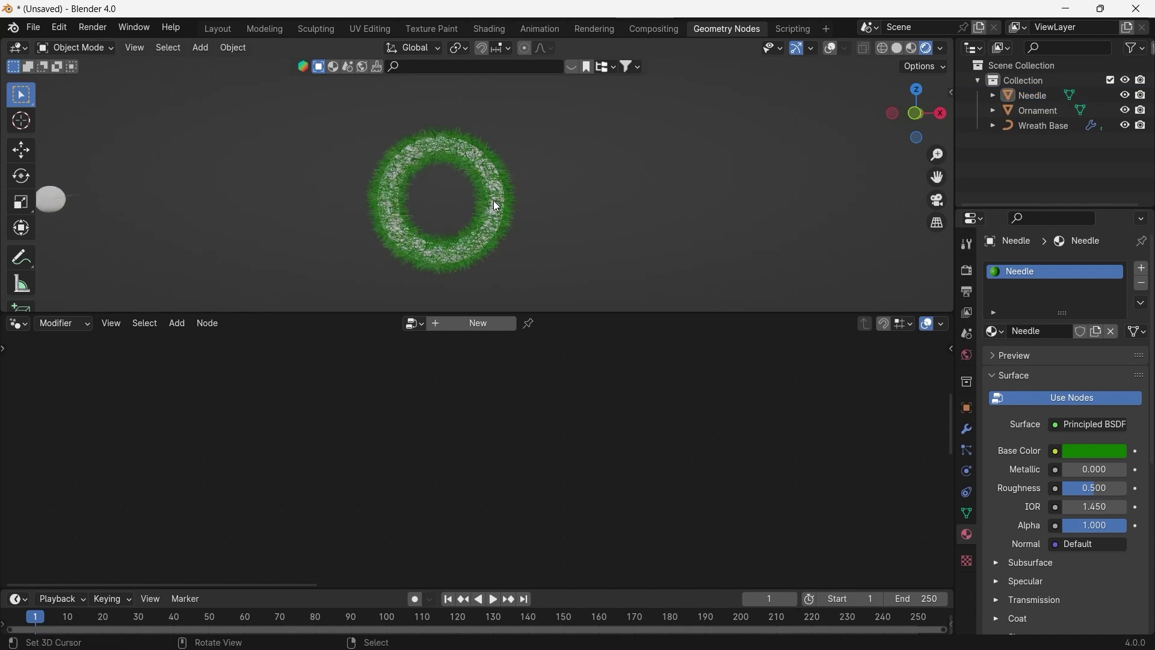
Select the Wreath Base and disconnect the direct link from Curve to Mesh to the Join Geometry node
{"action": "left_click", "coordinate": [493, 200]}
{"action": "middle_click_drag", "start_coordinate": [572, 374], "coordinate": [574, 441]}
{"action": "scroll", "coordinate": [574, 441], "scroll_direction": "down", "scroll_amount": 8}
{"action": "middle_click_drag", "start_coordinate": [797, 380], "coordinate": [575, 421]}
{"action": "scroll", "coordinate": [575, 420], "scroll_direction": "down", "scroll_amount": 4}
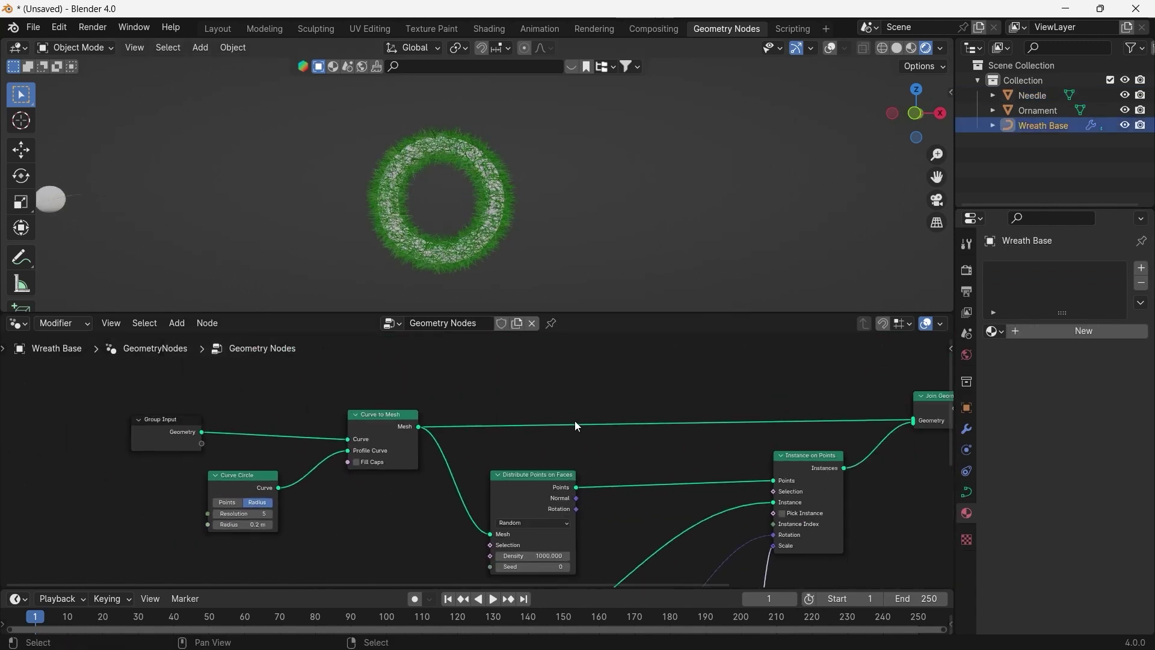
{"action": "middle_click_drag", "start_coordinate": [741, 413], "coordinate": [502, 403]}
{"action": "left_click_drag", "start_coordinate": [679, 414], "coordinate": [525, 403]}
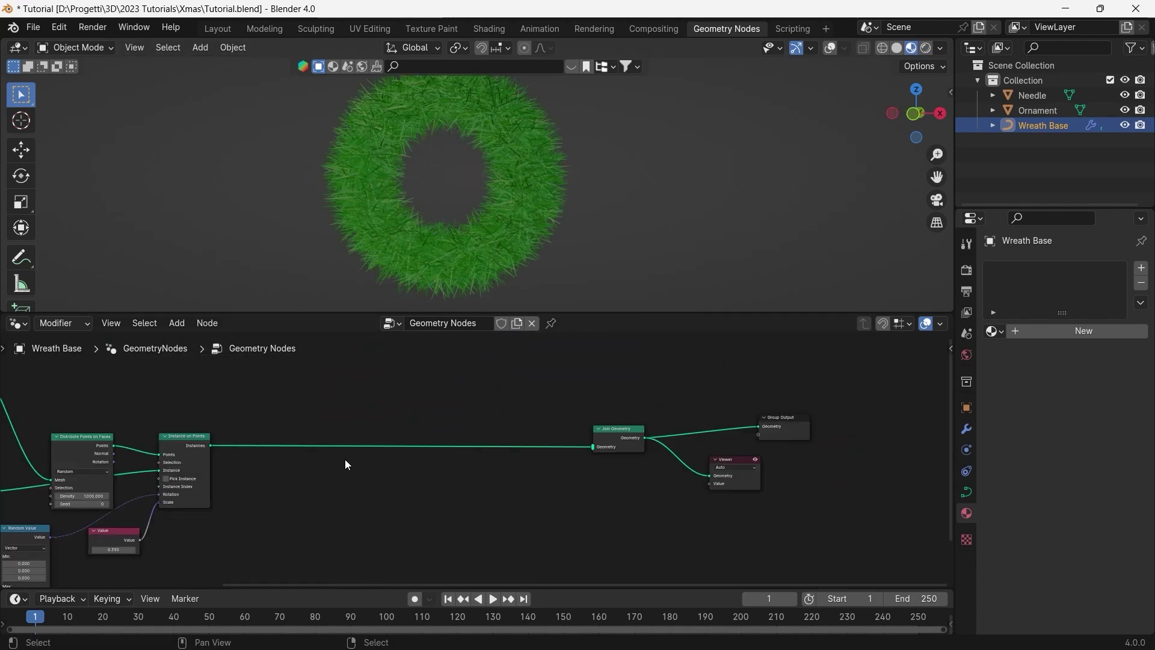
Duplicate the Object Info, Distribute Points on Faces and Instance on Points nodes beside the originals, with a density of 50
{"action": "middle_click_drag", "start_coordinate": [345, 460], "coordinate": [609, 465]}
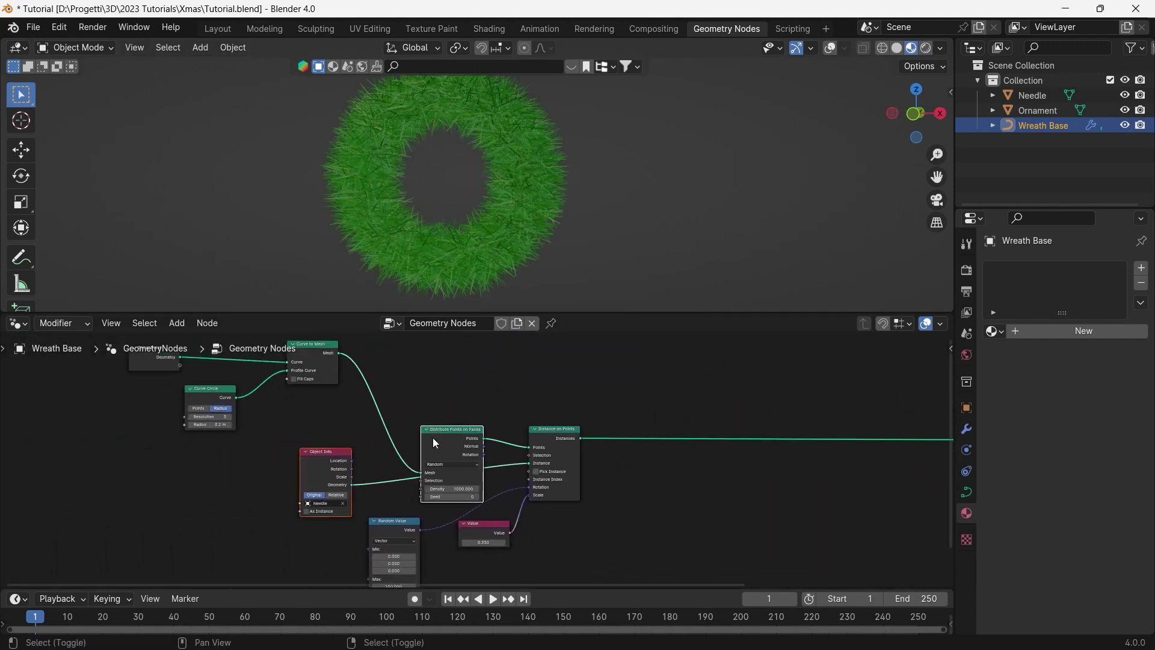
{"action": "middle_click_drag", "start_coordinate": [557, 435], "coordinate": [387, 457]}
{"action": "key", "text": "shift+d"}
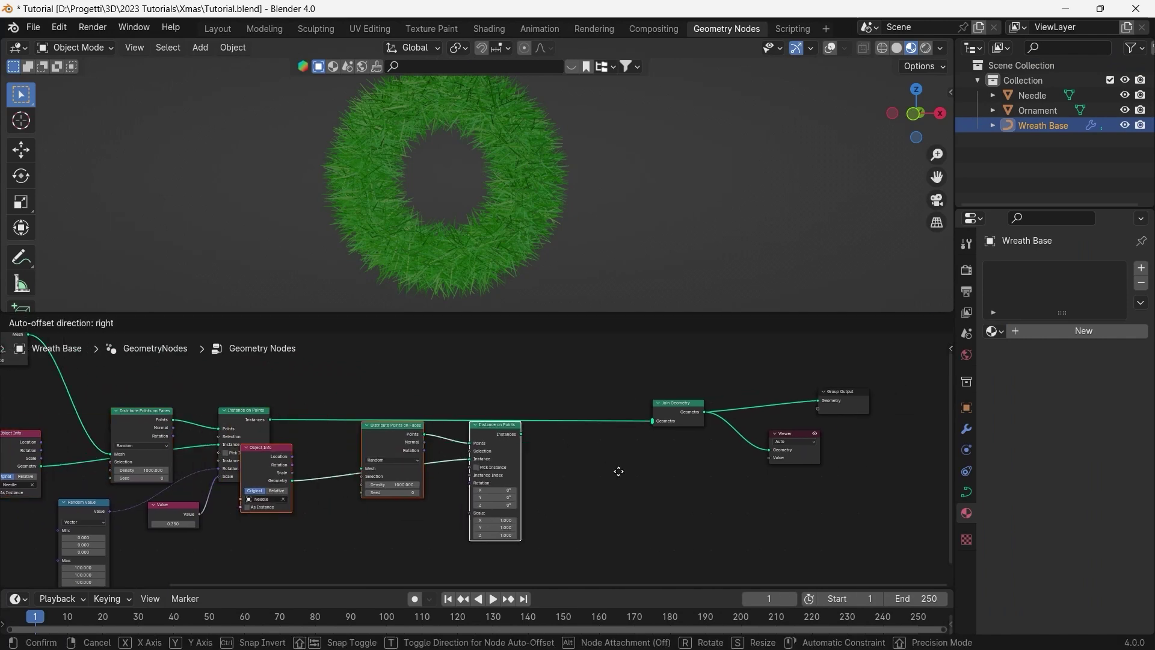
{"action": "left_click", "coordinate": [710, 483]}
{"action": "left_click_drag", "start_coordinate": [370, 480], "coordinate": [414, 480]}
Set the object of the duplicated Object Info node to Ornament
{"action": "scroll", "coordinate": [475, 507], "scroll_direction": "up", "scroll_amount": 4}
{"action": "middle_click_drag", "start_coordinate": [476, 513], "coordinate": [503, 469]}
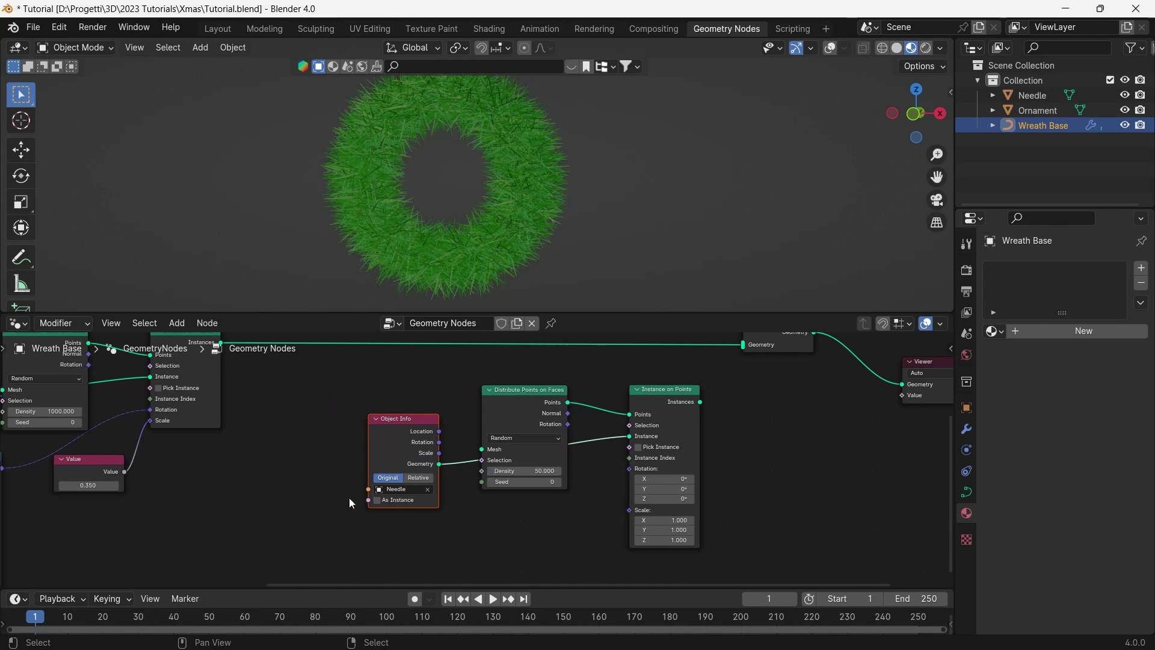
{"action": "scroll", "coordinate": [379, 505], "scroll_direction": "up", "scroll_amount": 2}
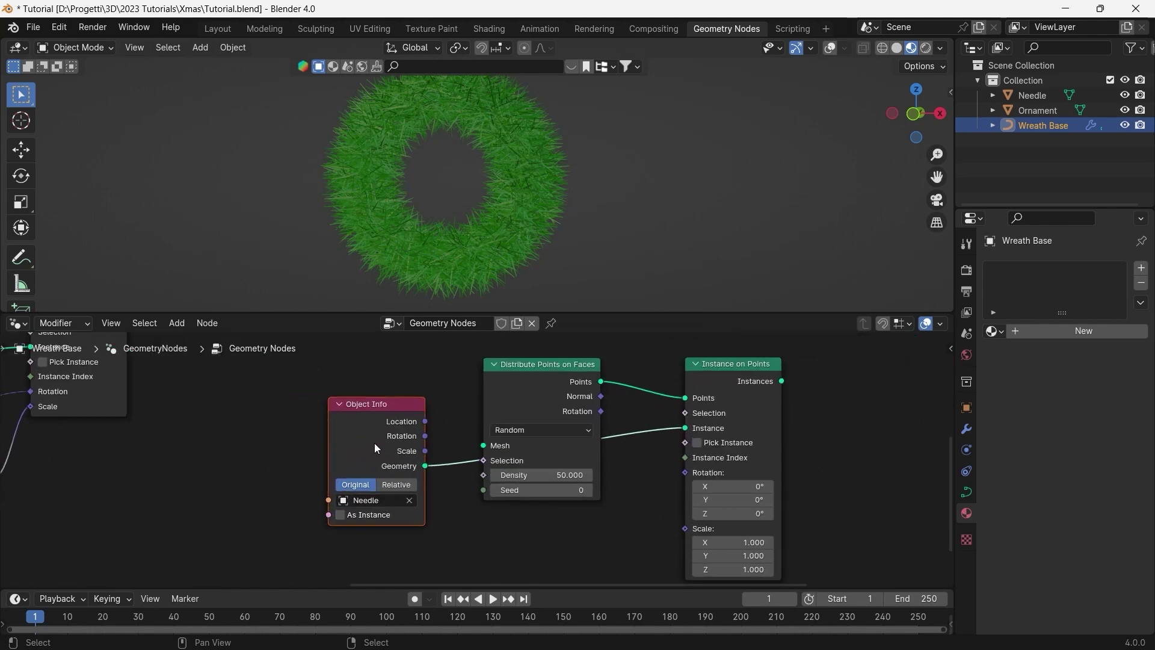
{"action": "left_click", "coordinate": [363, 502]}
{"action": "left_click", "coordinate": [361, 370]}
Connect the Curve to Mesh output to the duplicated Distribute Points on Faces, and the duplicated Instance on Points to Join Geometry
{"action": "scroll", "coordinate": [503, 421], "scroll_direction": "down", "scroll_amount": 3}
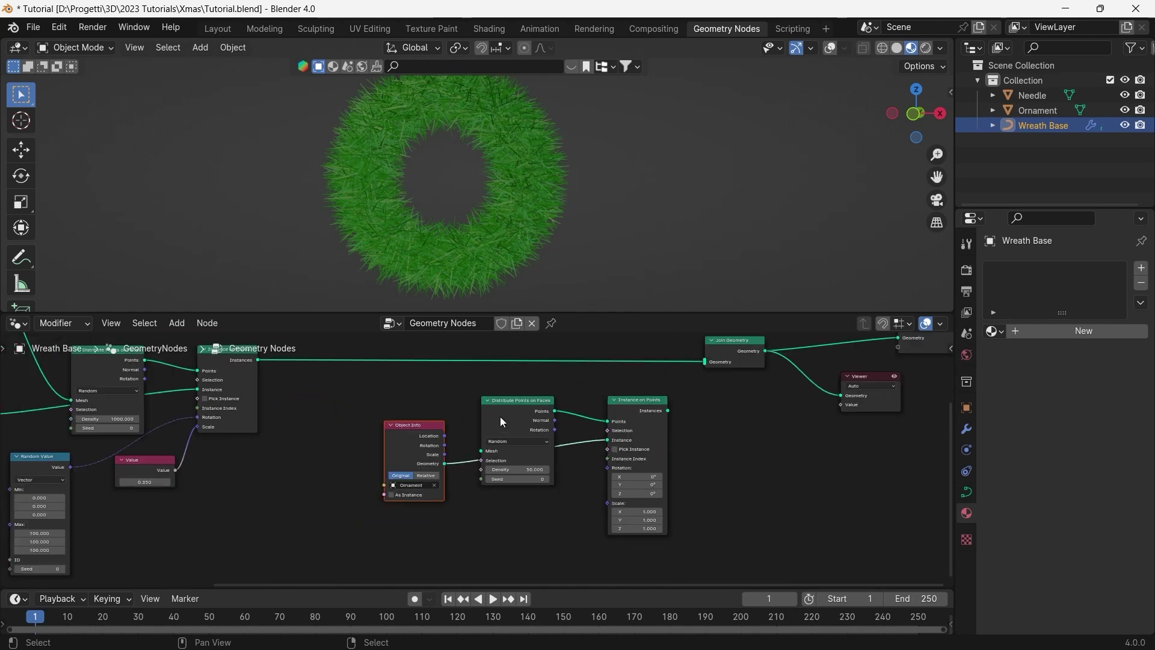
{"action": "middle_click_drag", "start_coordinate": [336, 423], "coordinate": [614, 480]}
{"action": "middle_click_drag", "start_coordinate": [411, 405], "coordinate": [408, 482]}
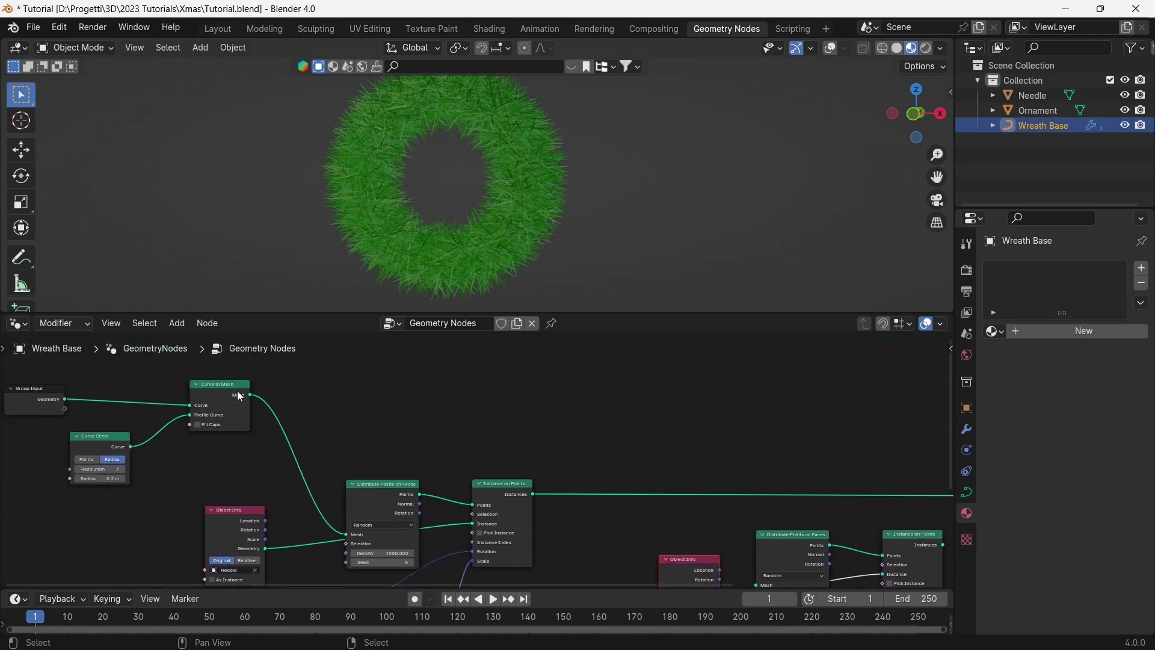
{"action": "left_click_drag", "start_coordinate": [251, 395], "coordinate": [762, 445]}
{"action": "middle_click_drag", "start_coordinate": [762, 444], "coordinate": [370, 456]}
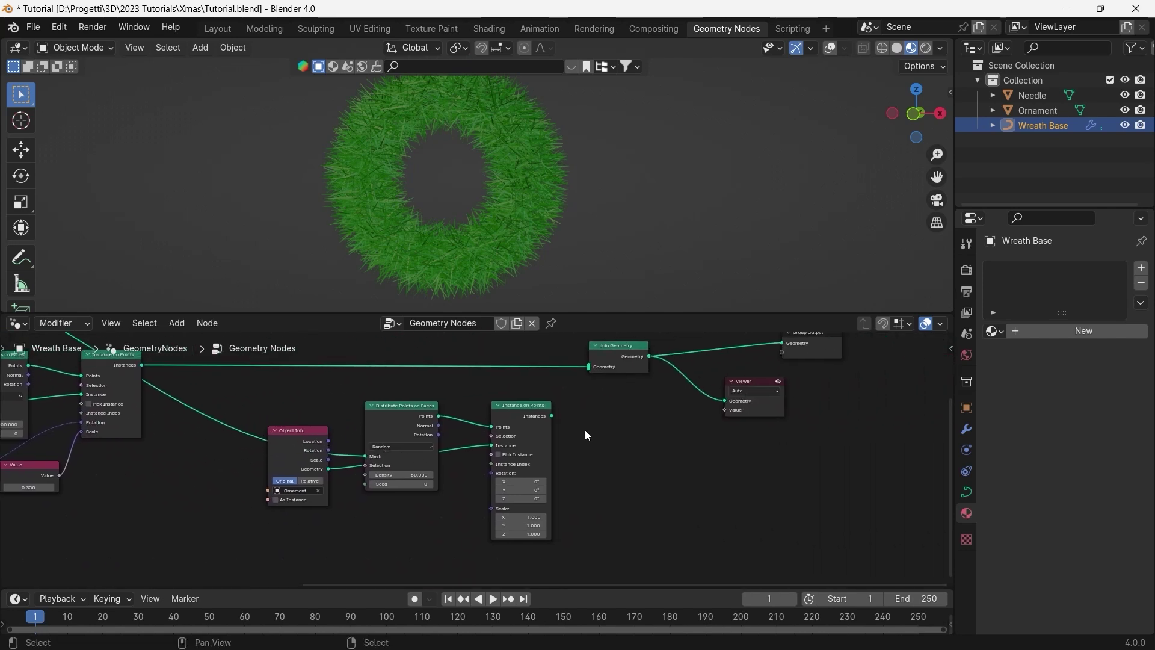
{"action": "left_click_drag", "start_coordinate": [553, 417], "coordinate": [579, 379]}
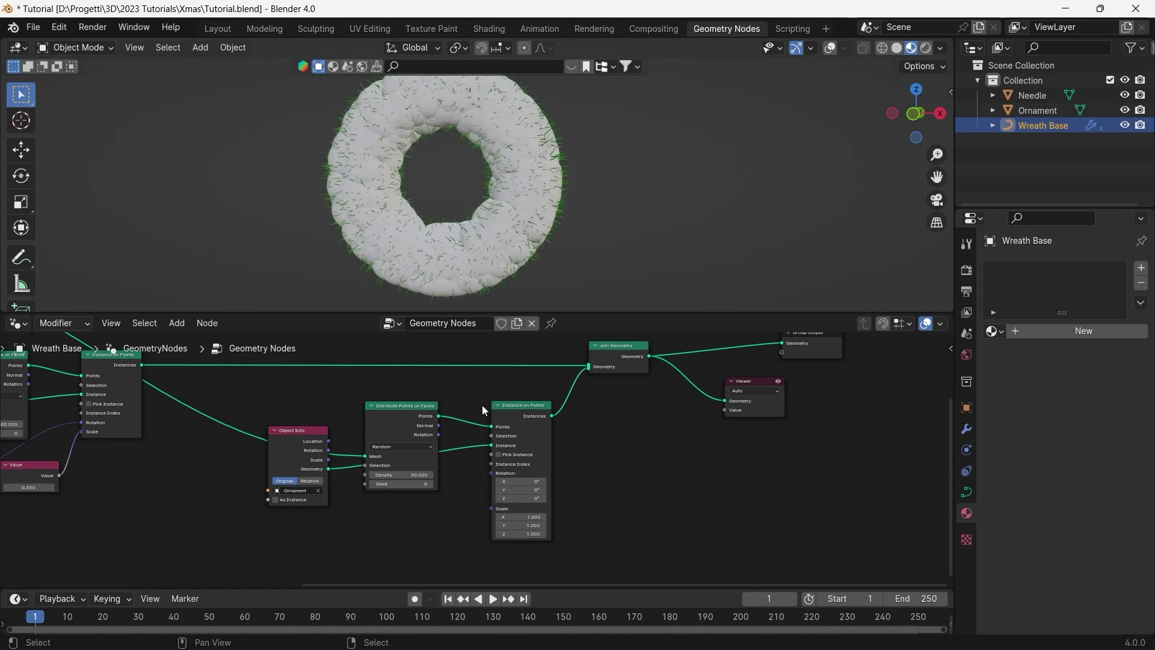
Set the density of the ornaments' Distribute Points on Faces node to 3.2
{"action": "scroll", "coordinate": [485, 466], "scroll_direction": "up", "scroll_amount": 2}
{"action": "left_click", "coordinate": [367, 482]}
{"action": "type", "text": "1.7"}
{"action": "key", "text": "Return"}
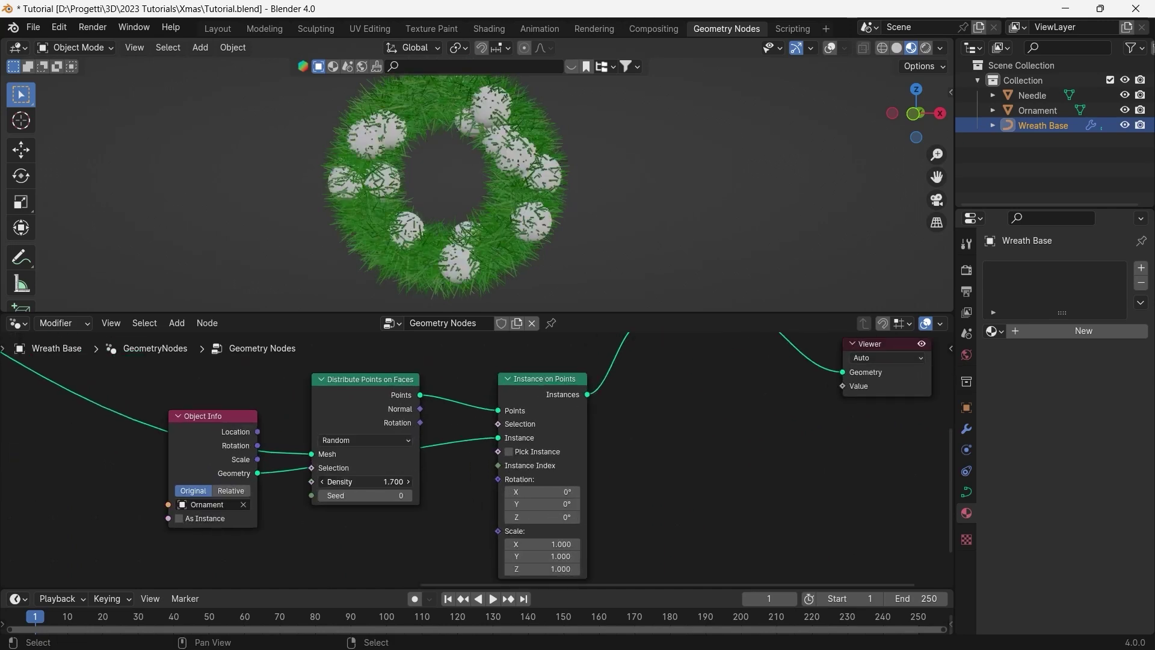
{"action": "mouse_move", "coordinate": [367, 481]}
{"action": "left_mouse_down"}
{"action": "mouse_move", "coordinate": [385, 482]}
{"action": "mouse_move", "coordinate": [357, 481]}
{"action": "mouse_move", "coordinate": [376, 481]}
{"action": "left_mouse_up"}
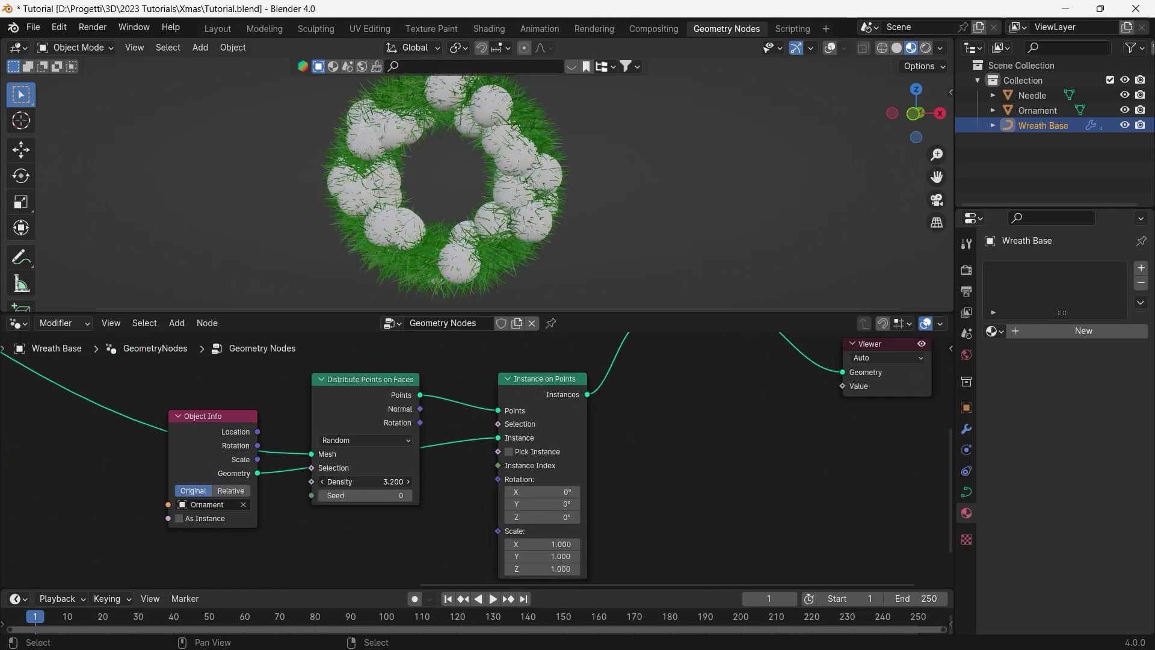
Add a Math node and connect its Value output to the Scale input of the ornaments' Instance on Points node
{"action": "middle_click_drag", "start_coordinate": [689, 512], "coordinate": [787, 453]}
{"action": "scroll", "coordinate": [572, 492], "scroll_direction": "up", "scroll_amount": 2}
{"action": "key", "text": "F3"}
{"action": "type", "text": "ma"}
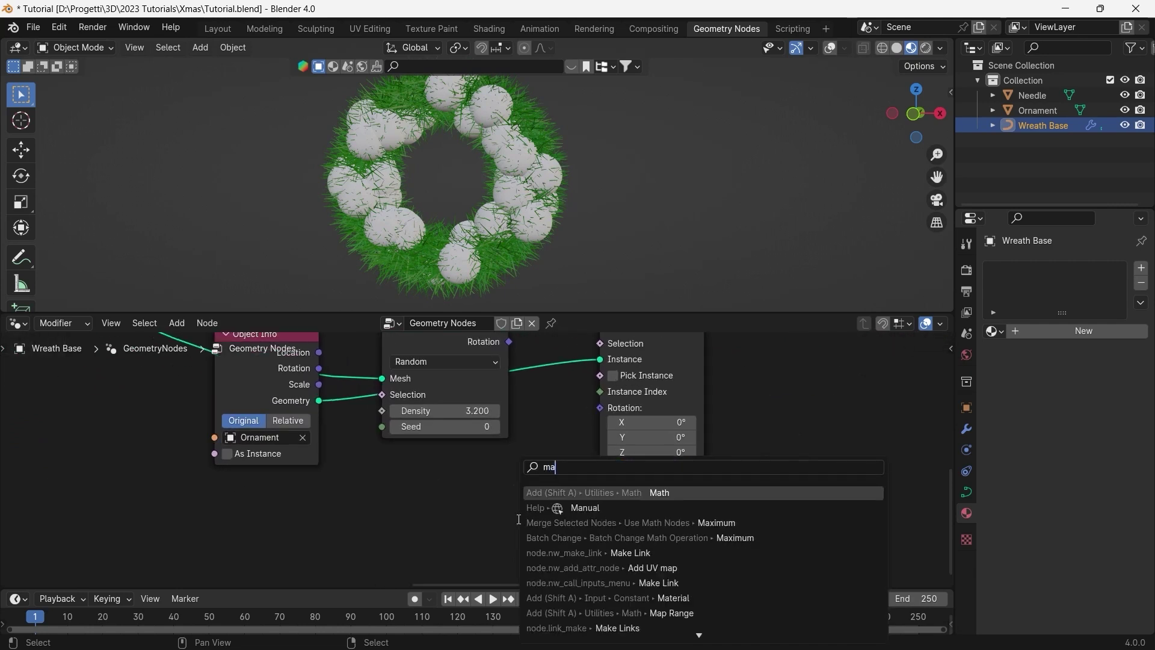
{"action": "type", "text": "th"}
{"action": "key", "text": "Return"}
{"action": "left_click", "coordinate": [422, 524]}
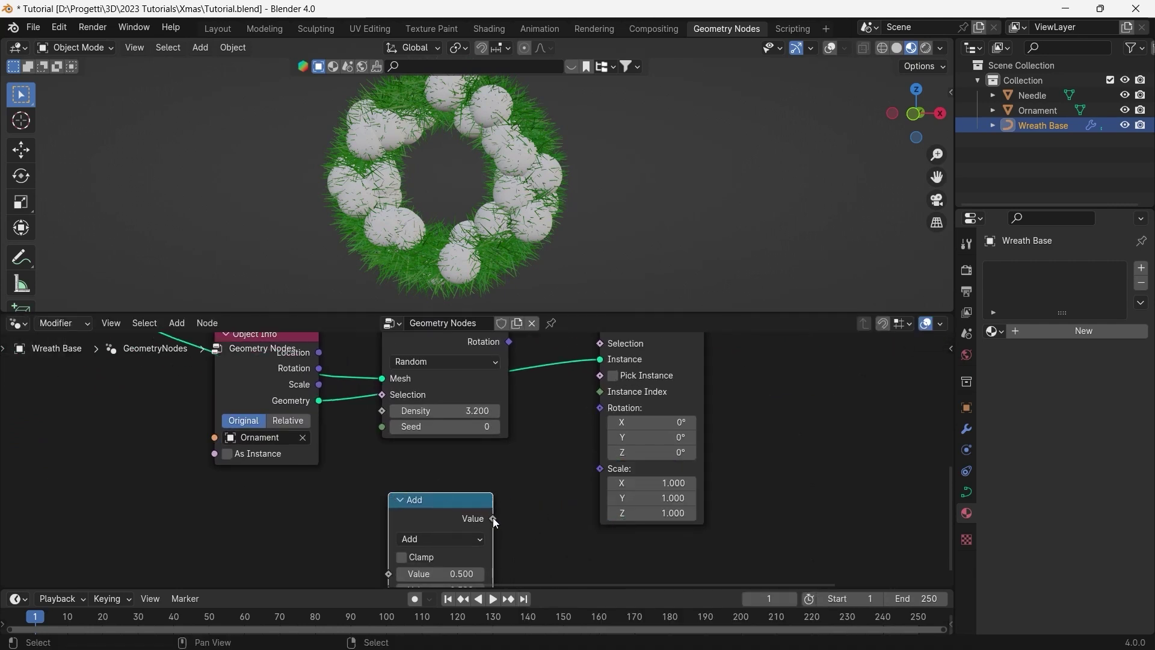
{"action": "left_click_drag", "start_coordinate": [495, 519], "coordinate": [601, 469]}
Set the two values of the Add math node to 0.12 and 0.2
{"action": "scroll", "coordinate": [561, 499], "scroll_direction": "up", "scroll_amount": 3}
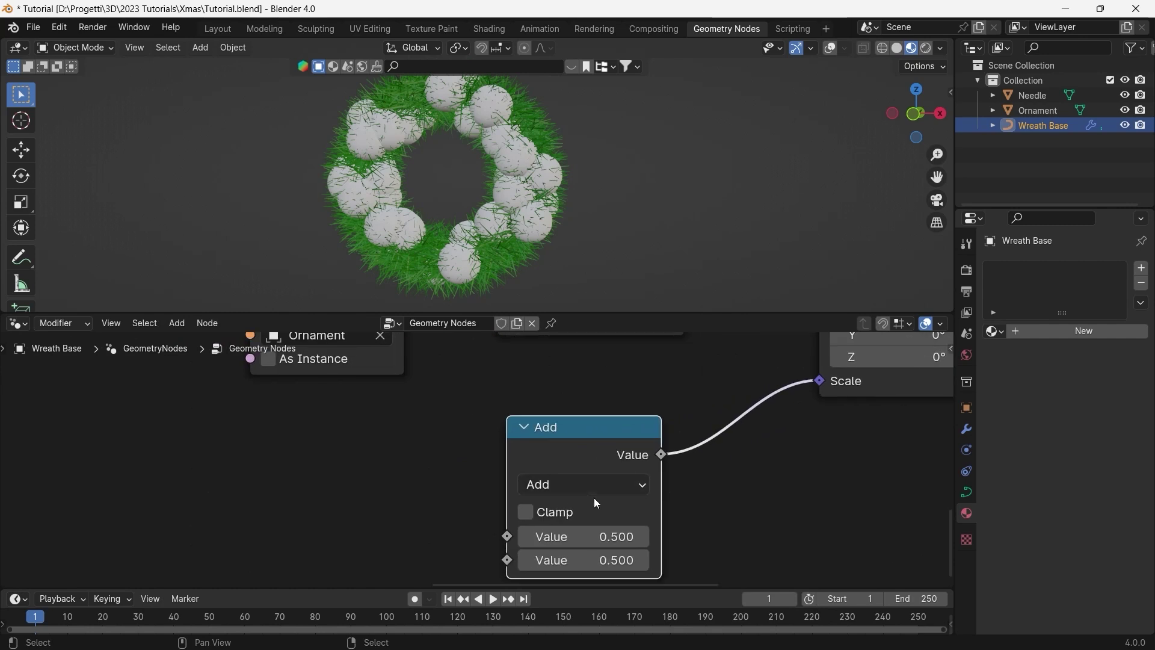
{"action": "left_click", "coordinate": [612, 535]}
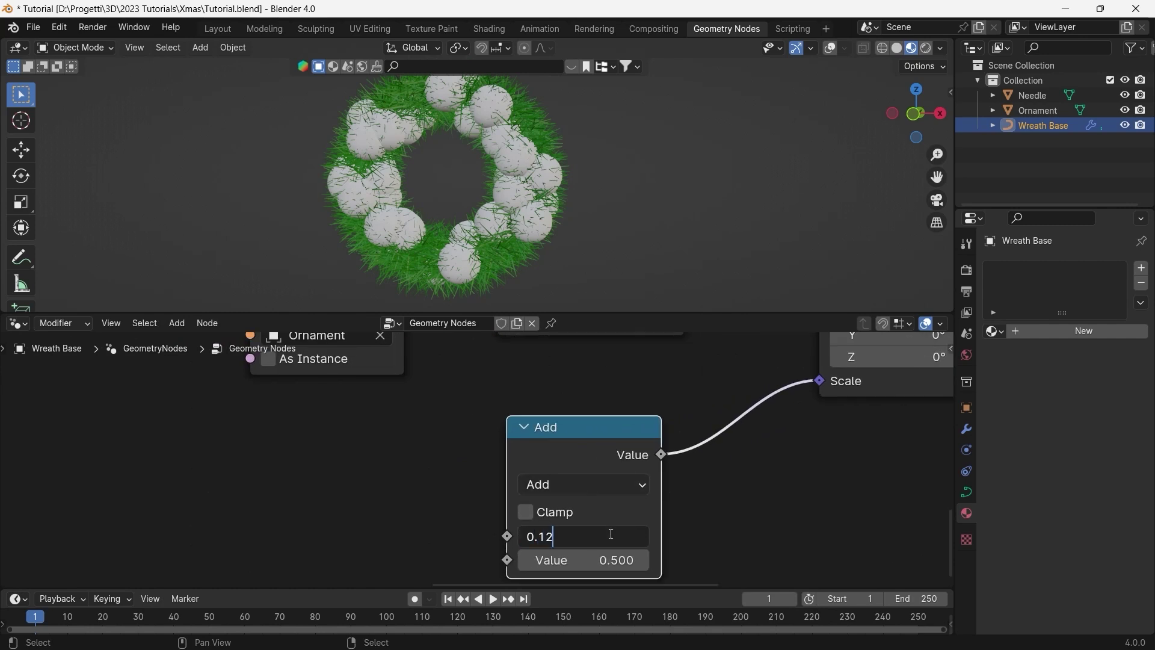
{"action": "key", "text": "Return"}
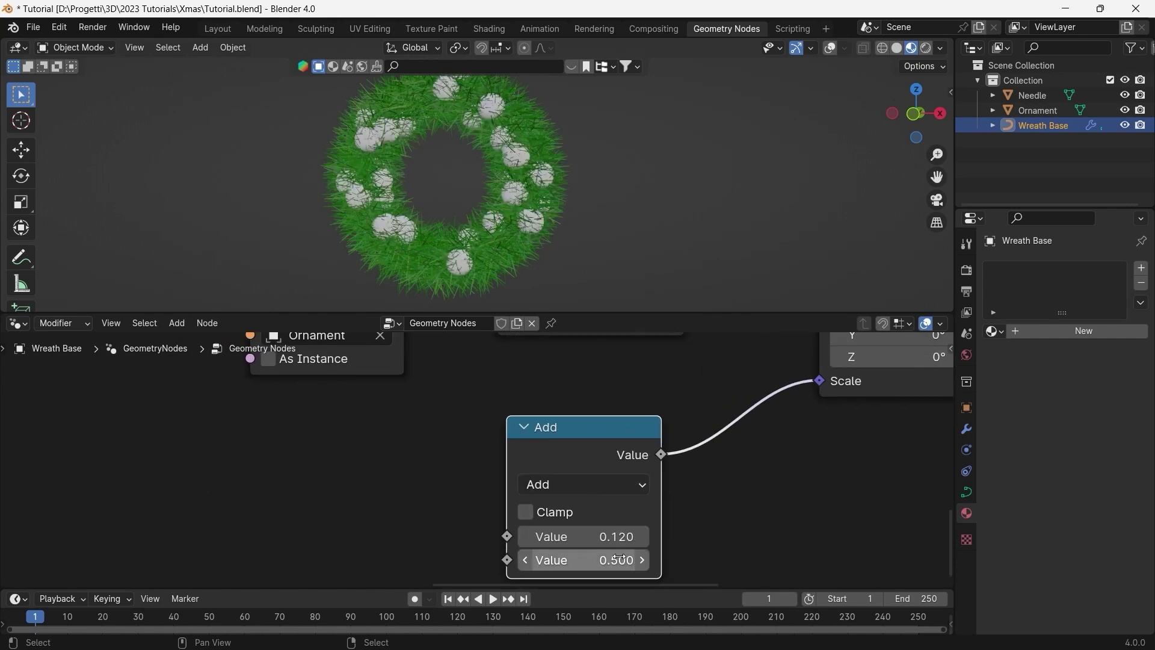
{"action": "mouse_move", "coordinate": [621, 563]}
{"action": "left_mouse_down"}
{"action": "mouse_move", "coordinate": [572, 563]}
{"action": "mouse_move", "coordinate": [609, 560]}
{"action": "left_mouse_up"}
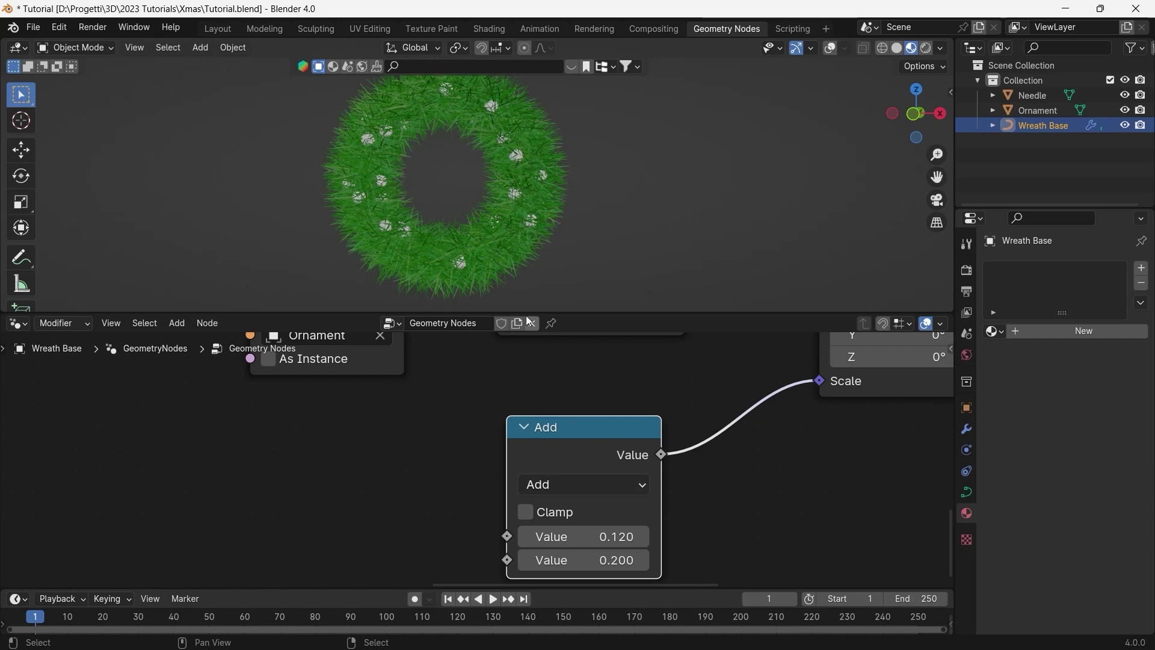
Set the seed of the ornaments' Distribute Points on Faces node to 13
{"action": "scroll", "coordinate": [466, 388], "scroll_direction": "down", "scroll_amount": 1}
{"action": "middle_click_drag", "start_coordinate": [466, 388], "coordinate": [466, 482]}
{"action": "middle_click_drag", "start_coordinate": [564, 417], "coordinate": [537, 450]}
{"action": "left_click_drag", "start_coordinate": [536, 450], "coordinate": [569, 458]}
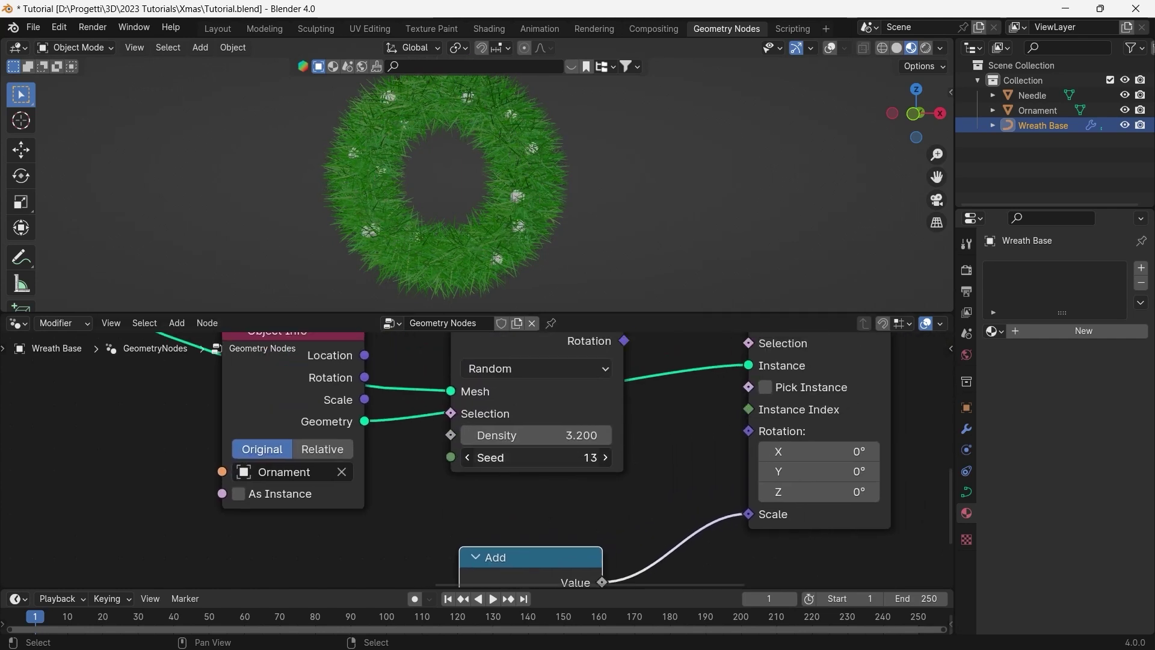
Switch the ornaments' point distribution to Poisson Disk and set Density Max to 11.2
{"action": "left_click", "coordinate": [536, 370]}
{"action": "left_click", "coordinate": [518, 436]}
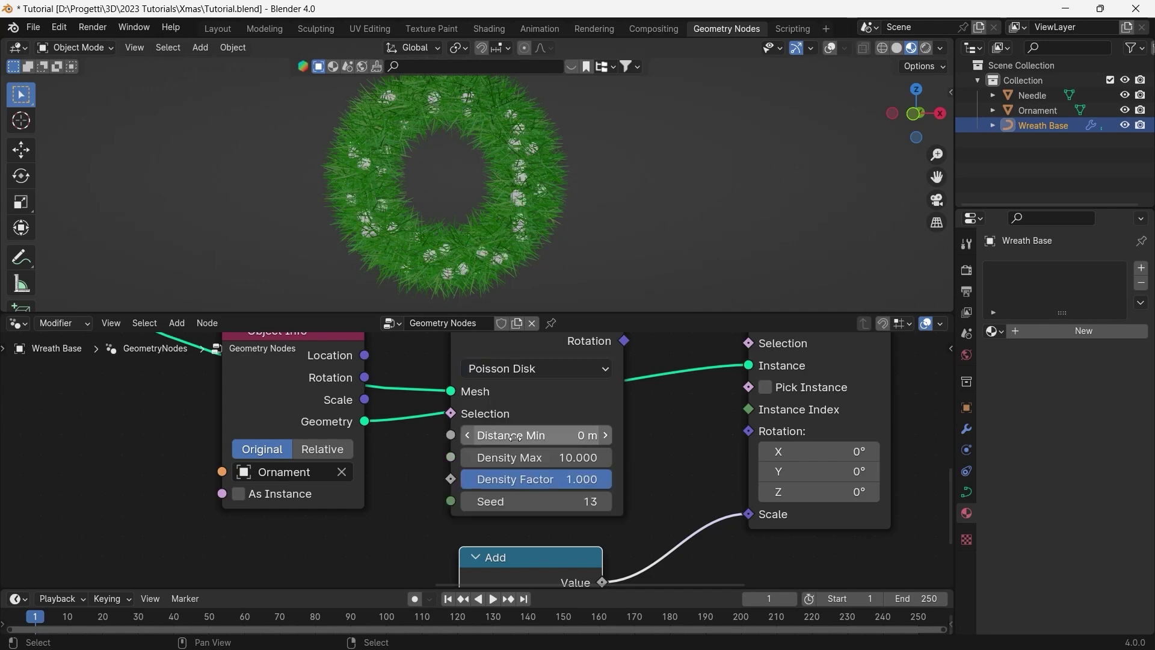
{"action": "left_click_drag", "start_coordinate": [560, 480], "coordinate": [511, 458]}
{"action": "left_click_drag", "start_coordinate": [541, 457], "coordinate": [581, 457]}
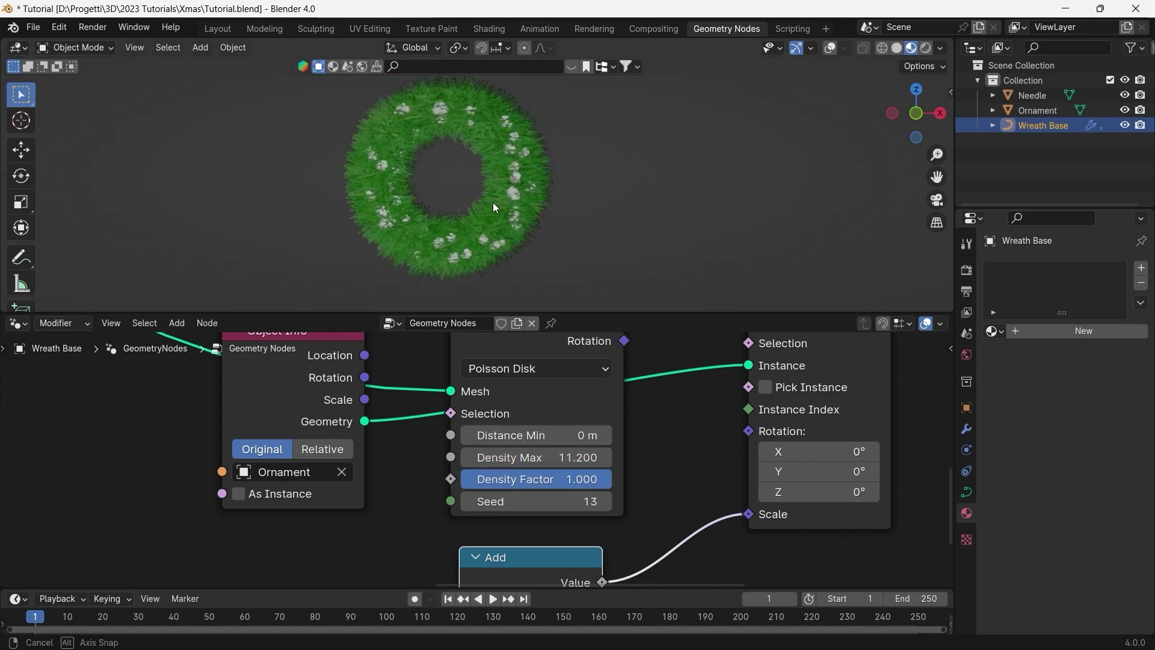
Create a new material on the Ornament object and name it Ornament
{"action": "left_click", "coordinate": [1046, 110]}
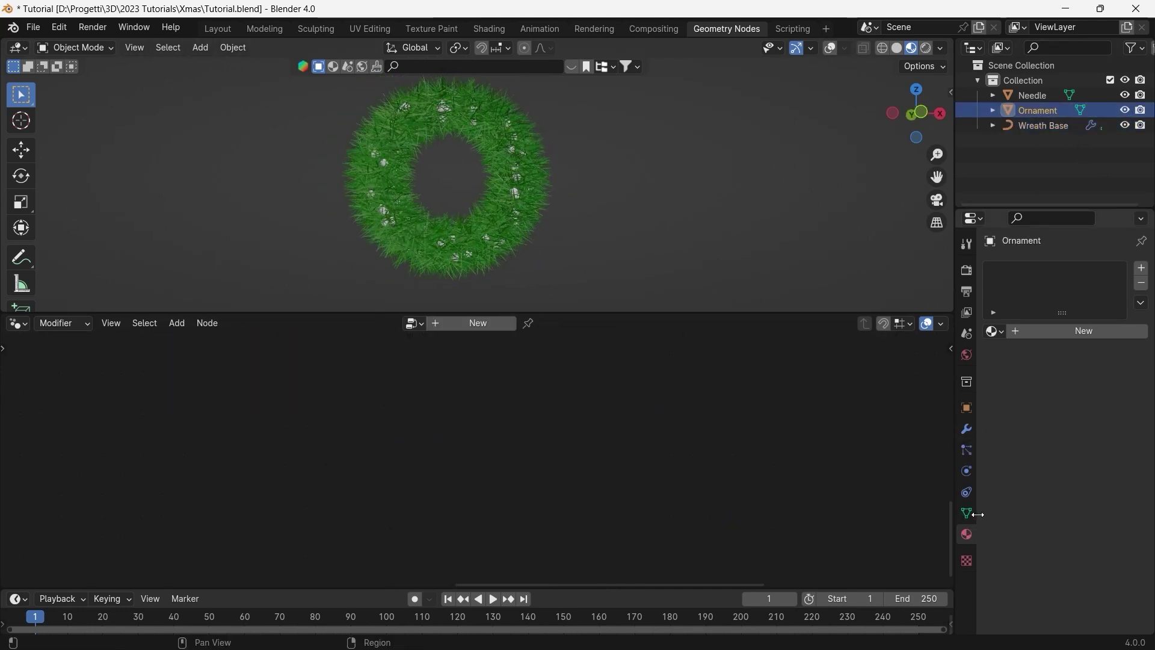
{"action": "left_click", "coordinate": [1057, 331]}
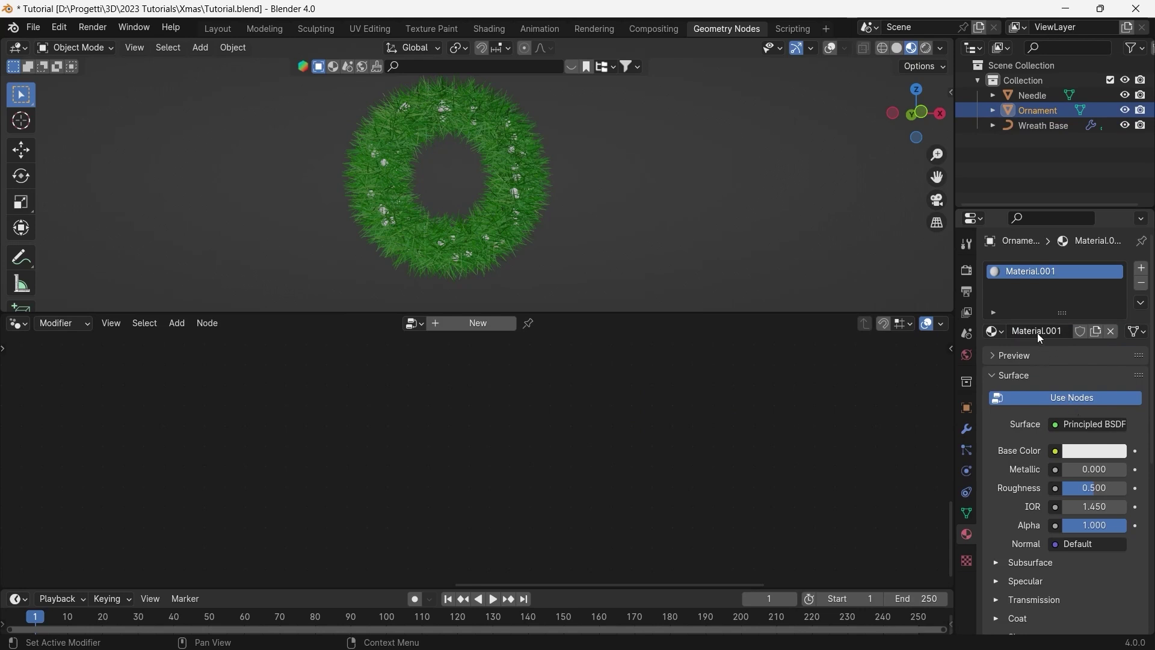
{"action": "type", "text": "Ornament"}
{"action": "key", "text": "Return"}
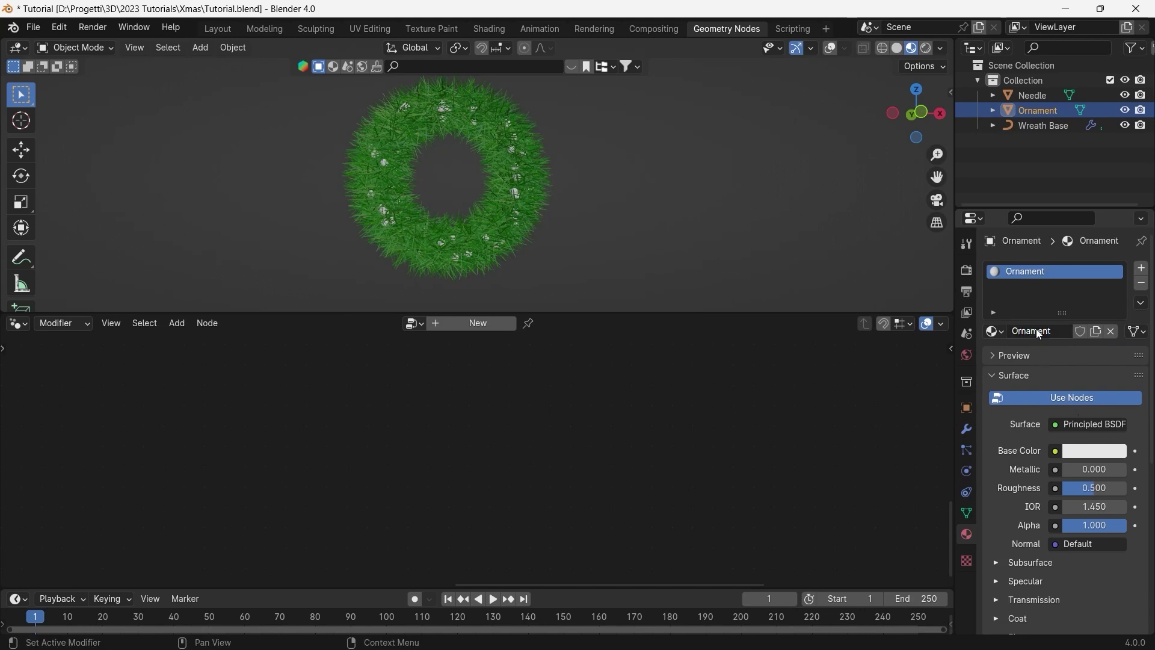
Set the Ornament material's base color to red with hue 0.998, saturation 1 and value 0.8, and raise its Metallic value
{"action": "left_click", "coordinate": [1107, 452]}
{"action": "left_click", "coordinate": [1065, 315]}
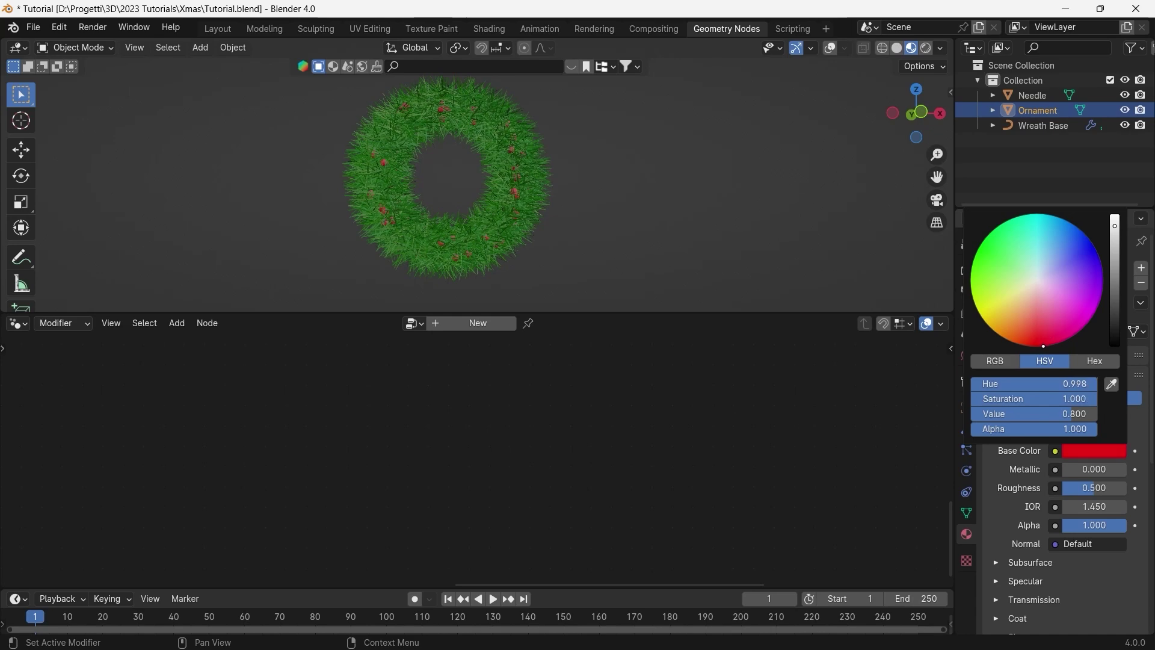
{"action": "left_click_drag", "start_coordinate": [1104, 470], "coordinate": [1127, 470]}
{"action": "scroll", "coordinate": [529, 159], "scroll_direction": "up", "scroll_amount": 5}
{"action": "mouse_move", "coordinate": [529, 159]}
{"action": "middle_mouse_down"}
{"action": "mouse_move", "coordinate": [516, 186]}
{"action": "mouse_move", "coordinate": [550, 176]}
{"action": "middle_mouse_up"}
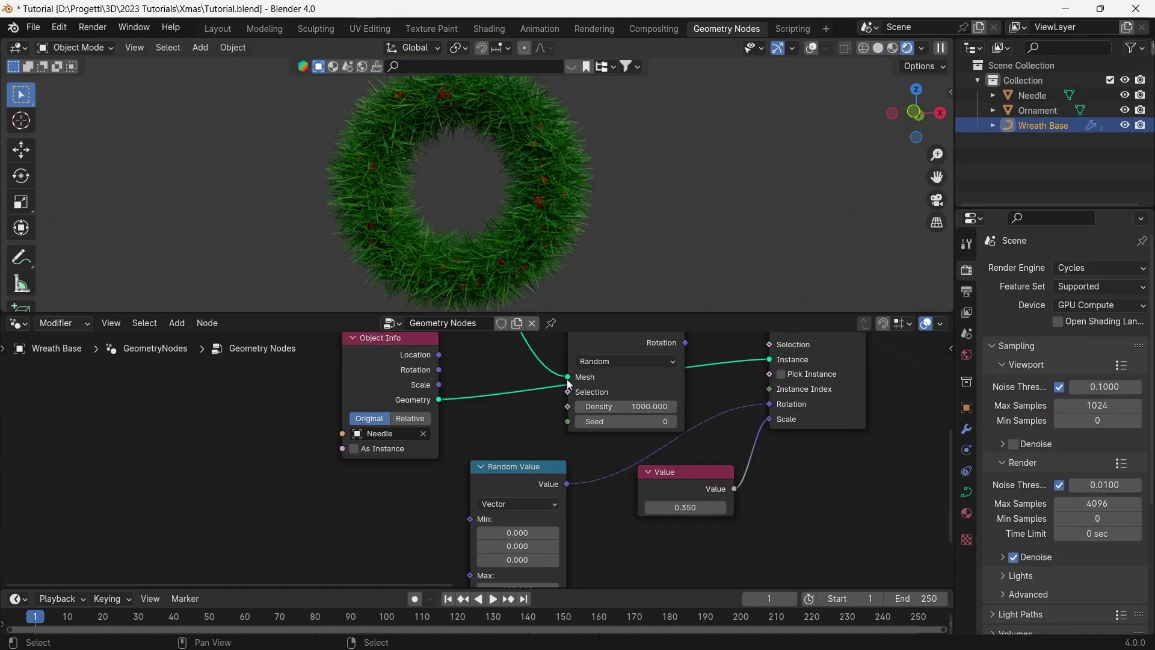
Set the Curve Circle node's radius to 0.1 m to make the wreath thinner
{"action": "mouse_move", "coordinate": [283, 343]}
{"action": "middle_mouse_down"}
{"action": "mouse_move", "coordinate": [416, 369]}
{"action": "mouse_move", "coordinate": [537, 422]}
{"action": "middle_mouse_up"}
{"action": "scroll", "coordinate": [537, 421], "scroll_direction": "up", "scroll_amount": 2}
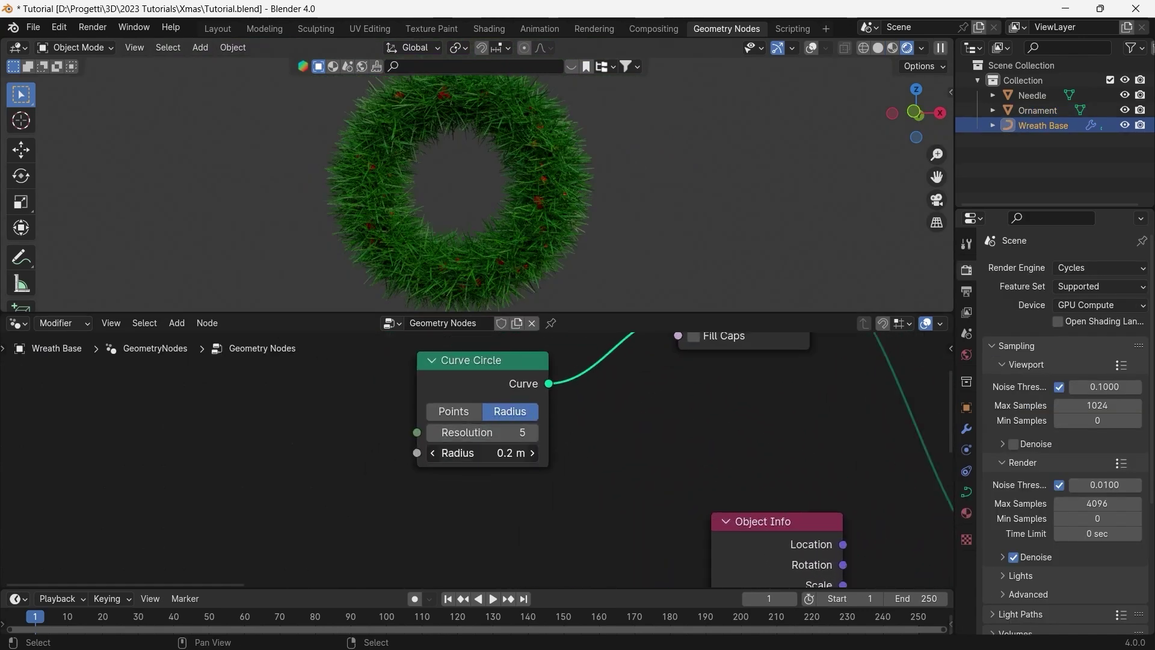
{"action": "mouse_move", "coordinate": [481, 453]}
{"action": "left_mouse_down"}
{"action": "mouse_move", "coordinate": [518, 453]}
{"action": "mouse_move", "coordinate": [500, 453]}
{"action": "left_mouse_up"}
Adjust Density Max on the ornaments' Distribute Points on Faces node and set its Seed to 205
{"action": "scroll", "coordinate": [782, 436], "scroll_direction": "down", "scroll_amount": 3}
{"action": "middle_click_drag", "start_coordinate": [760, 434], "coordinate": [269, 344]}
{"action": "scroll", "coordinate": [806, 450], "scroll_direction": "down", "scroll_amount": 1}
{"action": "middle_click_drag", "start_coordinate": [841, 486], "coordinate": [487, 367]}
{"action": "scroll", "coordinate": [486, 385], "scroll_direction": "up", "scroll_amount": 4}
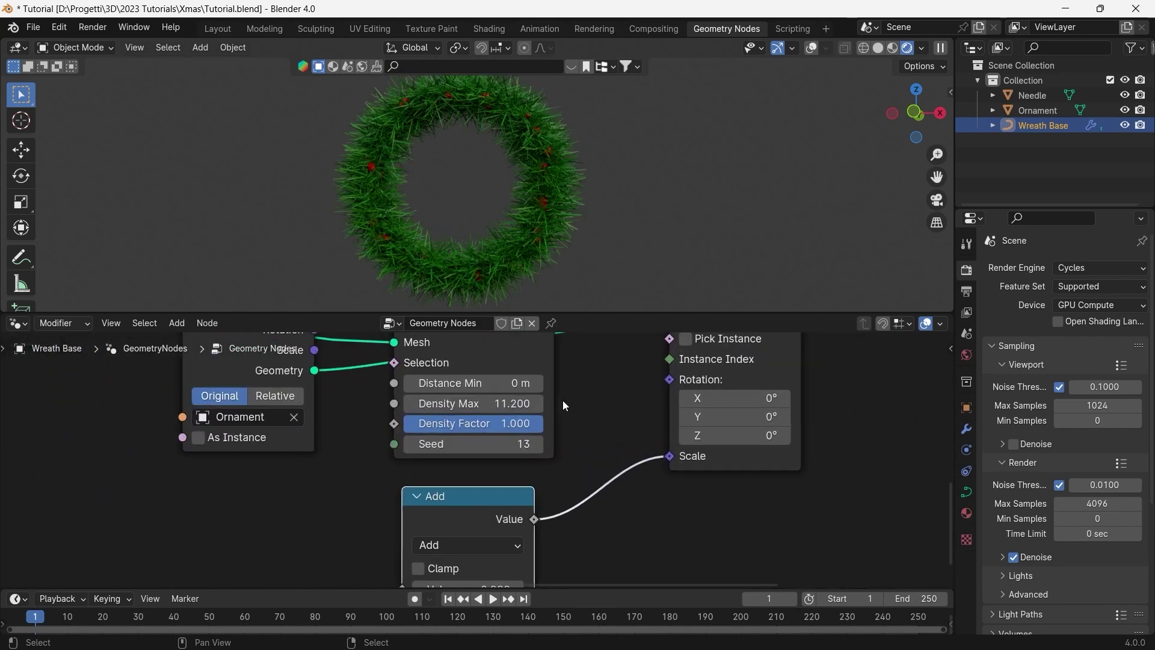
{"action": "left_click_drag", "start_coordinate": [517, 404], "coordinate": [489, 404]}
{"action": "left_click_drag", "start_coordinate": [473, 444], "coordinate": [511, 444]}
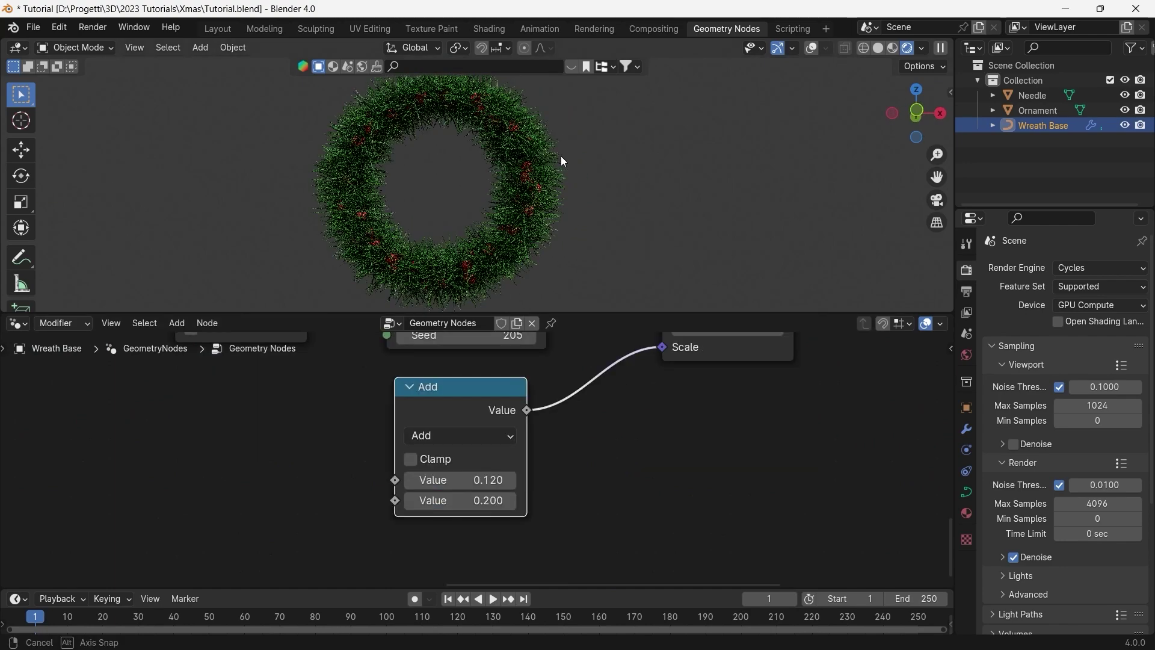
Show the viewport overlays and switch the wreath base curve to Edit Mode
{"action": "middle_click_drag", "start_coordinate": [560, 157], "coordinate": [553, 165]}
{"action": "scroll", "coordinate": [534, 166], "scroll_direction": "down", "scroll_amount": 2}
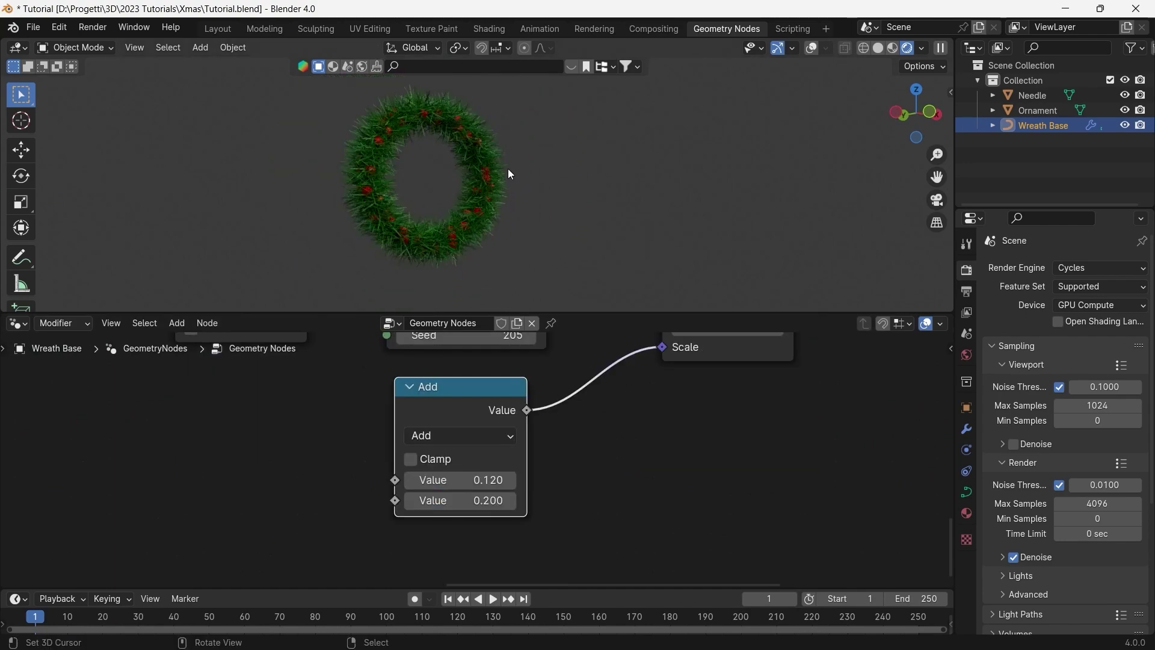
{"action": "key", "text": "shift+alt+z"}
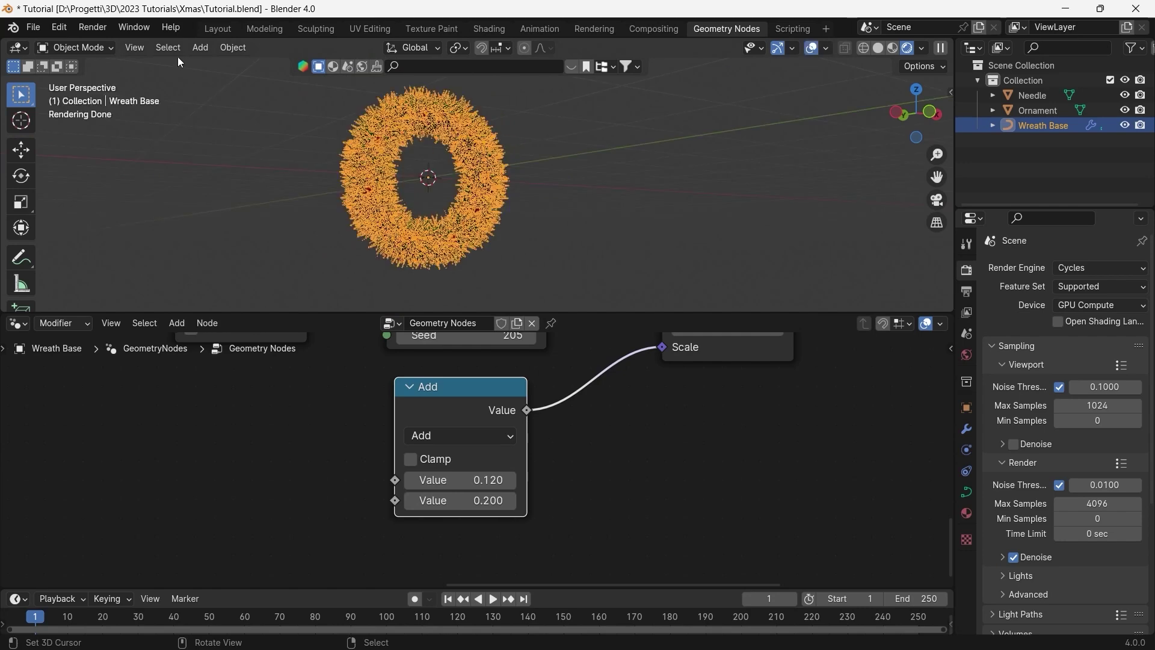
{"action": "left_click", "coordinate": [92, 48]}
{"action": "left_click", "coordinate": [88, 82]}
{"action": "scroll", "coordinate": [500, 161], "scroll_direction": "down", "scroll_amount": 1}
{"action": "middle_click_drag", "start_coordinate": [497, 166], "coordinate": [438, 184]}
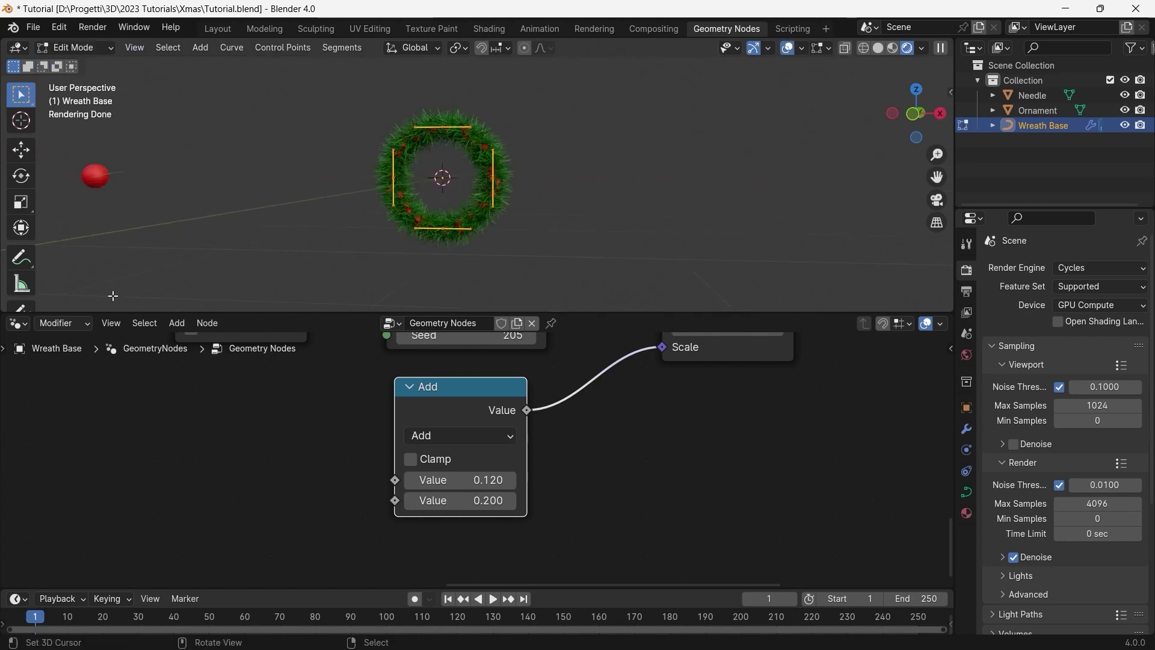
Sketch several freehand Bezier curves on both sides of the wreath ring with the Draw tool
{"action": "scroll", "coordinate": [21, 283], "scroll_direction": "down", "scroll_amount": 5}
{"action": "left_click", "coordinate": [23, 192]}
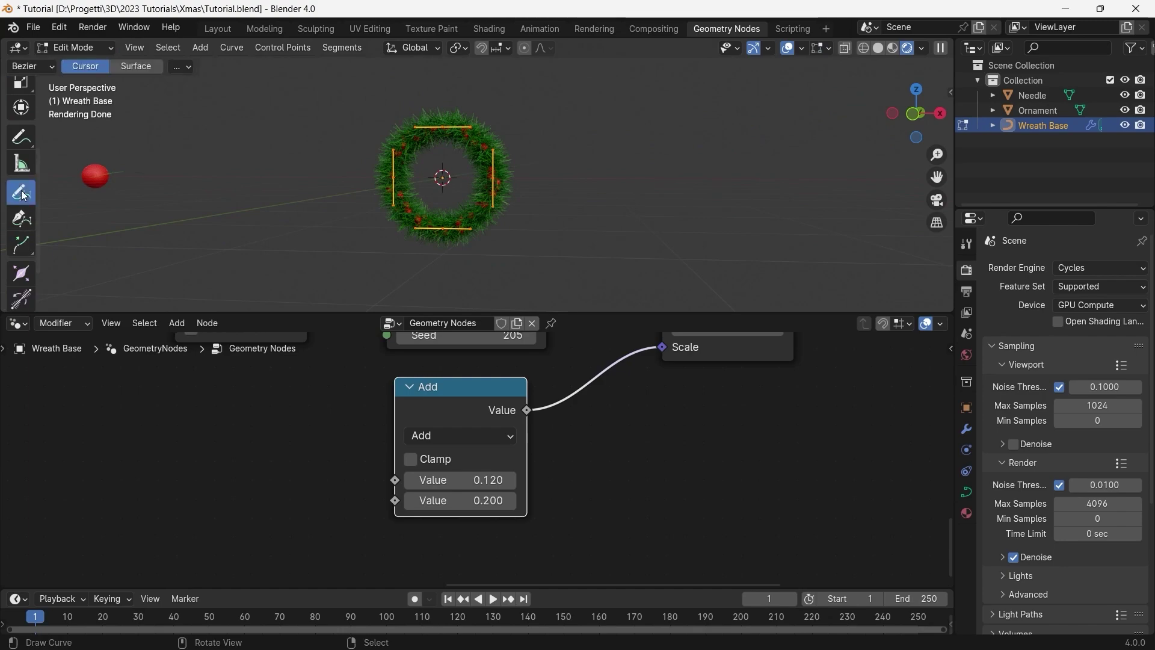
{"action": "left_click_drag", "start_coordinate": [721, 147], "coordinate": [744, 144]}
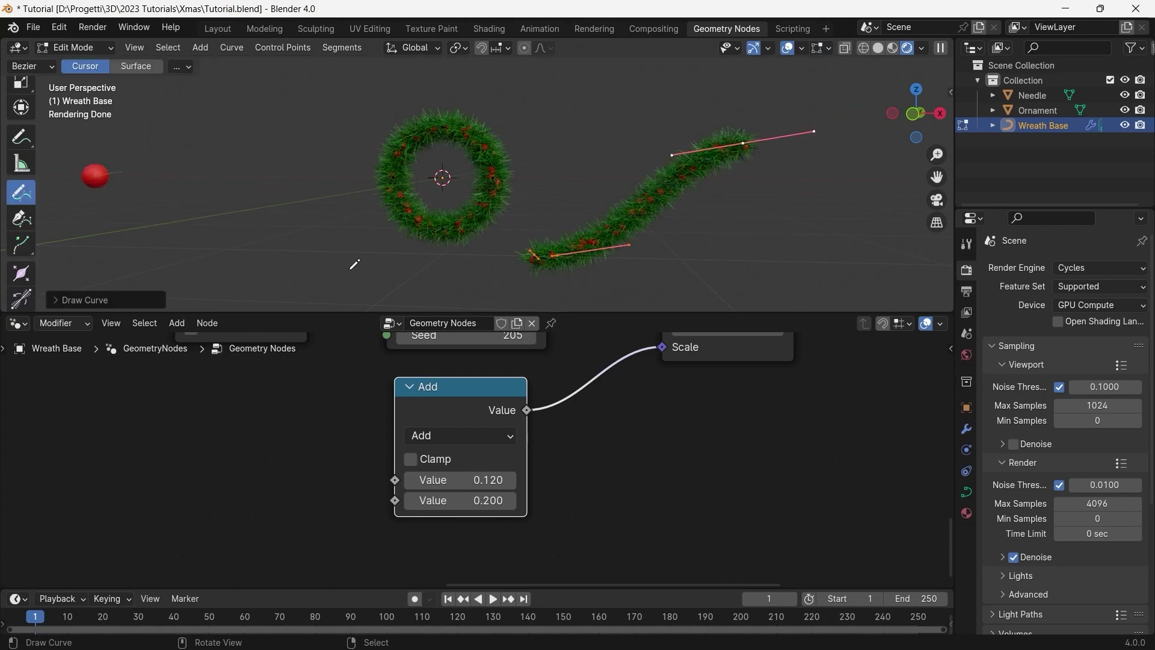
{"action": "left_click_drag", "start_coordinate": [162, 123], "coordinate": [159, 122]}
{"action": "mouse_move", "coordinate": [569, 152]}
{"action": "middle_mouse_down"}
{"action": "mouse_move", "coordinate": [596, 206]}
{"action": "mouse_move", "coordinate": [660, 178]}
{"action": "mouse_move", "coordinate": [653, 159]}
{"action": "middle_mouse_up"}
{"action": "left_click_drag", "start_coordinate": [650, 258], "coordinate": [776, 156]}
{"action": "scroll", "coordinate": [761, 186], "scroll_direction": "down", "scroll_amount": 3}
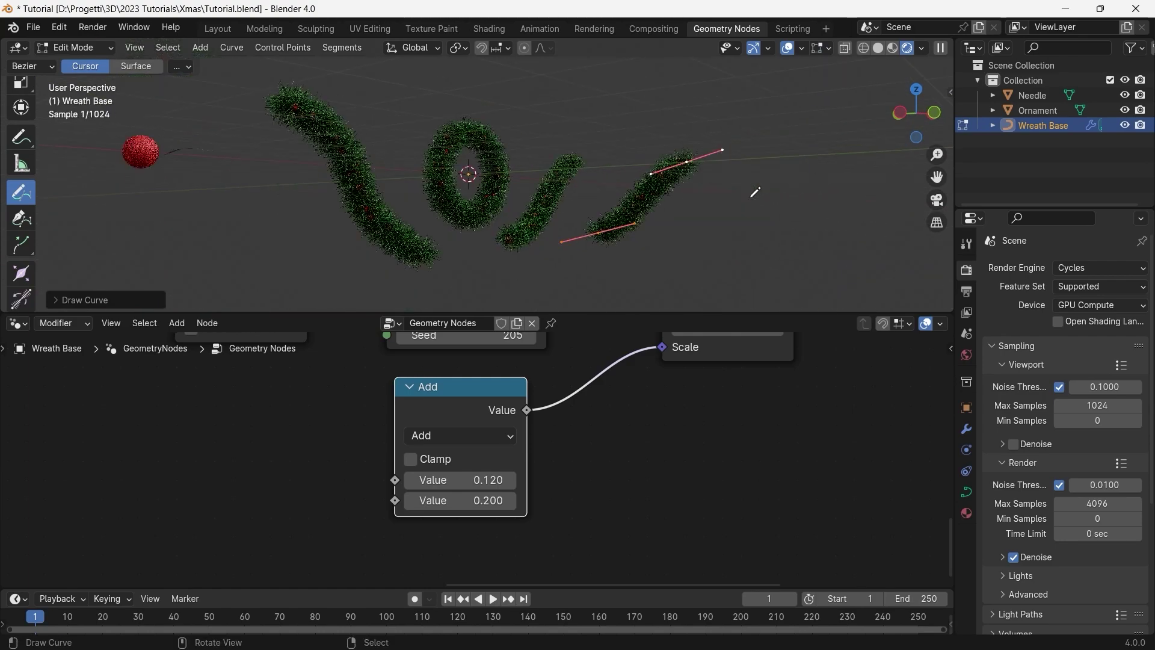
{"action": "middle_click_drag", "start_coordinate": [675, 224], "coordinate": [387, 219]}
{"action": "middle_click_drag", "start_coordinate": [387, 219], "coordinate": [660, 163]}
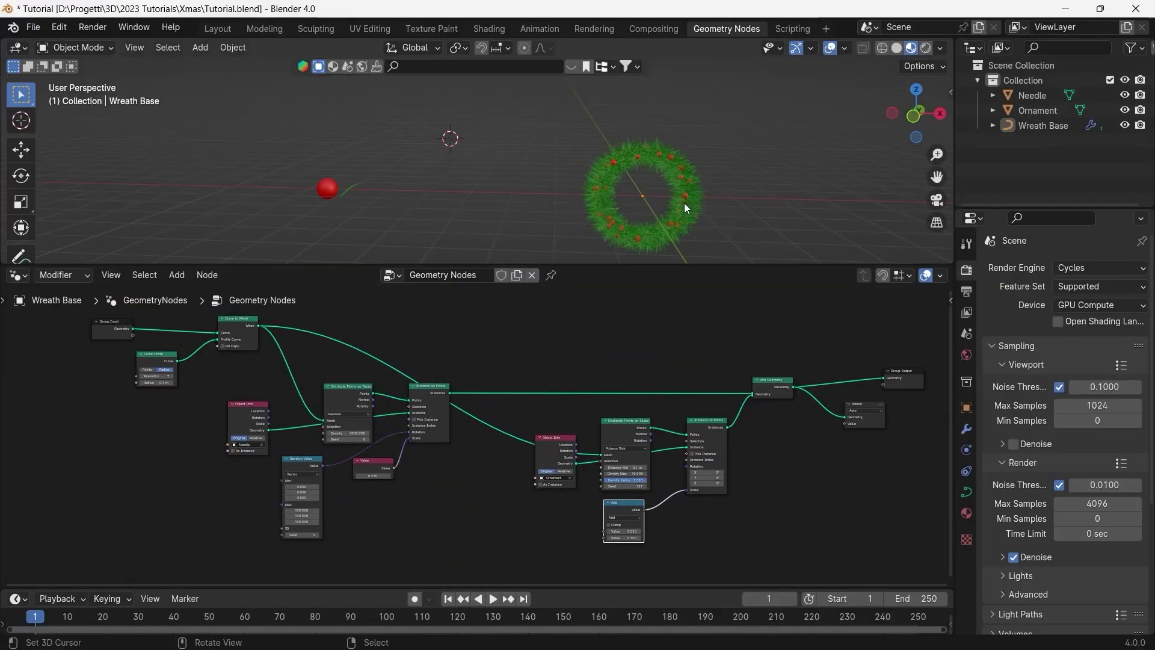
Move the needle and ornament source objects into a new collection named Instances and exclude that collection from the view layer
{"action": "left_click_drag", "start_coordinate": [284, 153], "coordinate": [361, 200]}
{"action": "key", "text": "m"}
{"action": "left_click", "coordinate": [402, 182]}
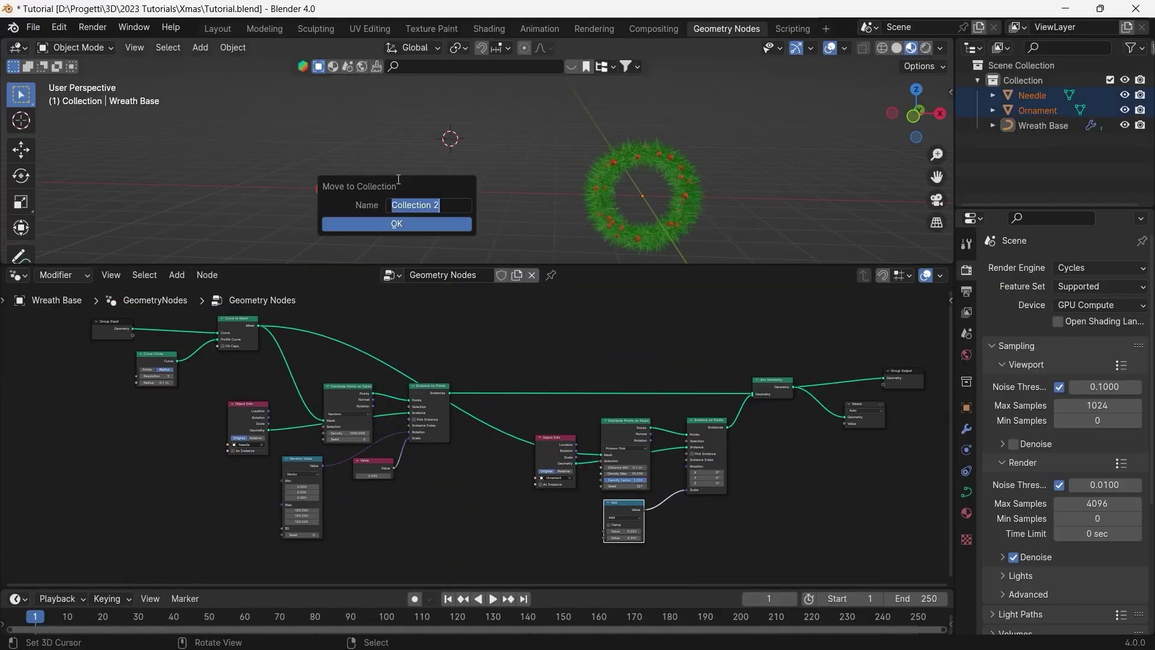
{"action": "type", "text": "Instances"}
{"action": "left_click", "coordinate": [417, 227]}
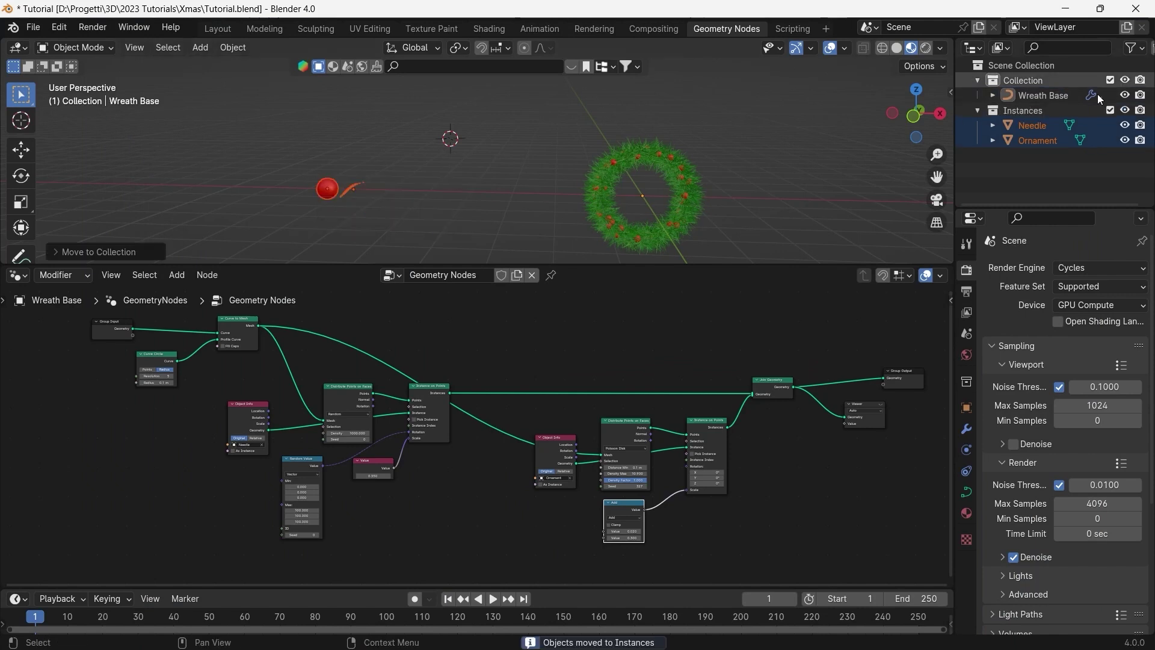
{"action": "left_click", "coordinate": [1112, 110]}
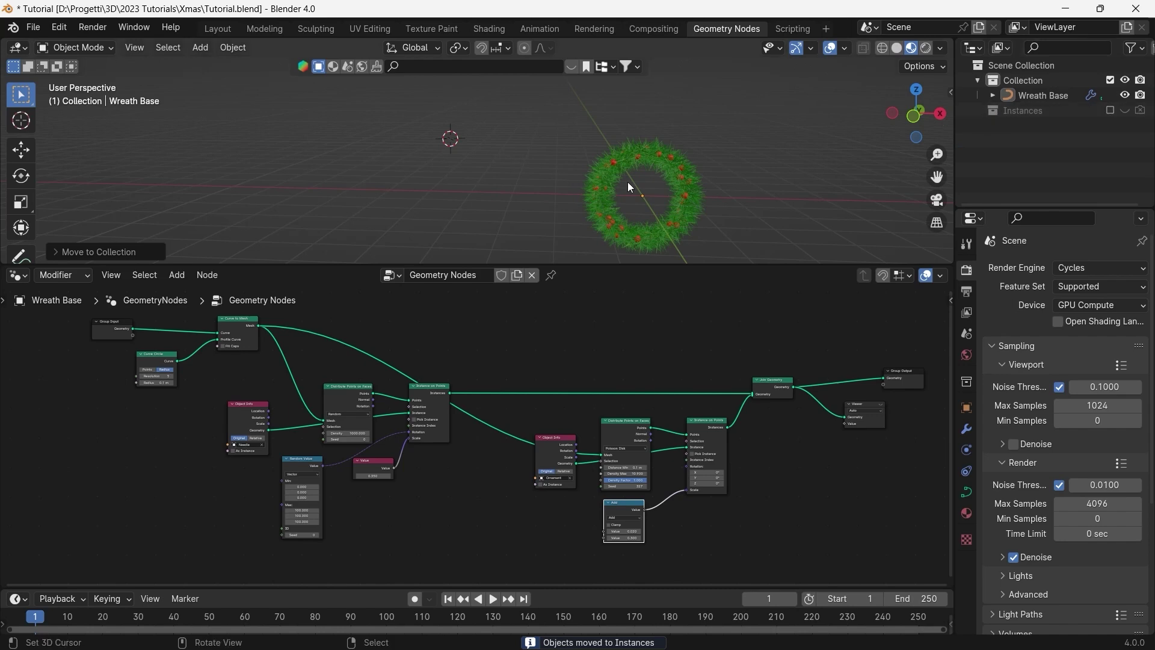
Enlarge the 3D viewport, select the wreath and hide the viewport overlays
{"action": "middle_click_drag", "start_coordinate": [738, 201], "coordinate": [591, 197], "text": "shift"}
{"action": "scroll", "coordinate": [637, 204], "scroll_direction": "up", "scroll_amount": 3}
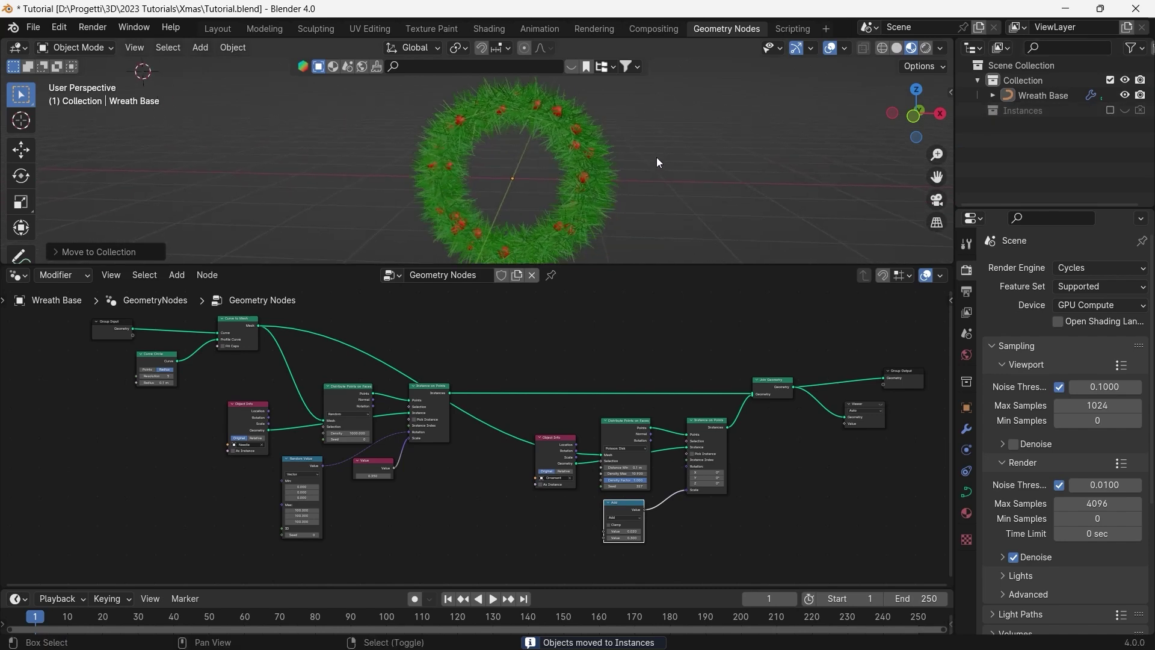
{"action": "left_click_drag", "start_coordinate": [651, 266], "coordinate": [651, 339]}
{"action": "left_click", "coordinate": [558, 166]}
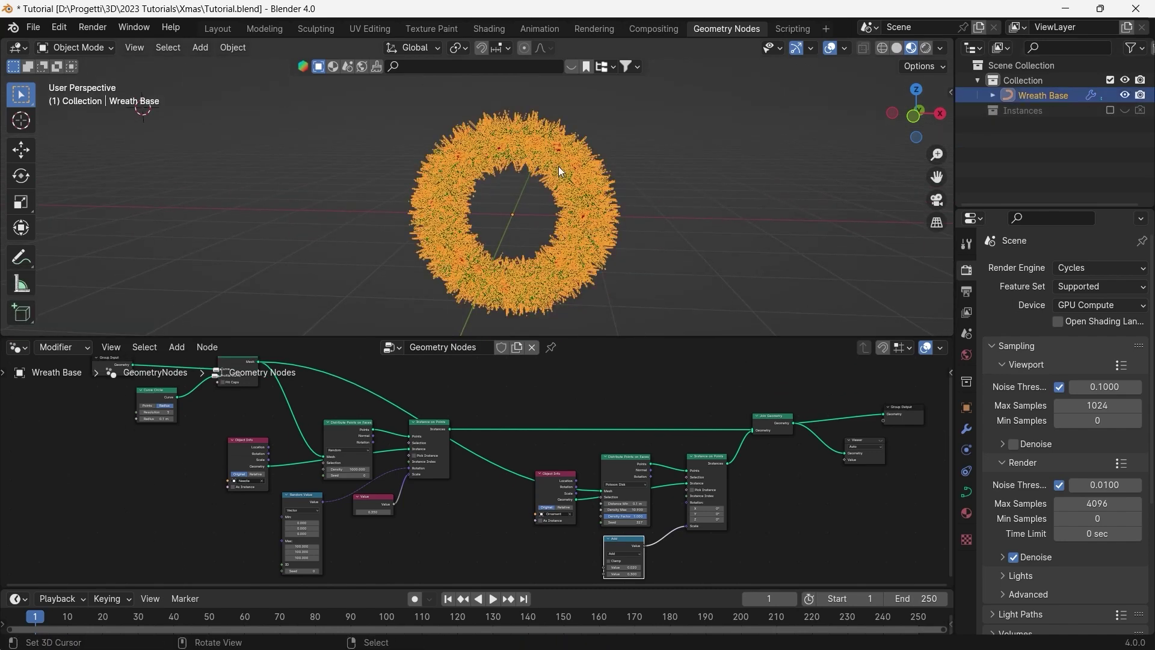
{"action": "key", "text": "shift+alt+z"}
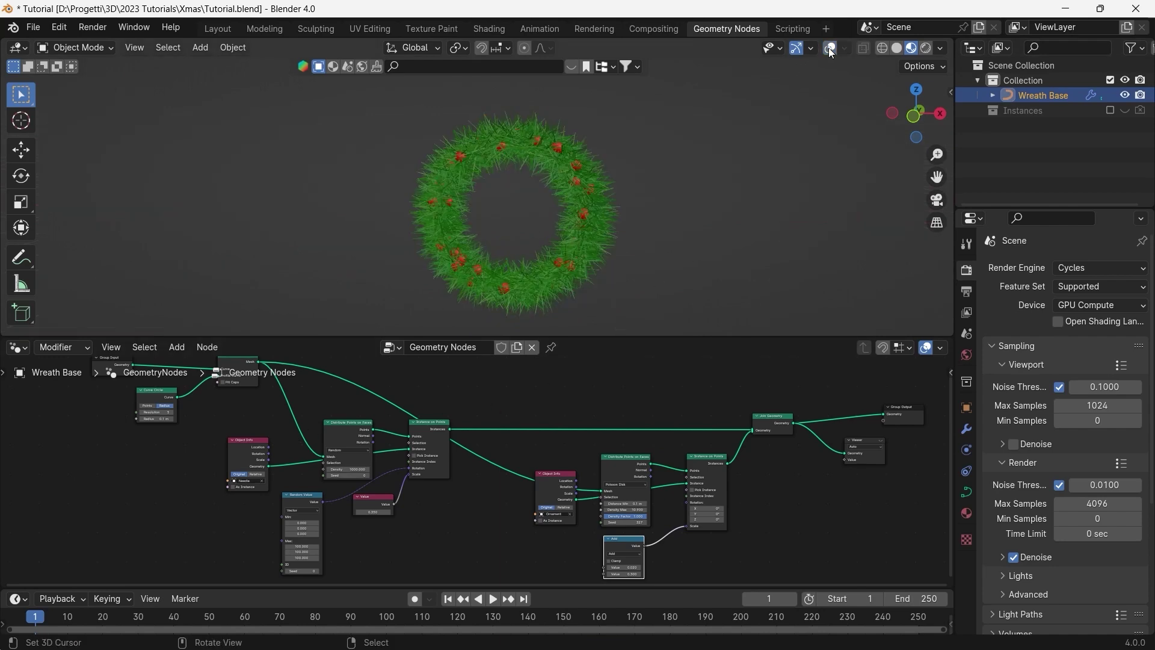
Space the Group Input node apart from the Curve Circle and Curve to Mesh nodes
{"action": "scroll", "coordinate": [216, 460], "scroll_direction": "up", "scroll_amount": 6}
{"action": "middle_click_drag", "start_coordinate": [274, 426], "coordinate": [554, 498]}
{"action": "scroll", "coordinate": [548, 496], "scroll_direction": "down", "scroll_amount": 2}
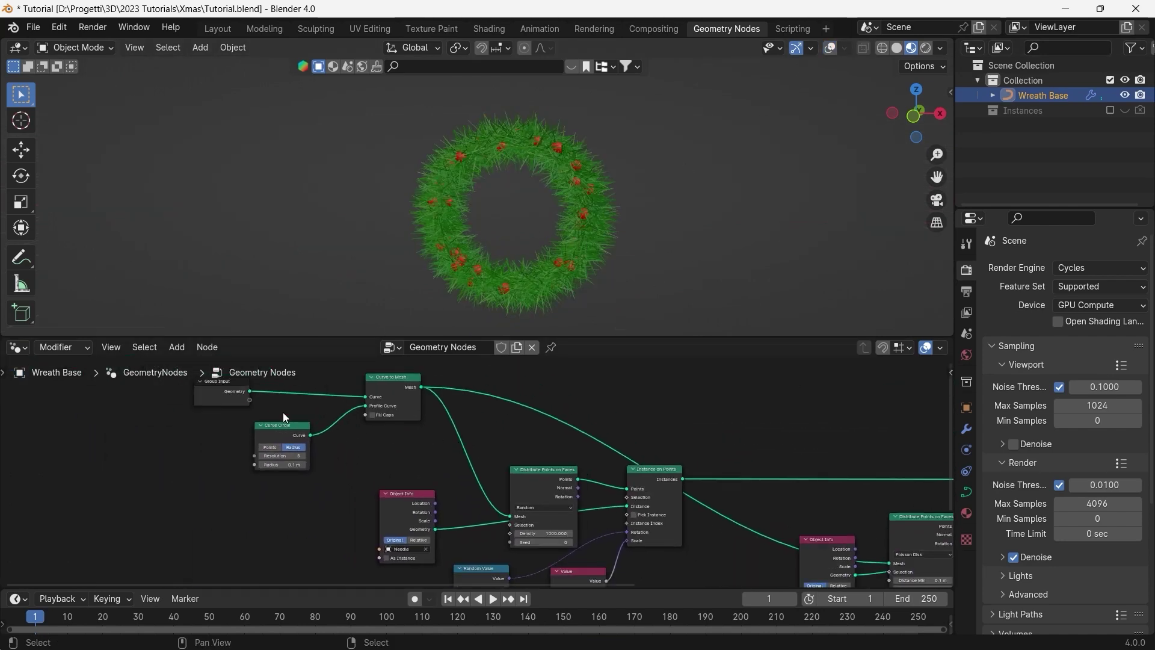
{"action": "middle_click_drag", "start_coordinate": [200, 419], "coordinate": [218, 462]}
{"action": "left_click_drag", "start_coordinate": [226, 423], "coordinate": [116, 414]}
{"action": "left_click_drag", "start_coordinate": [291, 469], "coordinate": [302, 462]}
{"action": "left_click_drag", "start_coordinate": [279, 393], "coordinate": [421, 467]}
{"action": "left_click_drag", "start_coordinate": [429, 443], "coordinate": [389, 429]}
Add a Frame node and place the Curve Circle and Curve to Mesh nodes inside it
{"action": "left_click", "coordinate": [356, 468]}
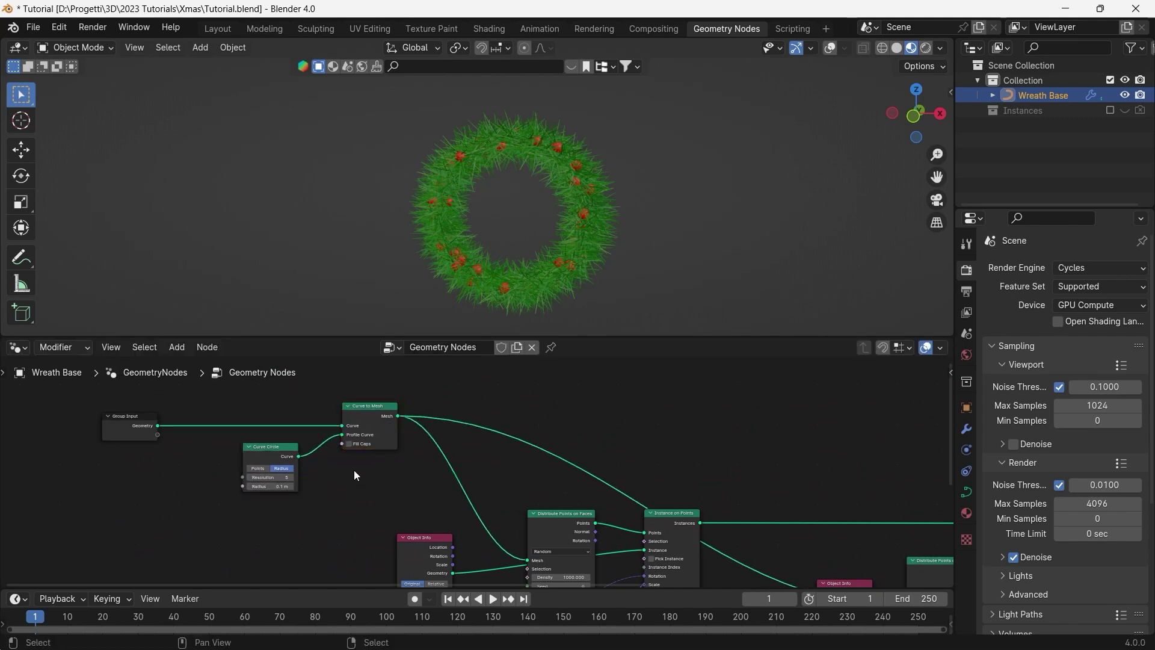
{"action": "key", "text": "F3"}
{"action": "type", "text": "frame"}
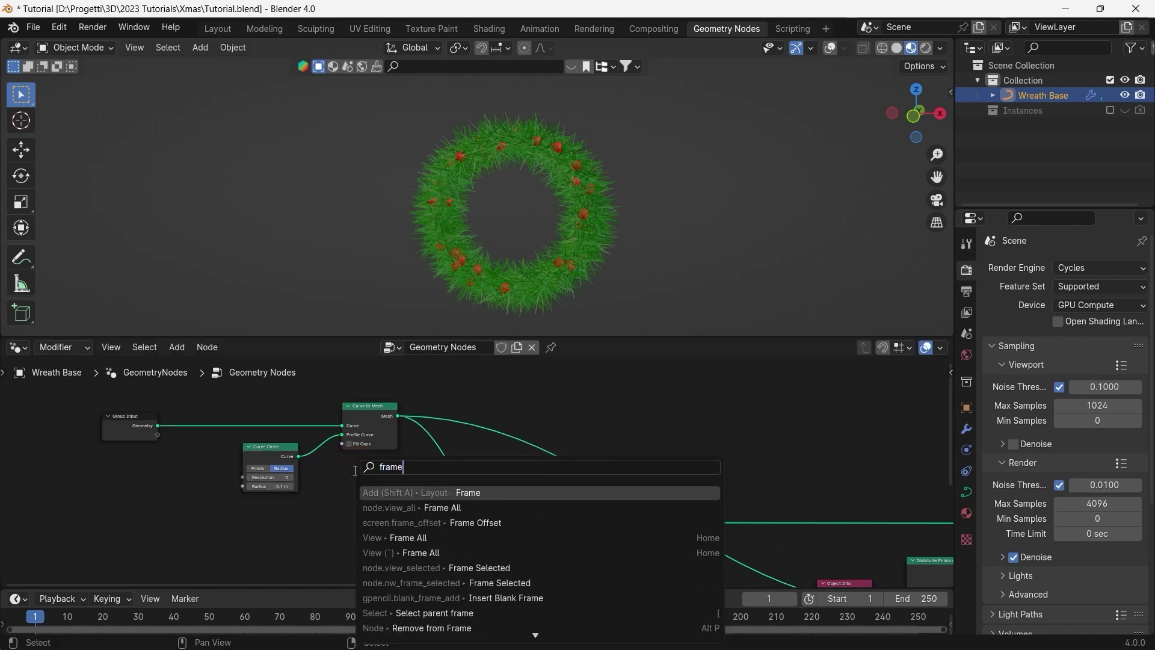
{"action": "key", "text": "Return"}
{"action": "left_click", "coordinate": [265, 418]}
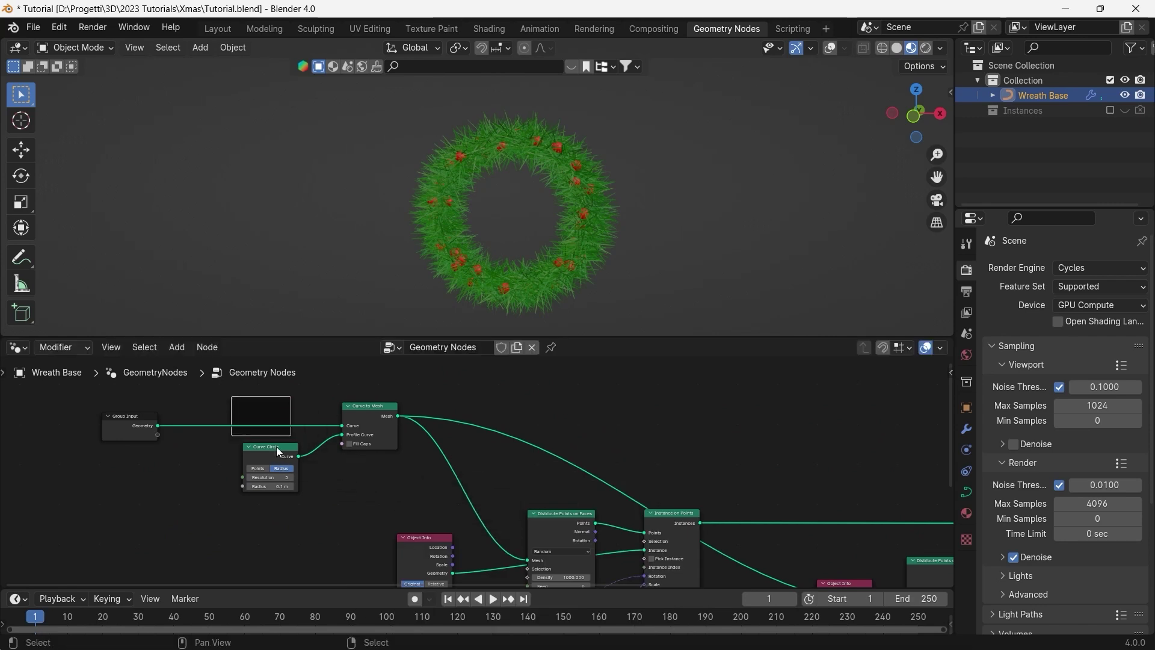
{"action": "left_click_drag", "start_coordinate": [361, 416], "coordinate": [325, 410]}
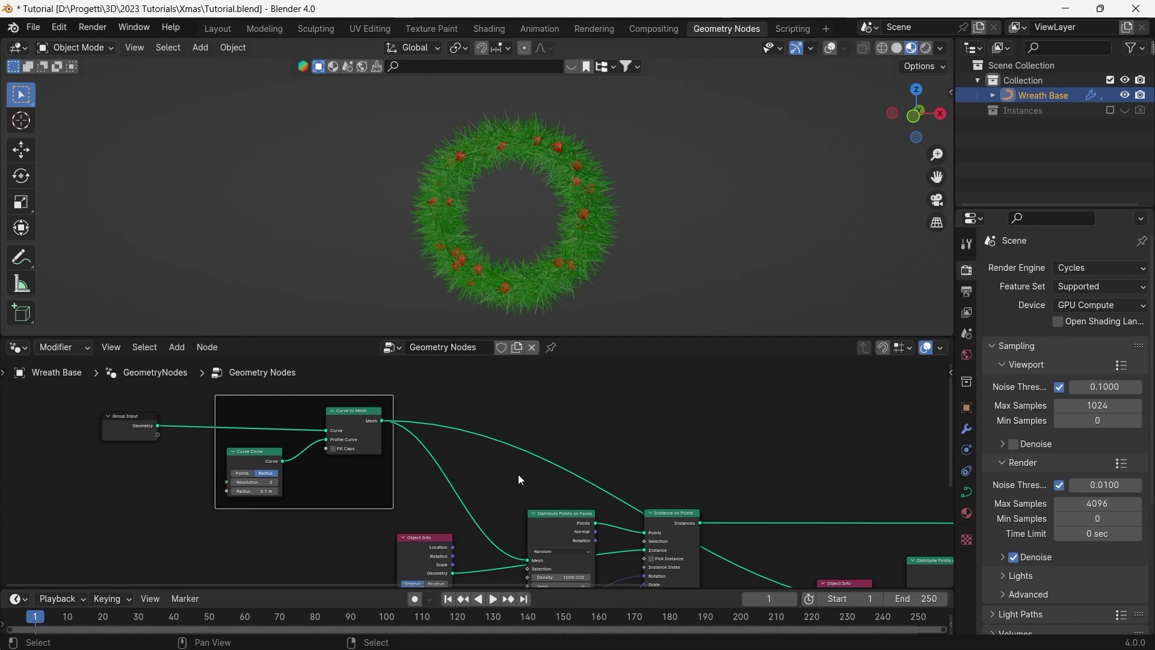
Add another frame and place the needle's Object Info, Distribute Points on Faces, Instance on Points, Random Value and Value nodes inside it
{"action": "middle_click_drag", "start_coordinate": [524, 486], "coordinate": [431, 411]}
{"action": "scroll", "coordinate": [487, 473], "scroll_direction": "down", "scroll_amount": 4}
{"action": "left_click_drag", "start_coordinate": [376, 465], "coordinate": [392, 459]}
{"action": "middle_click_drag", "start_coordinate": [547, 505], "coordinate": [559, 446]}
{"action": "left_click", "coordinate": [325, 480]}
{"action": "key", "text": "F3"}
{"action": "type", "text": "f"}
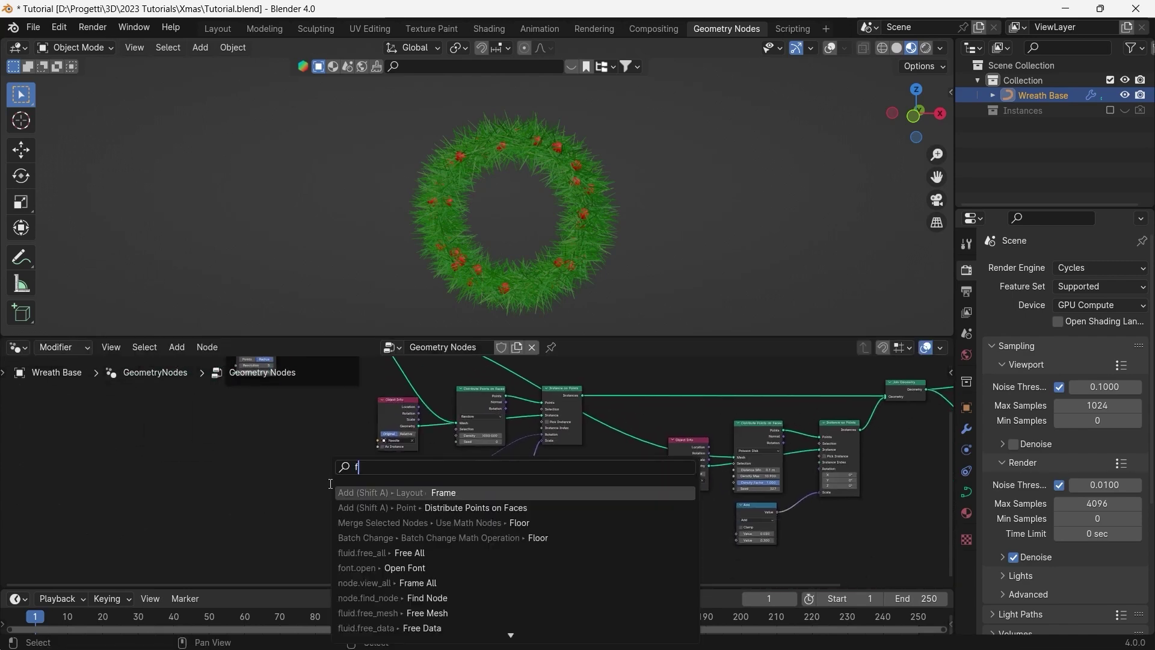
{"action": "type", "text": "rame"}
{"action": "key", "text": "Return"}
{"action": "left_click", "coordinate": [313, 479]}
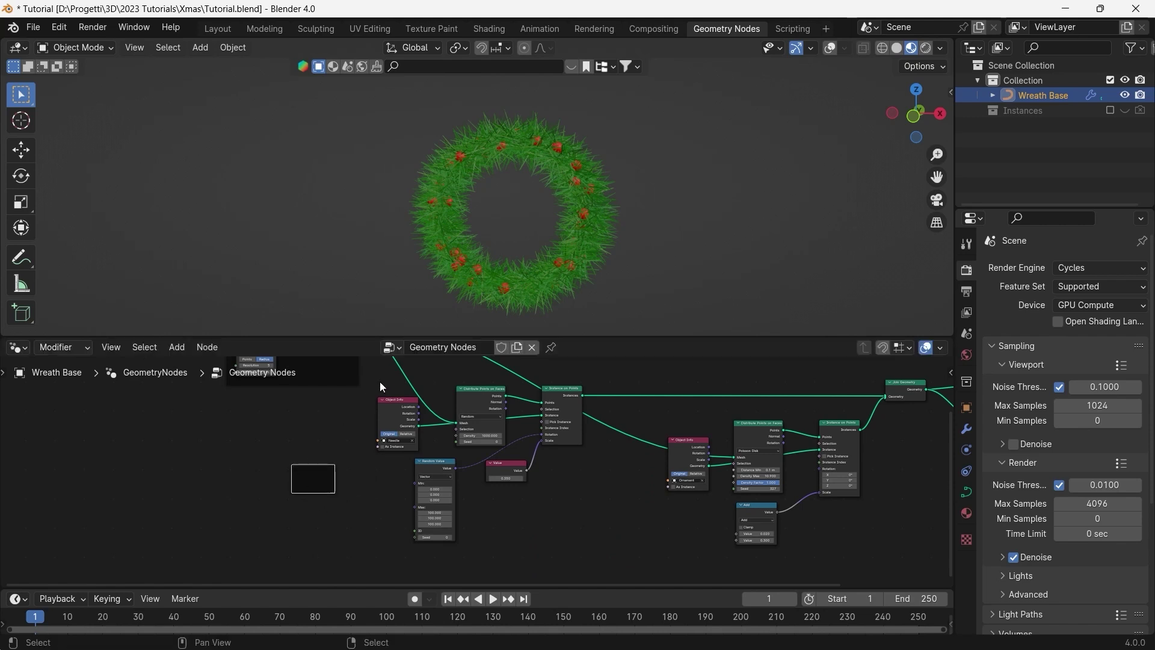
{"action": "left_click_drag", "start_coordinate": [383, 387], "coordinate": [571, 507]}
{"action": "left_click_drag", "start_coordinate": [568, 414], "coordinate": [546, 390]}
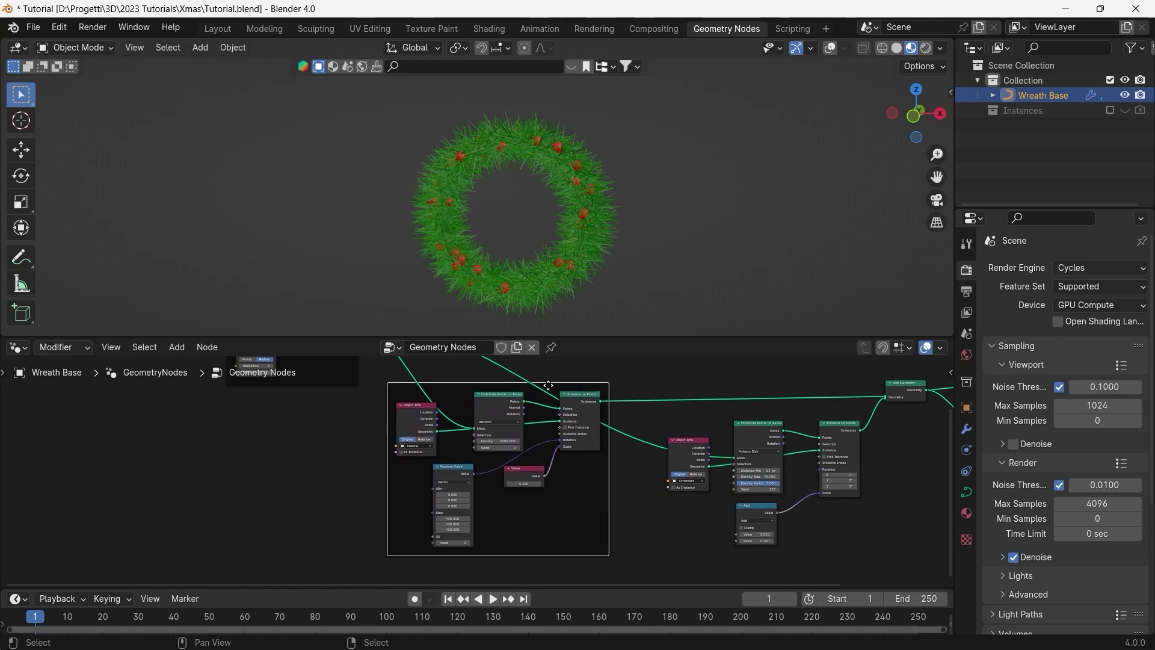
Frame the ornament nodes and position that frame beside the needle frame
{"action": "middle_click_drag", "start_coordinate": [546, 389], "coordinate": [461, 437]}
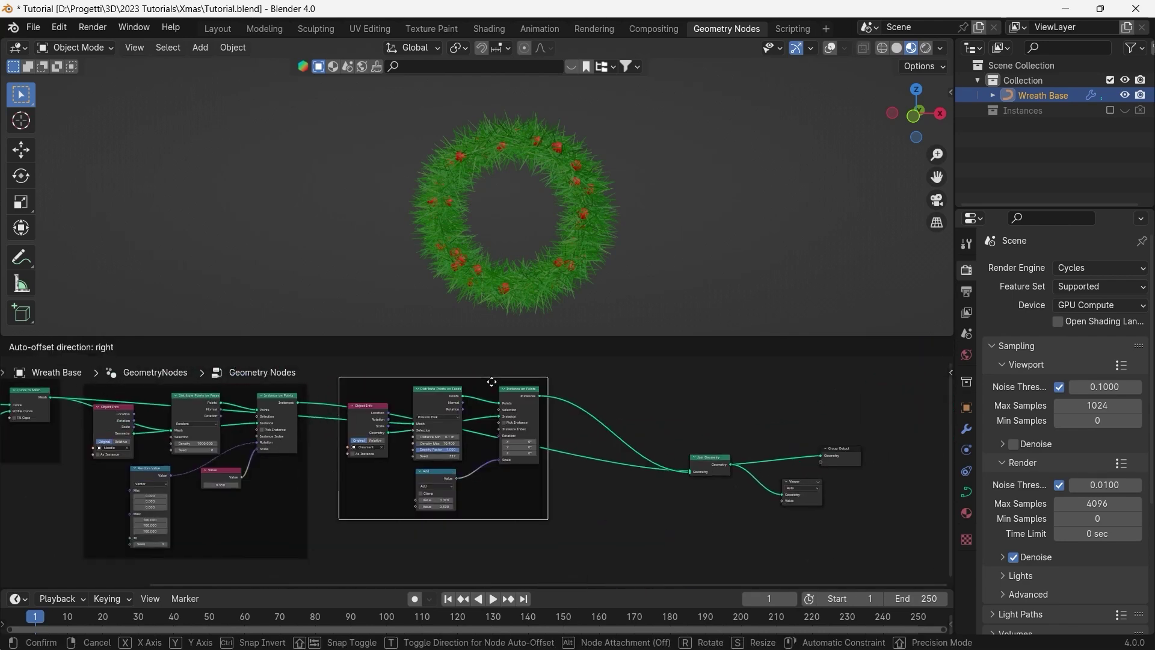
{"action": "left_click_drag", "start_coordinate": [492, 382], "coordinate": [489, 394]}
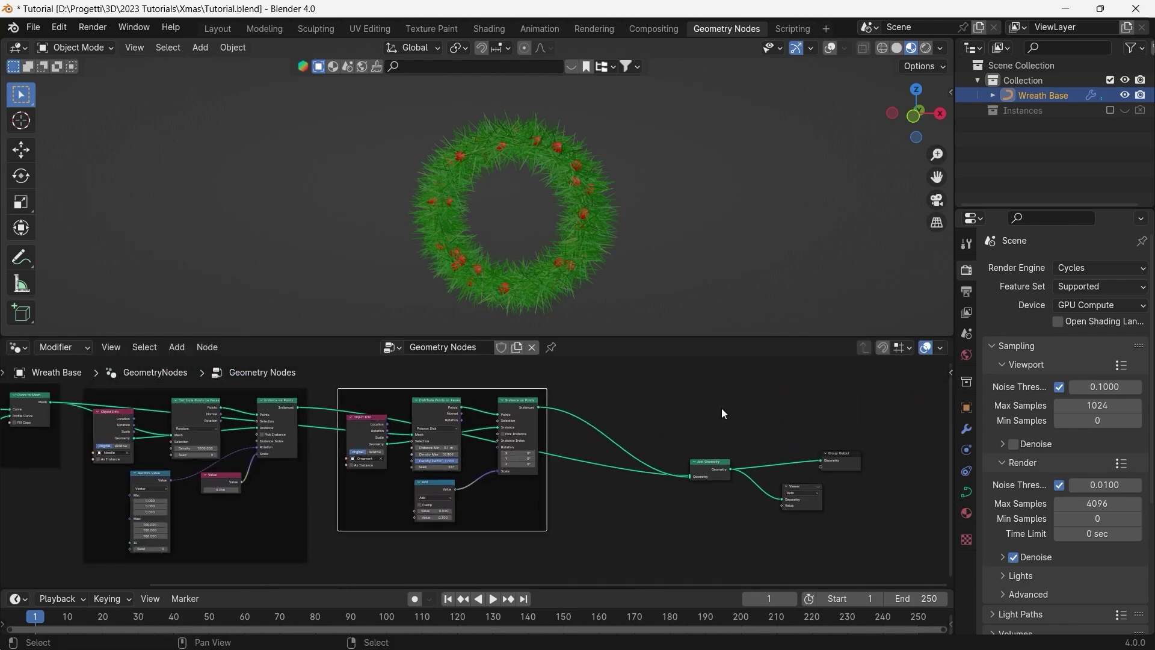
Move the Join Geometry, Group Output and Viewer nodes closer to the ornament frame and delete the Viewer node
{"action": "left_click_drag", "start_coordinate": [721, 408], "coordinate": [878, 550]}
{"action": "left_click_drag", "start_coordinate": [707, 469], "coordinate": [624, 424]}
{"action": "left_click", "coordinate": [686, 466]}
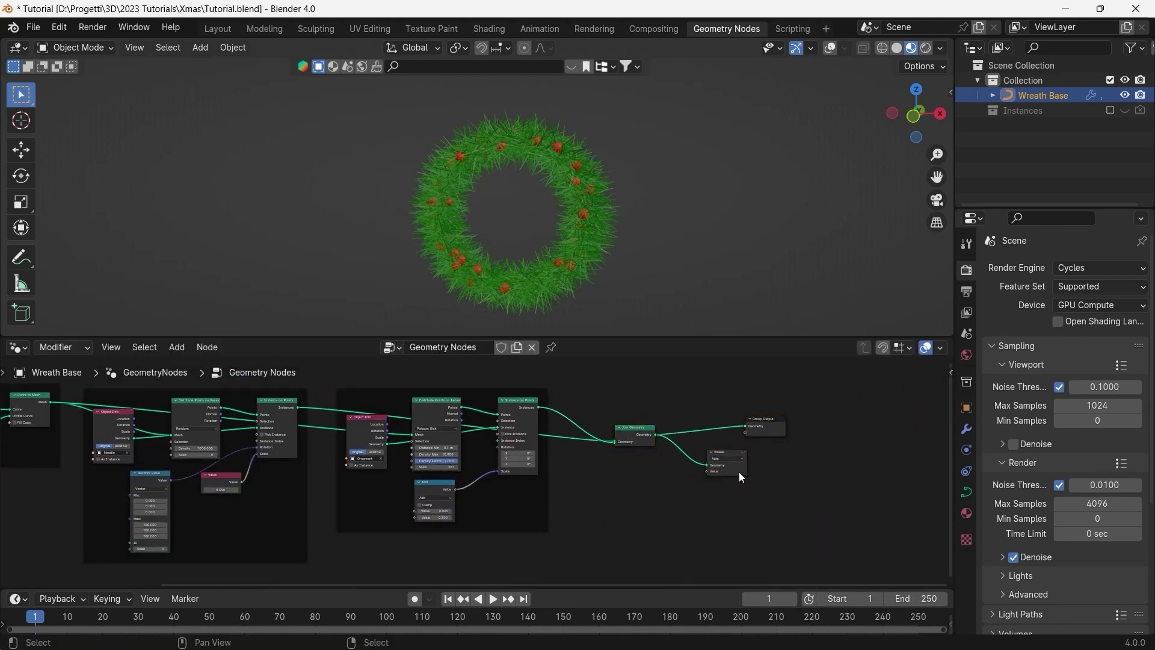
{"action": "left_click", "coordinate": [736, 472]}
{"action": "key", "text": "x"}
Move Group Input farther from the curve frame and expose the Curve Circle's Resolution and Radius as group inputs
{"action": "middle_click_drag", "start_coordinate": [341, 464], "coordinate": [383, 456]}
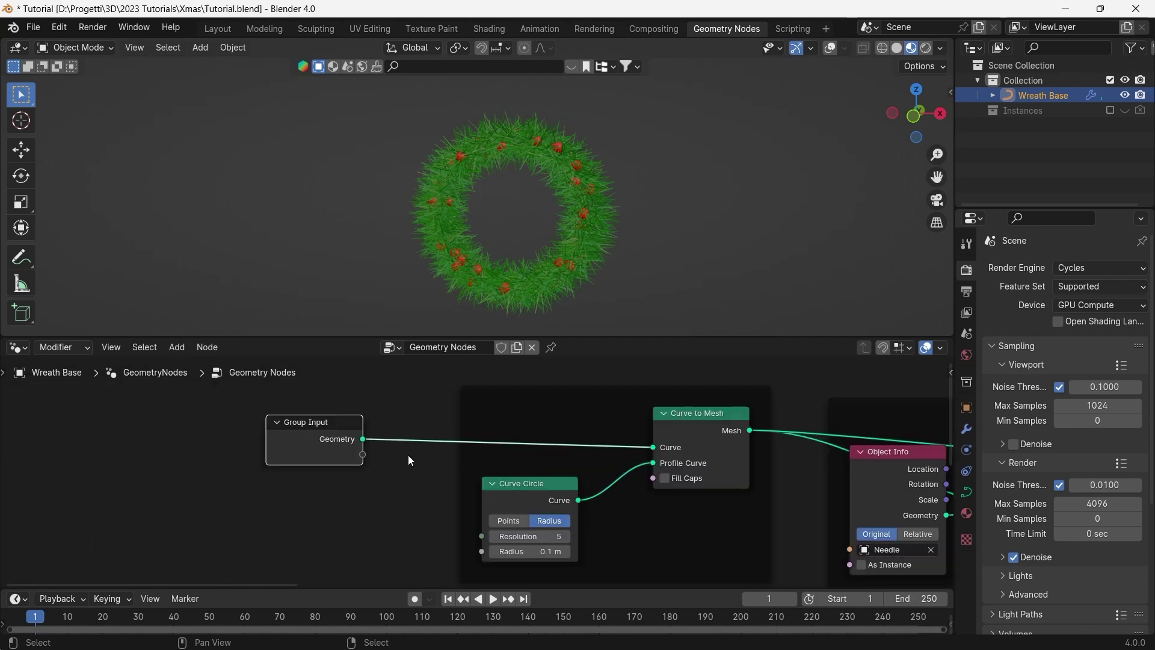
{"action": "left_click_drag", "start_coordinate": [325, 445], "coordinate": [279, 451]}
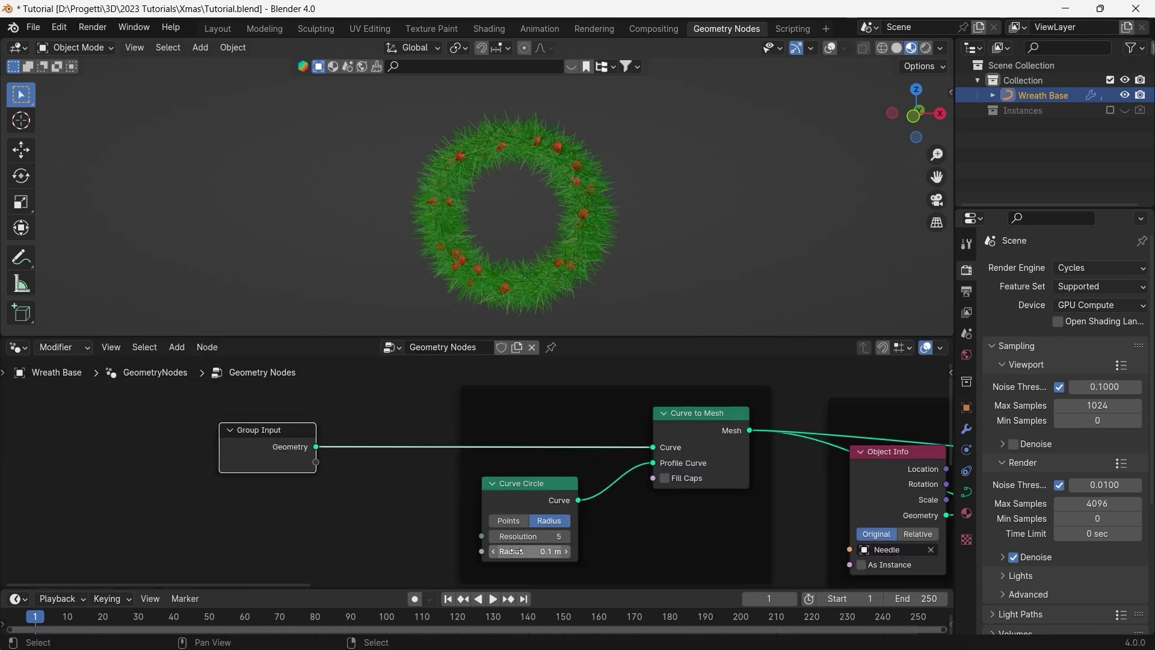
{"action": "left_click_drag", "start_coordinate": [481, 536], "coordinate": [315, 462]}
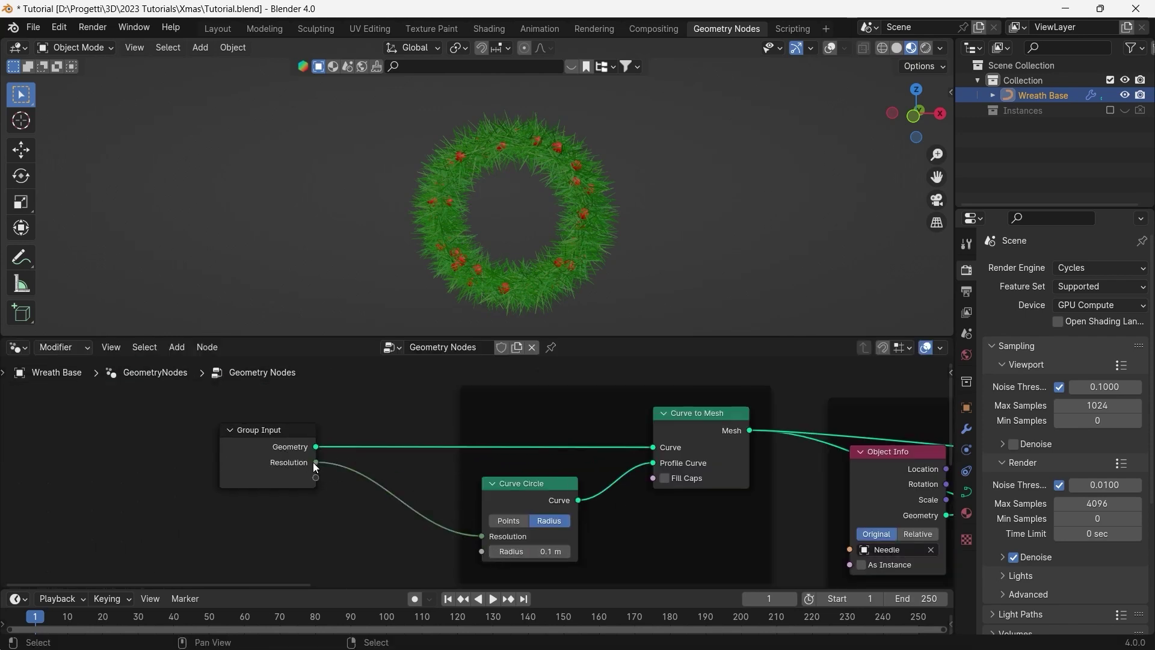
{"action": "left_click_drag", "start_coordinate": [482, 552], "coordinate": [317, 477]}
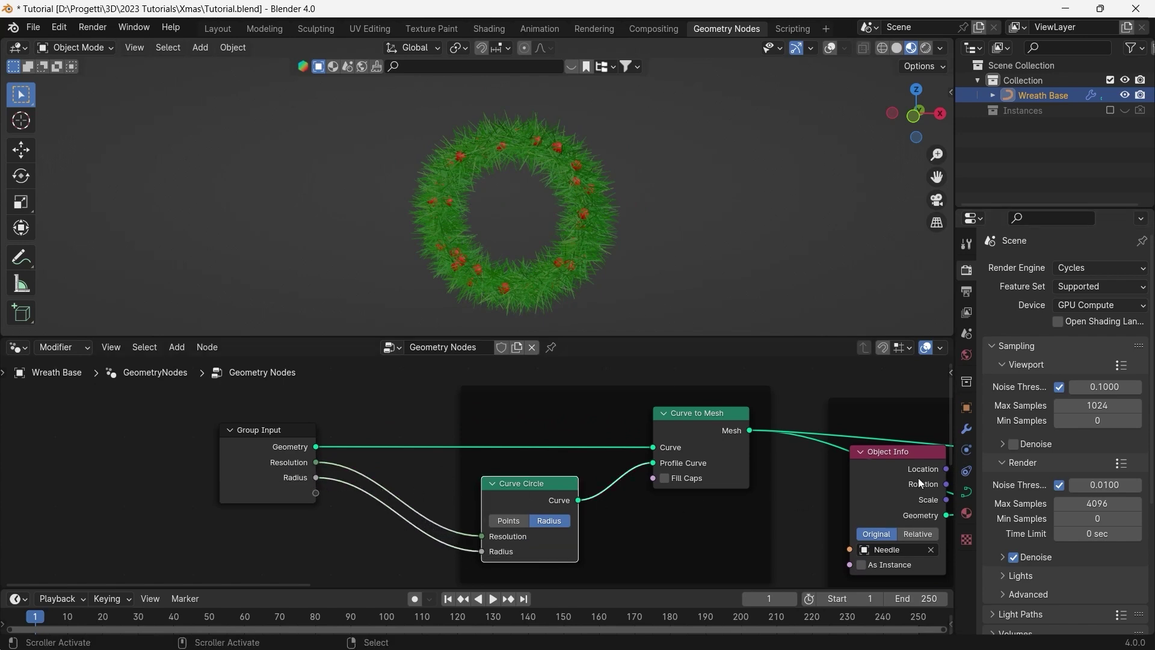
Rename the Resolution group input to Sub Surf in the node group's interface
{"action": "key", "text": "n"}
{"action": "left_click", "coordinate": [845, 409]}
{"action": "left_click", "coordinate": [845, 426]}
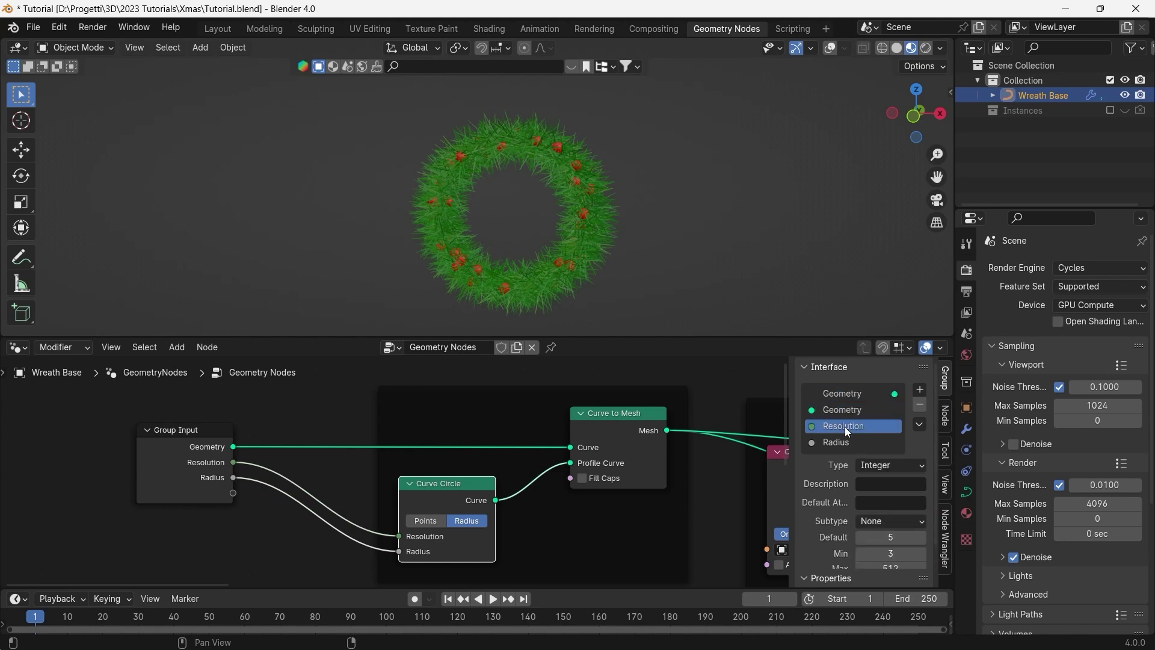
{"action": "double_click", "coordinate": [846, 426]}
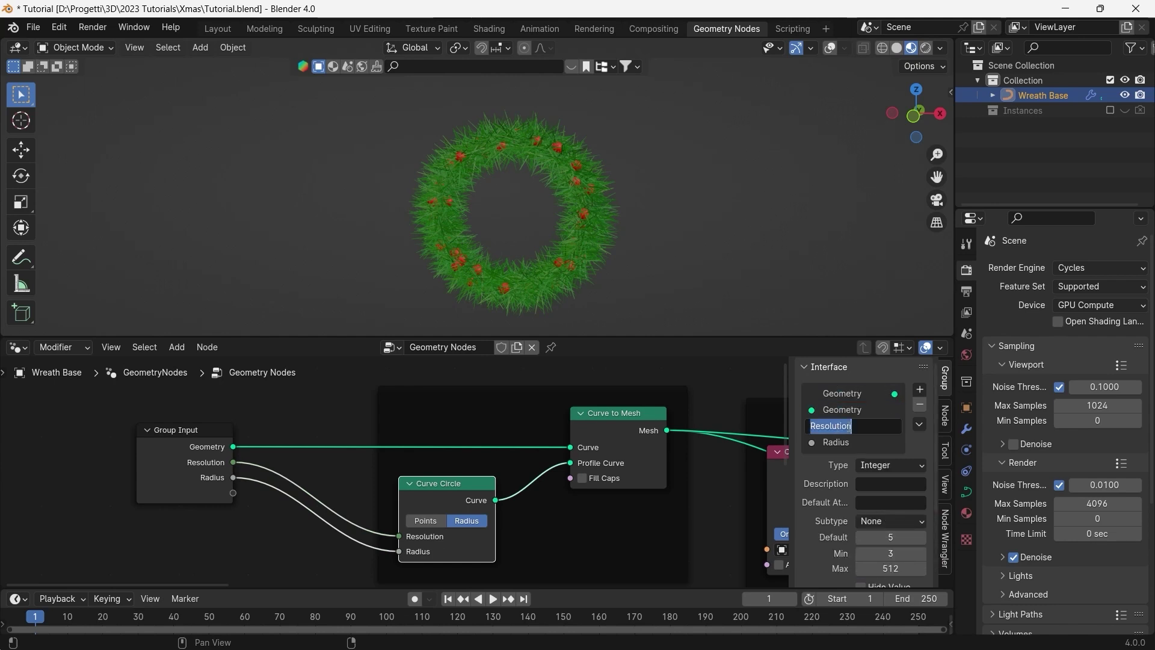
{"action": "type", "text": "Sub Surf"}
{"action": "key", "text": "Return"}
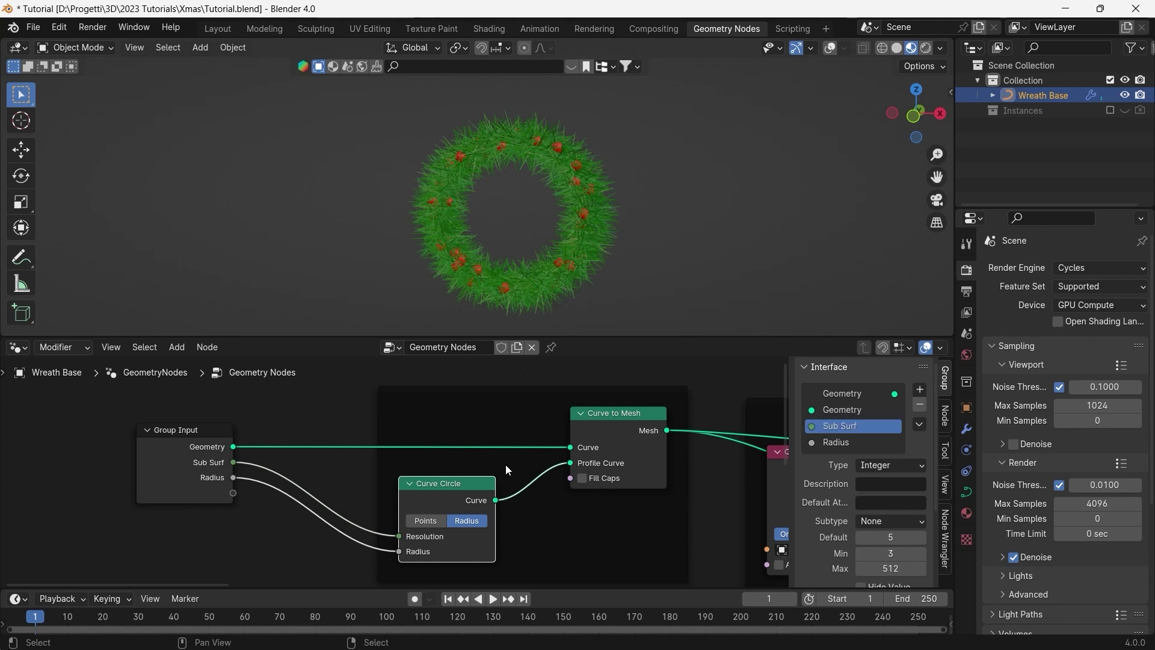
Rename the Radius group input to Thickness in the node group's interface
{"action": "double_click", "coordinate": [857, 442]}
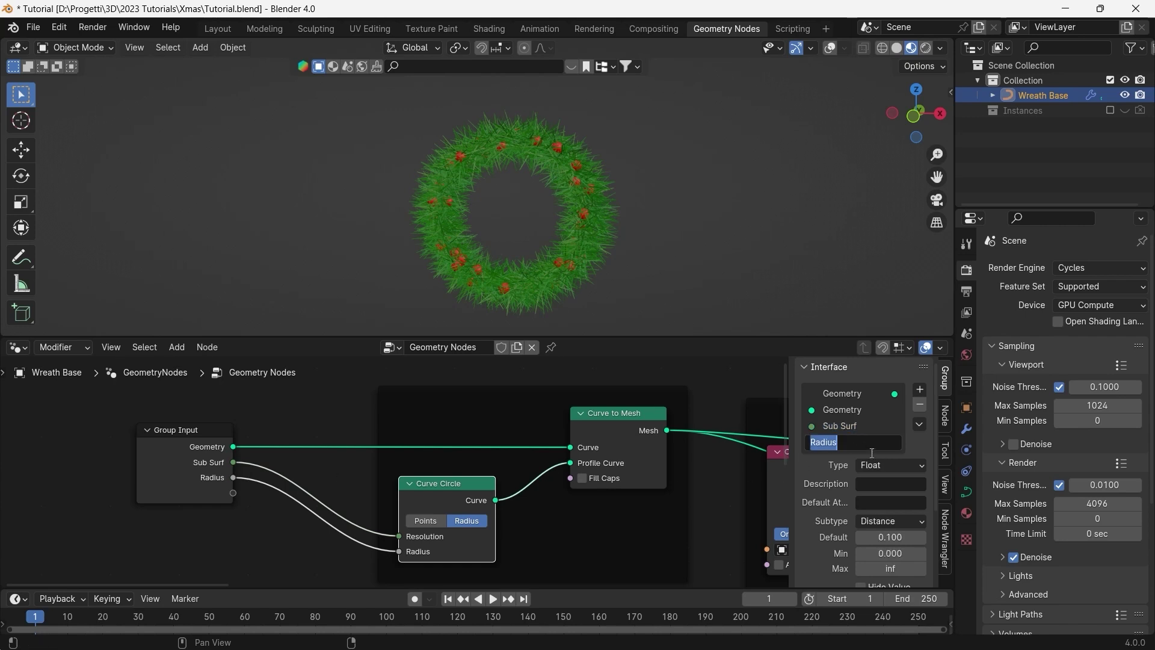
{"action": "type", "text": "Thickness"}
{"action": "key", "text": "Return"}
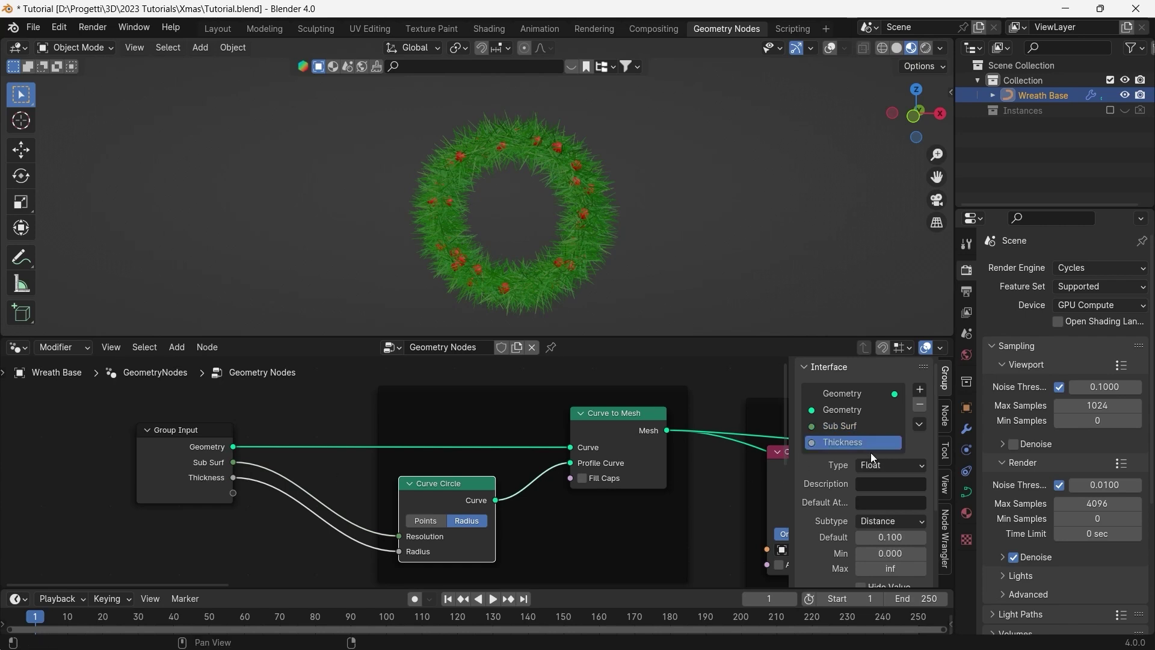
Set Thickness to about 0.09 m and Sub Surf to 3 in the wreath's Geometry Nodes modifier
{"action": "left_click", "coordinate": [966, 429]}
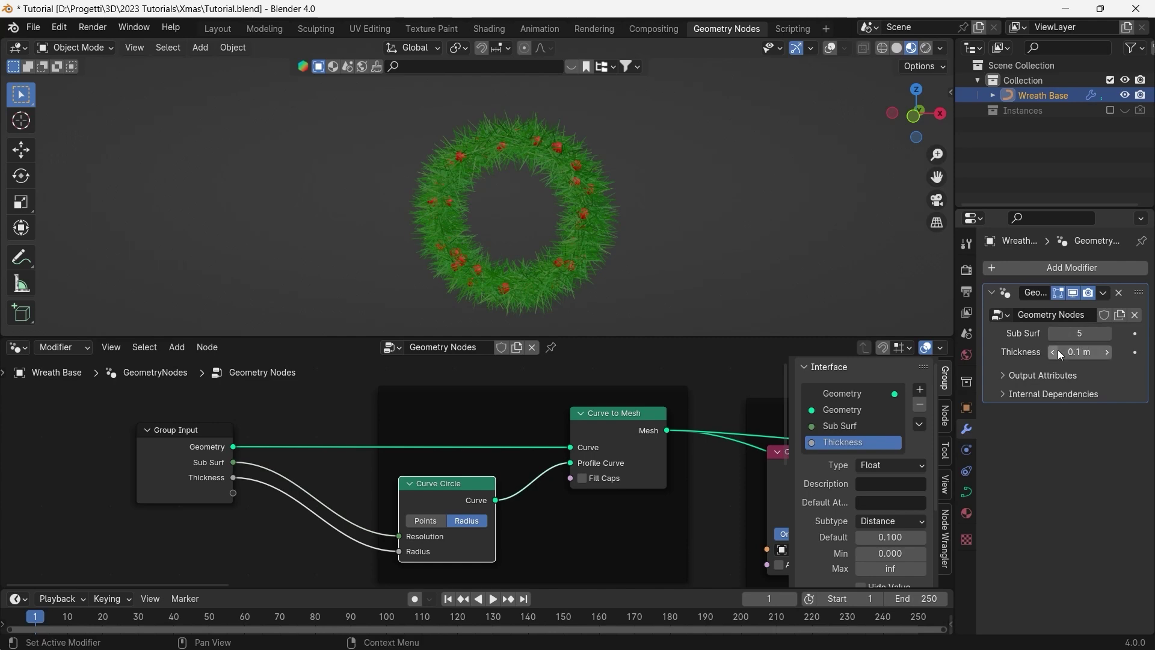
{"action": "left_click_drag", "start_coordinate": [1085, 353], "coordinate": [1086, 353]}
{"action": "key", "text": "ctrl+z"}
{"action": "key", "text": "ctrl+z"}
{"action": "key", "text": "ctrl+z"}
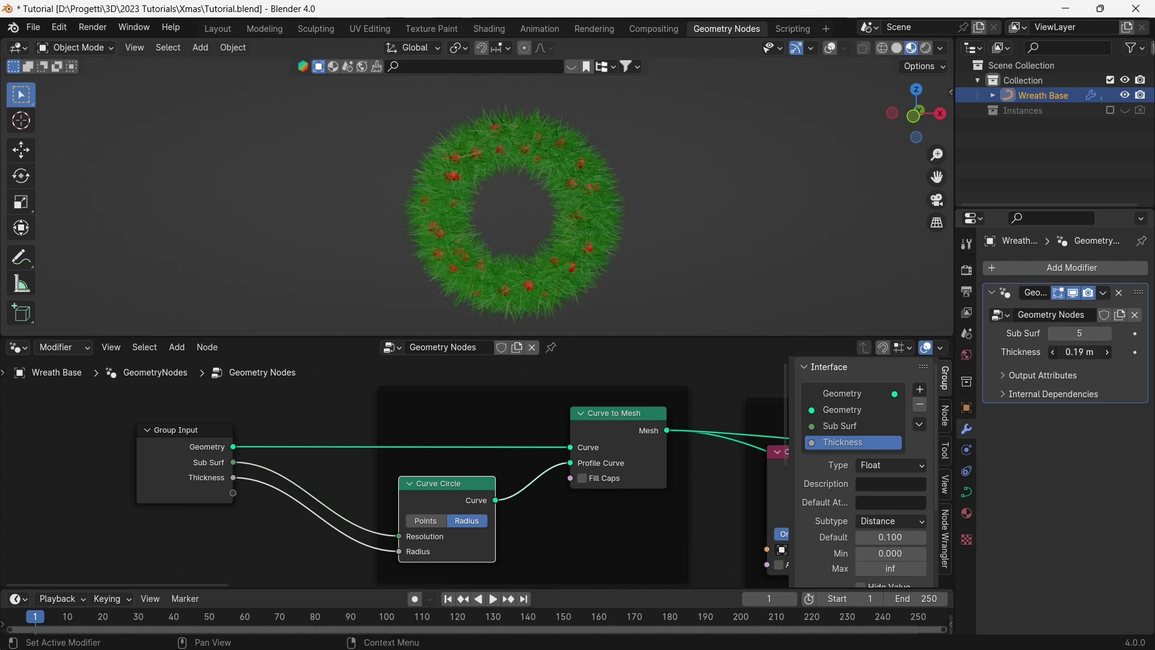
{"action": "key", "text": "ctrl+shift+z"}
{"action": "key", "text": "ctrl+shift+z"}
{"action": "key", "text": "ctrl+shift+z"}
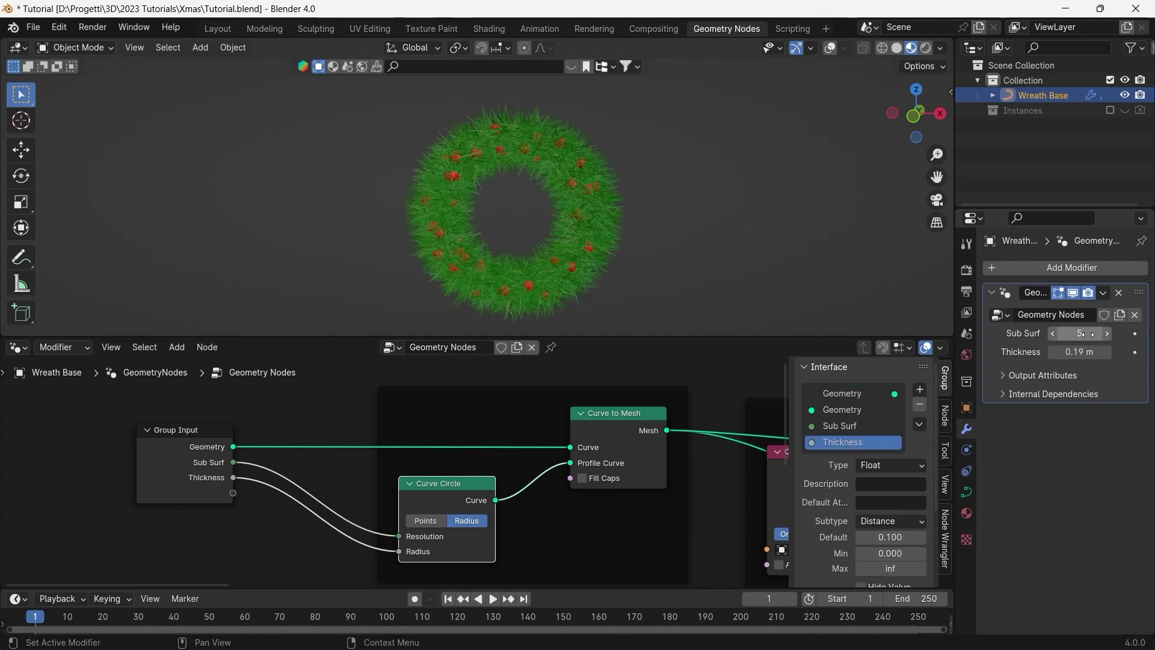
{"action": "mouse_move", "coordinate": [1080, 352]}
{"action": "left_mouse_down"}
{"action": "mouse_move", "coordinate": [1082, 334]}
{"action": "mouse_move", "coordinate": [1099, 334]}
{"action": "mouse_move", "coordinate": [1079, 334]}
{"action": "left_mouse_up"}
{"action": "middle_click_drag", "start_coordinate": [746, 460], "coordinate": [532, 455]}
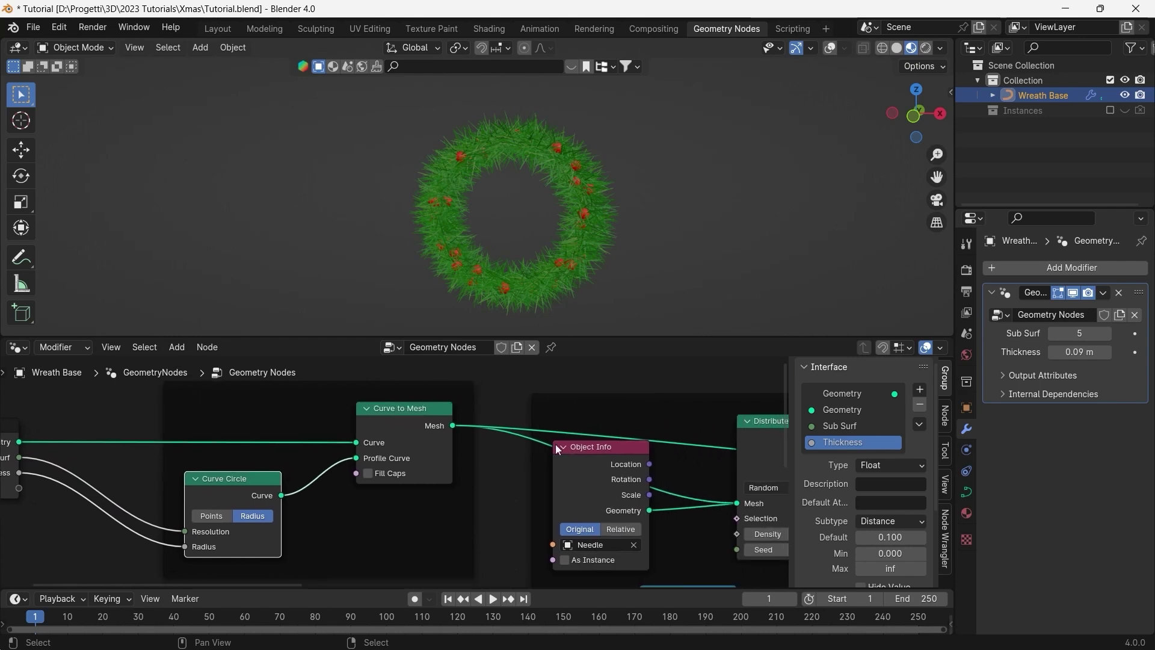
{"action": "type", "text": "3"}
{"action": "key", "text": "Return"}
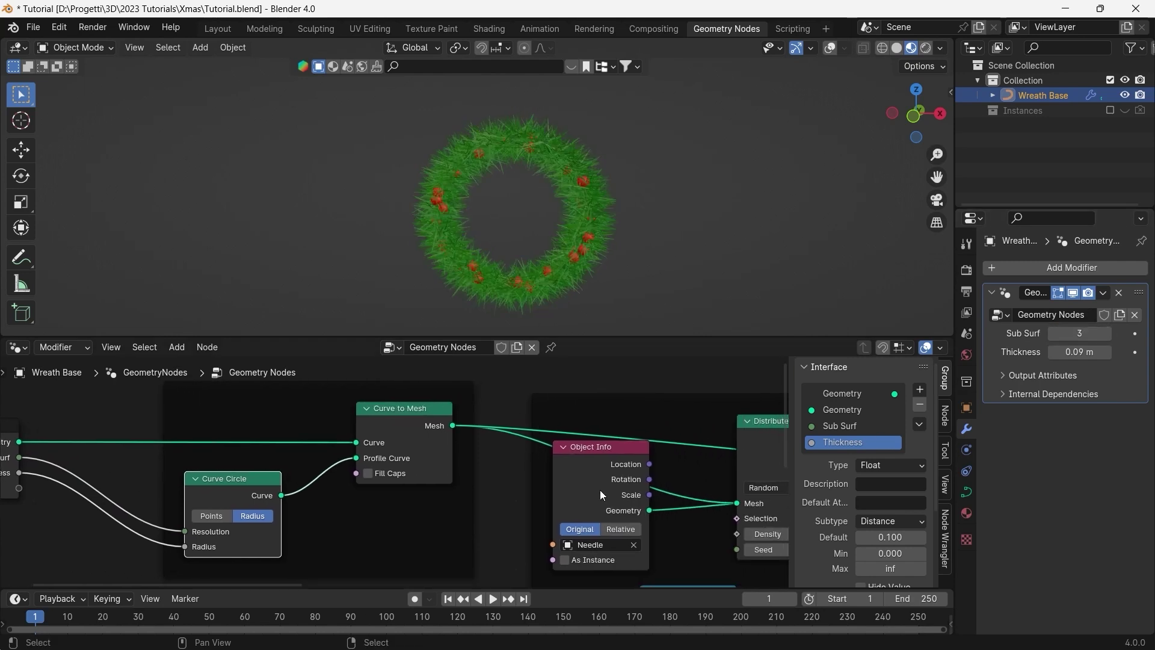
Delete the Value node that drives the needle instances' scale
{"action": "scroll", "coordinate": [630, 507], "scroll_direction": "down", "scroll_amount": 3}
{"action": "middle_click_drag", "start_coordinate": [637, 534], "coordinate": [603, 475]}
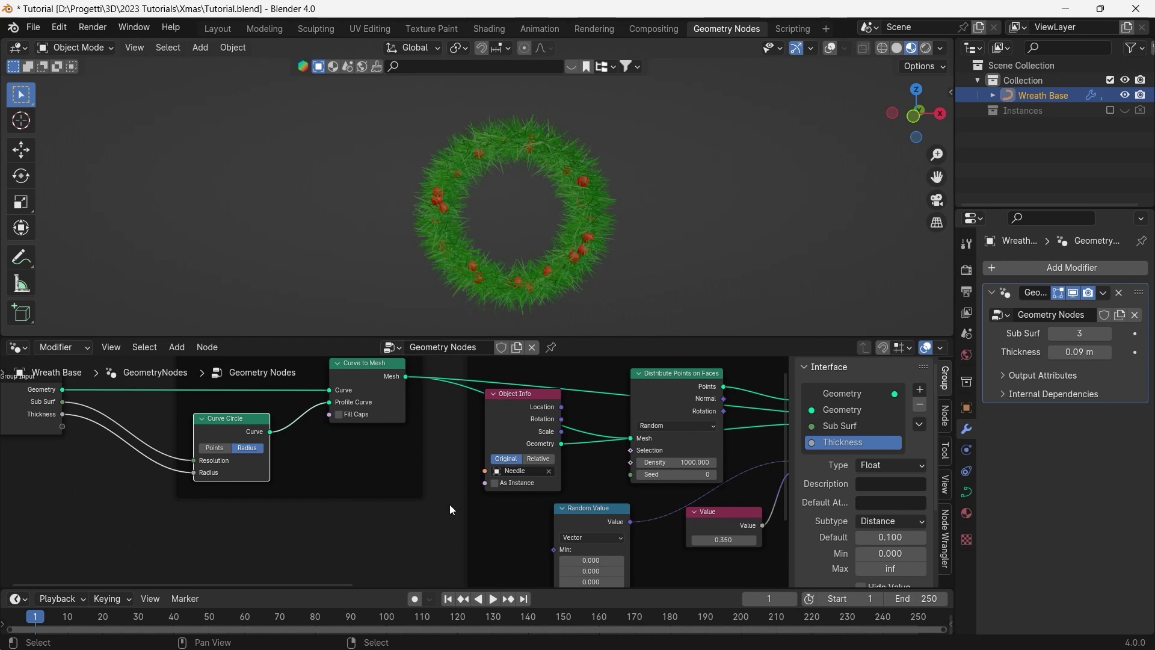
{"action": "middle_click_drag", "start_coordinate": [447, 511], "coordinate": [446, 450]}
{"action": "left_click", "coordinate": [689, 466]}
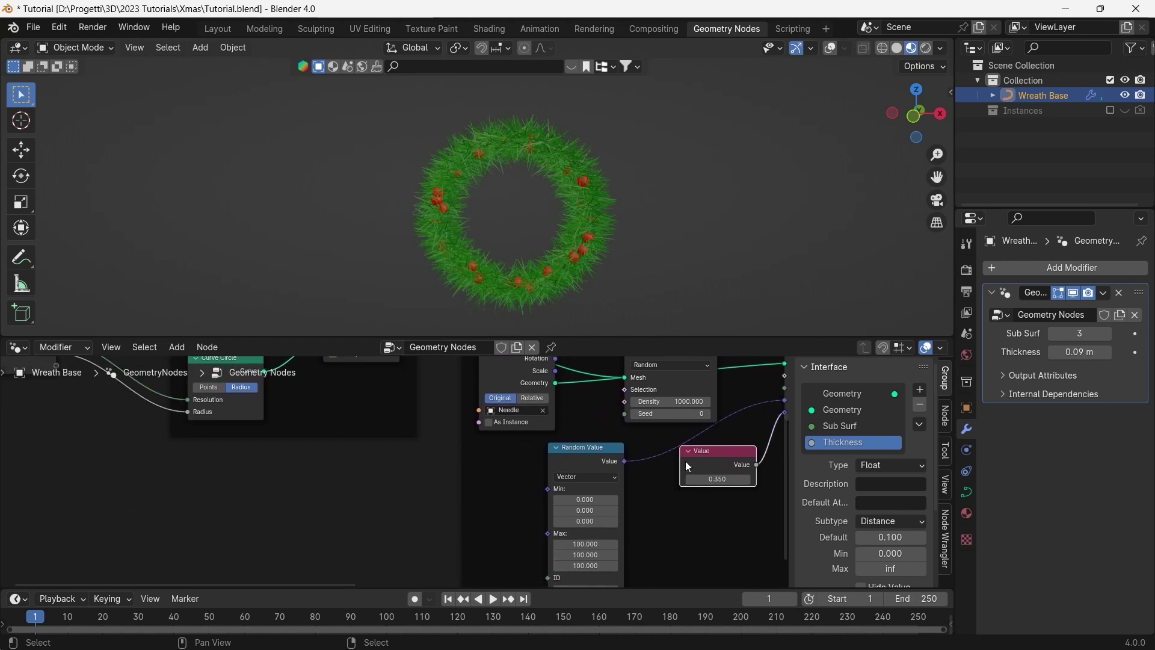
{"action": "middle_click_drag", "start_coordinate": [716, 457], "coordinate": [494, 486]}
{"action": "scroll", "coordinate": [509, 466], "scroll_direction": "up", "scroll_amount": 3}
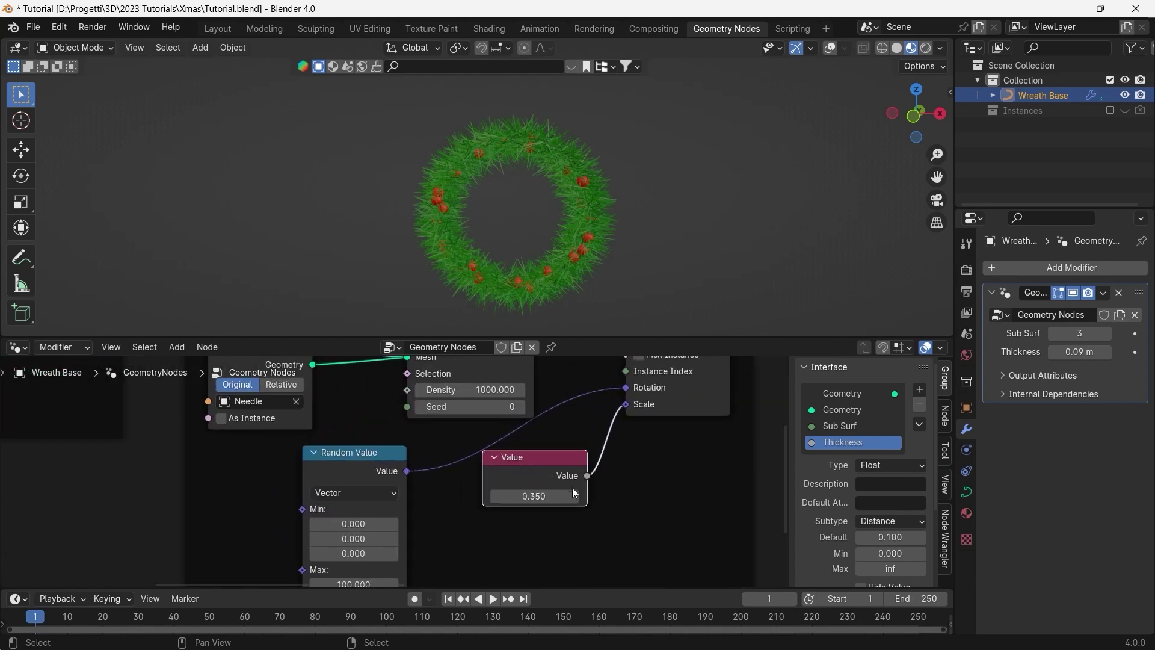
{"action": "key", "text": "x"}
Add a Math node set to Add, link it to the needle Instance on Points' Scale, and set its first value to -0.200
{"action": "key", "text": "F3"}
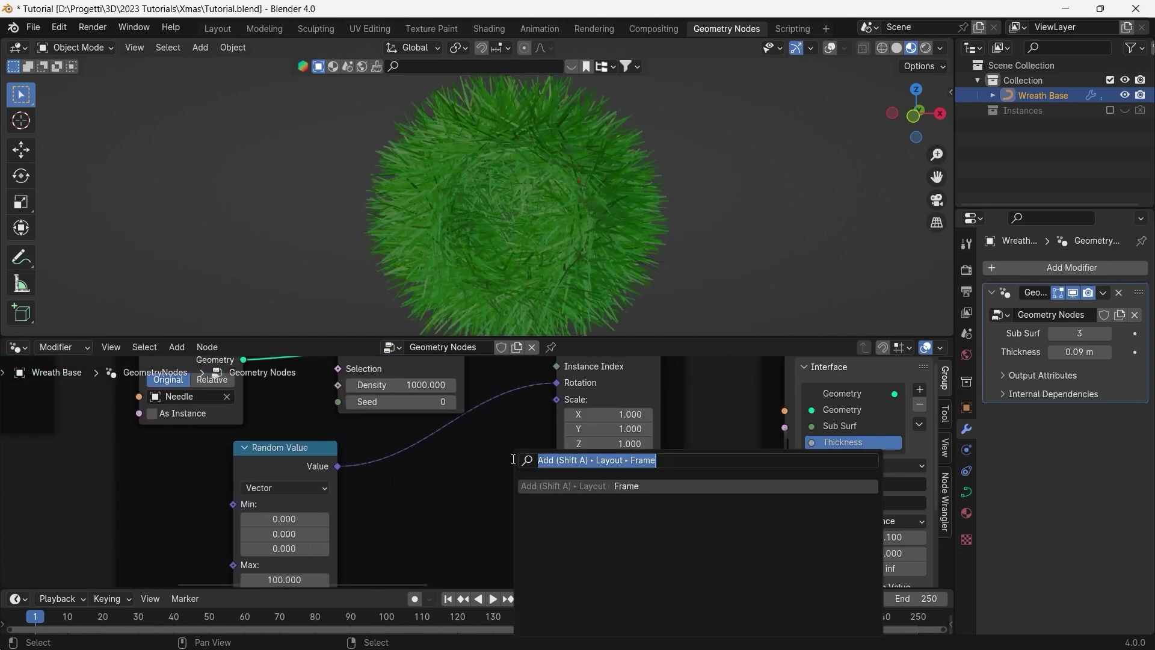
{"action": "type", "text": "math"}
{"action": "key", "text": "Return"}
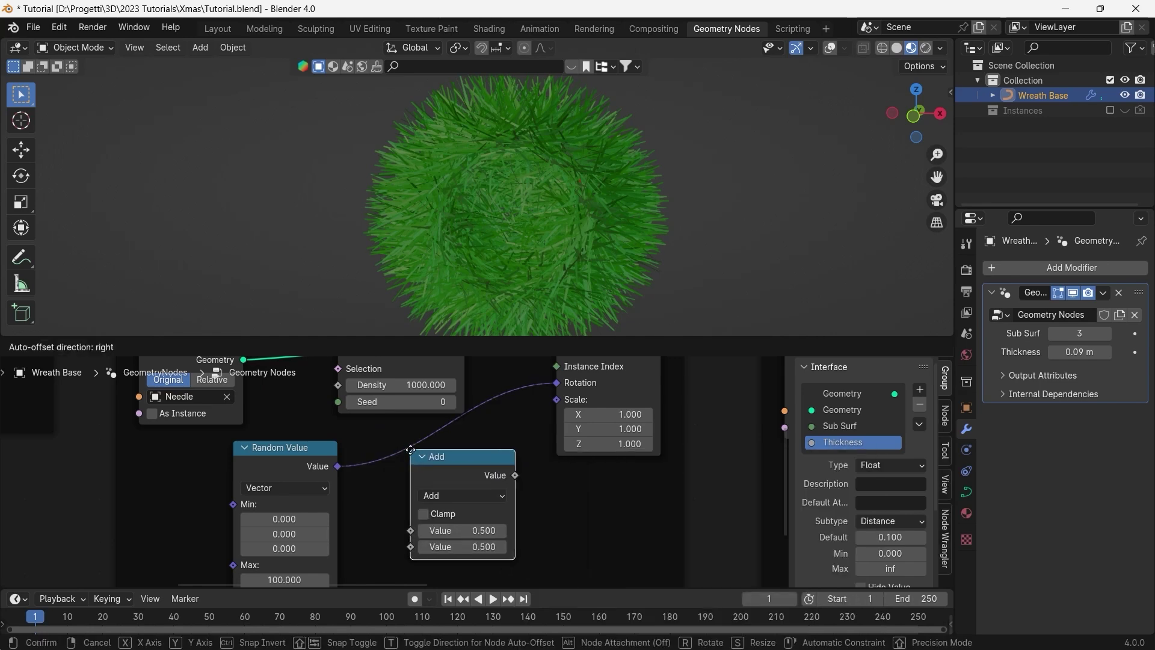
{"action": "left_click", "coordinate": [413, 467]}
{"action": "left_click_drag", "start_coordinate": [516, 493], "coordinate": [555, 405]}
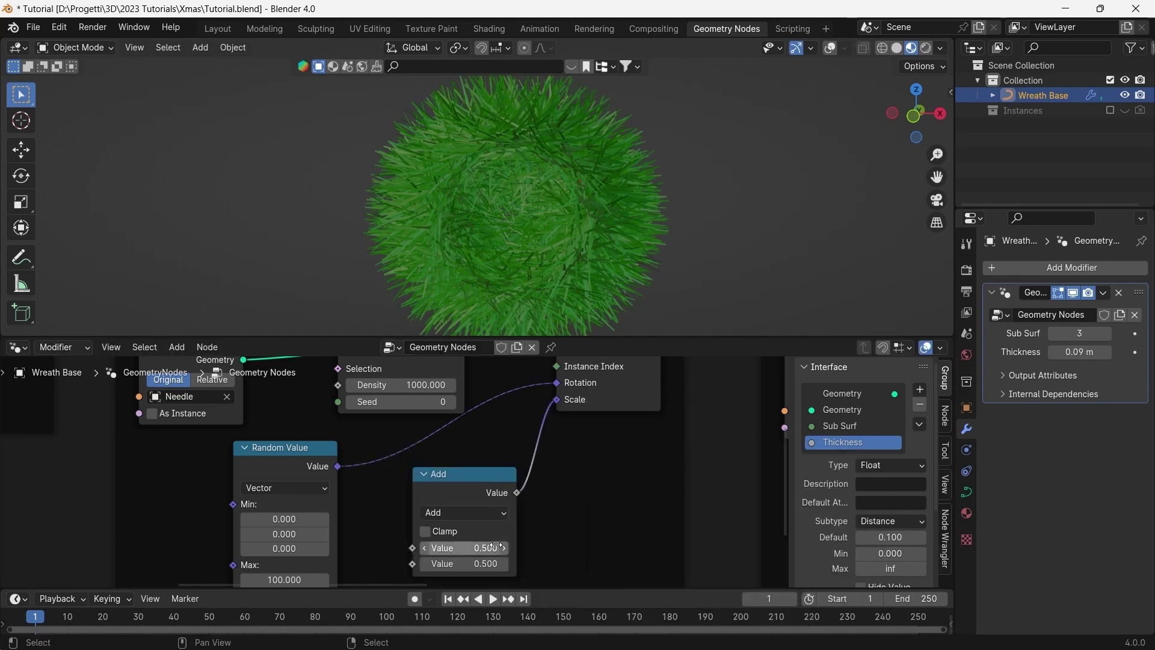
{"action": "mouse_move", "coordinate": [469, 547]}
{"action": "left_mouse_down"}
{"action": "mouse_move", "coordinate": [439, 547]}
{"action": "mouse_move", "coordinate": [485, 564]}
{"action": "left_mouse_up"}
Expose the needle Add node's first value as a group input named Needle Lenght and set it to about -0.172 in the modifier
{"action": "scroll", "coordinate": [481, 495], "scroll_direction": "down", "scroll_amount": 2}
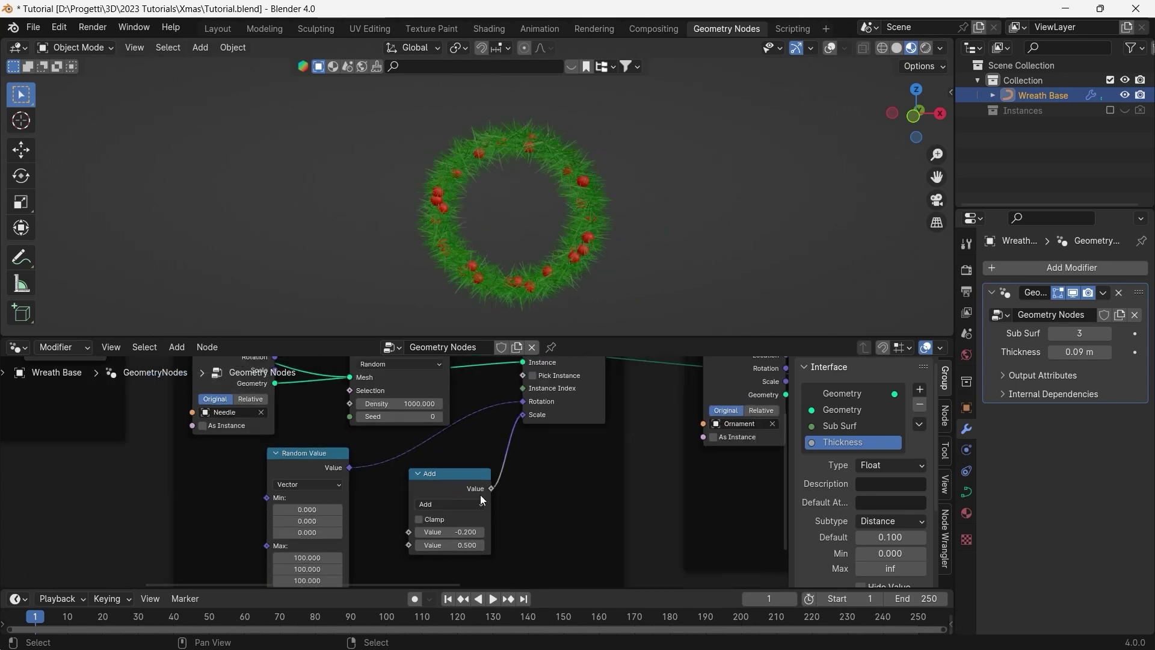
{"action": "middle_click_drag", "start_coordinate": [382, 454], "coordinate": [569, 458]}
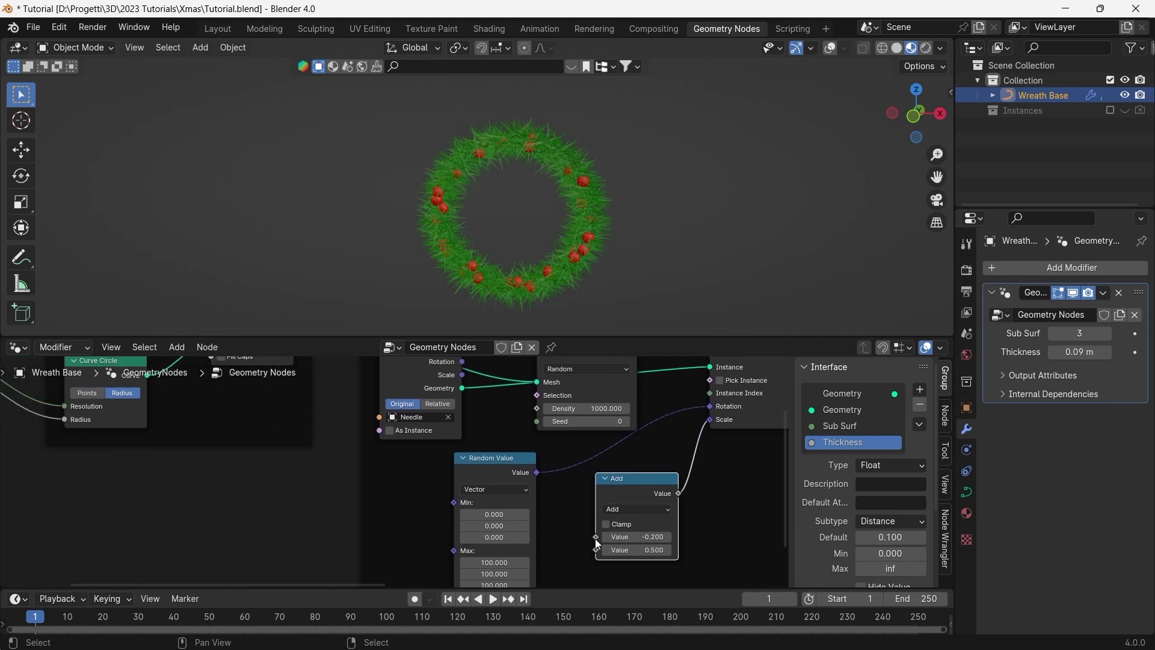
{"action": "left_click", "coordinate": [590, 535]}
{"action": "left_click_drag", "start_coordinate": [596, 537], "coordinate": [158, 464]}
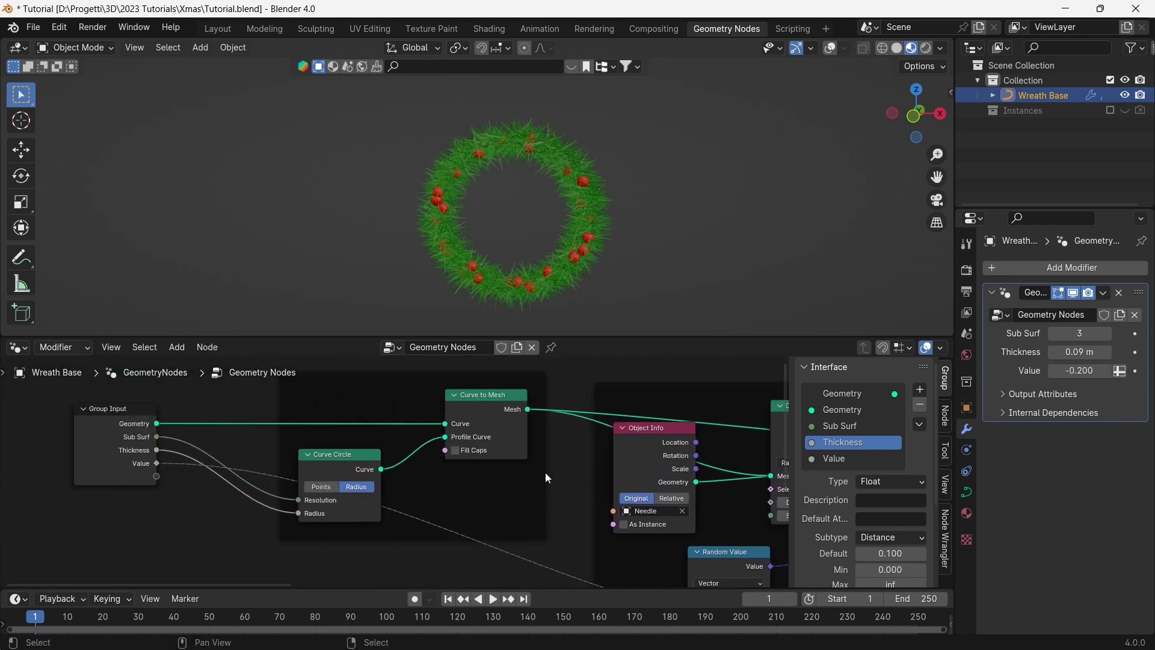
{"action": "double_click", "coordinate": [842, 459]}
{"action": "type", "text": "Needle"}
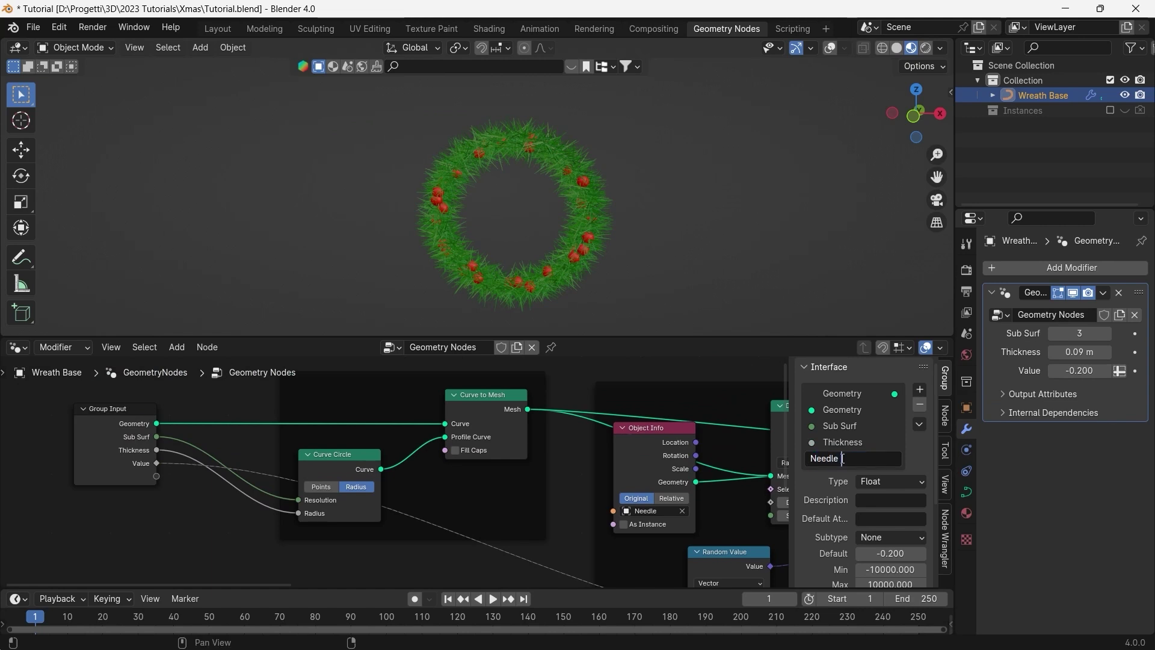
{"action": "type", "text": " Lenght"}
{"action": "key", "text": "Return"}
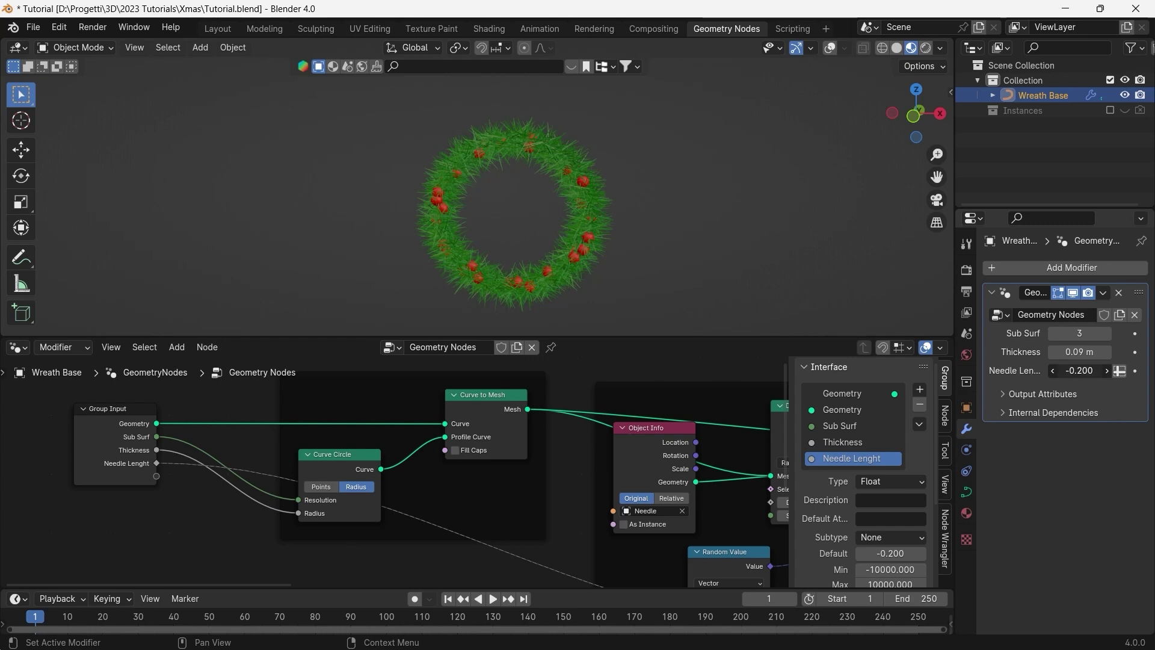
{"action": "mouse_move", "coordinate": [1079, 371]}
{"action": "left_mouse_down"}
{"action": "mouse_move", "coordinate": [1070, 371]}
{"action": "mouse_move", "coordinate": [1083, 370]}
{"action": "left_mouse_up"}
Expose Density Max of the ornament Distribute Points on Faces node as a group input named Ornament Number
{"action": "scroll", "coordinate": [776, 503], "scroll_direction": "down", "scroll_amount": 3}
{"action": "middle_click_drag", "start_coordinate": [776, 502], "coordinate": [537, 472]}
{"action": "middle_click_drag", "start_coordinate": [781, 479], "coordinate": [718, 463]}
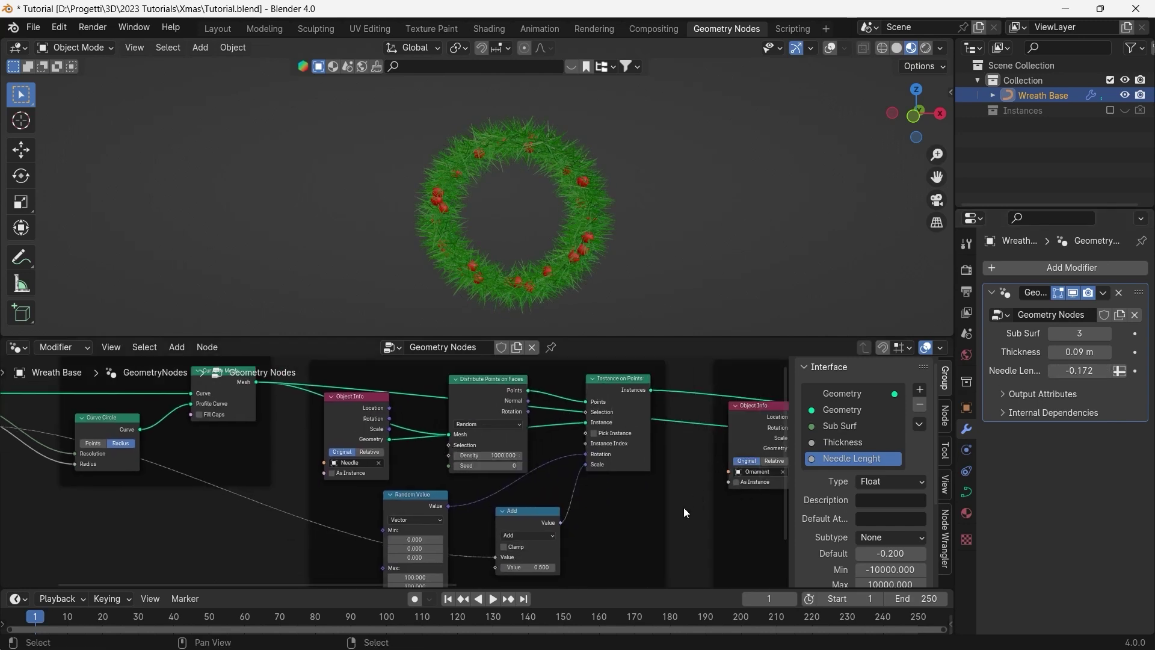
{"action": "middle_click_drag", "start_coordinate": [688, 519], "coordinate": [512, 493]}
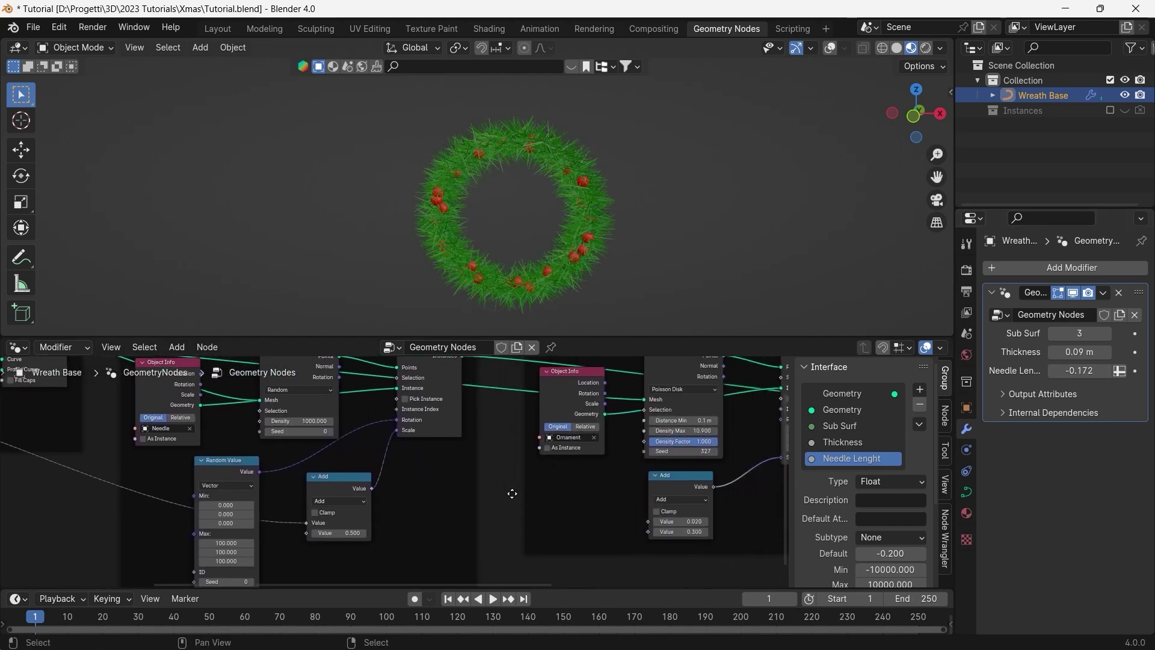
{"action": "middle_click_drag", "start_coordinate": [620, 427], "coordinate": [504, 484]}
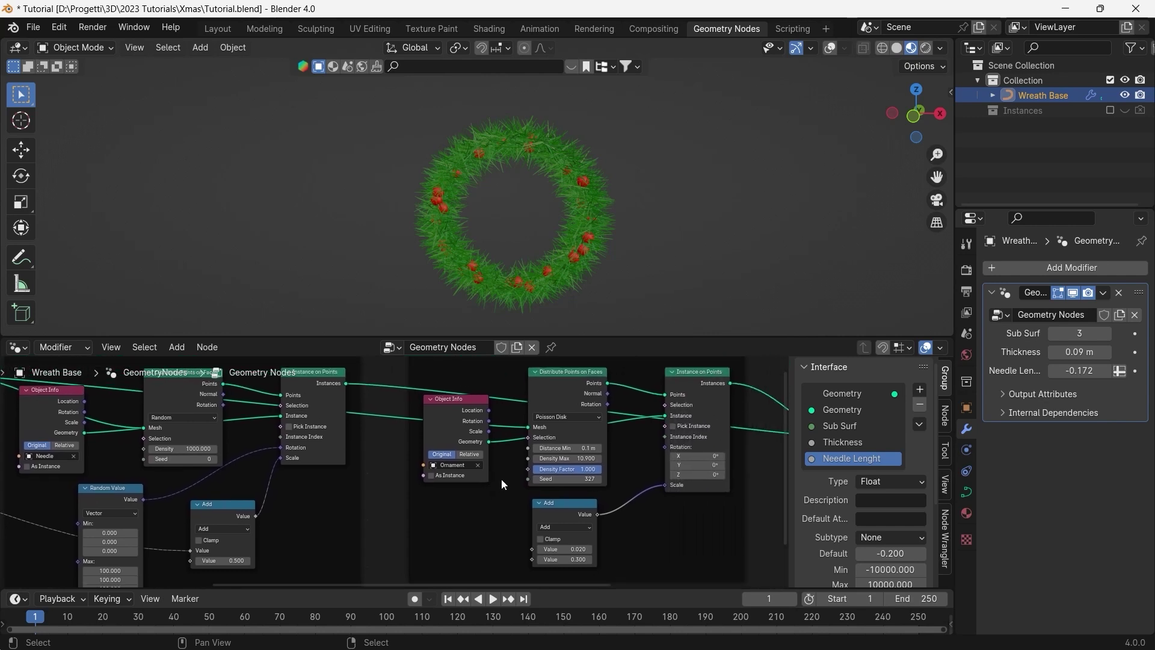
{"action": "left_click_drag", "start_coordinate": [528, 456], "coordinate": [162, 528]}
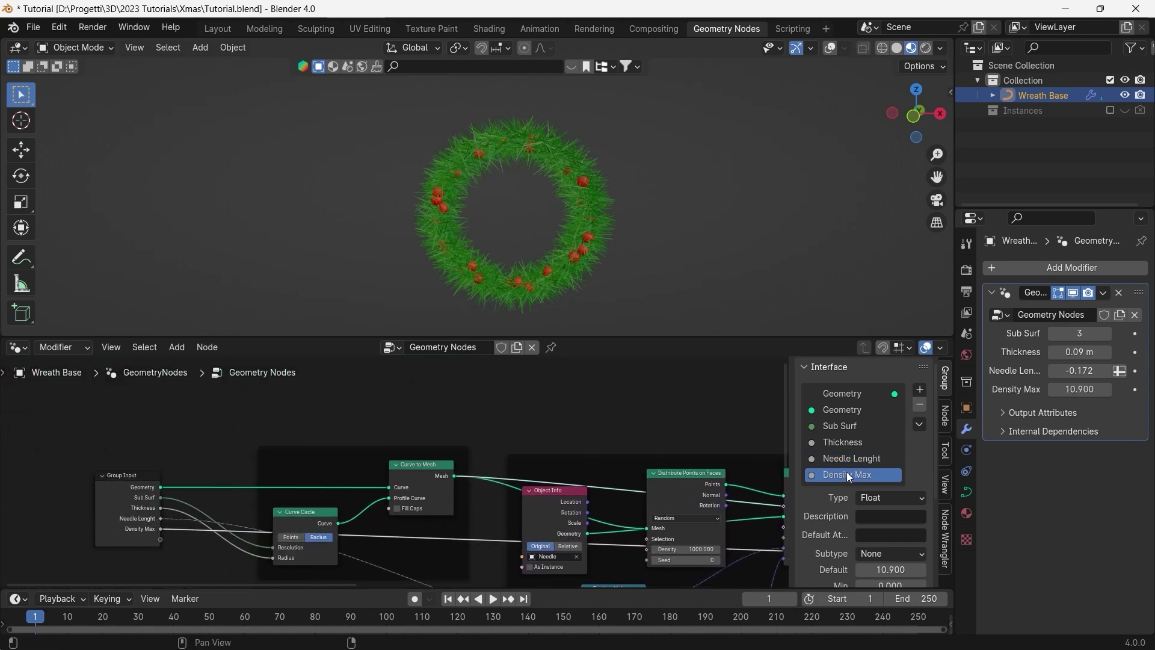
{"action": "double_click", "coordinate": [847, 471]}
{"action": "type", "text": "Ornament Number"}
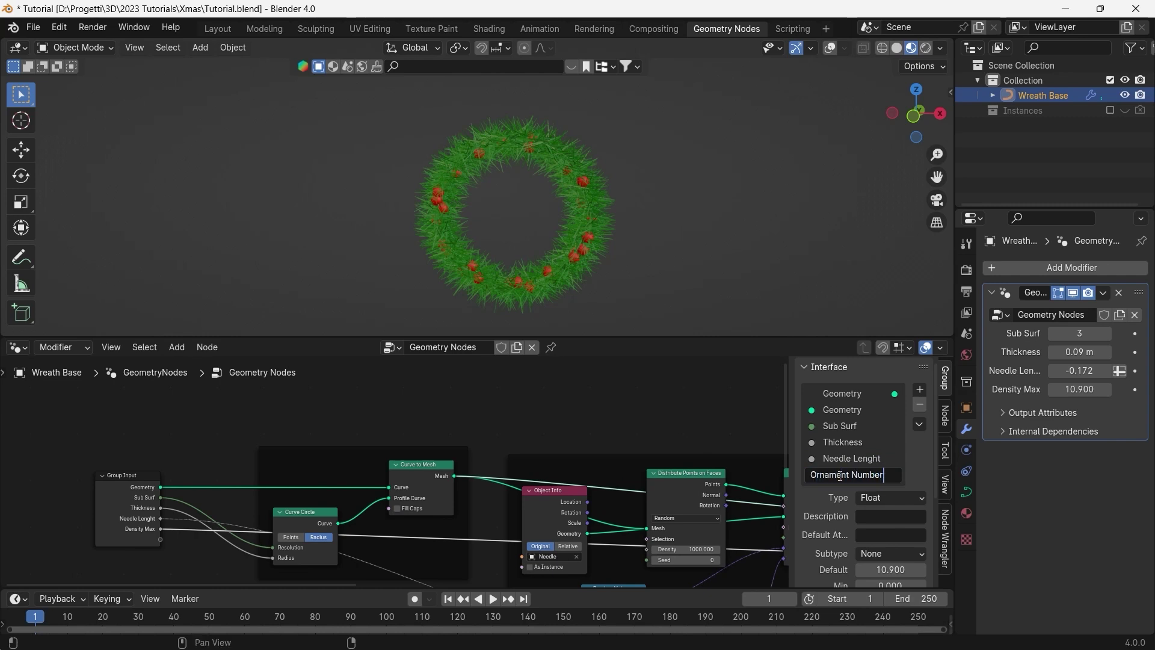
{"action": "key", "text": "Return"}
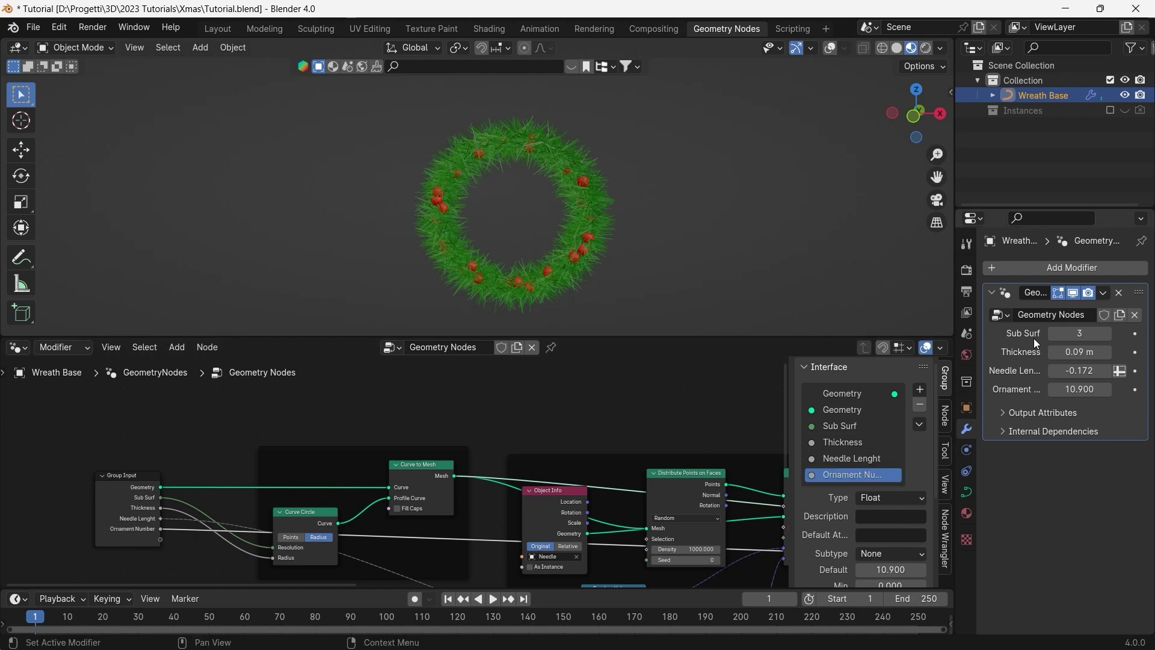
Set the Ornament Number to 45 in the wreath's modifier
{"action": "left_click", "coordinate": [1089, 389]}
{"action": "type", "text": "45"}
{"action": "key", "text": "Return"}
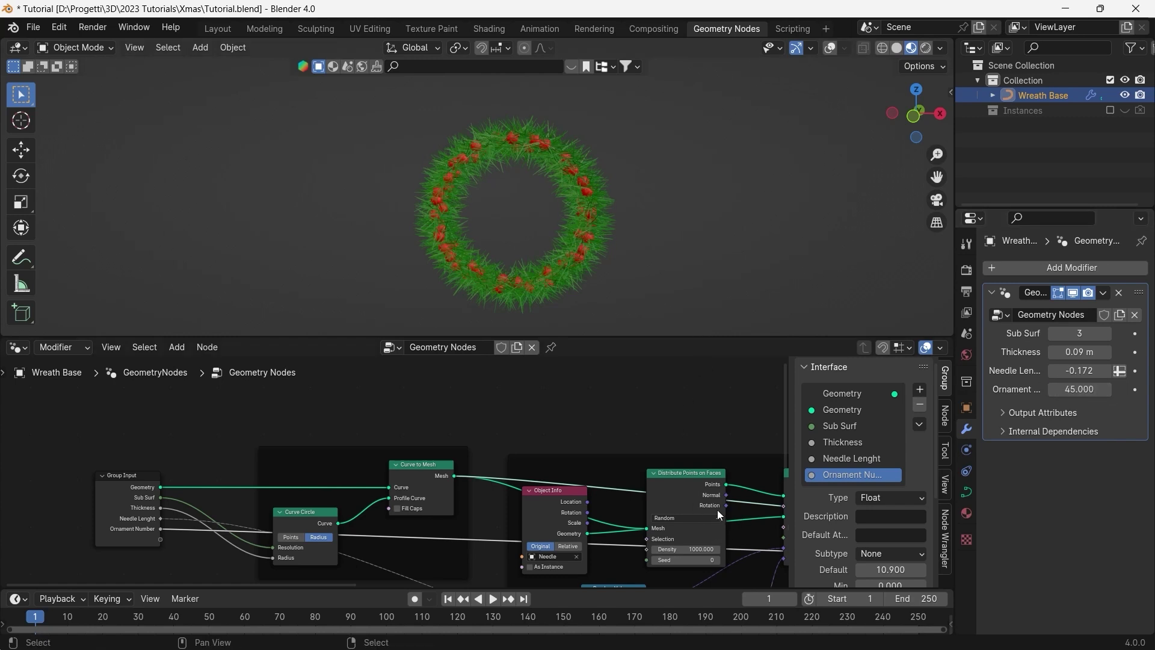
Expose the first value of the ornament Add node as a group input named Min Size
{"action": "mouse_move", "coordinate": [716, 510]}
{"action": "middle_mouse_down"}
{"action": "mouse_move", "coordinate": [506, 432]}
{"action": "mouse_move", "coordinate": [516, 462]}
{"action": "middle_mouse_up"}
{"action": "middle_click_drag", "start_coordinate": [685, 465], "coordinate": [562, 475]}
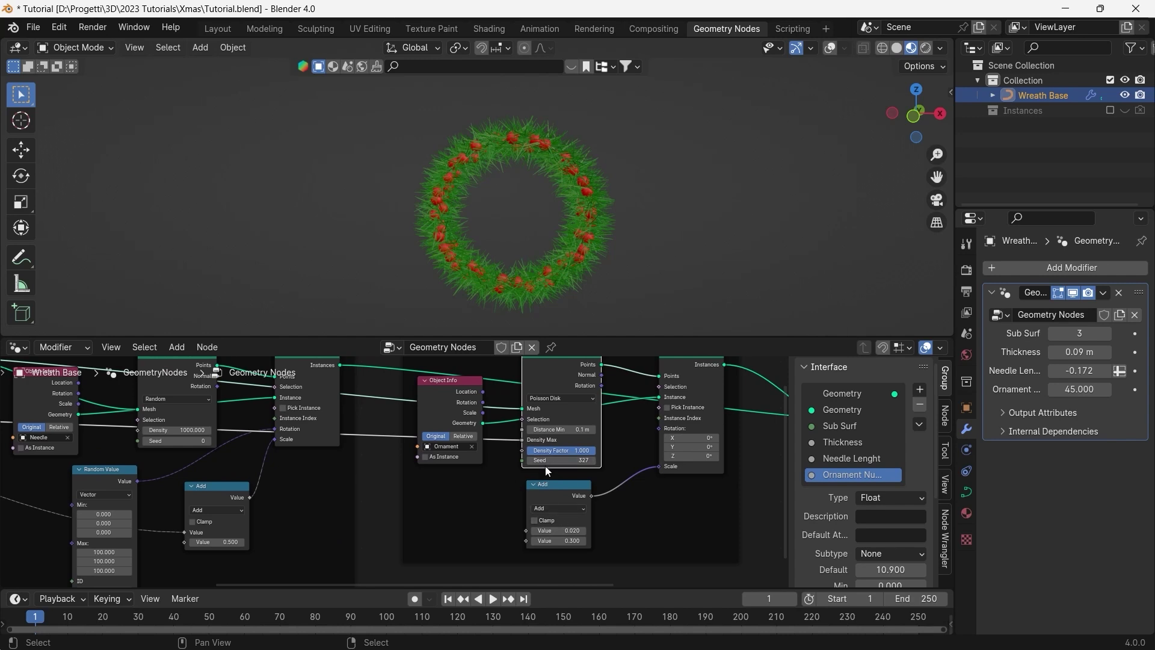
{"action": "left_click_drag", "start_coordinate": [527, 531], "coordinate": [180, 421]}
{"action": "double_click", "coordinate": [858, 491]}
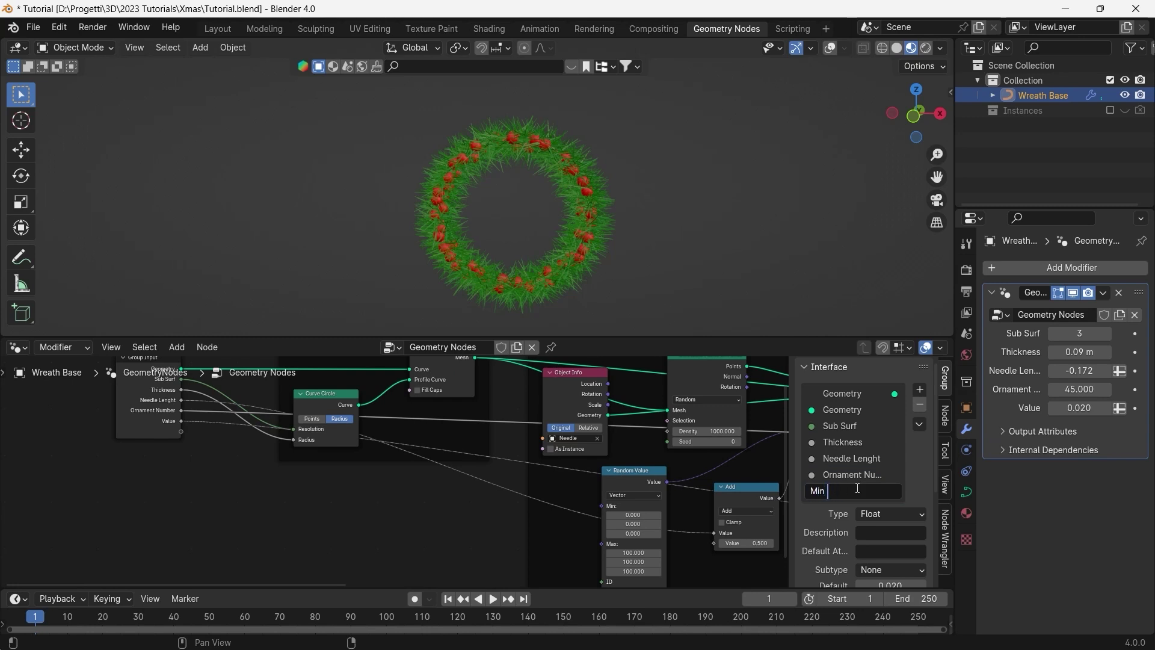
{"action": "type", "text": "ize"}
{"action": "key", "text": "Return"}
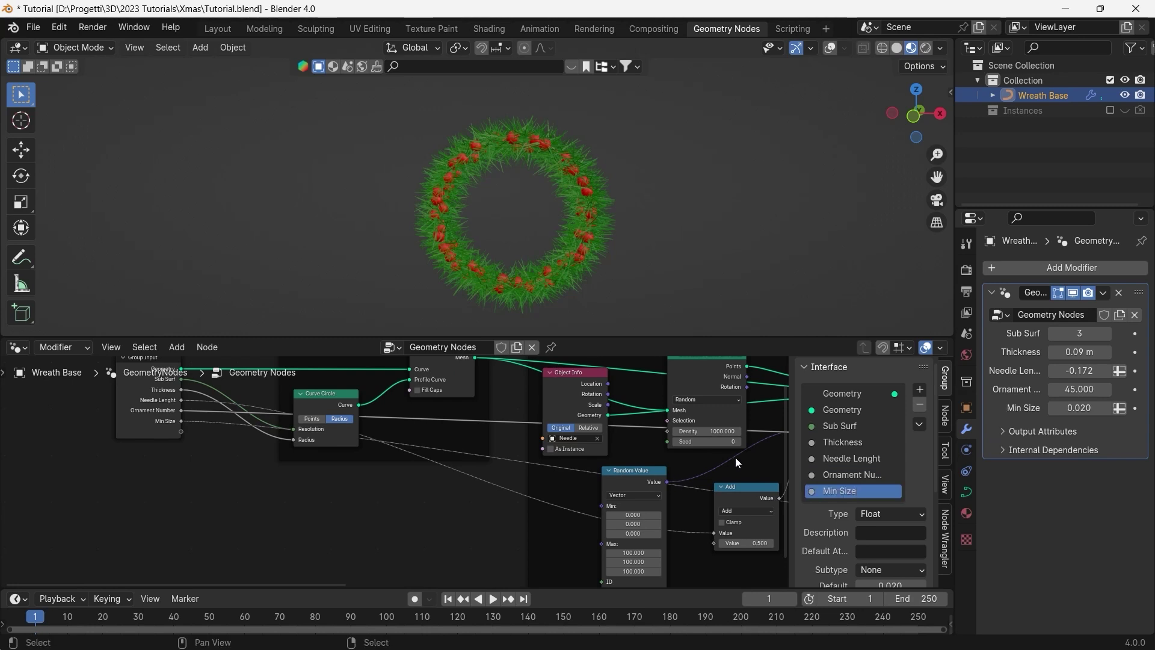
Expose the second value of the ornament Add node as a group input named Max Size
{"action": "middle_click_drag", "start_coordinate": [815, 477], "coordinate": [446, 429]}
{"action": "left_click_drag", "start_coordinate": [690, 495], "coordinate": [138, 396]}
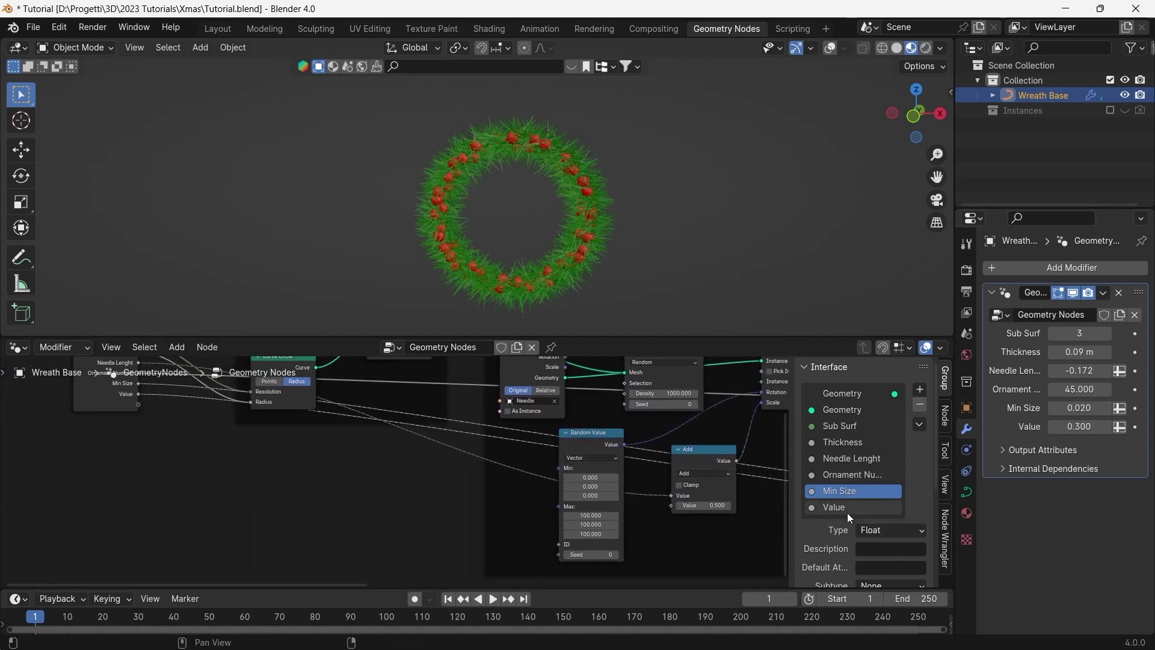
{"action": "double_click", "coordinate": [847, 507]}
{"action": "type", "text": "Max Size"}
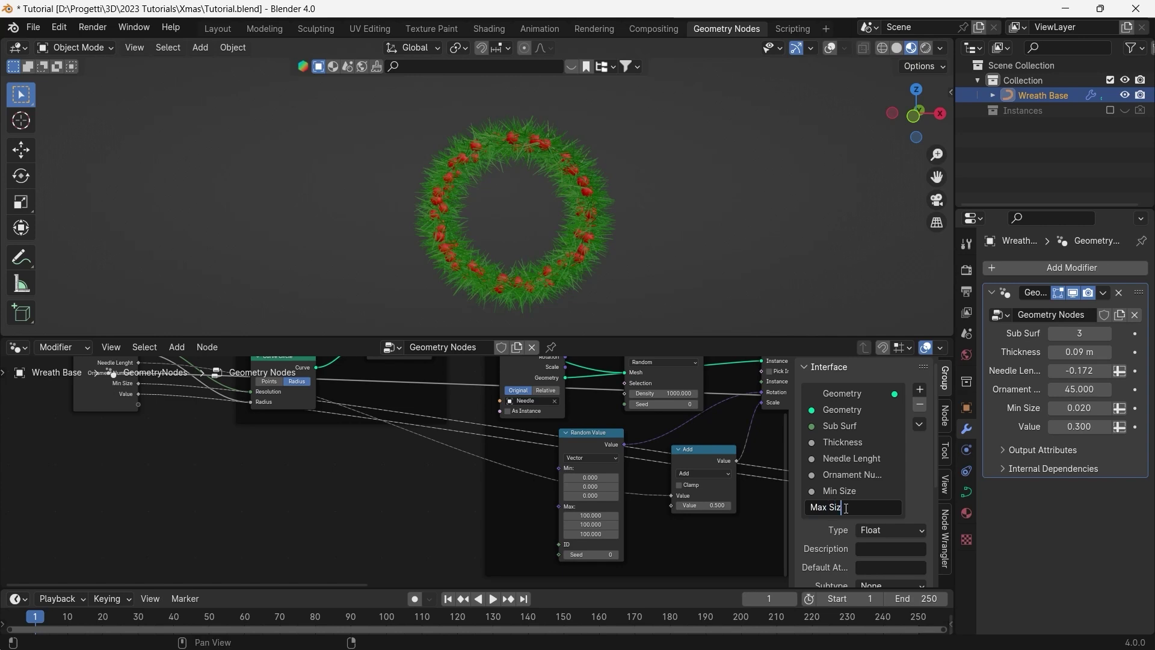
{"action": "key", "text": "Return"}
Adjust the ornaments in the modifier to a Min Size of -0.060, a Max Size of 0.290 and an Ornament Number of about 19.16
{"action": "left_click", "coordinate": [1053, 408]}
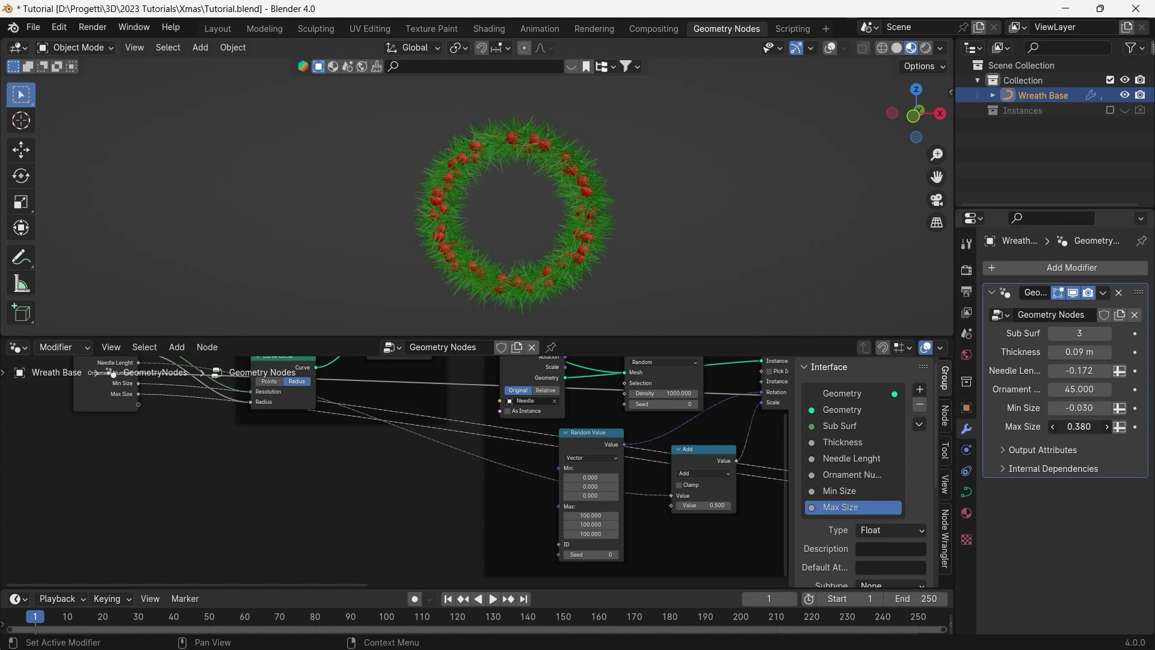
{"action": "left_click", "coordinate": [1053, 426]}
{"action": "mouse_move", "coordinate": [1079, 408]}
{"action": "left_mouse_down"}
{"action": "mouse_move", "coordinate": [1067, 408]}
{"action": "mouse_move", "coordinate": [1084, 430]}
{"action": "left_mouse_up"}
{"action": "middle_click_drag", "start_coordinate": [725, 455], "coordinate": [694, 492]}
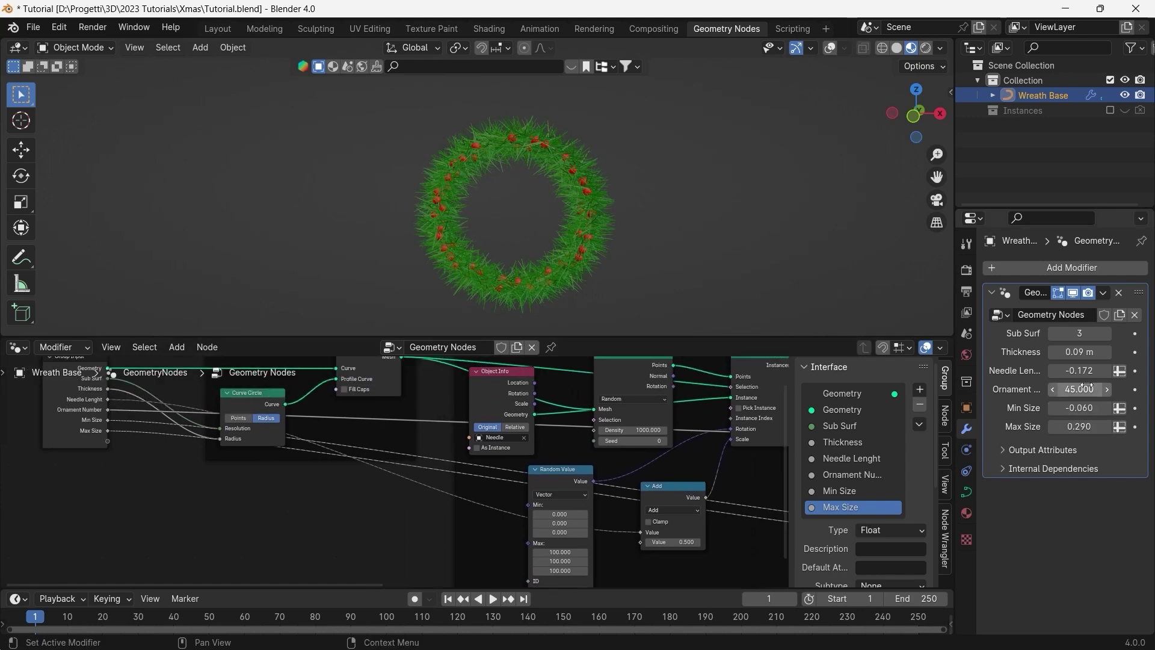
{"action": "mouse_move", "coordinate": [1084, 389]}
{"action": "left_mouse_down"}
{"action": "mouse_move", "coordinate": [1067, 390]}
{"action": "mouse_move", "coordinate": [1083, 390]}
{"action": "left_mouse_up"}
{"action": "middle_click_drag", "start_coordinate": [781, 469], "coordinate": [470, 439]}
{"action": "scroll", "coordinate": [674, 446], "scroll_direction": "down", "scroll_amount": 1}
{"action": "middle_click_drag", "start_coordinate": [729, 441], "coordinate": [550, 475]}
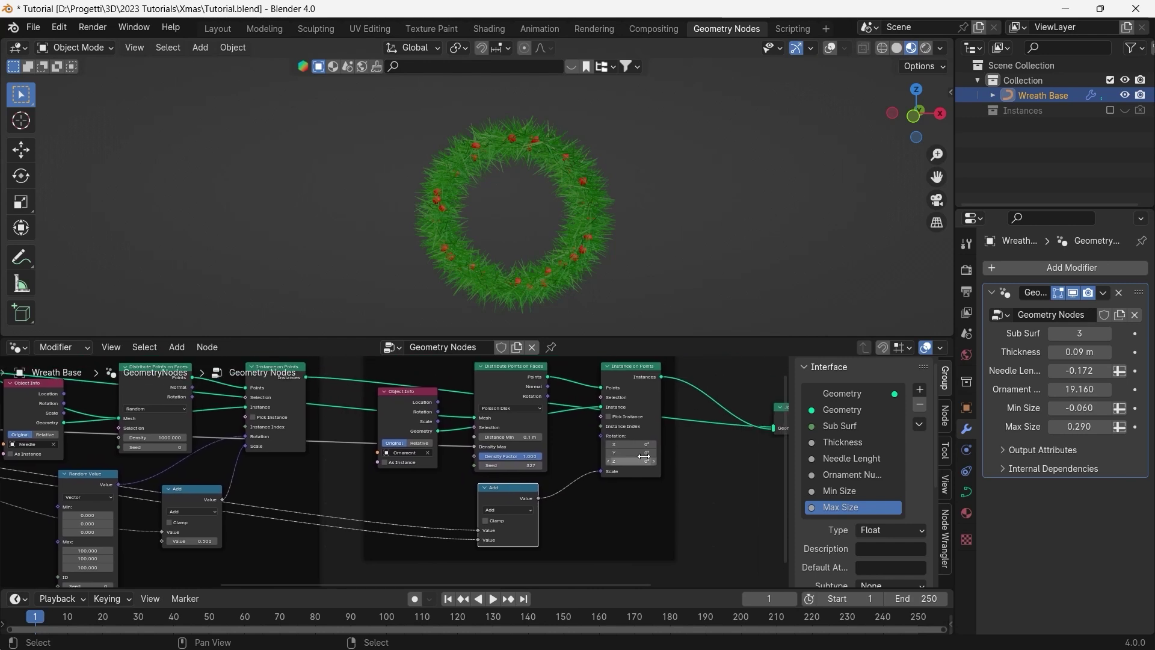
{"action": "middle_click_drag", "start_coordinate": [644, 457], "coordinate": [678, 468]}
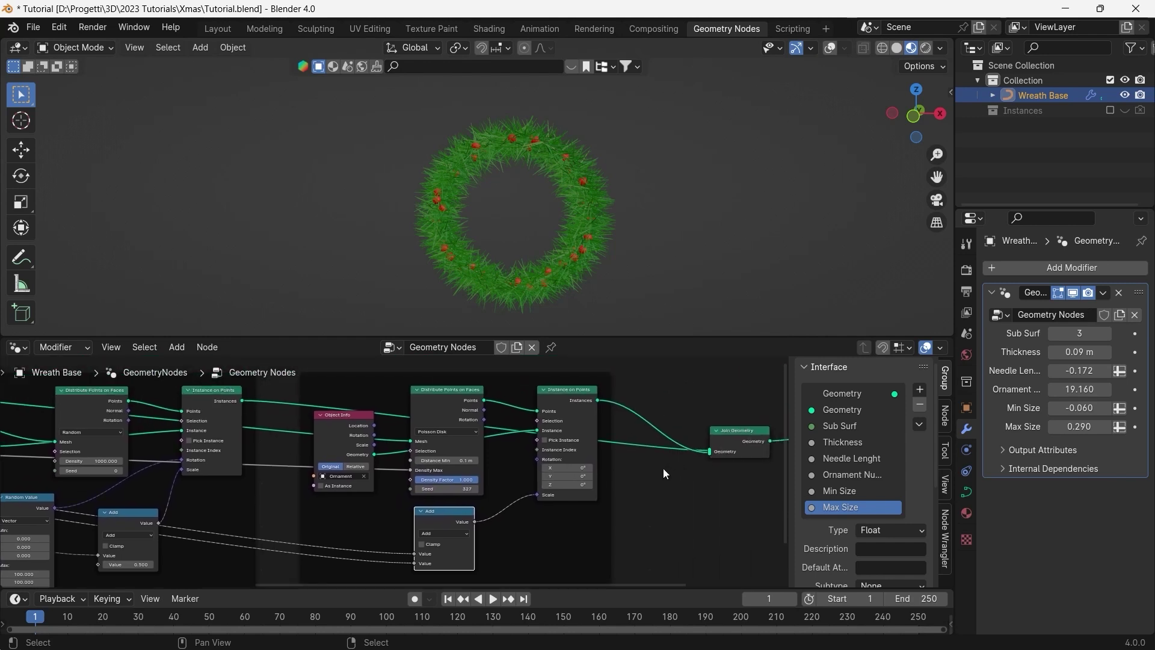
{"action": "middle_click_drag", "start_coordinate": [749, 409], "coordinate": [582, 444]}
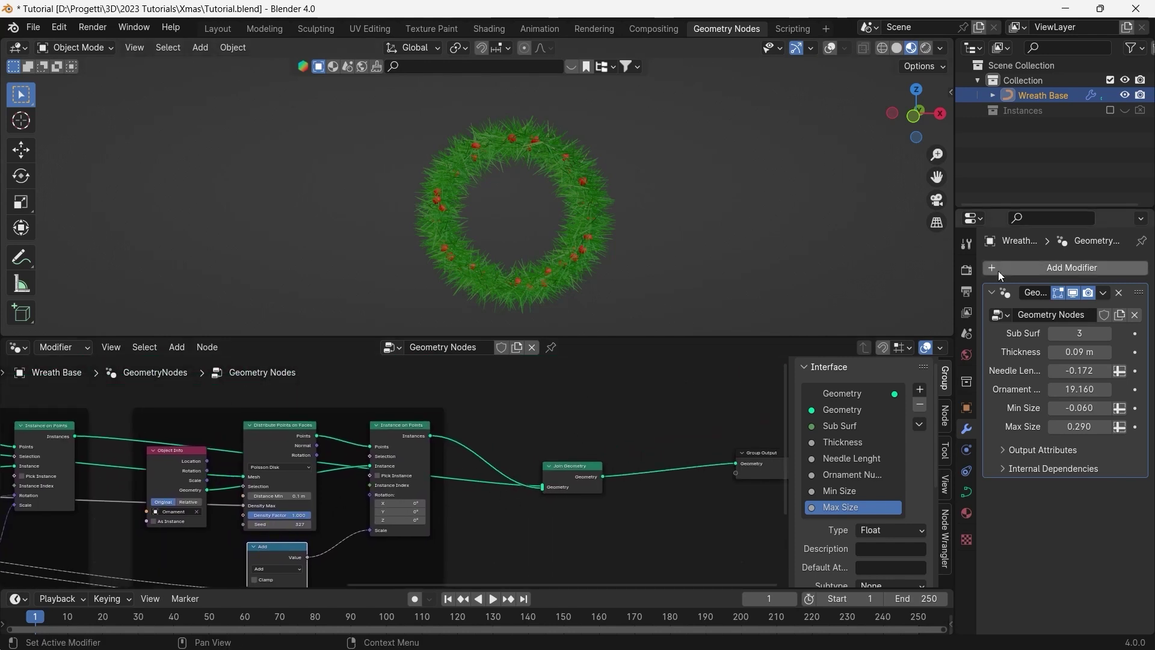
Enable the Instances collection and give its Ornament object a second material with a bright blue base color
{"action": "left_click", "coordinate": [1111, 110]}
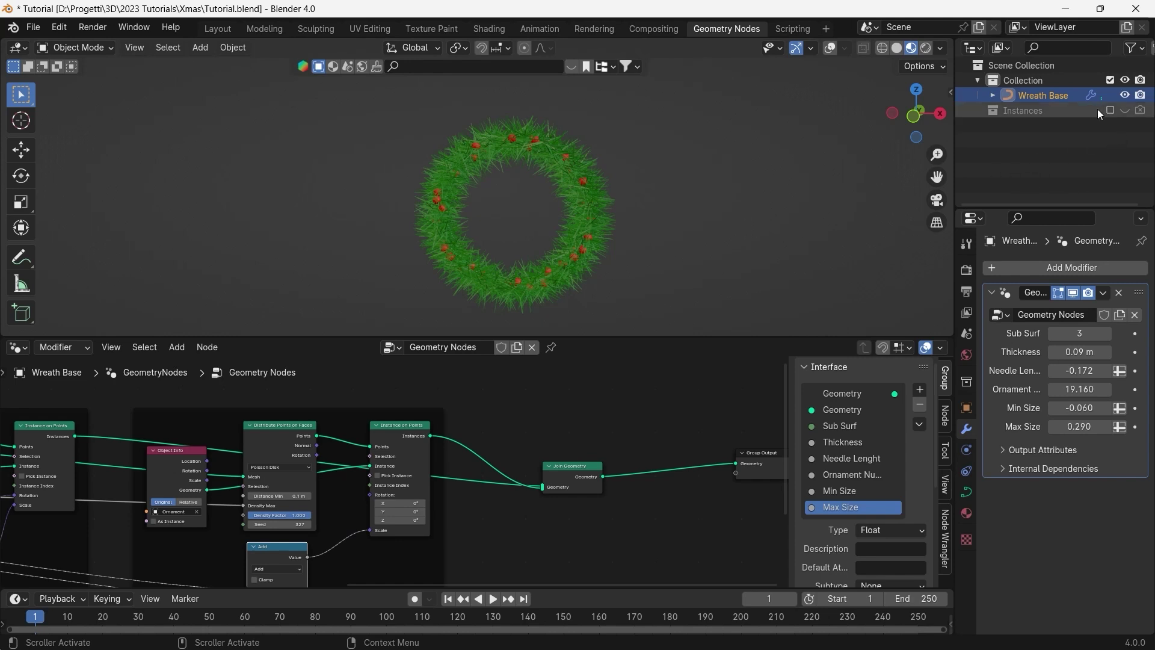
{"action": "left_click", "coordinate": [1045, 139]}
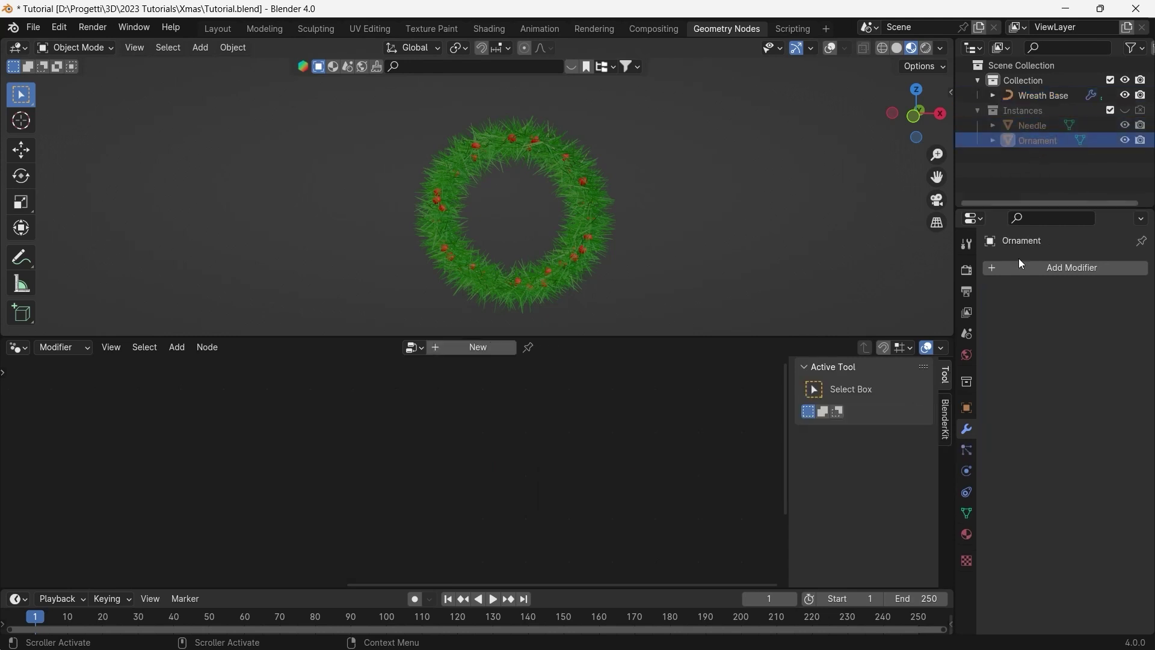
{"action": "left_click", "coordinate": [965, 533]}
{"action": "left_click", "coordinate": [1142, 268]}
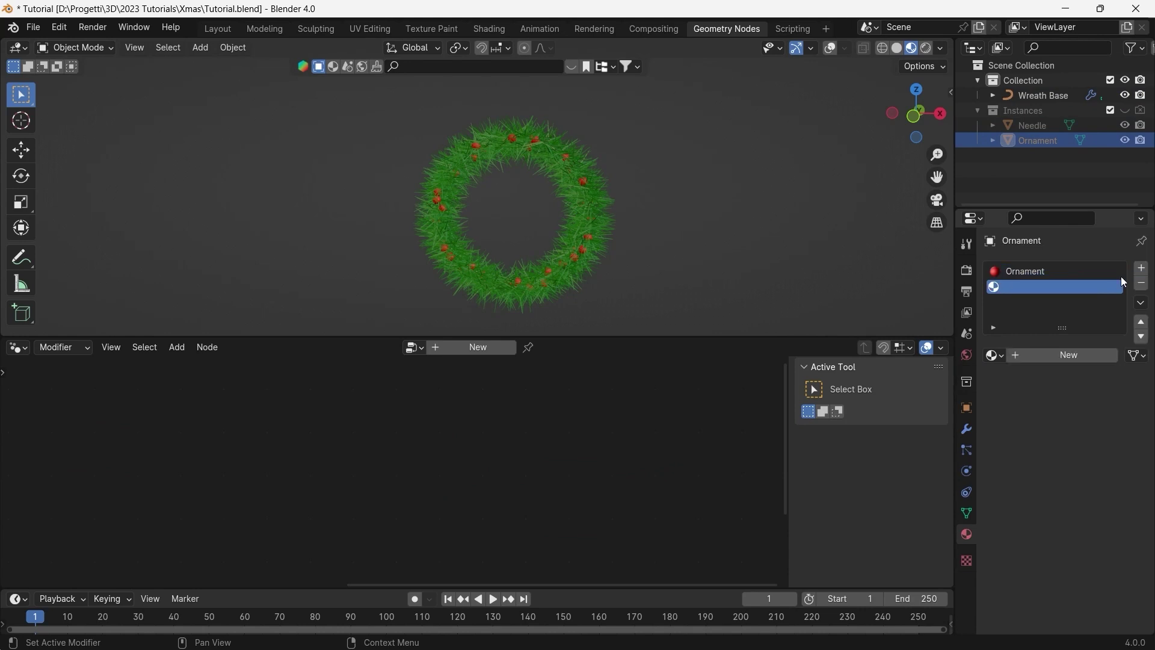
{"action": "left_click", "coordinate": [1042, 357]}
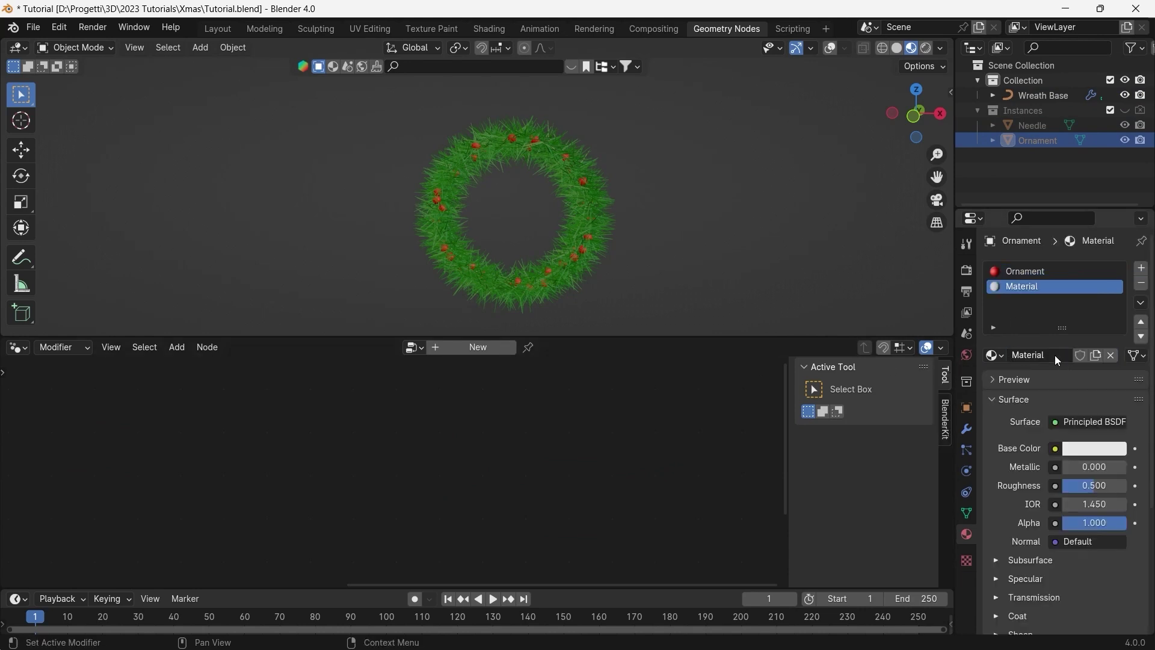
{"action": "left_click", "coordinate": [1086, 451]}
{"action": "left_click_drag", "start_coordinate": [1070, 257], "coordinate": [1070, 229]}
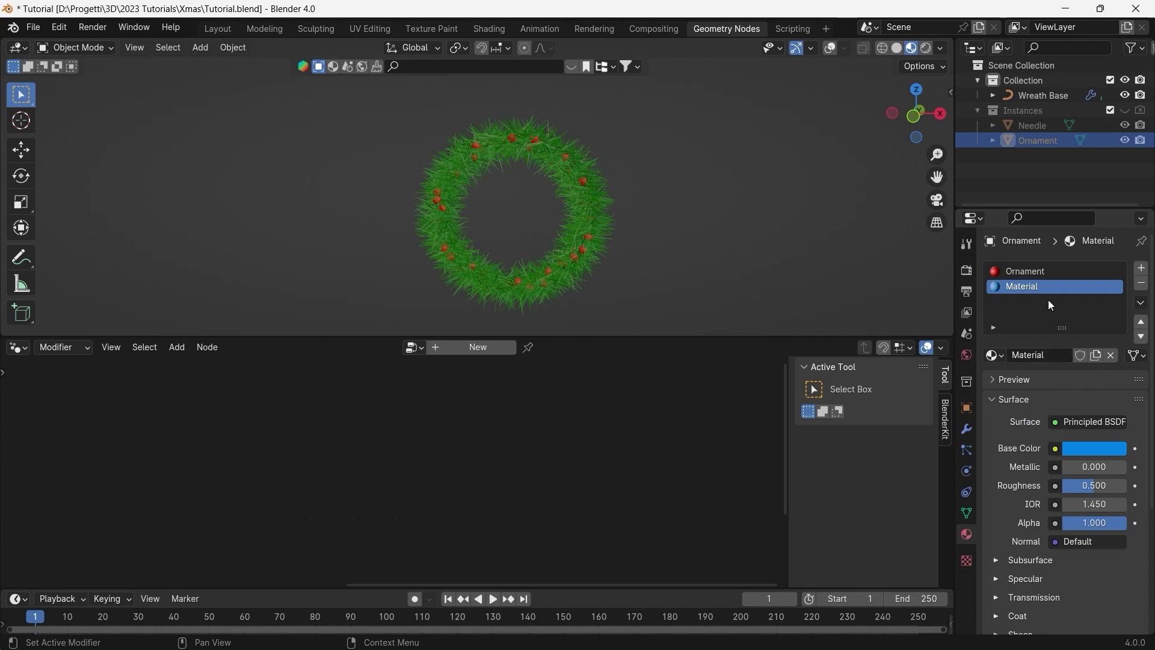
Rename the Ornament object's original material as Red and its new blue material as Blue
{"action": "left_click", "coordinate": [1040, 273]}
{"action": "type", "text": "Red"}
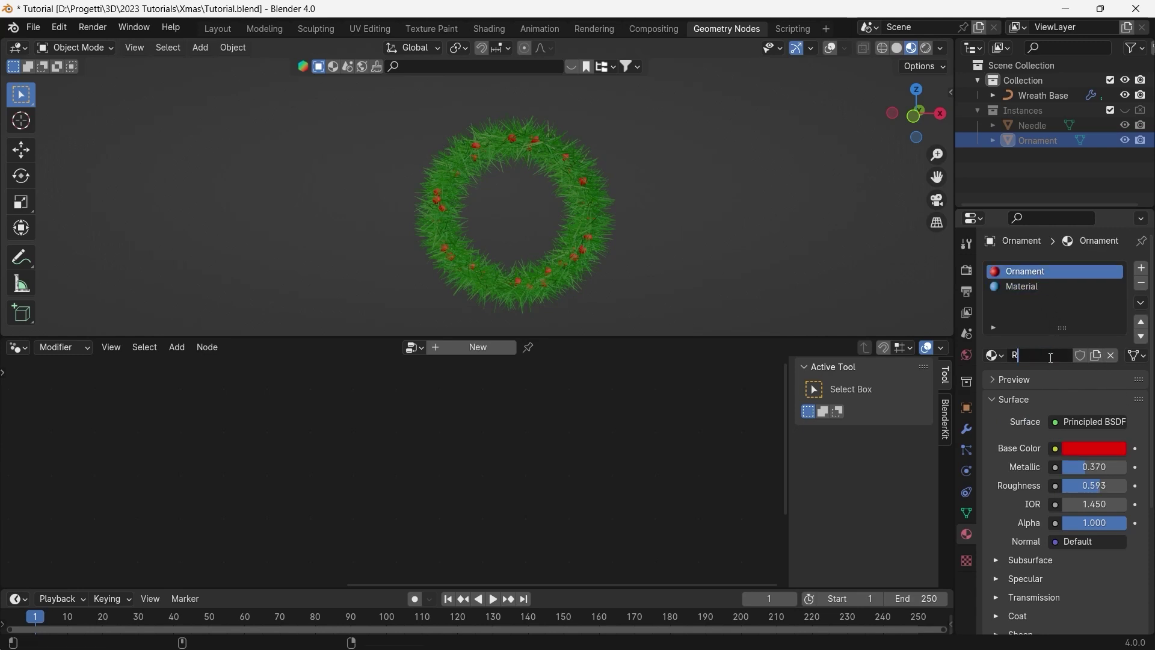
{"action": "key", "text": "Return"}
{"action": "left_click", "coordinate": [1029, 294]}
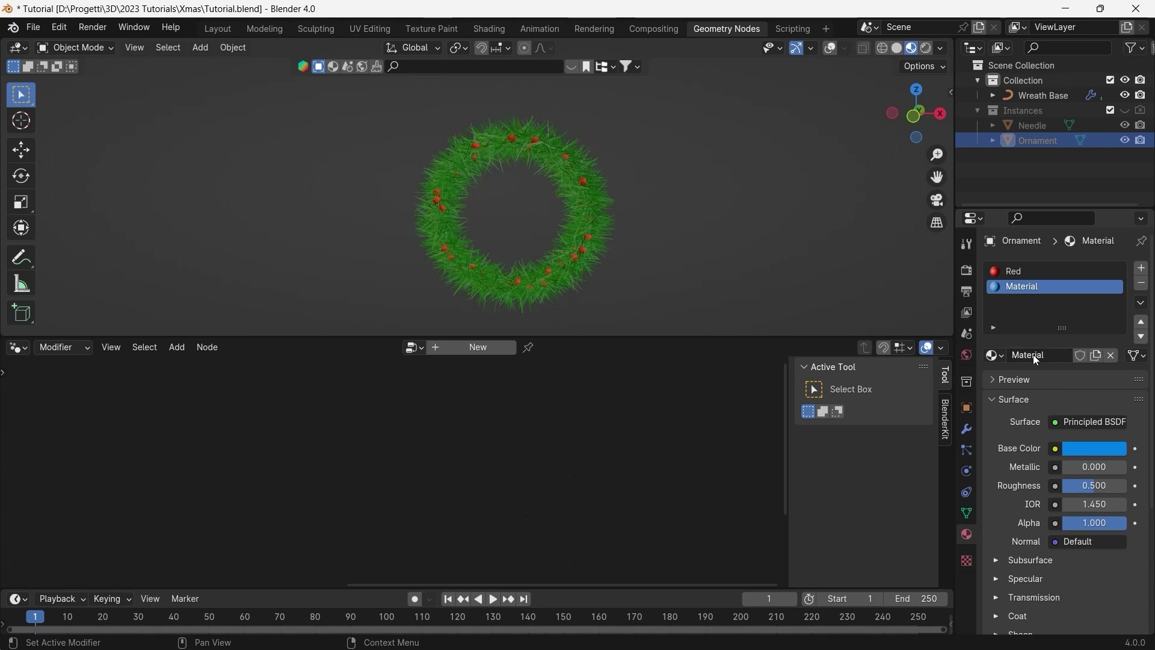
{"action": "double_click", "coordinate": [1035, 355]}
{"action": "type", "text": "Blue"}
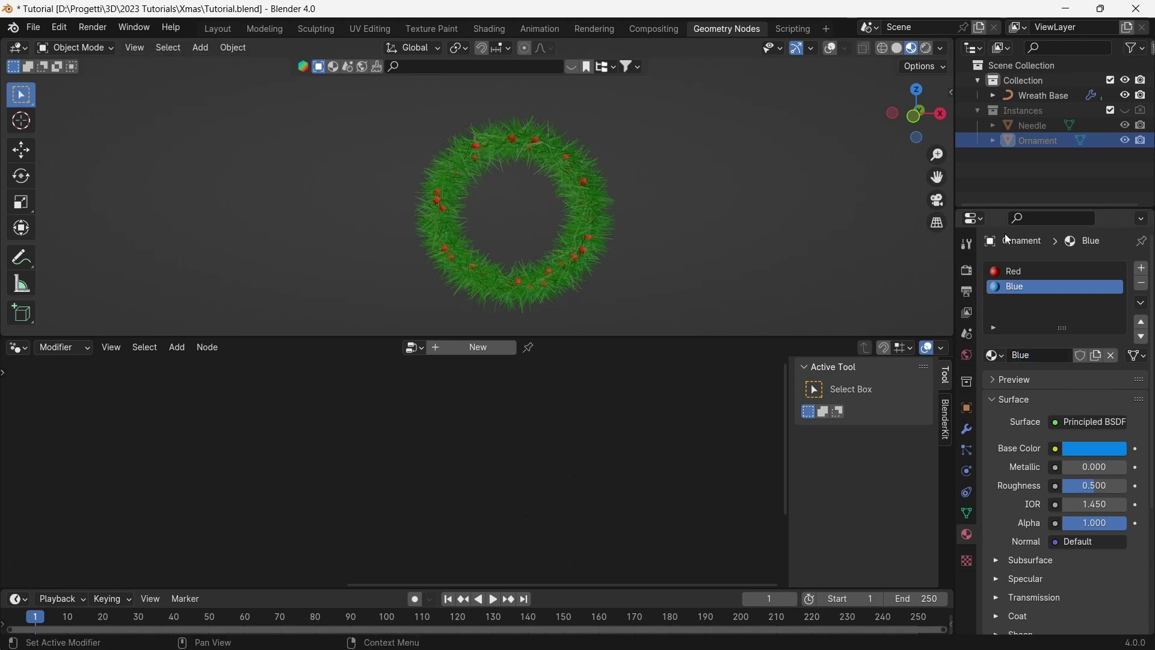
Exclude the Instances collection from the view layer and select the Wreath Base object to bring back its node tree
{"action": "left_click", "coordinate": [1112, 111]}
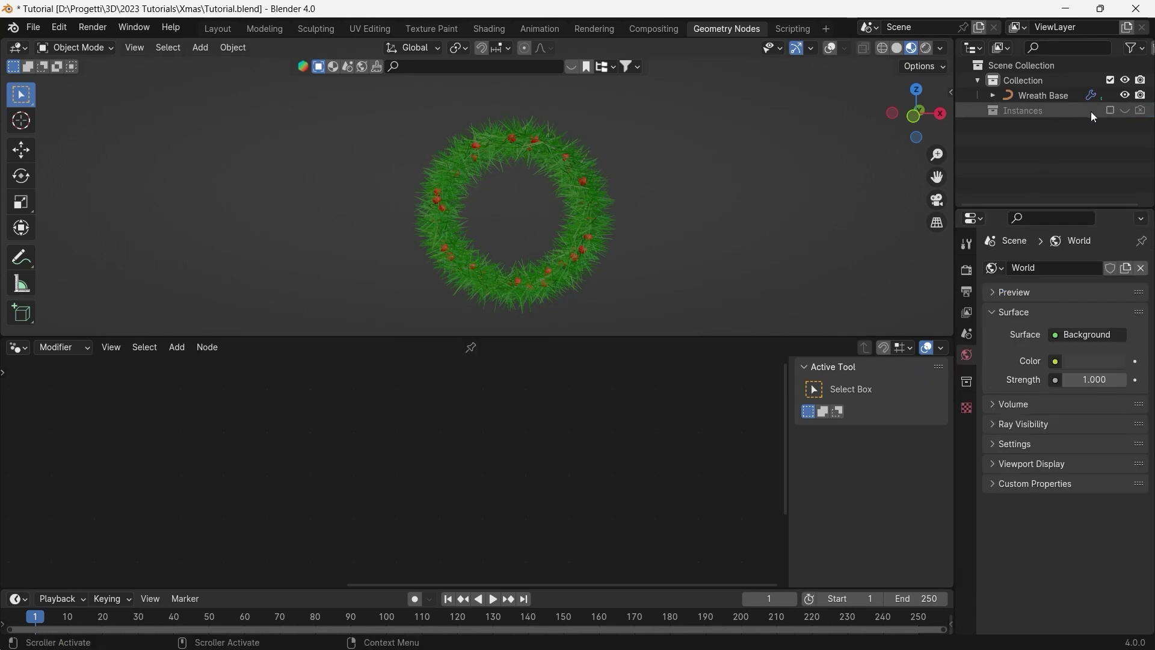
{"action": "left_click", "coordinate": [1045, 95]}
{"action": "middle_click_drag", "start_coordinate": [525, 470], "coordinate": [511, 490]}
{"action": "scroll", "coordinate": [555, 475], "scroll_direction": "up", "scroll_amount": 2}
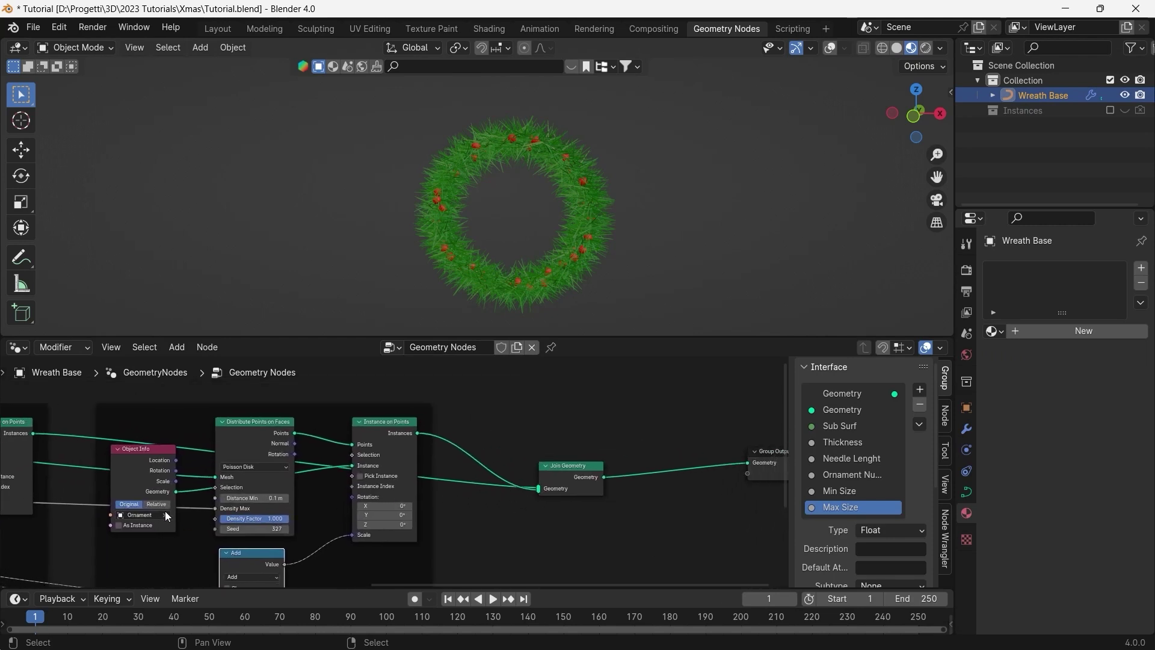
Insert a Set Material node between the ornament Instance on Points and Join Geometry nodes, with Red as its material
{"action": "left_click", "coordinate": [500, 407]}
{"action": "key", "text": "F3"}
{"action": "type", "text": "set mat"}
{"action": "key", "text": "Return"}
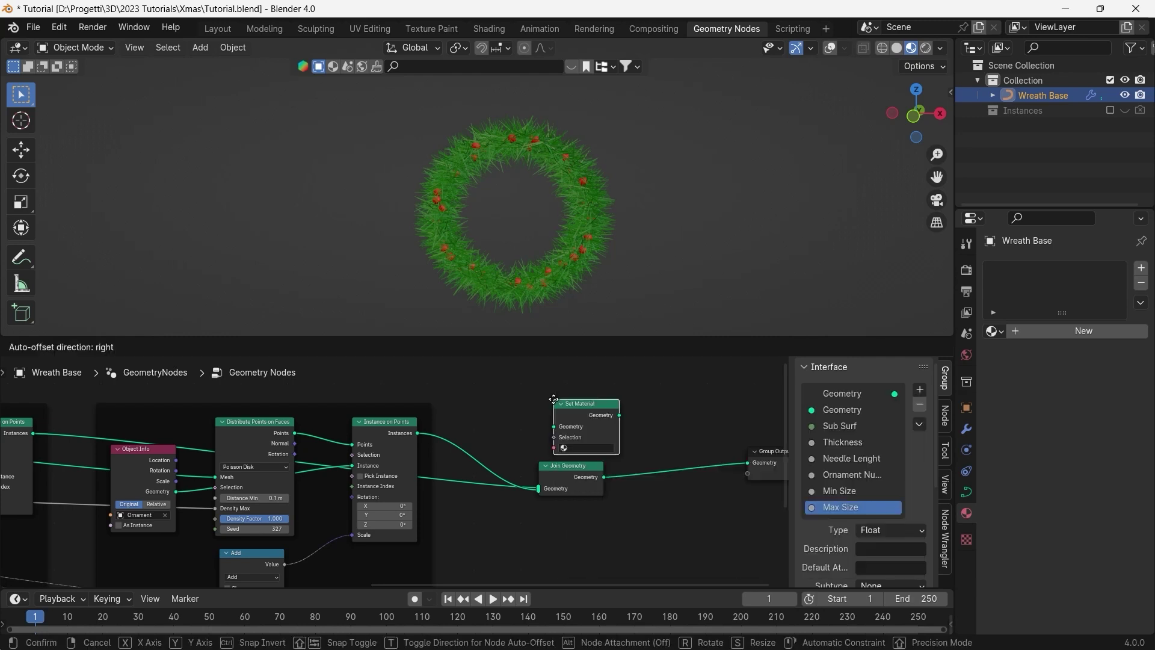
{"action": "left_click", "coordinate": [483, 482]}
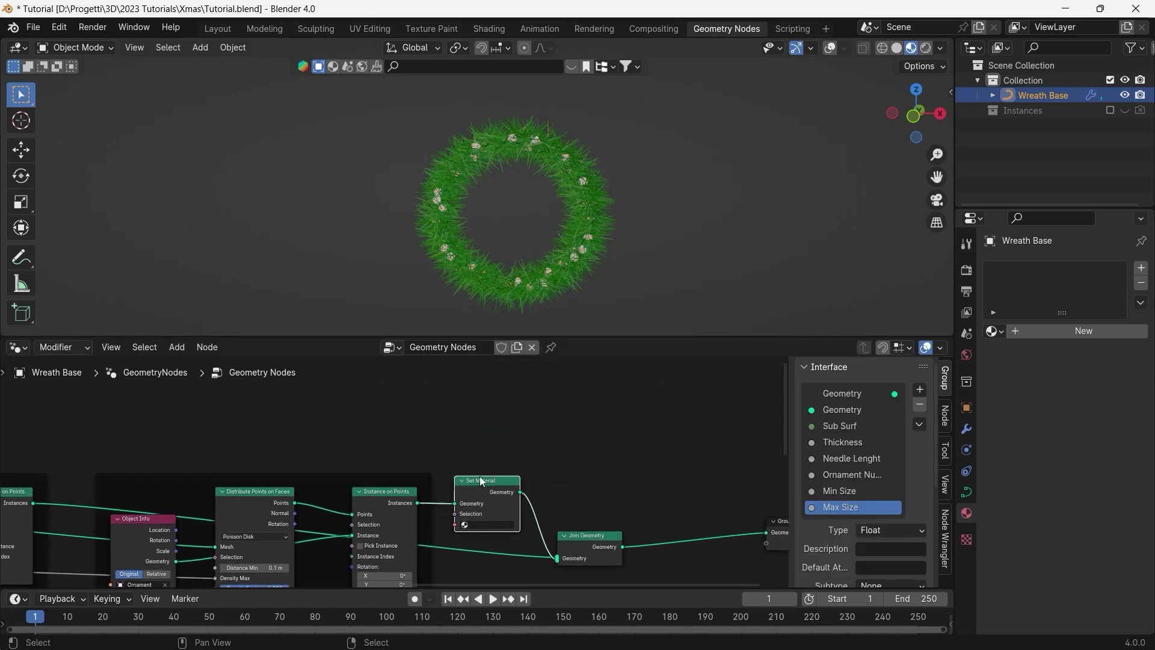
{"action": "scroll", "coordinate": [598, 484], "scroll_direction": "up", "scroll_amount": 1}
{"action": "left_click", "coordinate": [496, 534]}
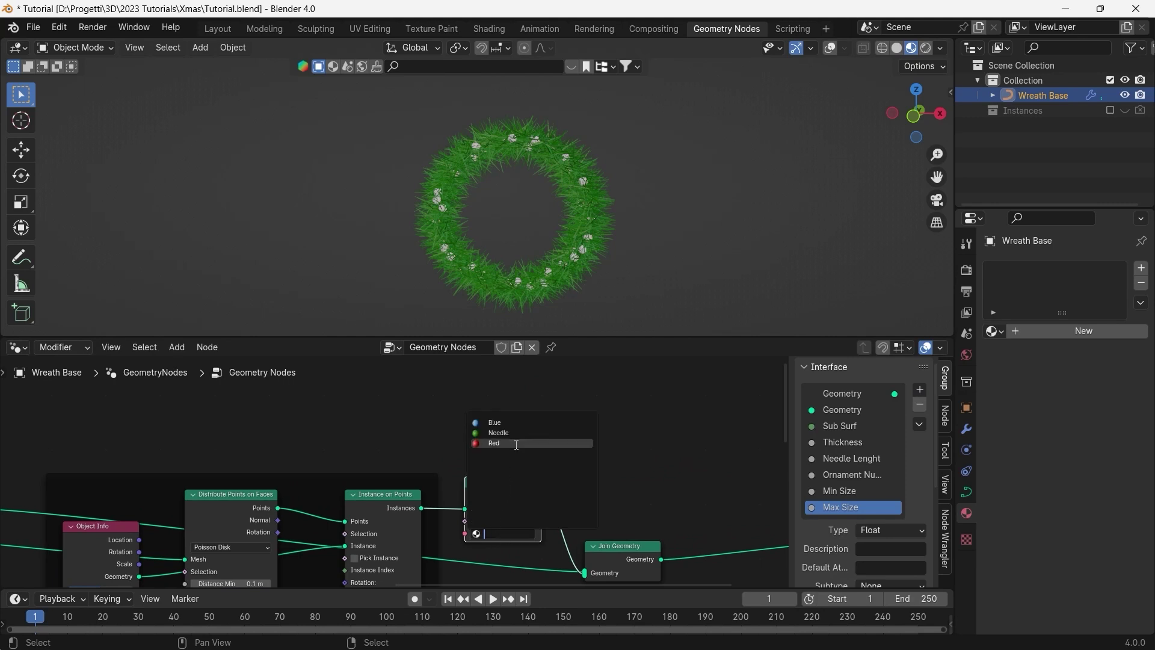
{"action": "left_click", "coordinate": [495, 444]}
Expose the Set Material node's material as a group input named Ornament Color and open its material choices in the wreath's modifier
{"action": "scroll", "coordinate": [441, 520], "scroll_direction": "down", "scroll_amount": 1}
{"action": "middle_click_drag", "start_coordinate": [439, 526], "coordinate": [610, 467]}
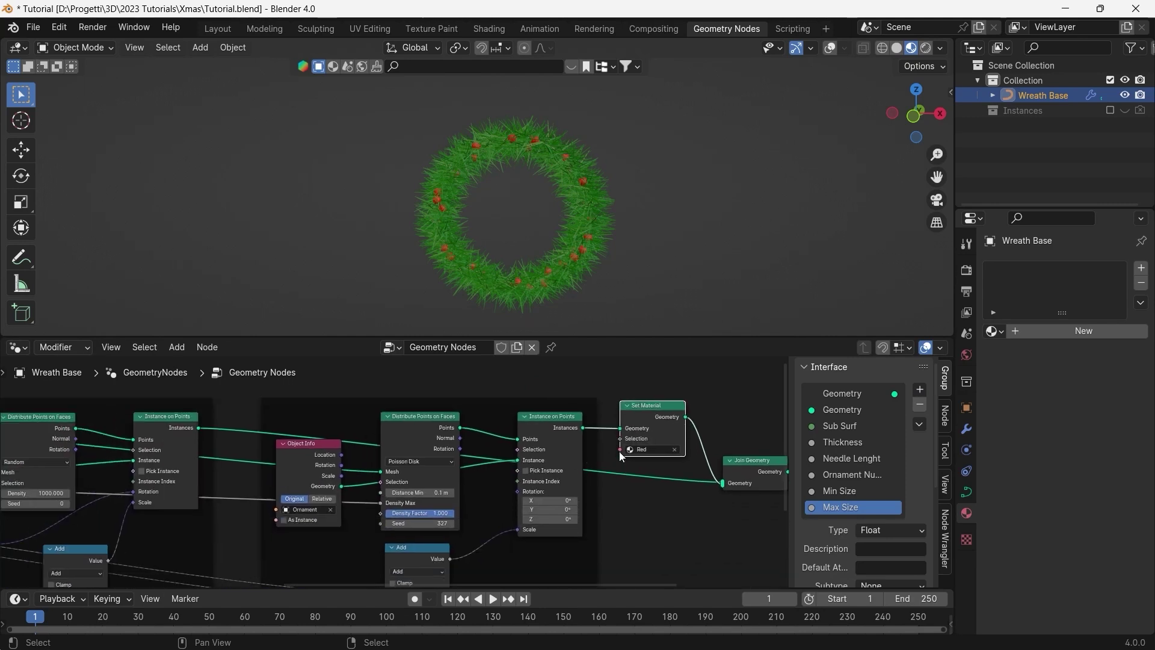
{"action": "left_click_drag", "start_coordinate": [619, 450], "coordinate": [154, 509]}
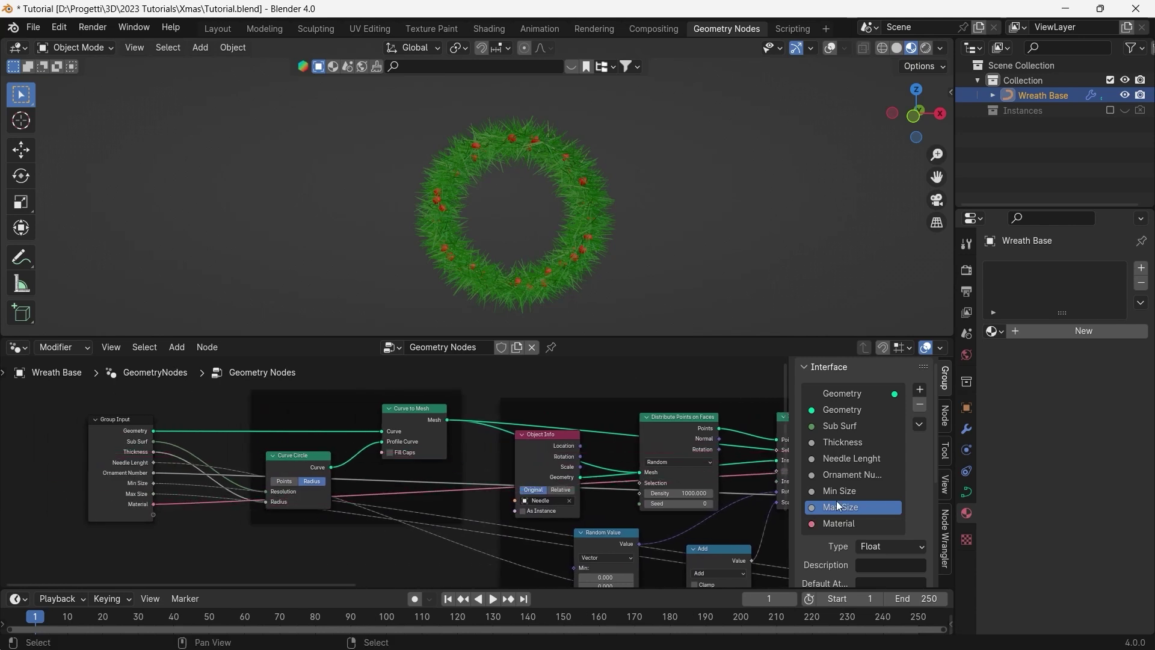
{"action": "left_click", "coordinate": [858, 522]}
{"action": "double_click", "coordinate": [857, 523]}
{"action": "type", "text": "Or"}
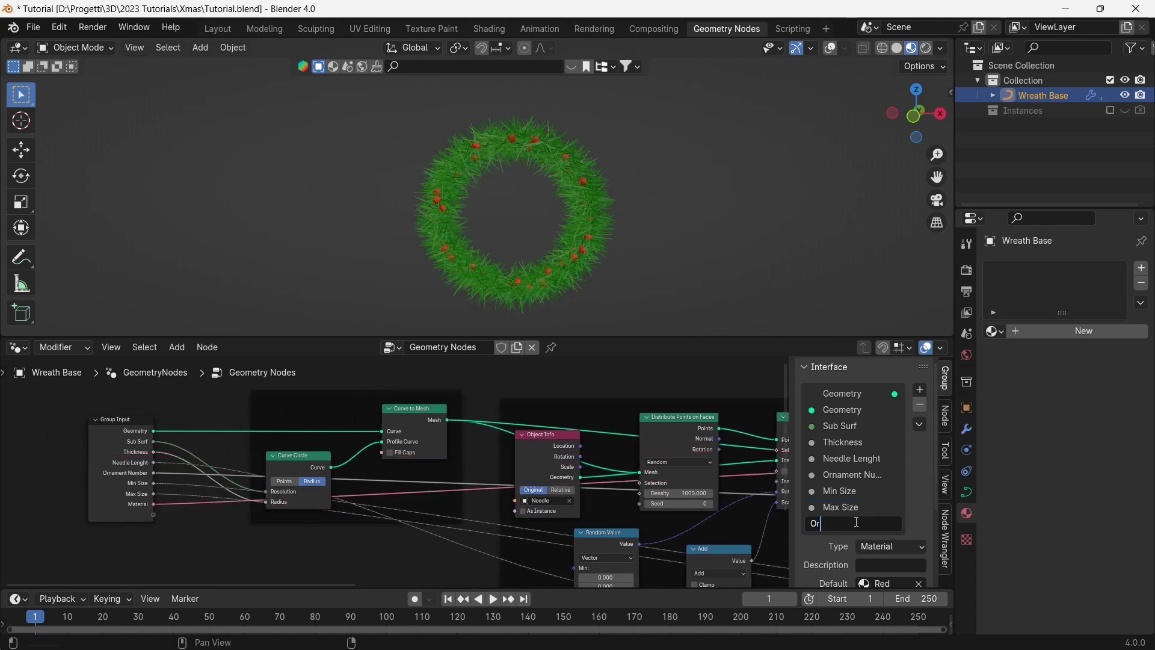
{"action": "type", "text": "nament Color"}
{"action": "key", "text": "Return"}
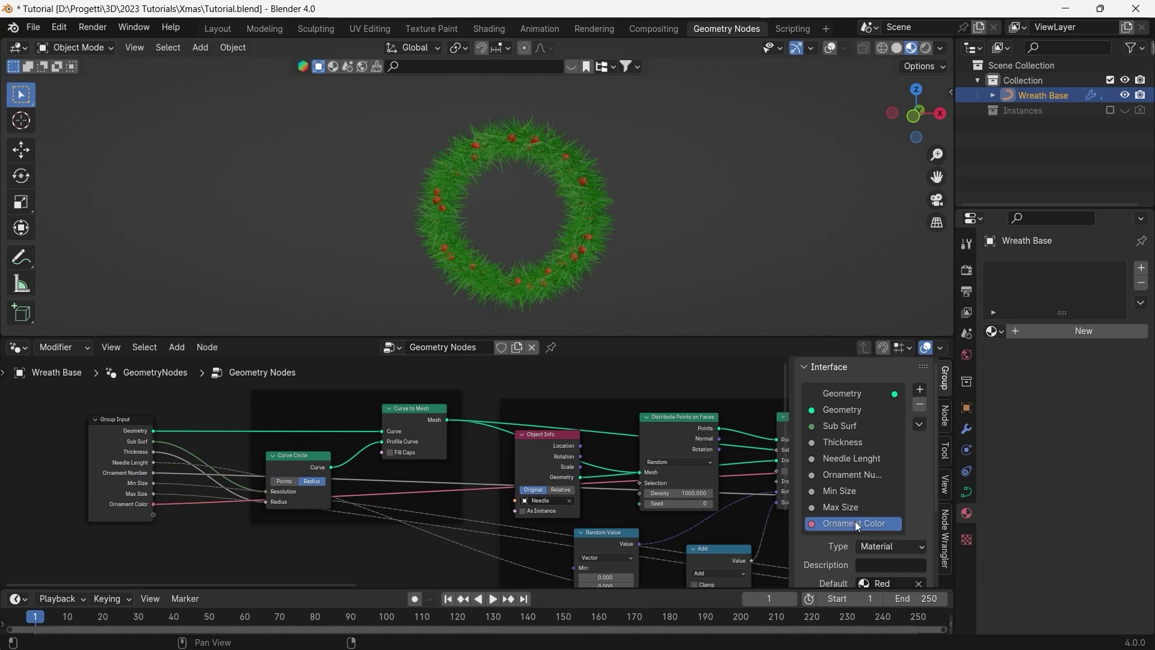
{"action": "left_click", "coordinate": [967, 428]}
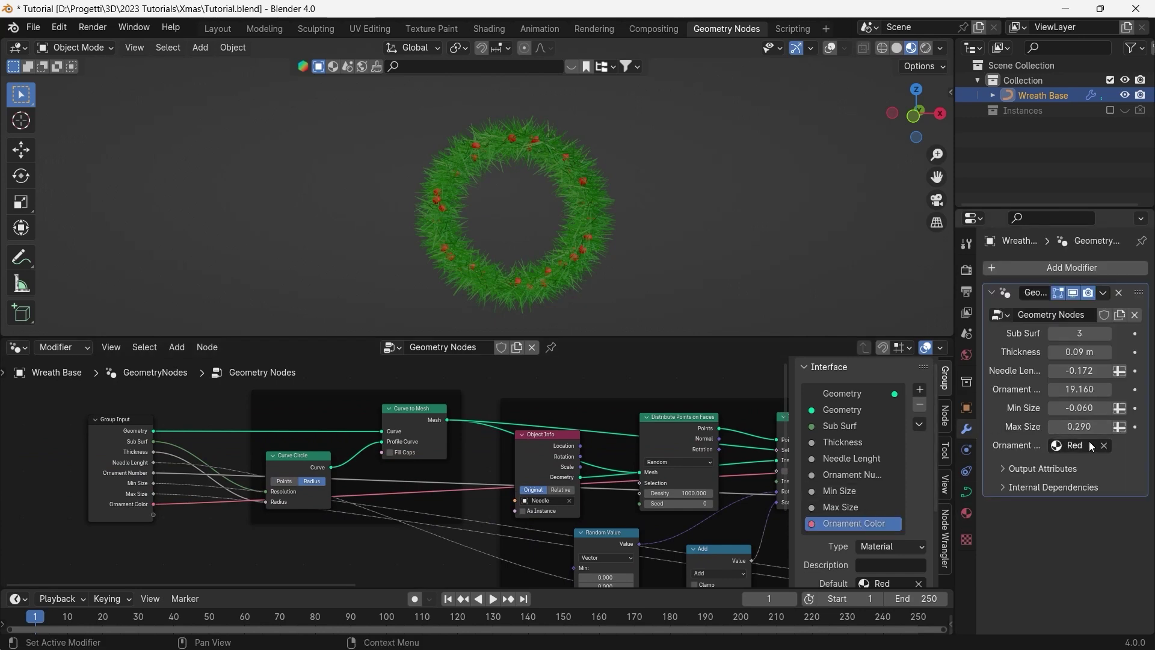
{"action": "left_click", "coordinate": [1064, 446]}
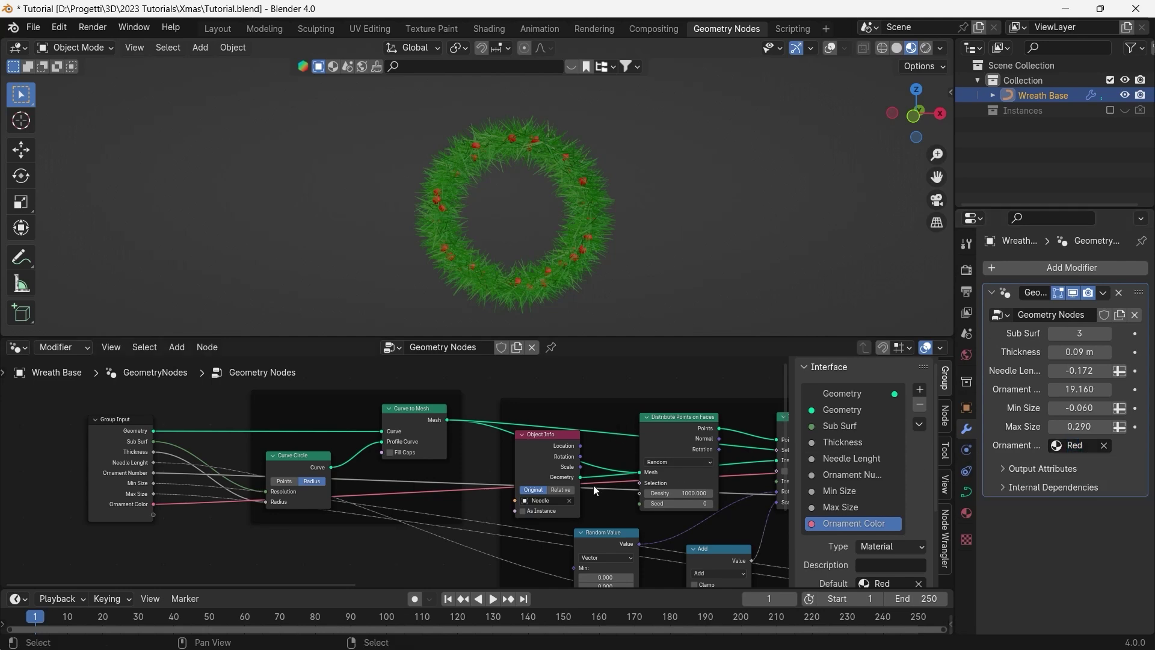
Expose the ornament Distribute Points on Faces seed as a group input named Distribution and set it to 312 in the modifier
{"action": "middle_click_drag", "start_coordinate": [720, 472], "coordinate": [553, 453]}
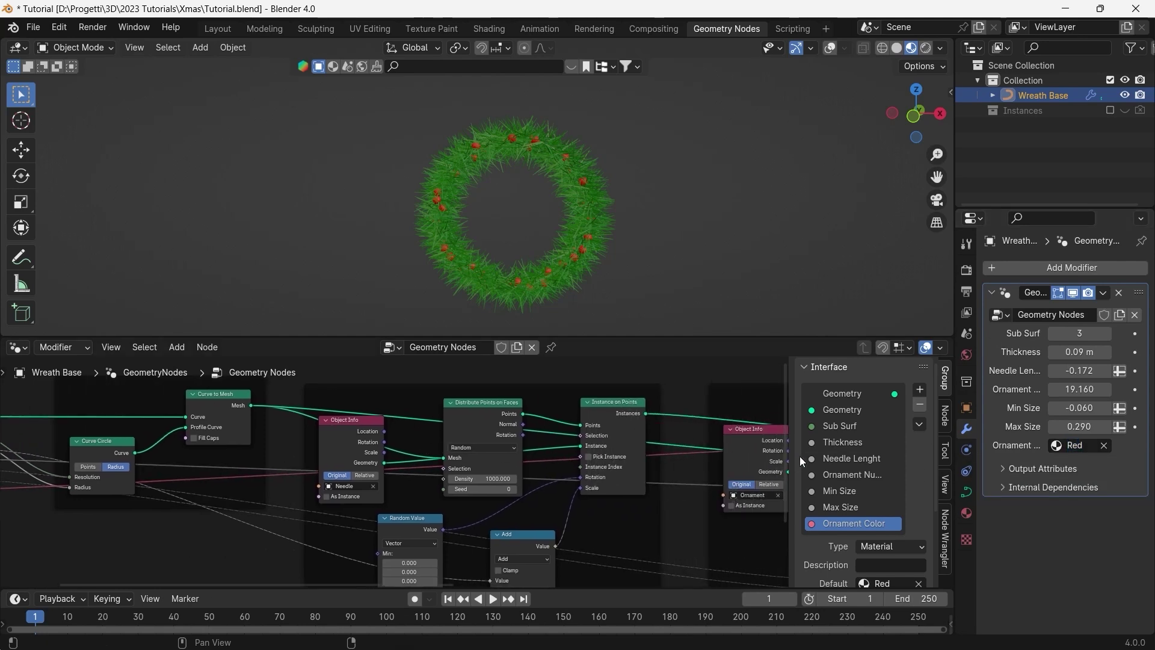
{"action": "key", "text": "n"}
{"action": "scroll", "coordinate": [487, 418], "scroll_direction": "down", "scroll_amount": 2}
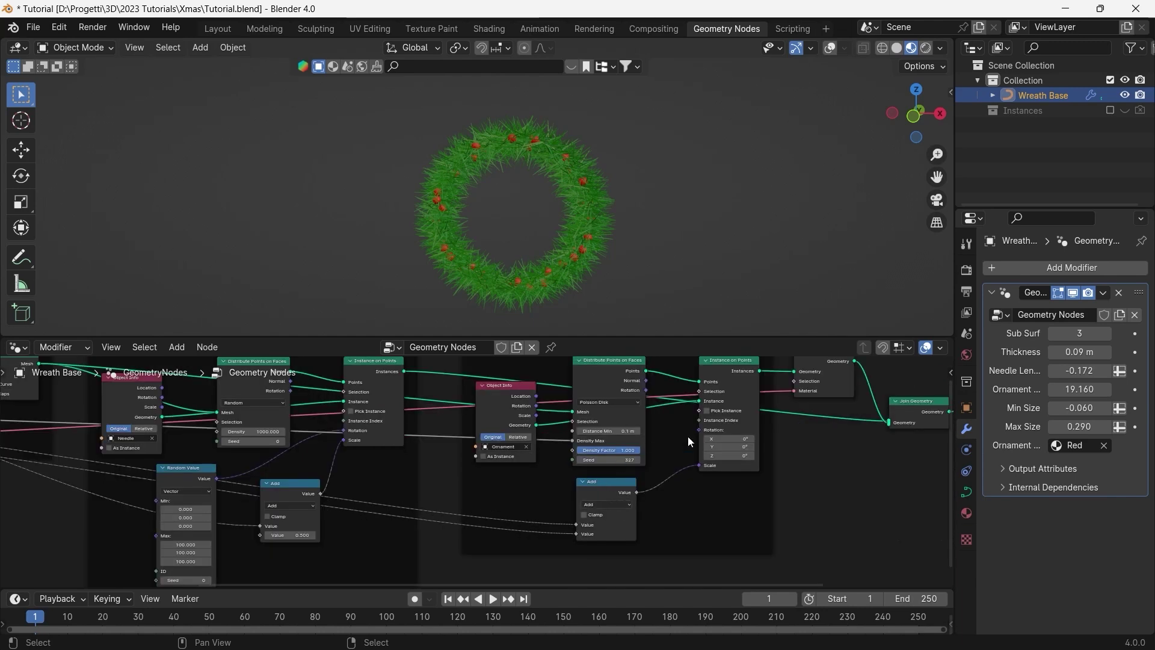
{"action": "middle_click_drag", "start_coordinate": [688, 436], "coordinate": [757, 451]}
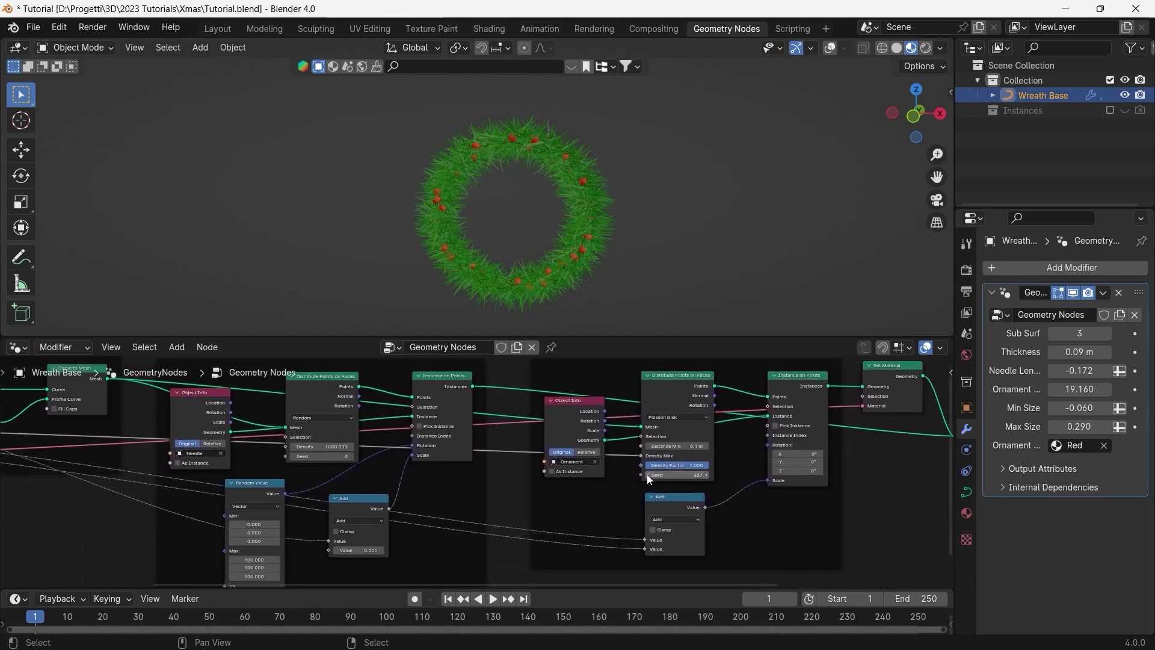
{"action": "left_click_drag", "start_coordinate": [642, 474], "coordinate": [164, 468]}
{"action": "scroll", "coordinate": [522, 425], "scroll_direction": "right", "scroll_amount": 10, "text": "ctrl"}
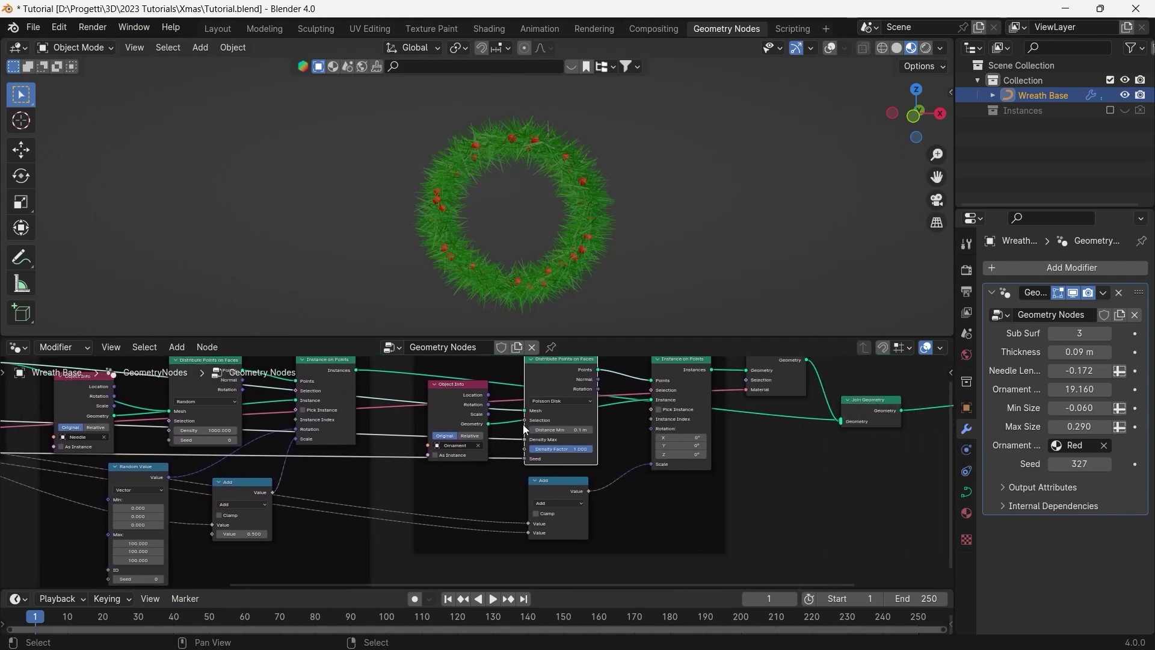
{"action": "key", "text": "n"}
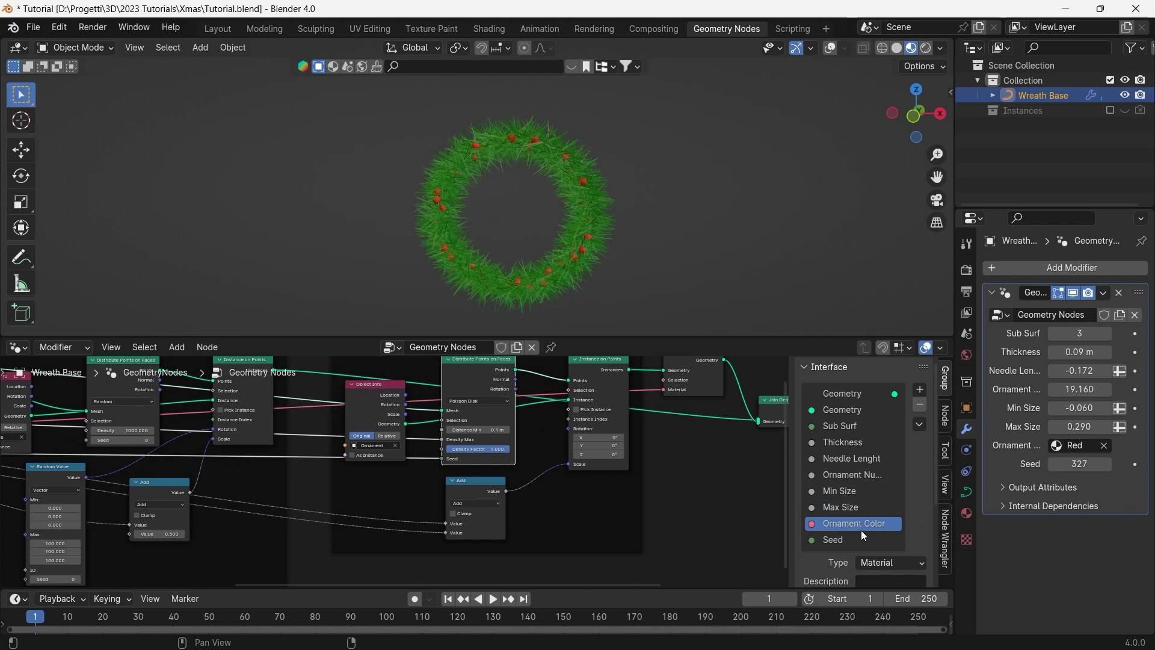
{"action": "double_click", "coordinate": [848, 540]}
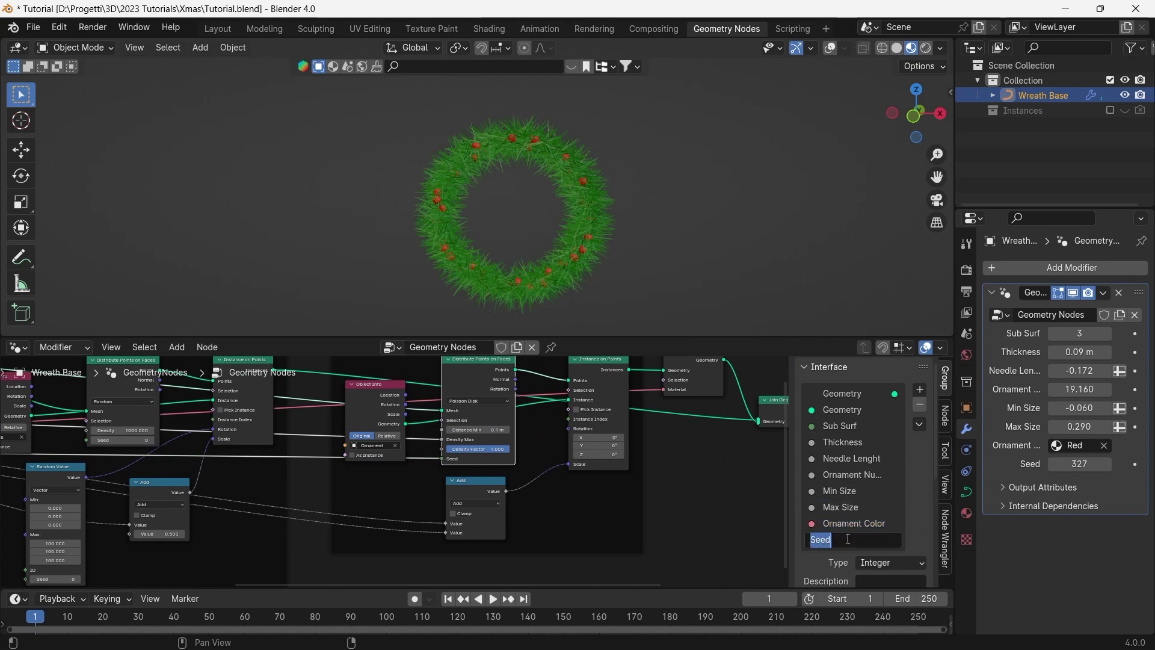
{"action": "type", "text": "Distribution"}
{"action": "key", "text": "Return"}
{"action": "mouse_move", "coordinate": [1080, 464]}
{"action": "left_mouse_down"}
{"action": "mouse_move", "coordinate": [1101, 464]}
{"action": "mouse_move", "coordinate": [1081, 464]}
{"action": "left_mouse_up"}
Expose the seed of the needle Distribute Points on Faces node as a group input and move it directly below Needle Lenght
{"action": "middle_click_drag", "start_coordinate": [414, 457], "coordinate": [560, 464]}
{"action": "middle_click_drag", "start_coordinate": [344, 428], "coordinate": [695, 489]}
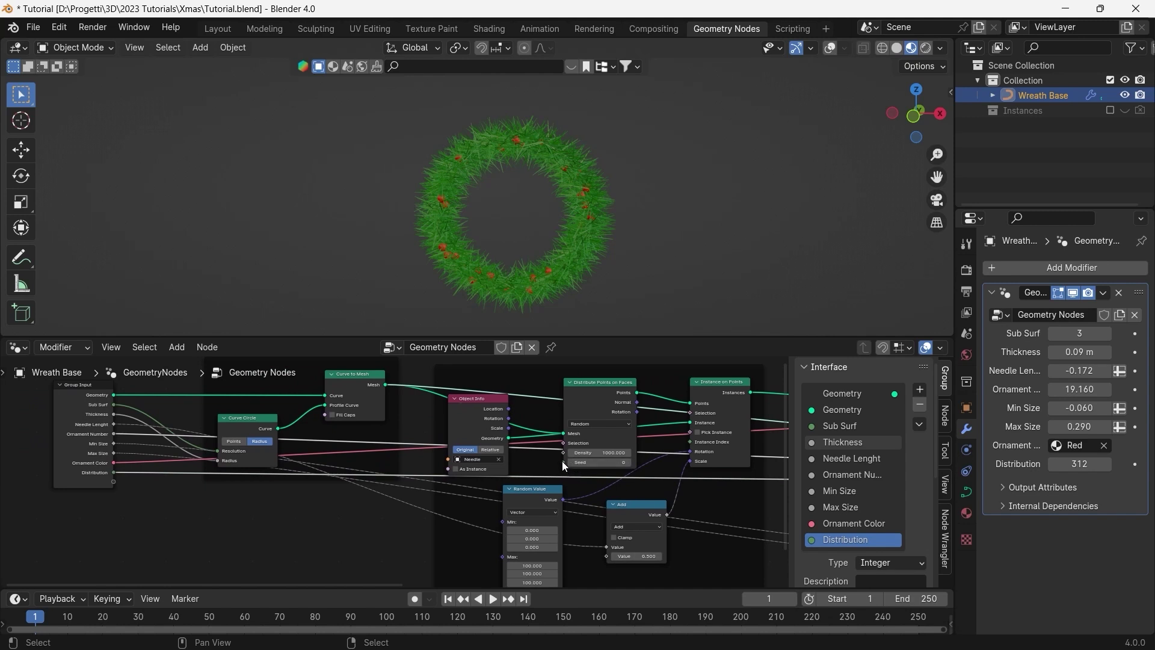
{"action": "mouse_move", "coordinate": [563, 462]}
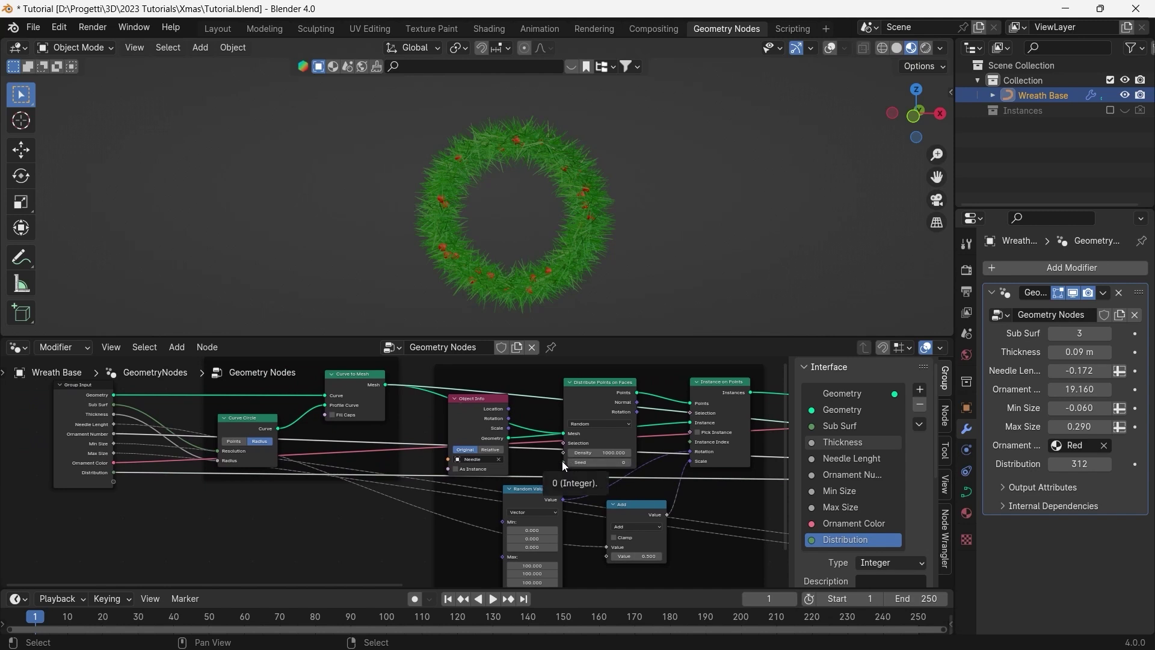
{"action": "left_click_drag", "start_coordinate": [564, 463], "coordinate": [114, 481]}
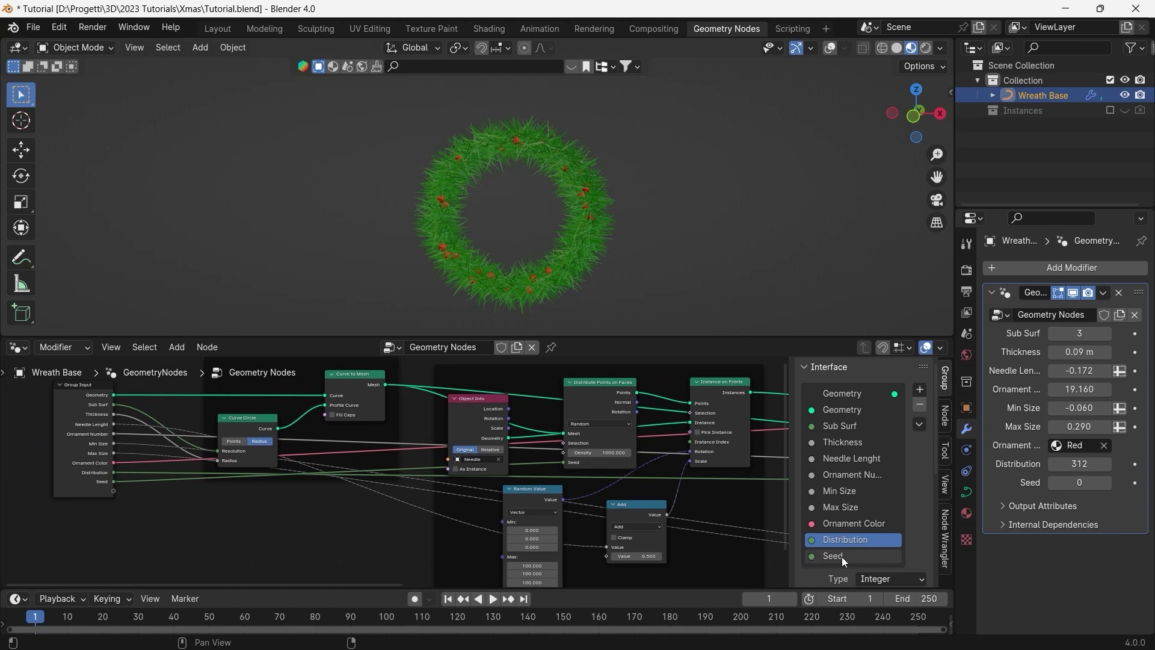
{"action": "left_click", "coordinate": [845, 560]}
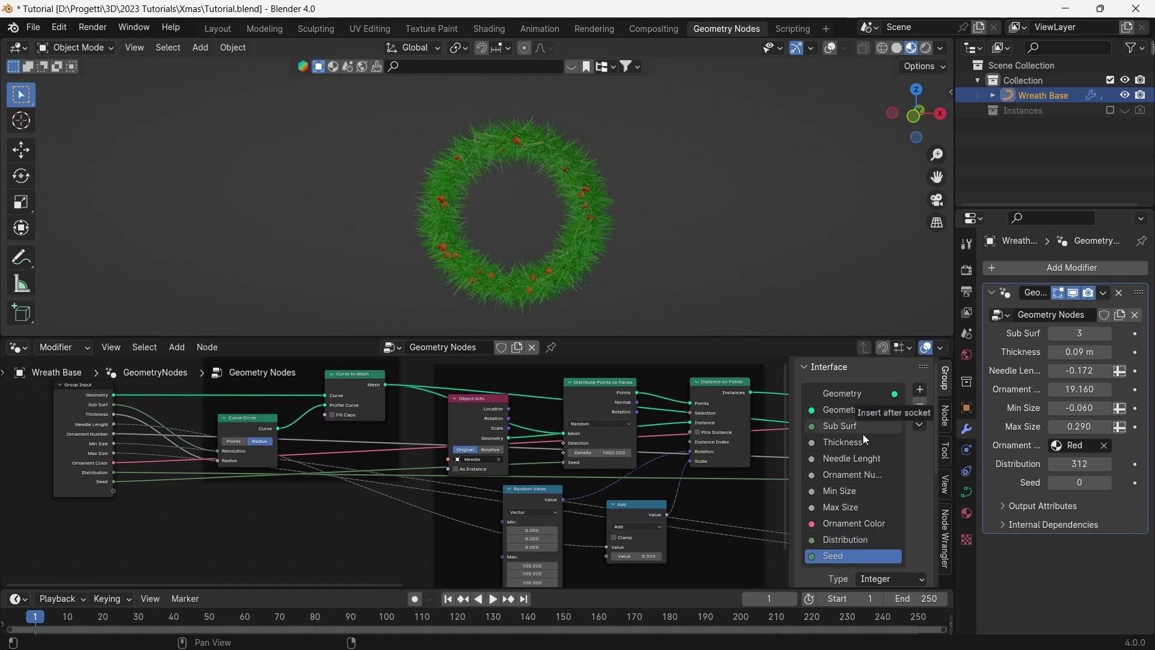
{"action": "left_click_drag", "start_coordinate": [864, 435], "coordinate": [860, 466]}
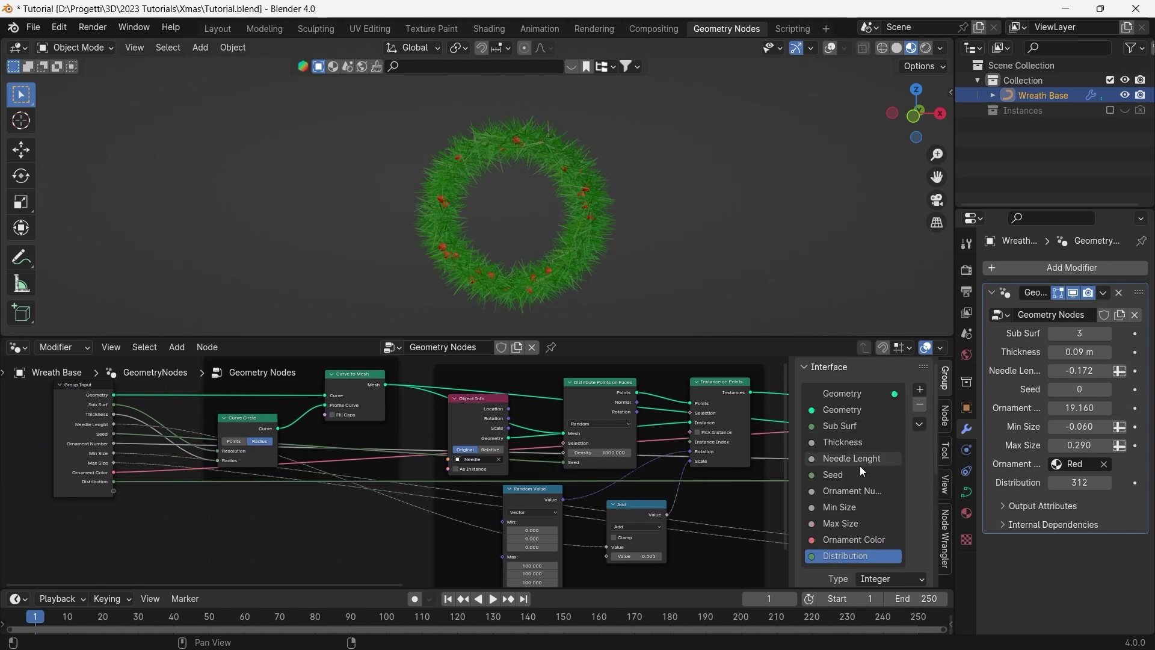
Rename the needle Seed group input as Distribution and adjust its value in the wreath's modifier
{"action": "double_click", "coordinate": [848, 474]}
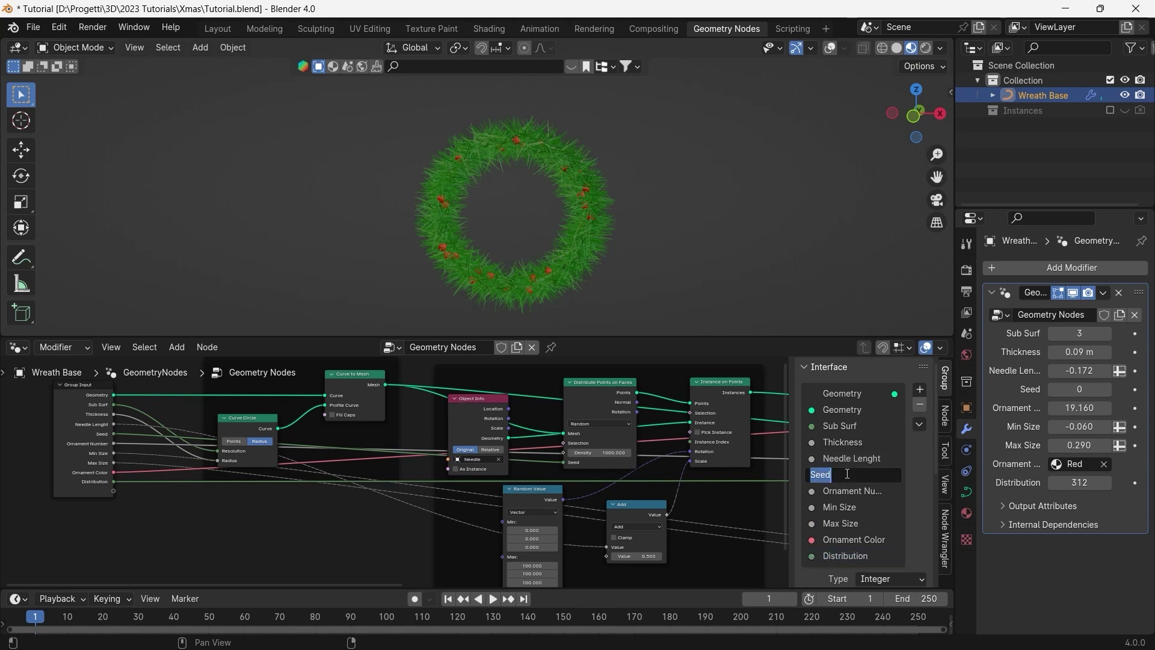
{"action": "type", "text": "Ne"}
{"action": "type", "text": "ibu"}
{"action": "type", "text": "tion"}
{"action": "key", "text": "Return"}
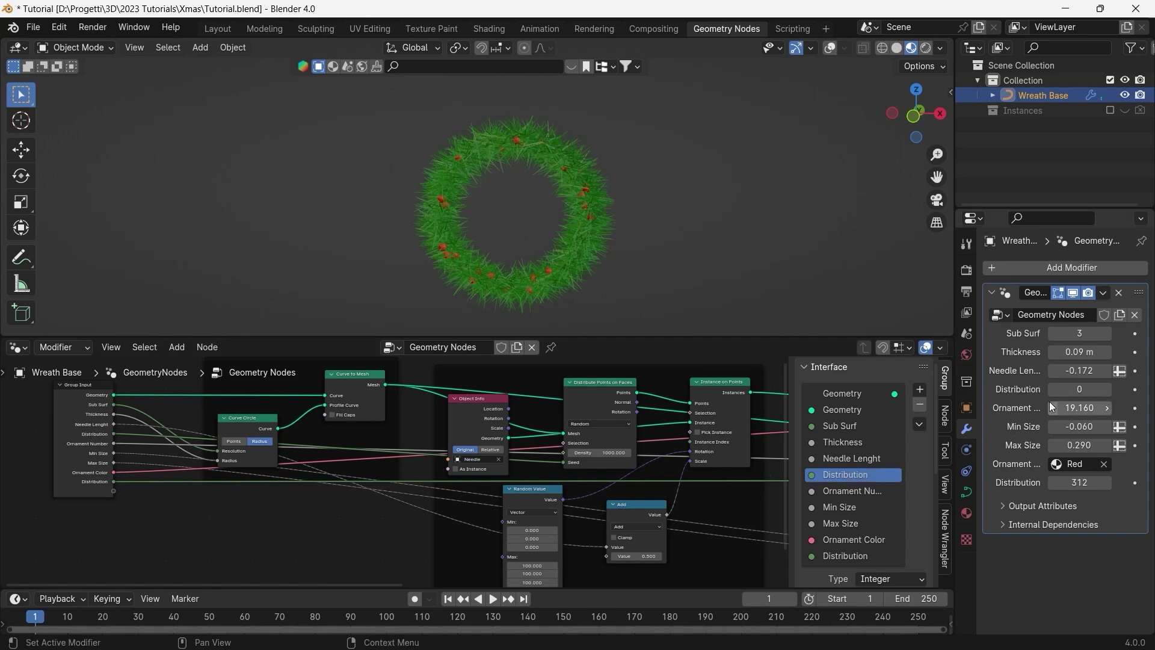
{"action": "left_click_drag", "start_coordinate": [1080, 389], "coordinate": [1088, 390]}
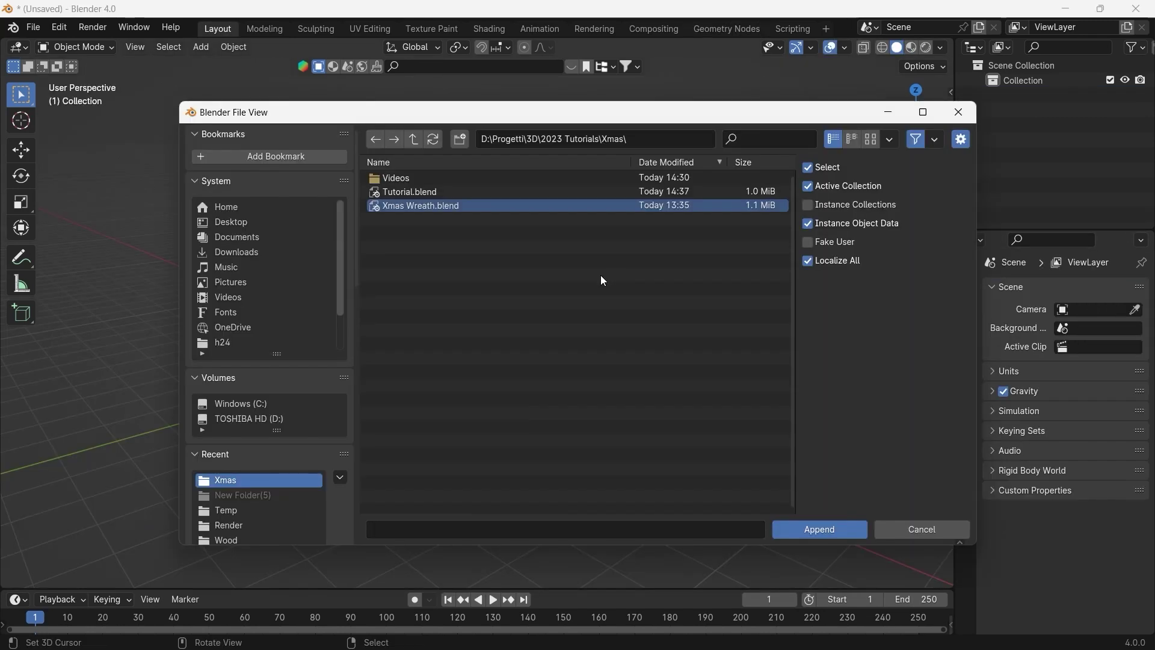
Append the Christmas Wreath node tree from Xmas Wreath.blend into the new file
{"action": "left_click", "coordinate": [33, 27]}
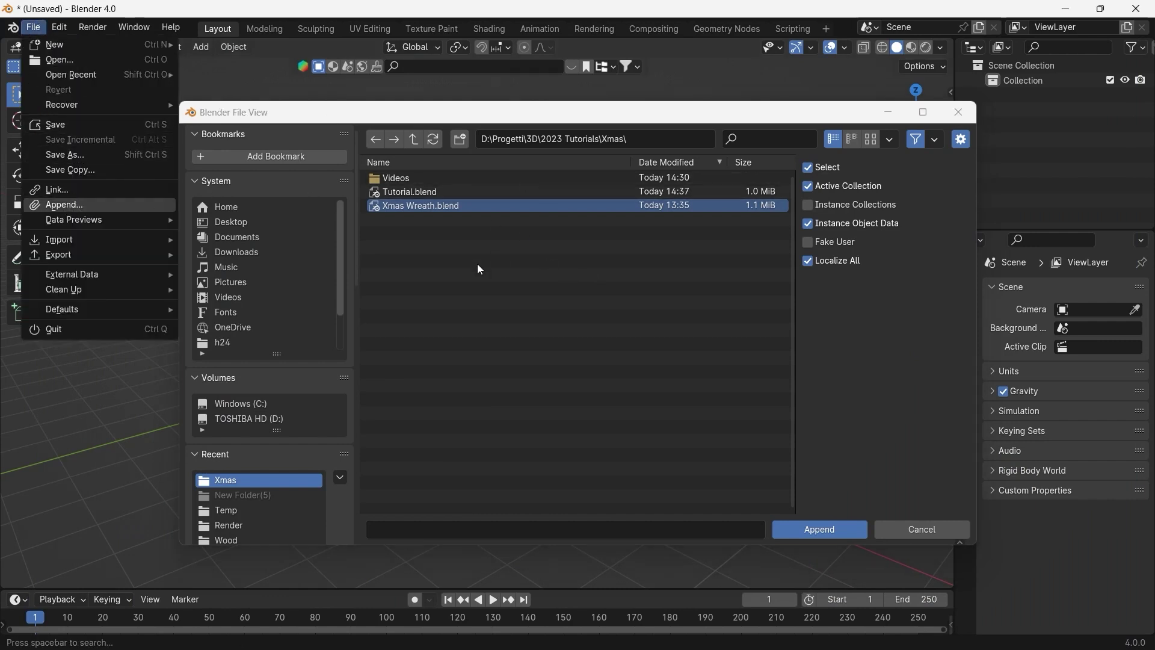
{"action": "double_click", "coordinate": [442, 208]}
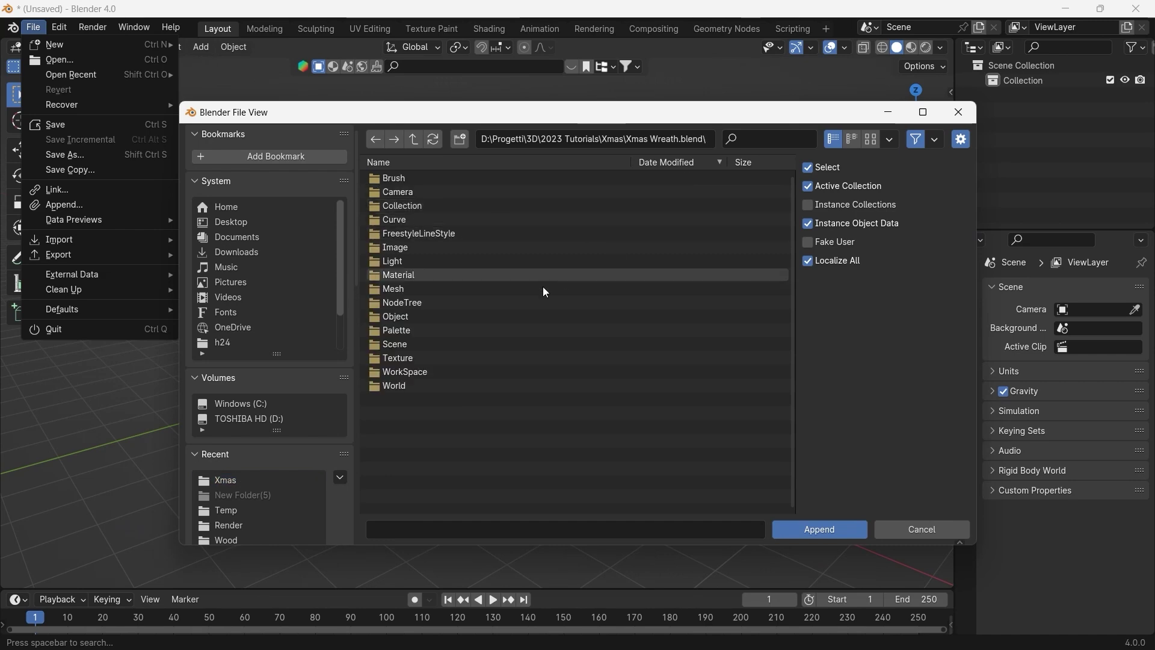
{"action": "double_click", "coordinate": [454, 304]}
{"action": "left_click", "coordinate": [452, 179]}
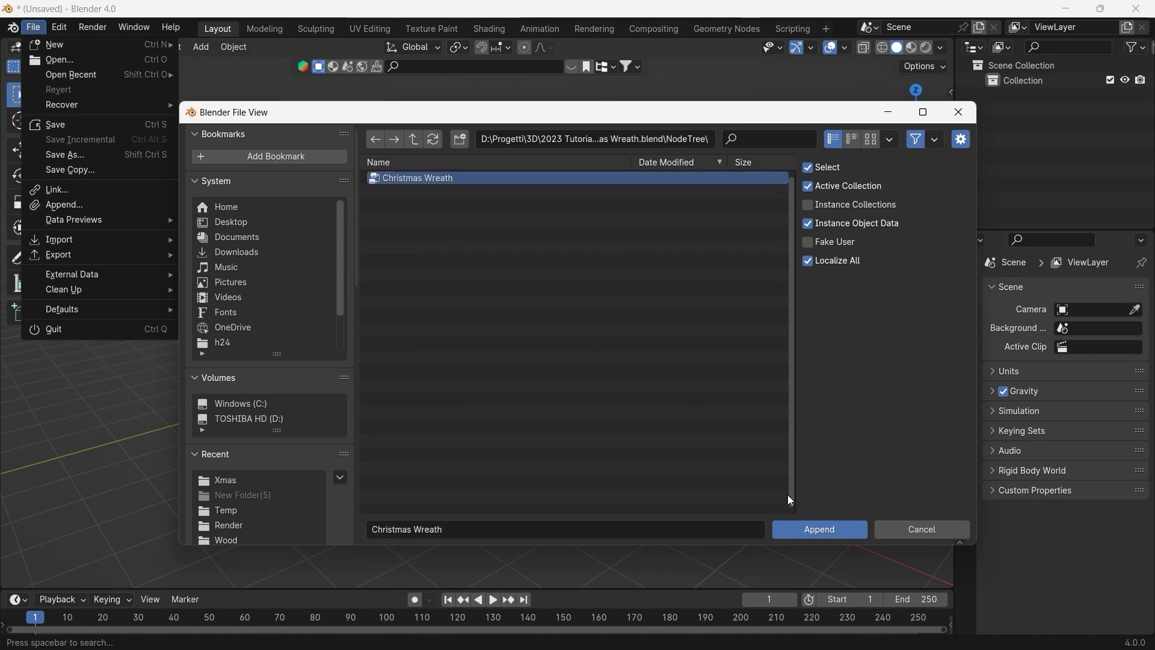
{"action": "left_click", "coordinate": [813, 536]}
Move the appended Needle and Sphere objects into a new collection named Instances and exclude that collection from the view layer
{"action": "middle_click_drag", "start_coordinate": [538, 326], "coordinate": [551, 382]}
{"action": "key", "text": "m"}
{"action": "left_click", "coordinate": [566, 344]}
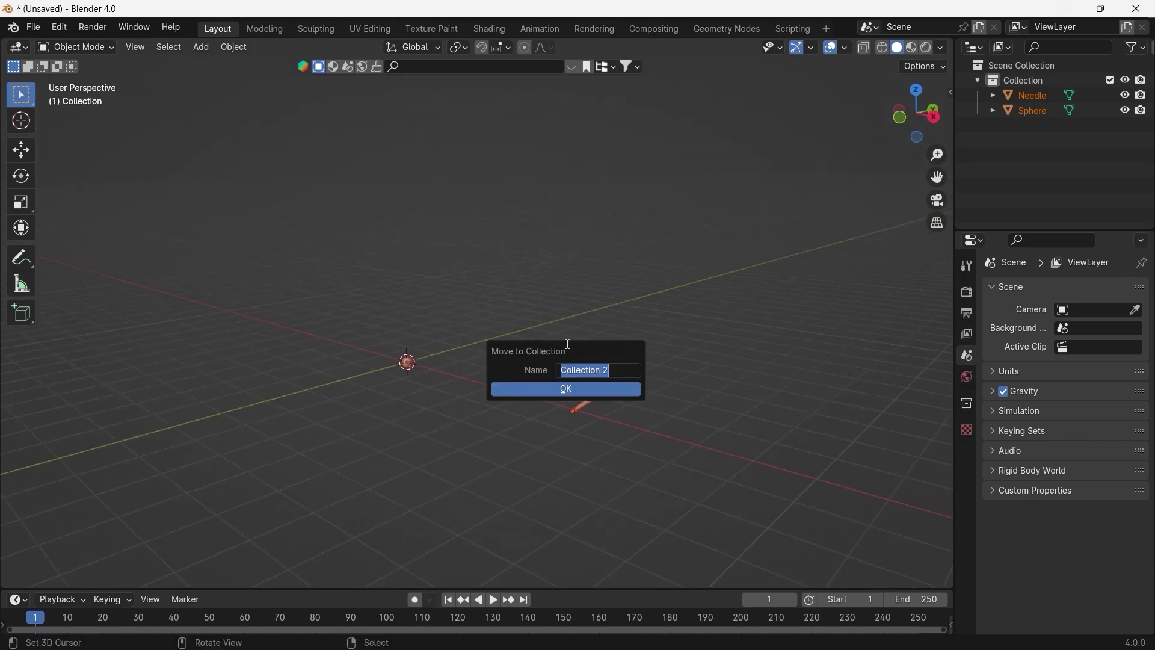
{"action": "type", "text": "Instances"}
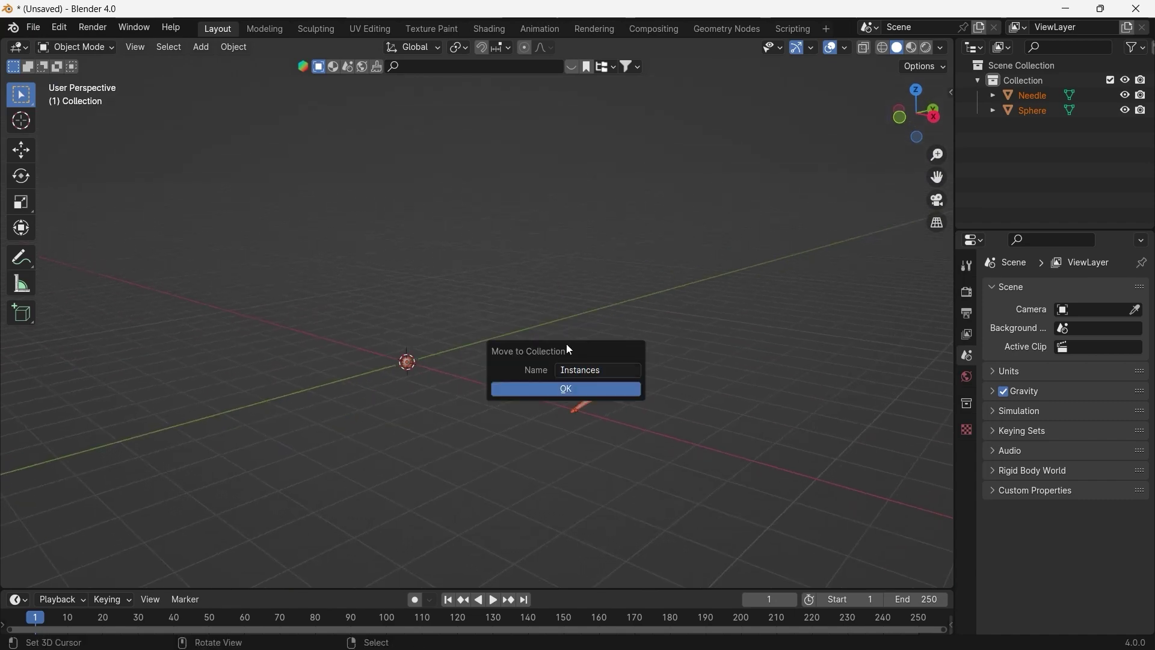
{"action": "key", "text": "Return"}
{"action": "key", "text": "Return"}
{"action": "left_click", "coordinate": [1111, 97]}
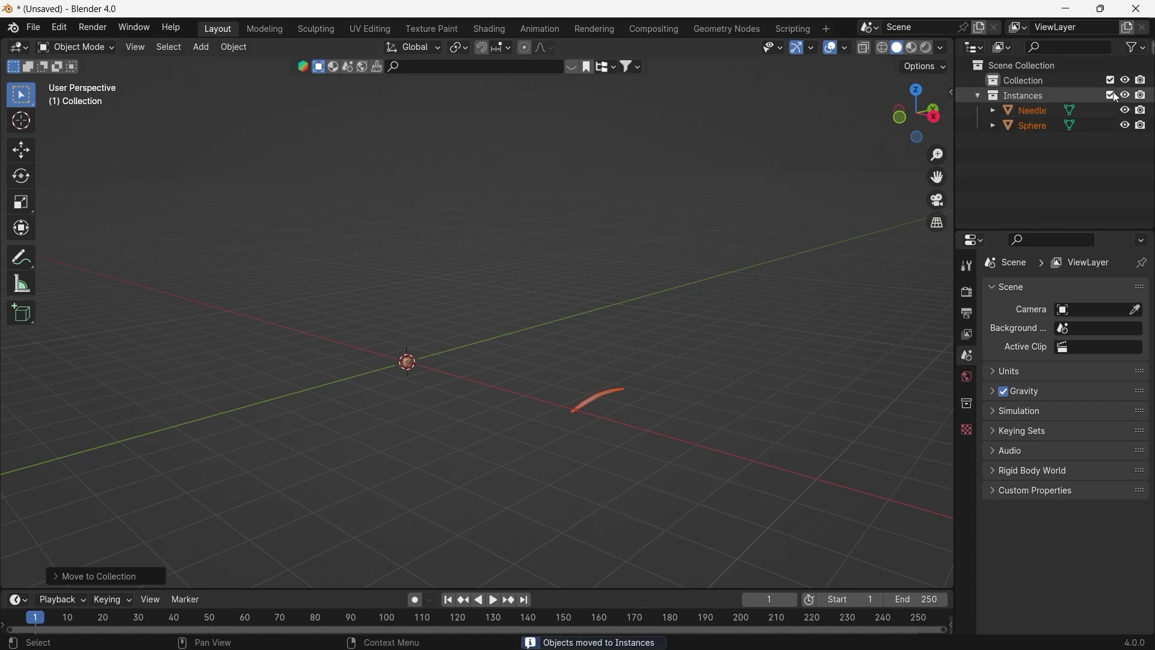
Add a Bezier curve at the world origin
{"action": "middle_click_drag", "start_coordinate": [312, 363], "coordinate": [399, 360]}
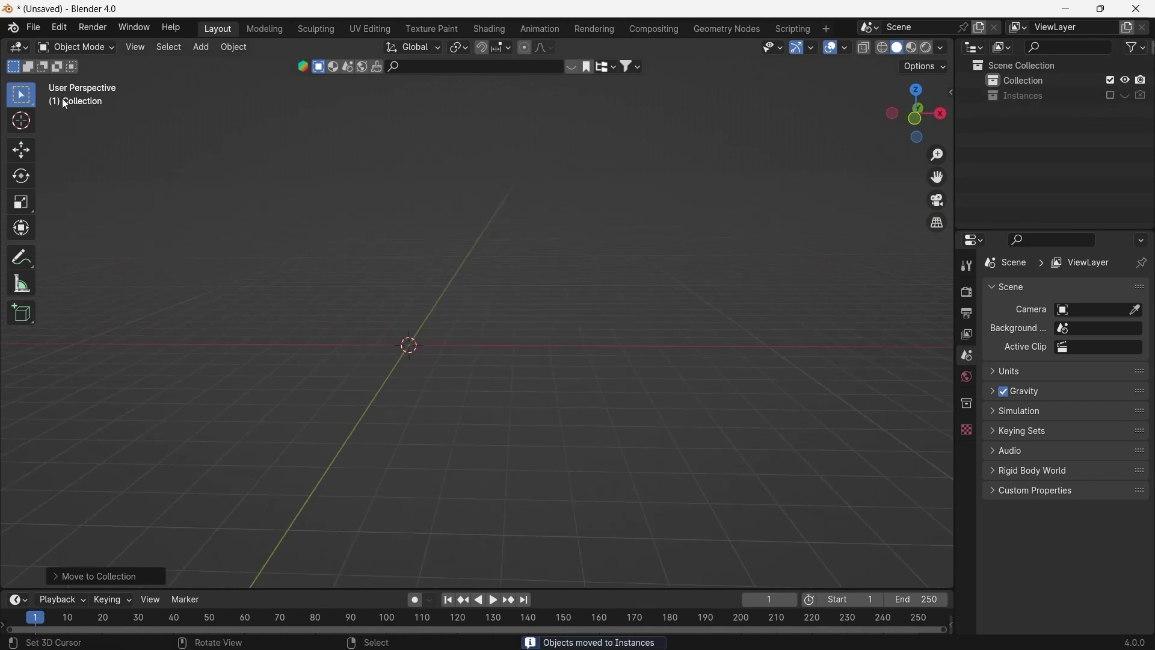
{"action": "key", "text": "shift+a"}
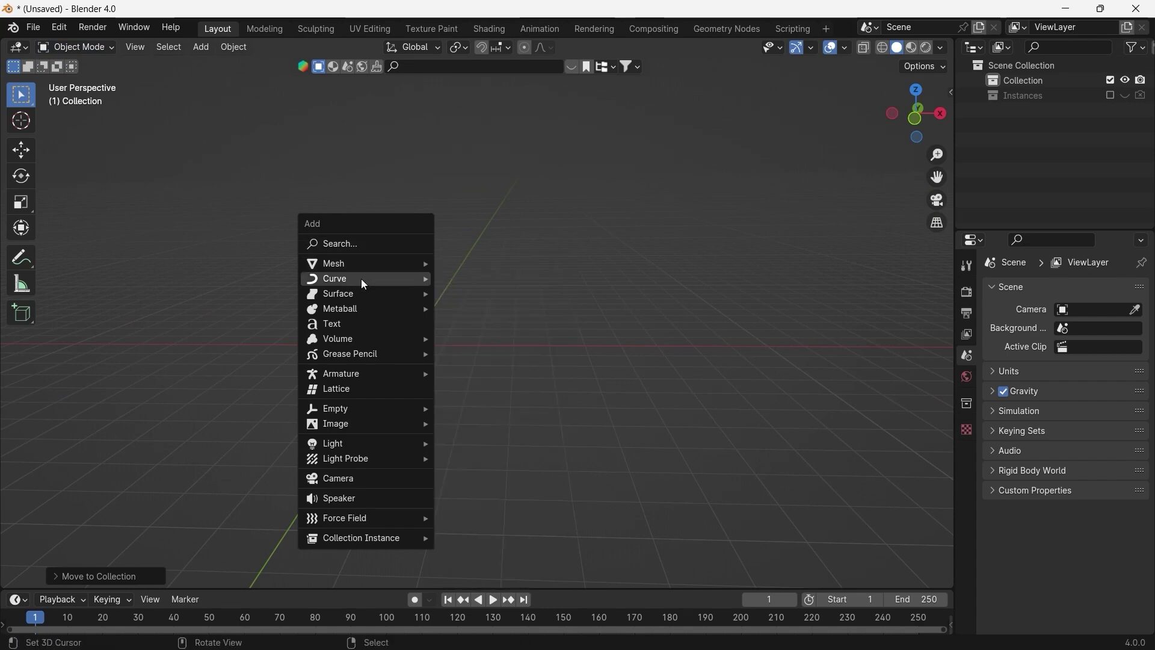
{"action": "mouse_move", "coordinate": [364, 284]}
{"action": "left_click", "coordinate": [482, 281]}
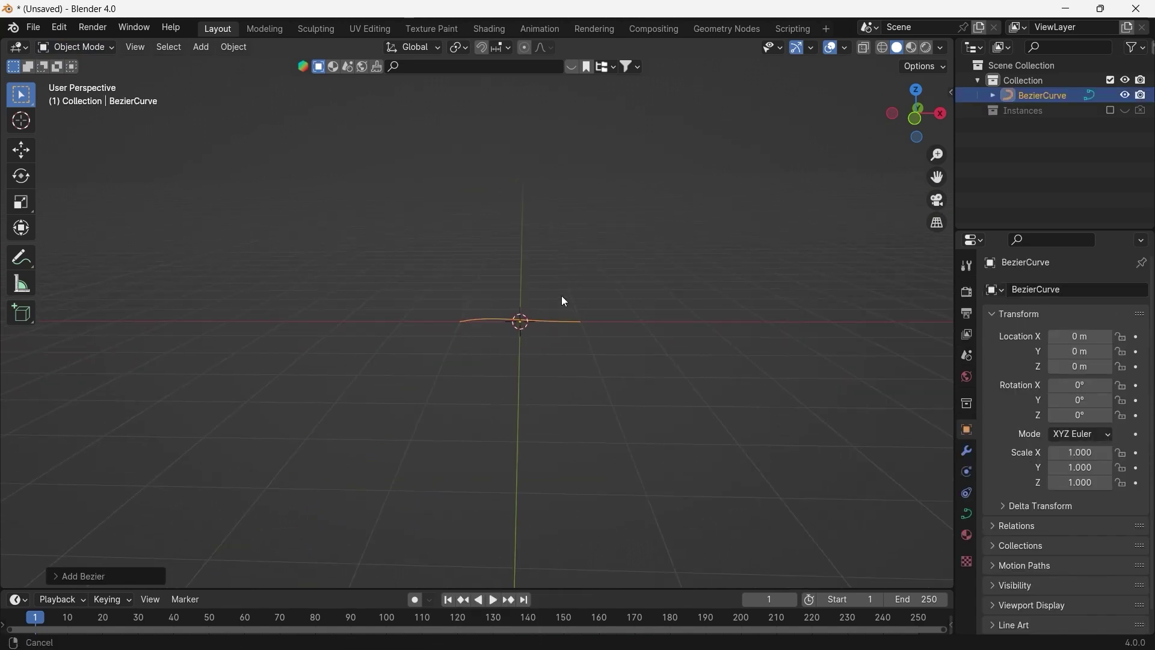
{"action": "middle_click_drag", "start_coordinate": [565, 302], "coordinate": [593, 348]}
Add a Geometry Nodes modifier to the Bezier curve and assign the Christmas Wreath node group to it
{"action": "left_click", "coordinate": [968, 452]}
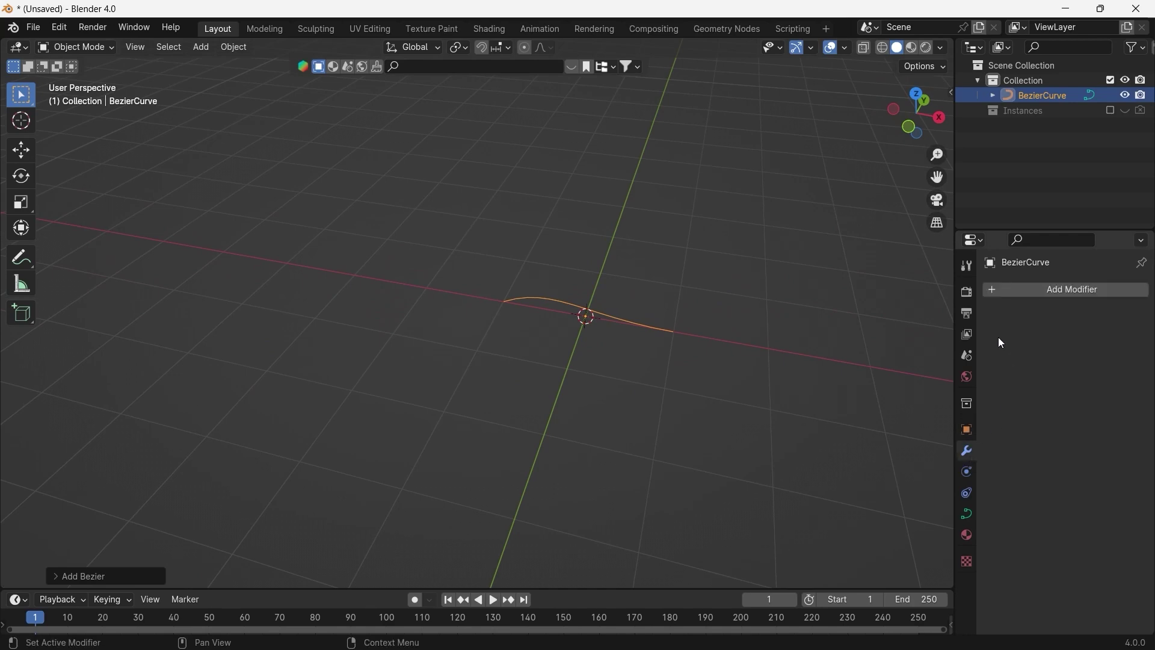
{"action": "left_click", "coordinate": [1004, 292]}
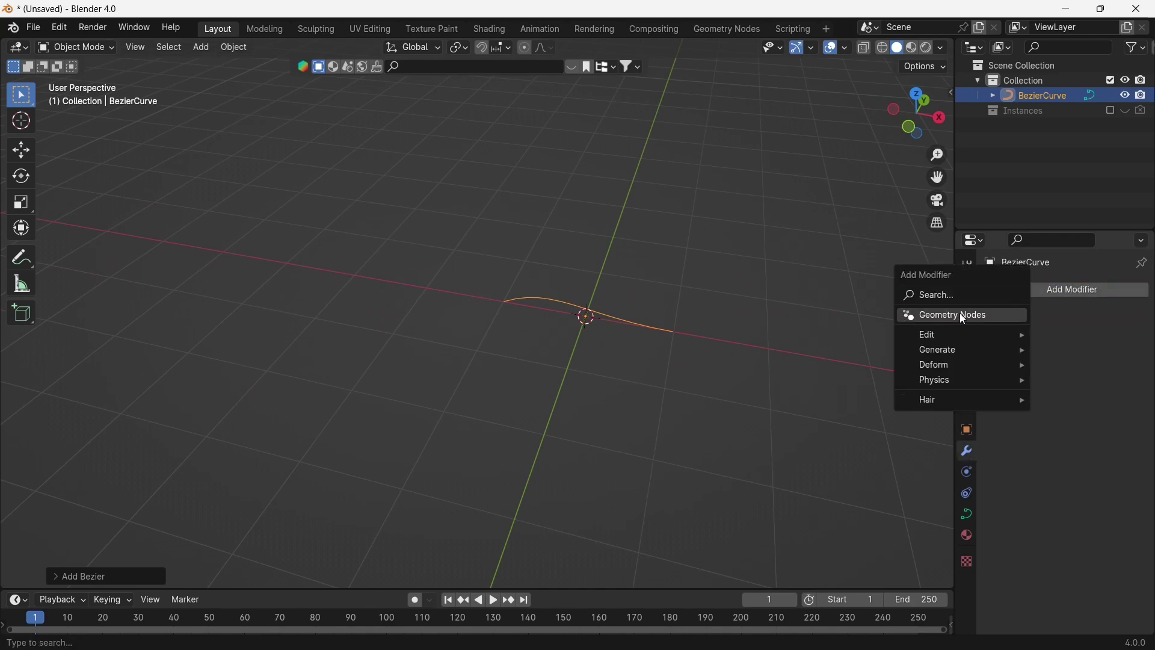
{"action": "left_click", "coordinate": [964, 317]}
{"action": "left_click", "coordinate": [1001, 337]}
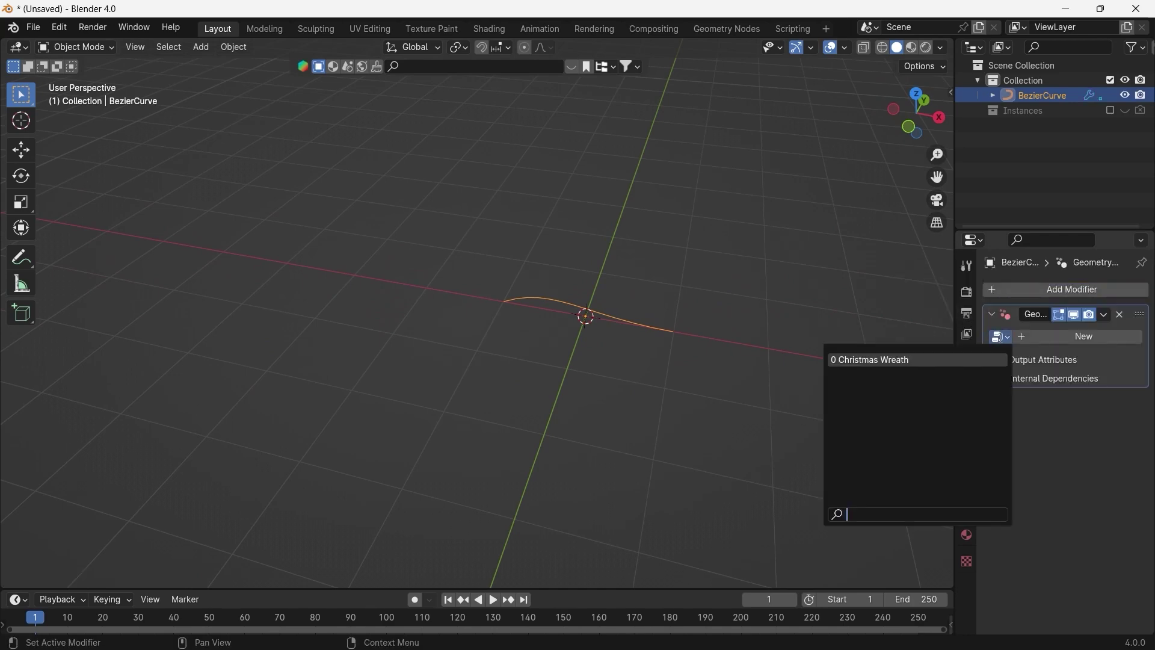
{"action": "left_click", "coordinate": [891, 362]}
{"action": "left_click", "coordinate": [739, 339]}
{"action": "right_click", "coordinate": [672, 322]}
{"action": "middle_click_drag", "start_coordinate": [662, 324], "coordinate": [539, 323], "text": "shift"}
{"action": "scroll", "coordinate": [746, 216], "scroll_direction": "up", "scroll_amount": 5}
{"action": "middle_click_drag", "start_coordinate": [677, 271], "coordinate": [661, 239]}
{"action": "right_click", "coordinate": [660, 239]}
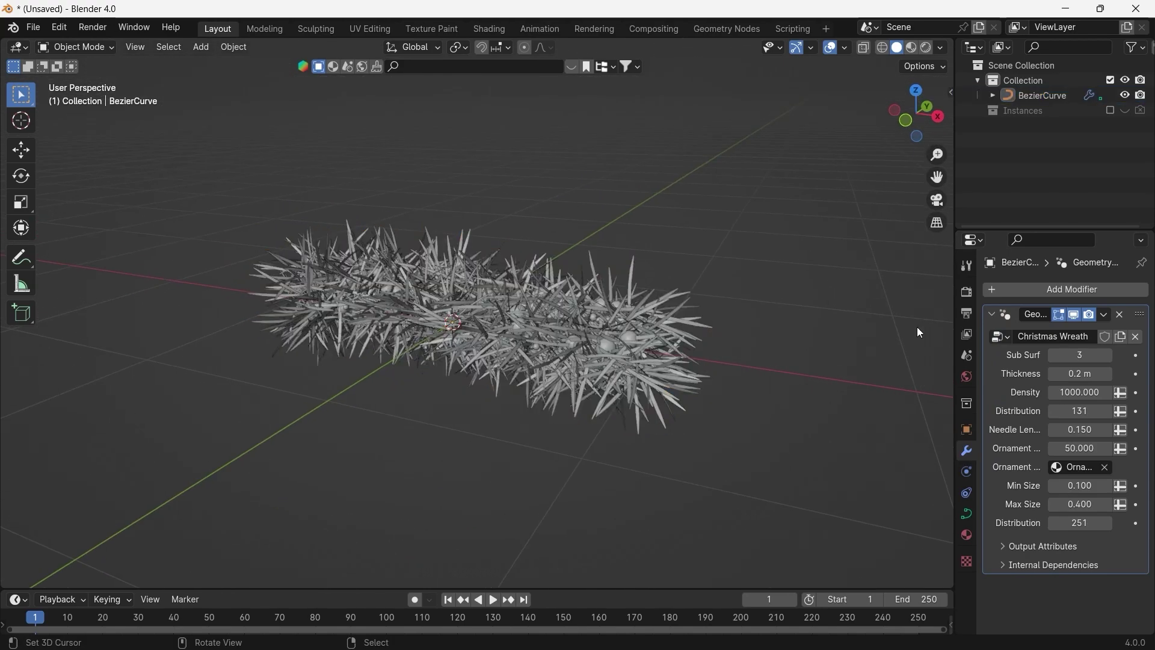
Set the wreath's Thickness to 0.13 m, Density to 1003.540 and needle length to 0.140, and display it in material preview shading
{"action": "left_click_drag", "start_coordinate": [1080, 357], "coordinate": [1078, 430]}
{"action": "key", "text": "ctrl+z"}
{"action": "left_click", "coordinate": [911, 47]}
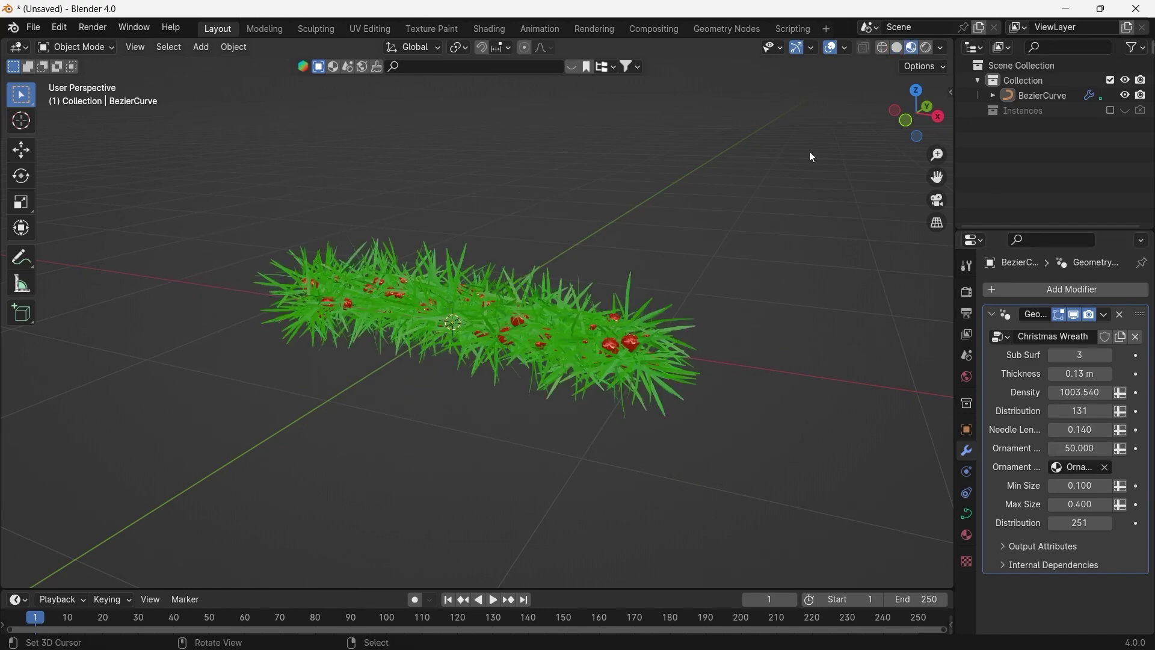
{"action": "mouse_move", "coordinate": [810, 150]}
{"action": "middle_mouse_down"}
{"action": "mouse_move", "coordinate": [644, 324]}
{"action": "mouse_move", "coordinate": [703, 355]}
{"action": "mouse_move", "coordinate": [643, 380]}
{"action": "middle_mouse_up"}
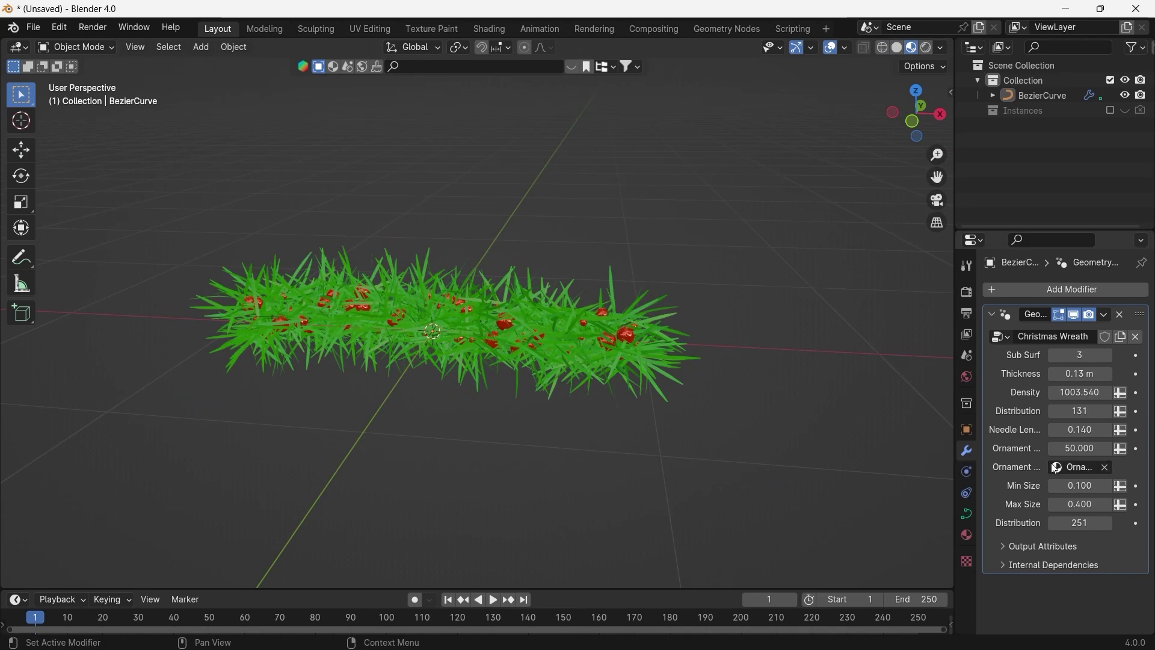
Set the wreath's ornament color to the Ornament 2 material and adjust the ornaments' Min Size
{"action": "left_click", "coordinate": [1080, 468]}
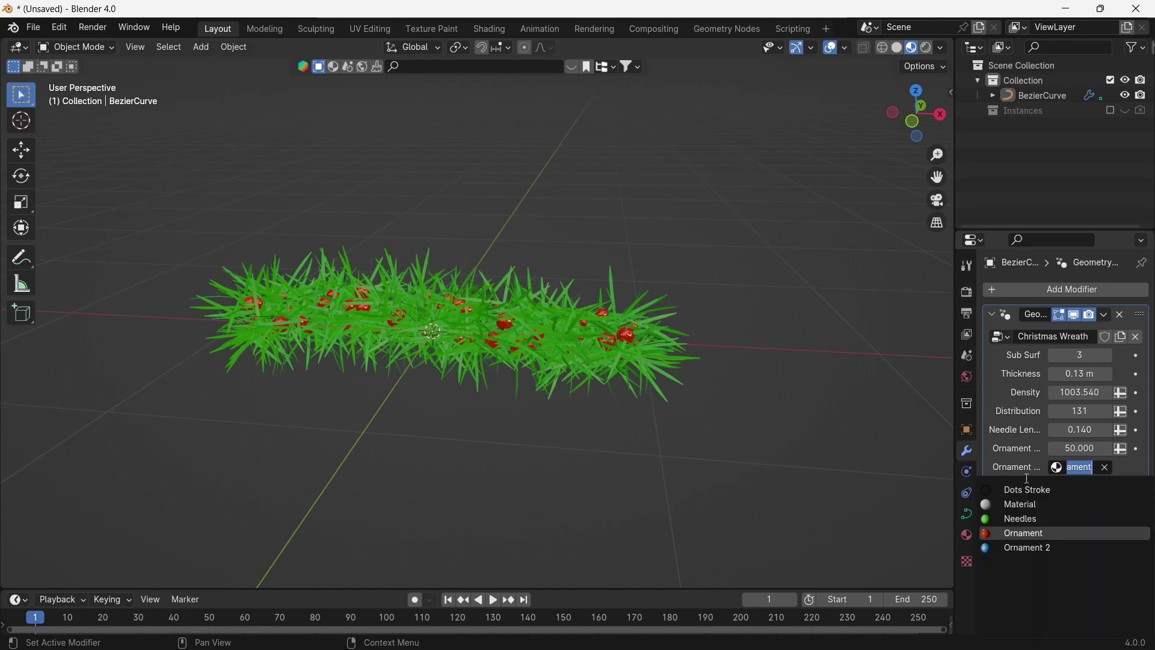
{"action": "left_click", "coordinate": [1027, 548]}
{"action": "middle_click_drag", "start_coordinate": [630, 341], "coordinate": [698, 356]}
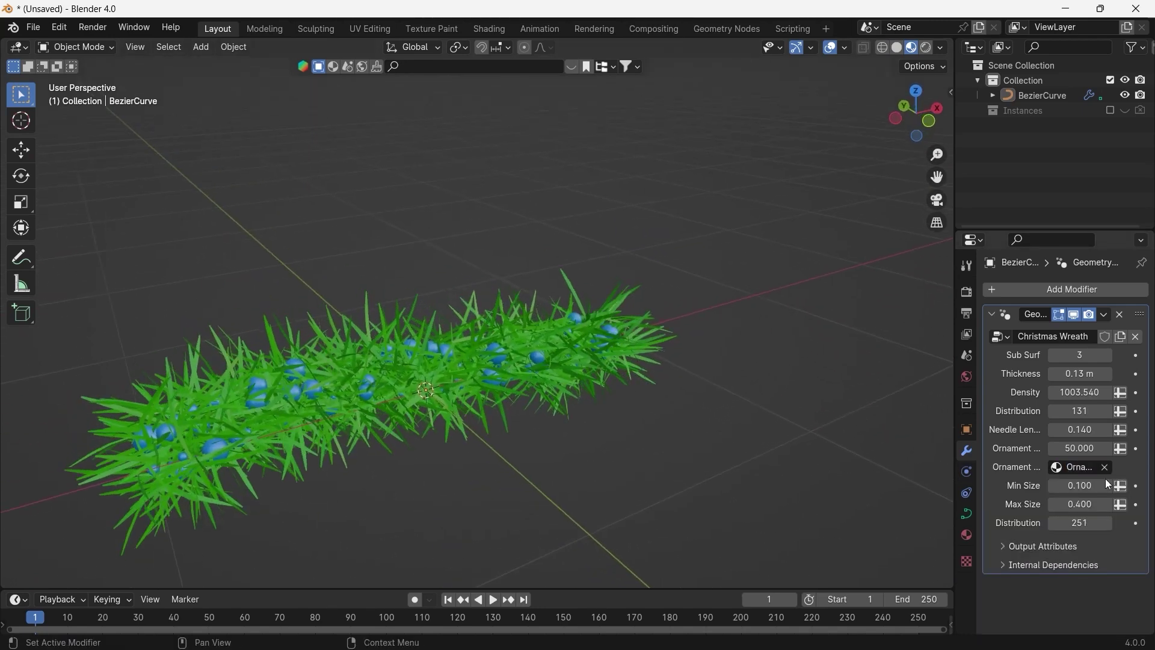
{"action": "left_click_drag", "start_coordinate": [1106, 485], "coordinate": [1068, 486]}
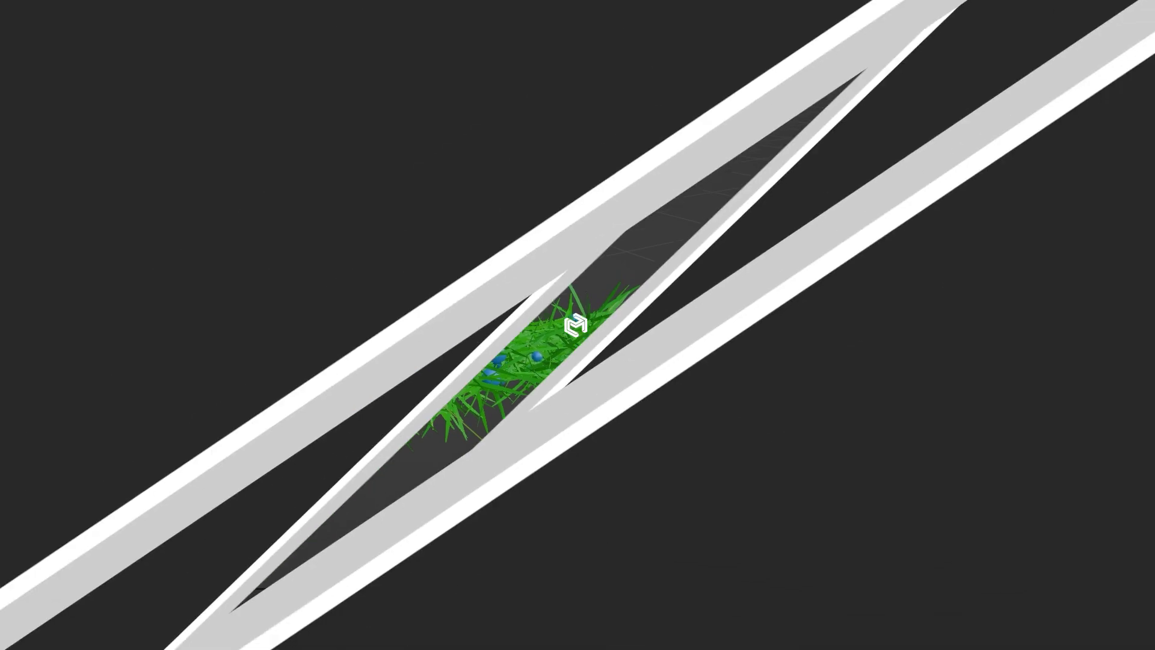